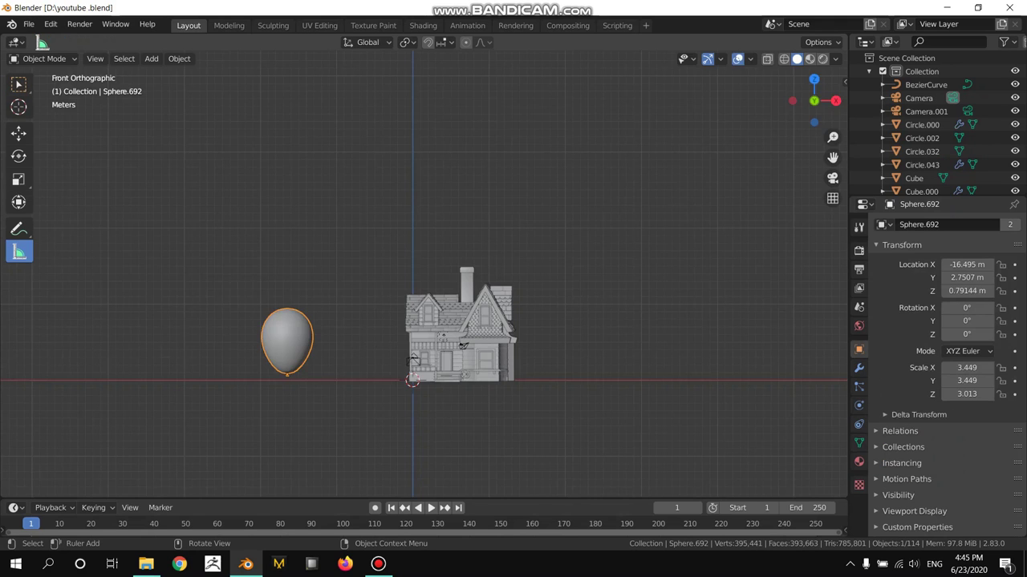
Frame the balloon, add a UV sphere at its bottom, then delete that sphere.
key("KP_Decimal")
key("shift+a")
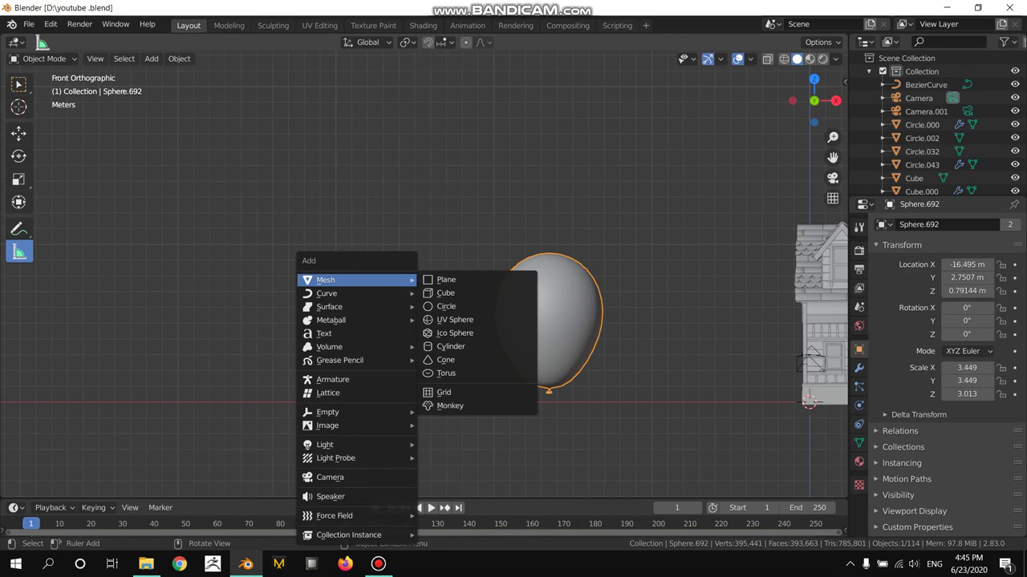
left_click(455, 319)
key("g")
left_click(553, 385)
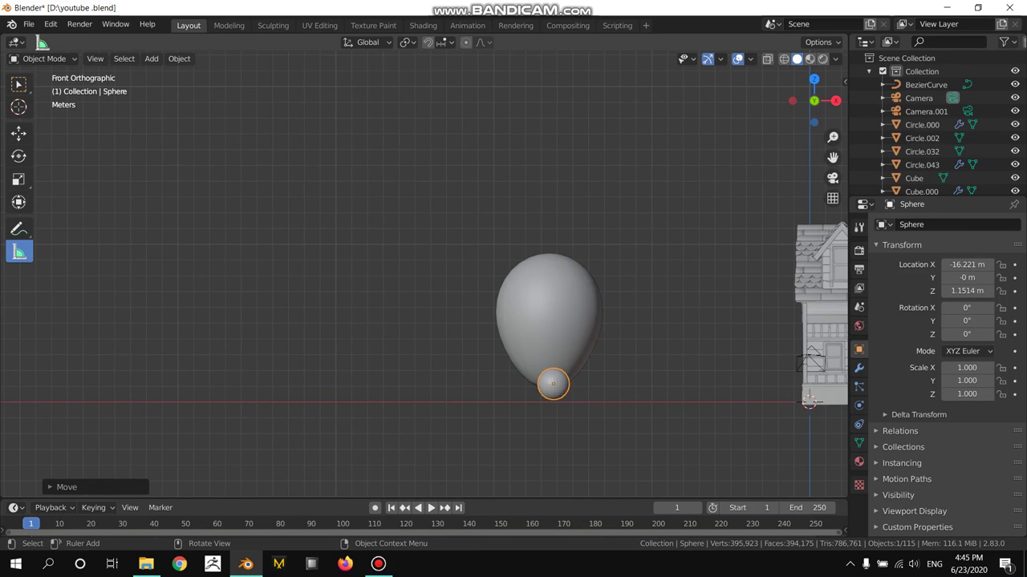
key("x")
left_click(429, 329)
Add a fresh UV sphere with 16 segments.
key("shift+a")
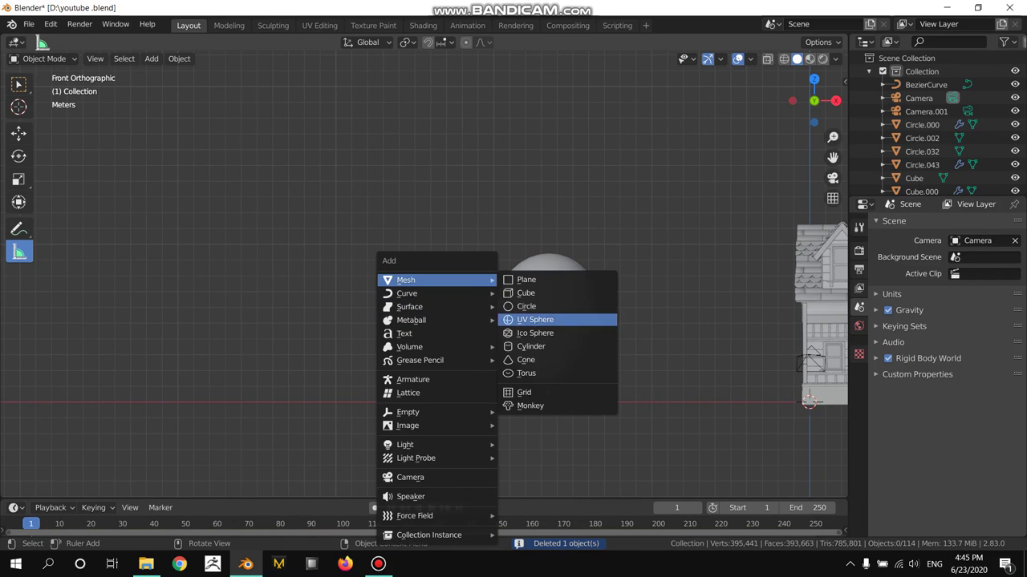
left_click(529, 320)
left_click(80, 487)
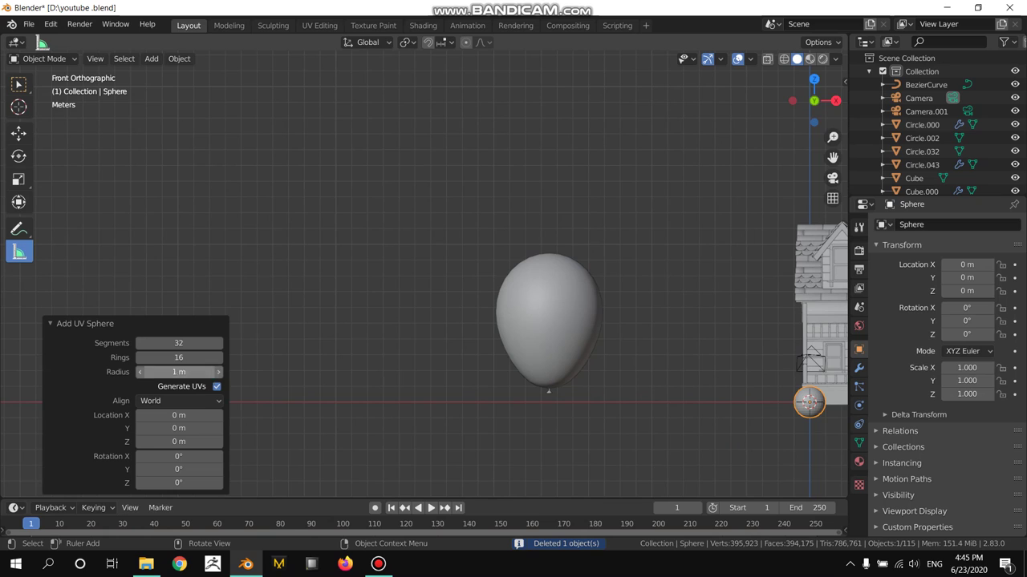
type("6")
key("Return")
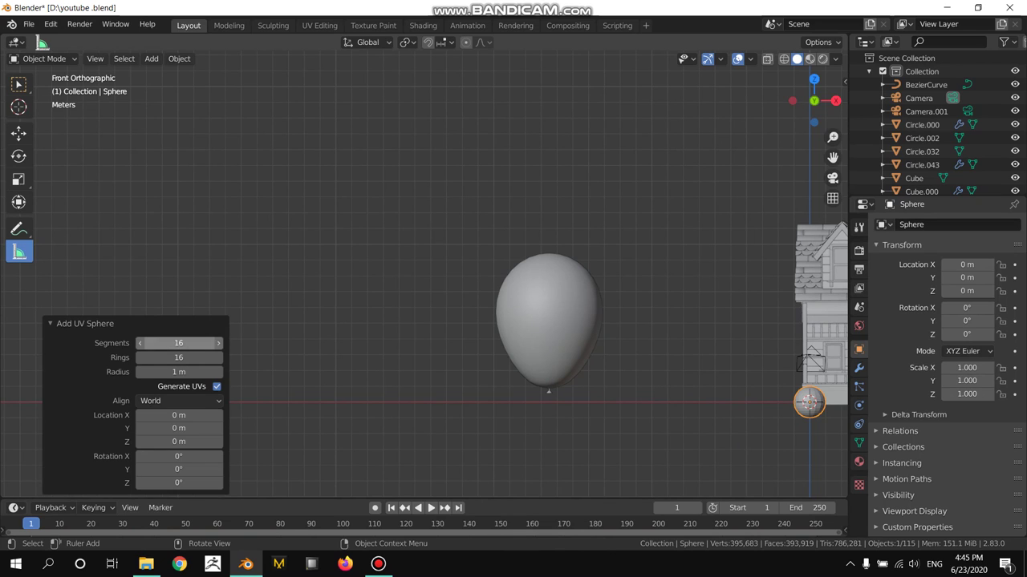
Move the sphere left of the balloon and scale it to about 3.448 to match.
key("g")
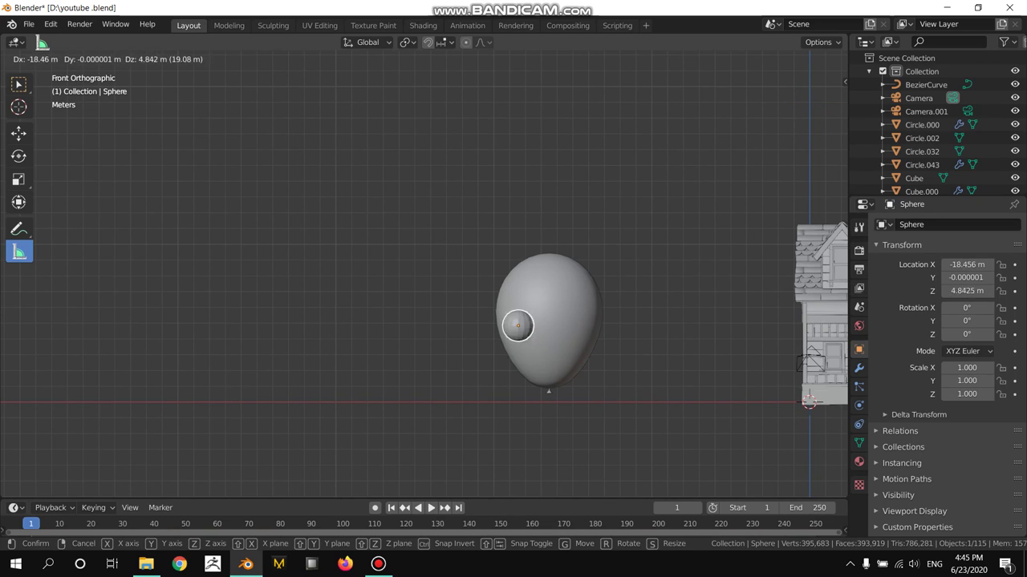
left_click(401, 314)
scroll(401, 315, "up", 1)
scroll(402, 315, "up", 1)
key("s")
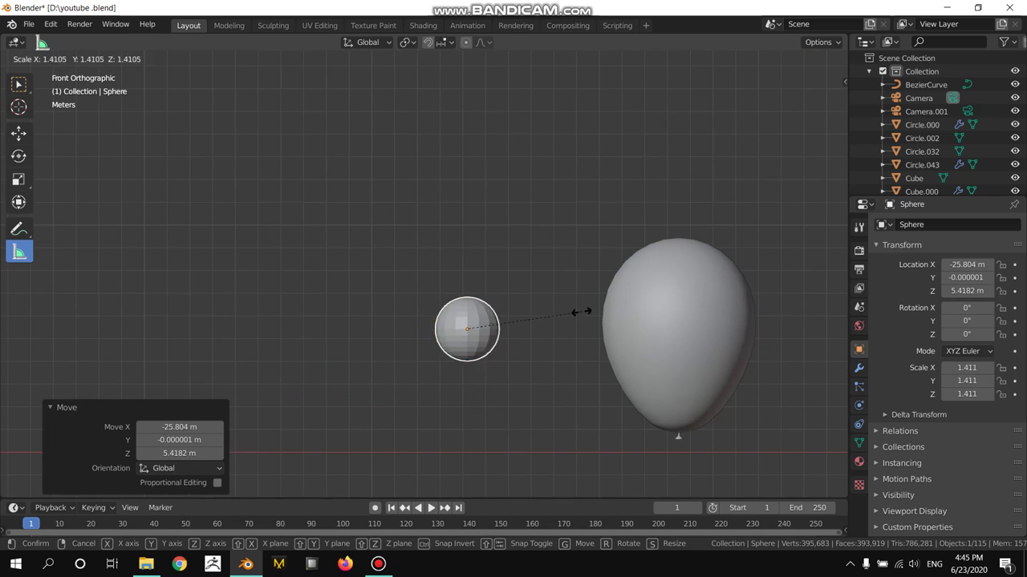
left_click(717, 316)
key("g")
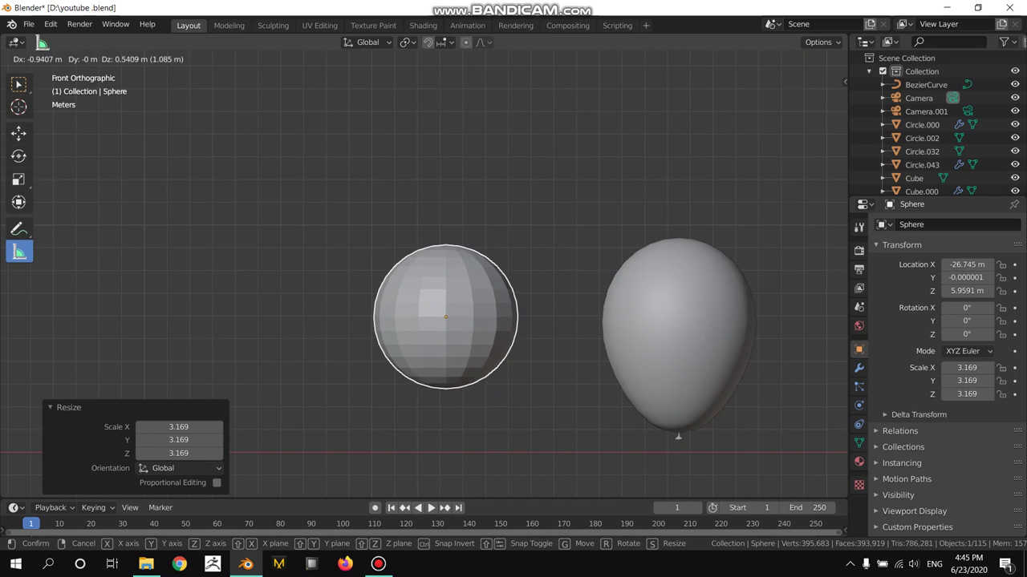
left_click(703, 305)
key("s")
left_click(715, 305)
In wireframe, pull the sphere's bottom vertex down 2.16 m along Z with proportional editing.
key("Tab")
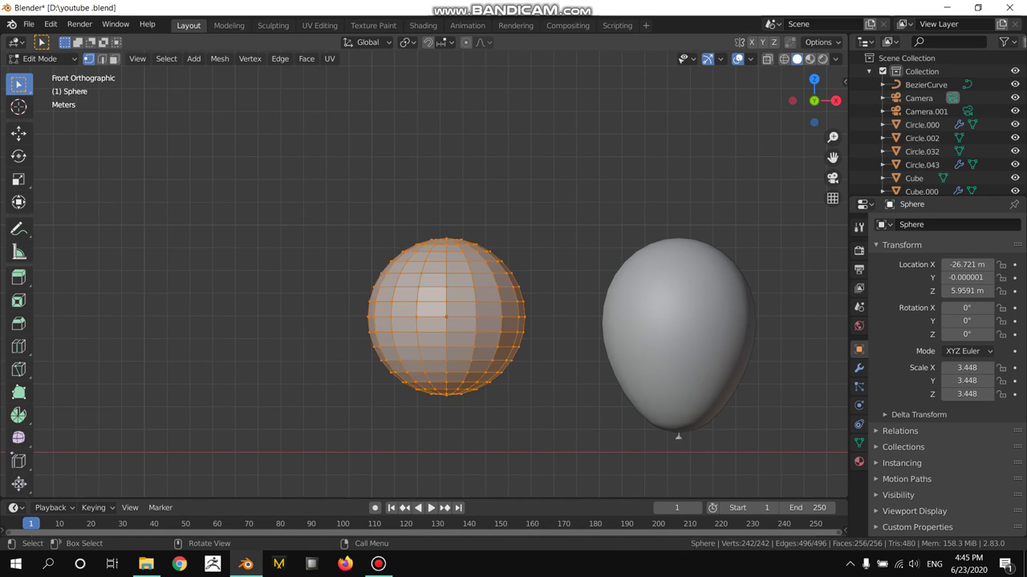
key("z")
left_click(401, 393)
left_click(447, 395)
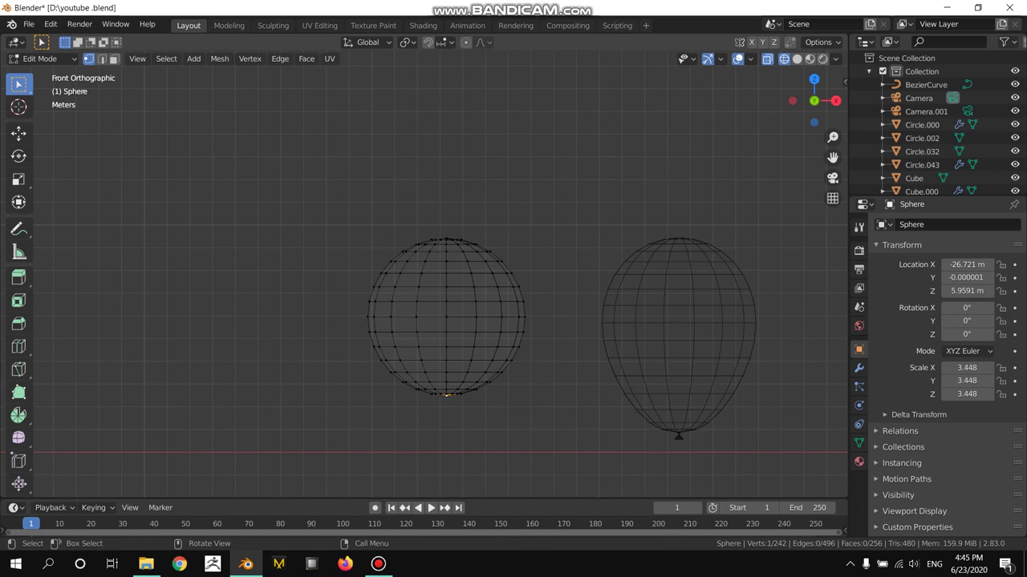
key("g")
key("z")
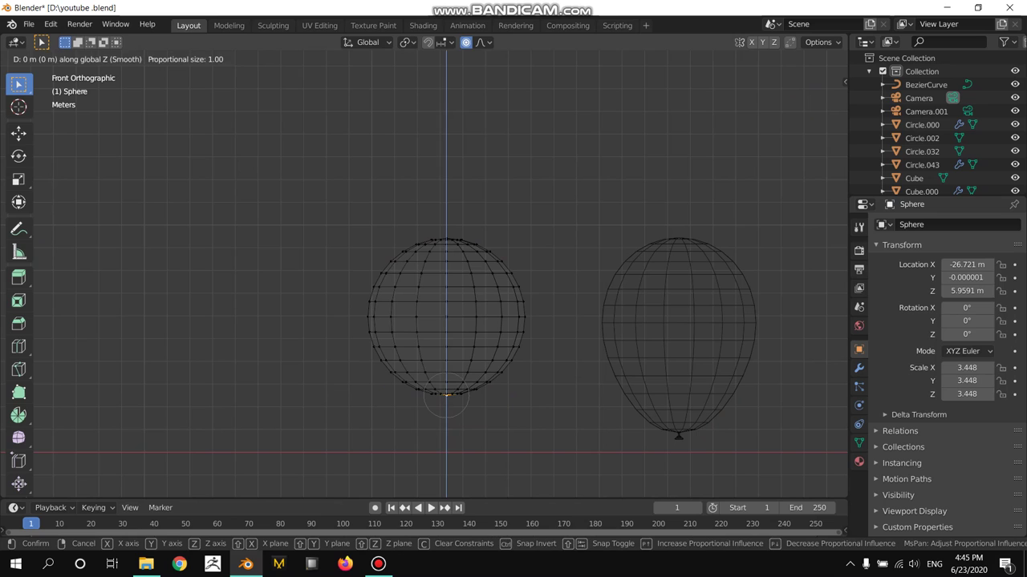
scroll(446, 409, "down", 5)
scroll(446, 429, "down", 3)
scroll(446, 433, "down", 4)
scroll(446, 441, "down", 4)
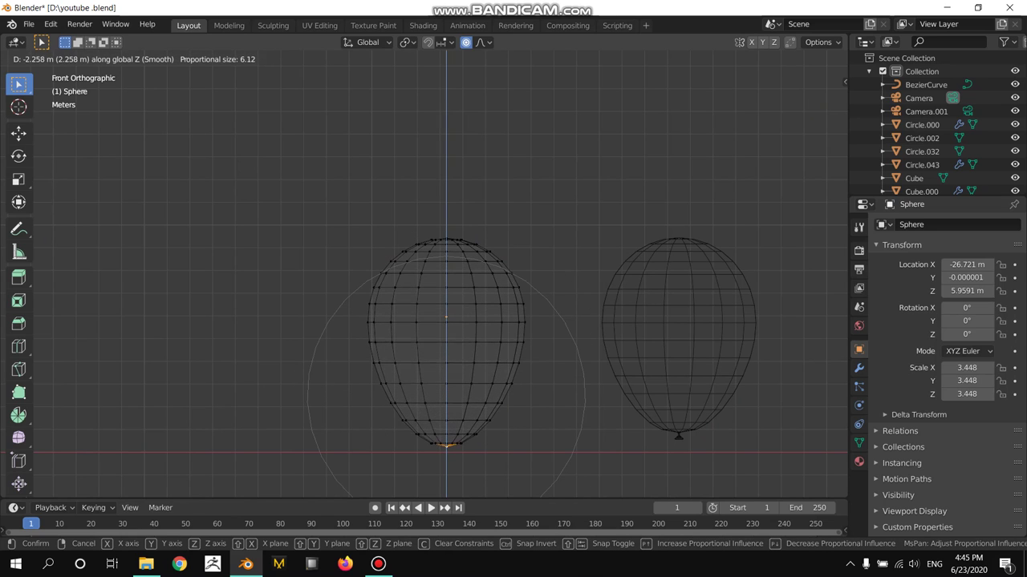
scroll(446, 447, "down", 3)
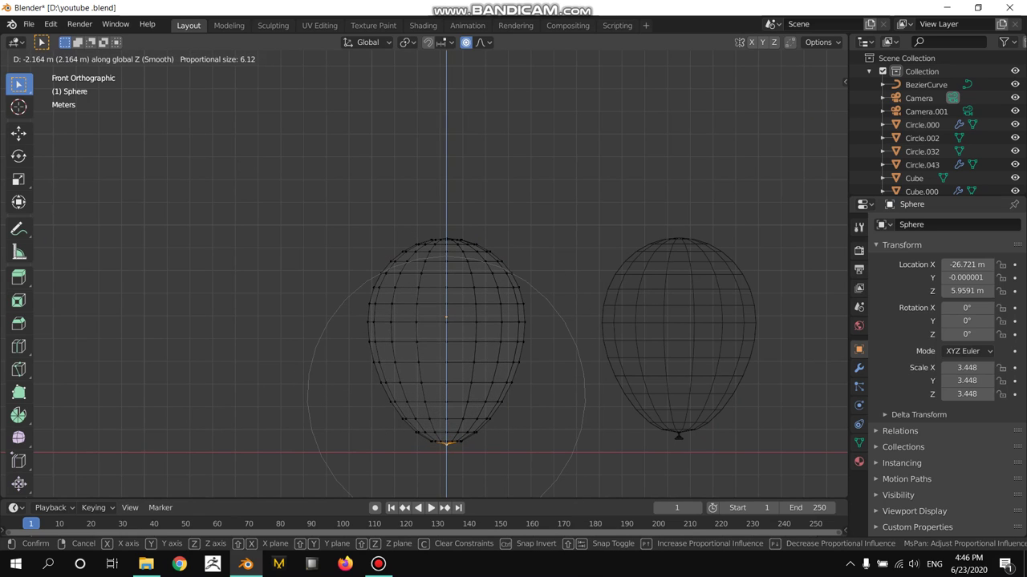
left_click(446, 443)
Return to solid shading and slightly narrow the balloon's bottom.
middle_click_drag(446, 443, 498, 385)
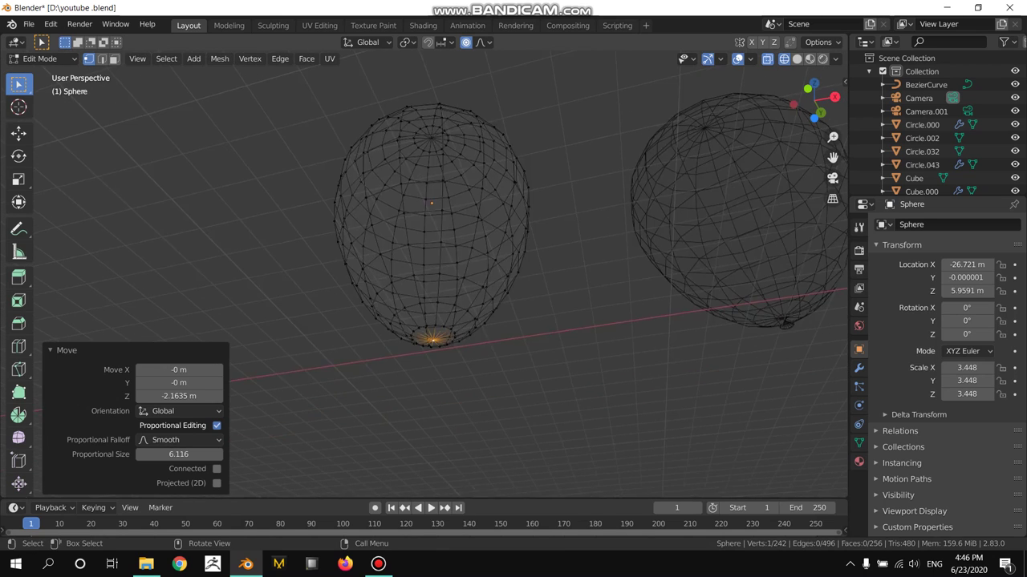
scroll(501, 372, "up", 2)
key("z")
left_click(631, 297)
key("s")
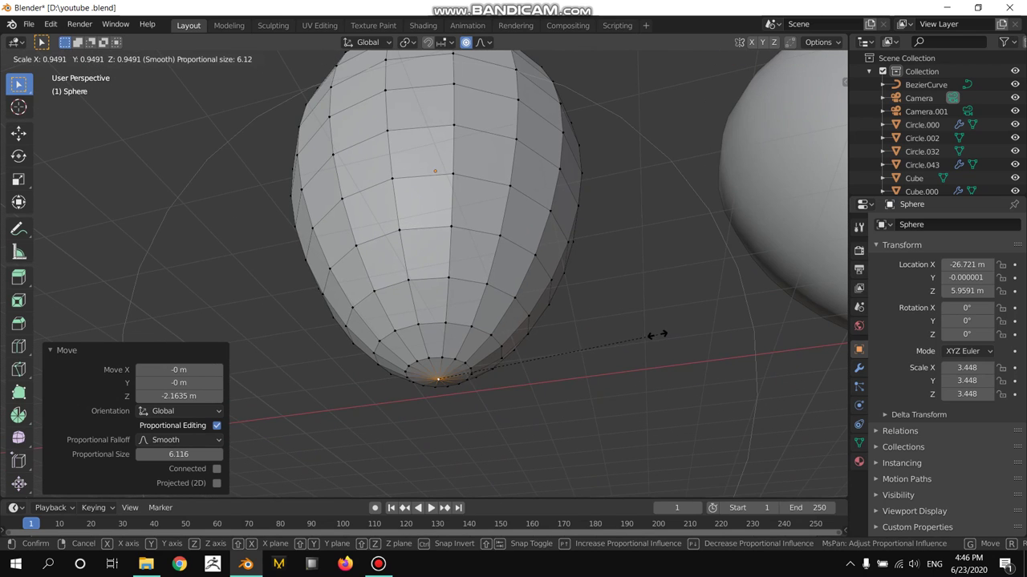
left_click(642, 338)
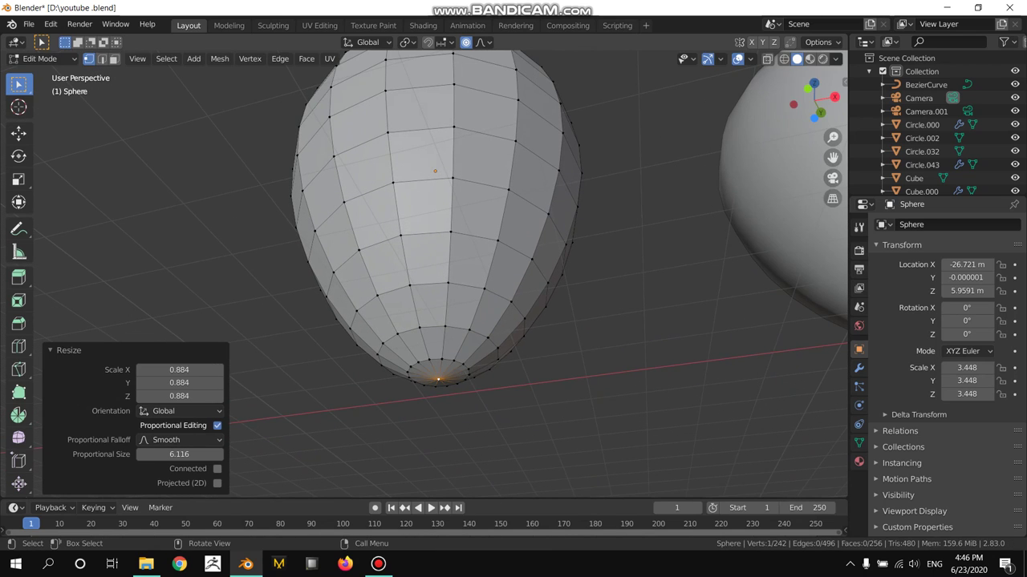
Delete the bottom vertex to open a hole and switch to edge selection.
key("x")
left_click(590, 233)
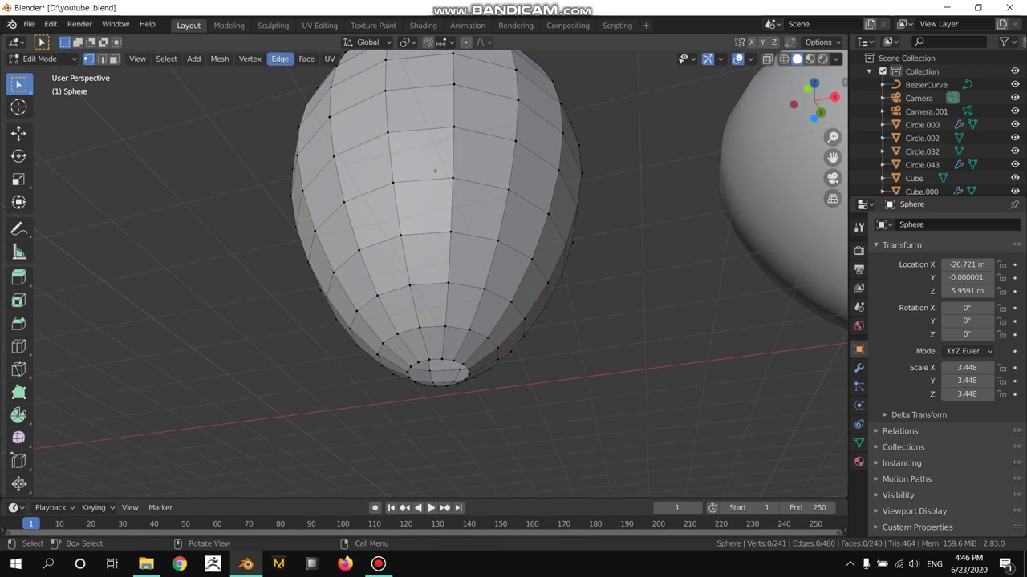
left_click(101, 58)
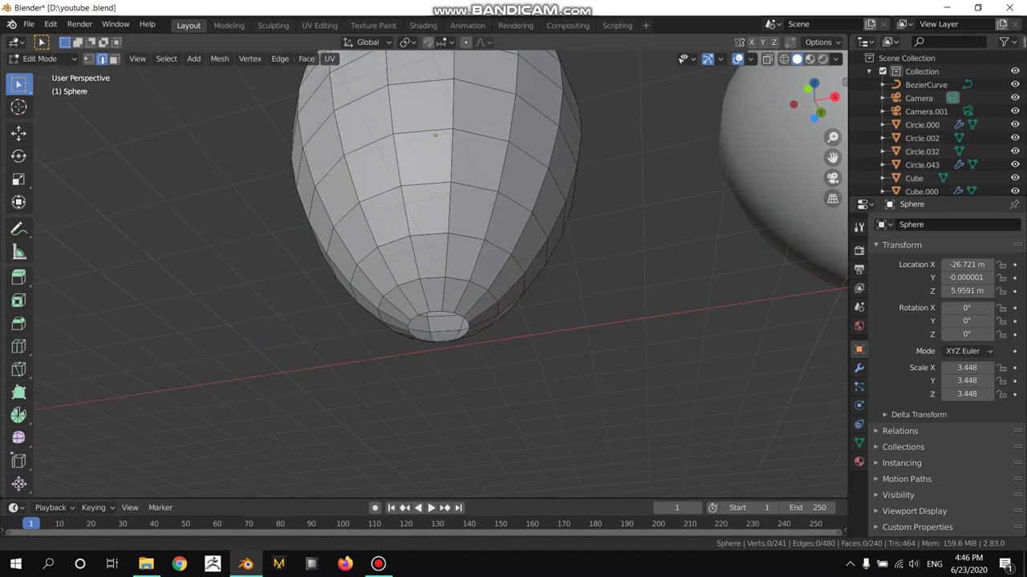
scroll(481, 321, "up", 2)
scroll(481, 321, "up", 2)
scroll(481, 320, "up", 2)
Extrude the hole's edge loop into a tiny, narrowed ring lowered below the balloon.
left_click(520, 305, "alt")
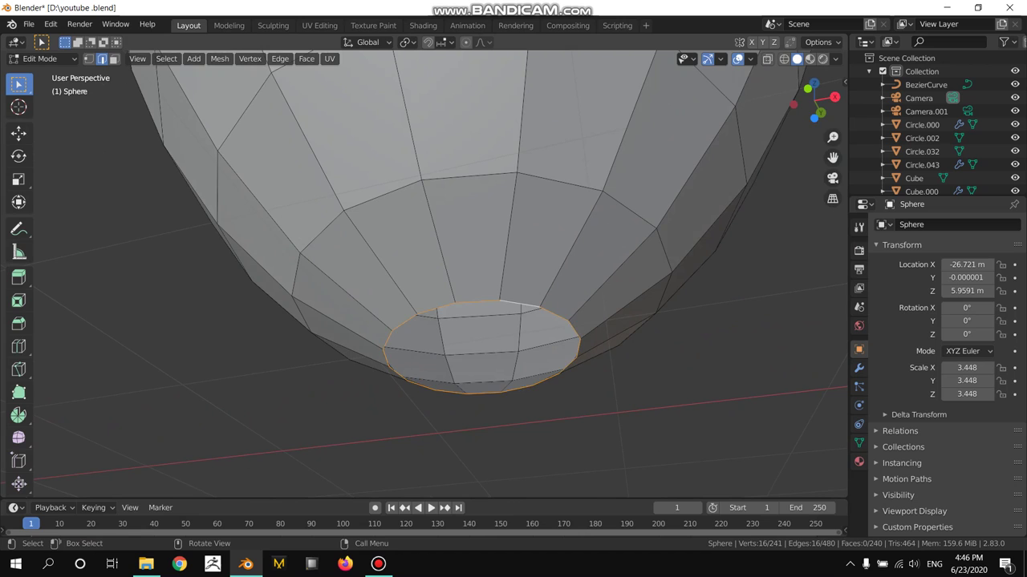
key("e")
key("s")
left_click(509, 359)
key("g")
key("z")
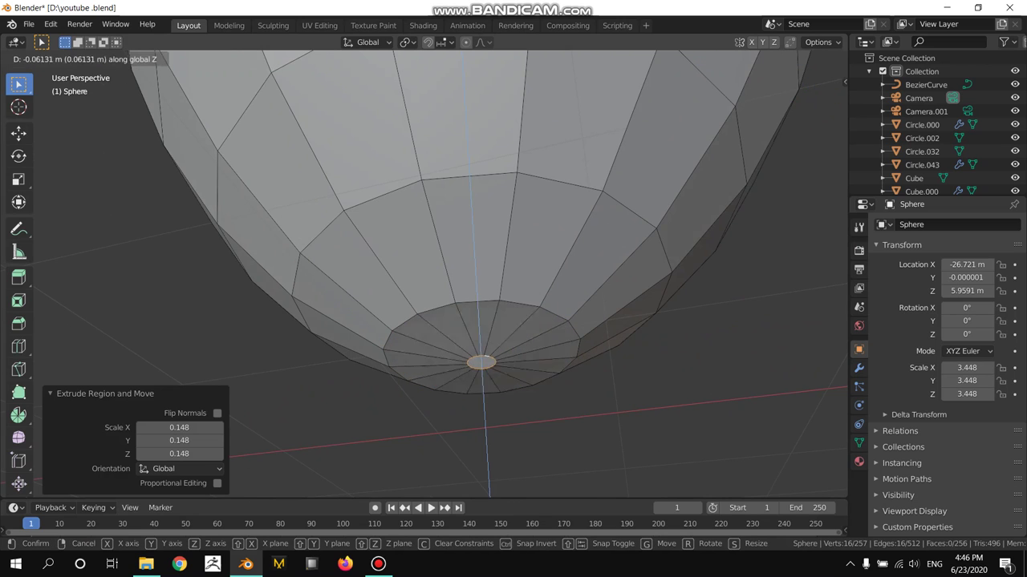
left_click(595, 391)
key("s")
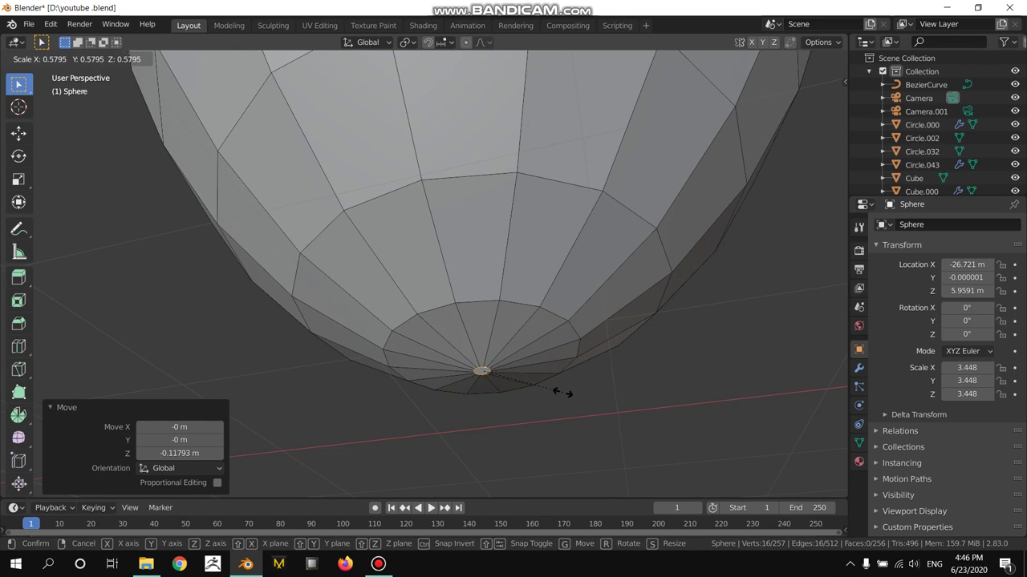
left_click(561, 392)
Extrude a short stem downward along Z, nudge its end ring up and widen it.
key("e")
key("z")
key("Return")
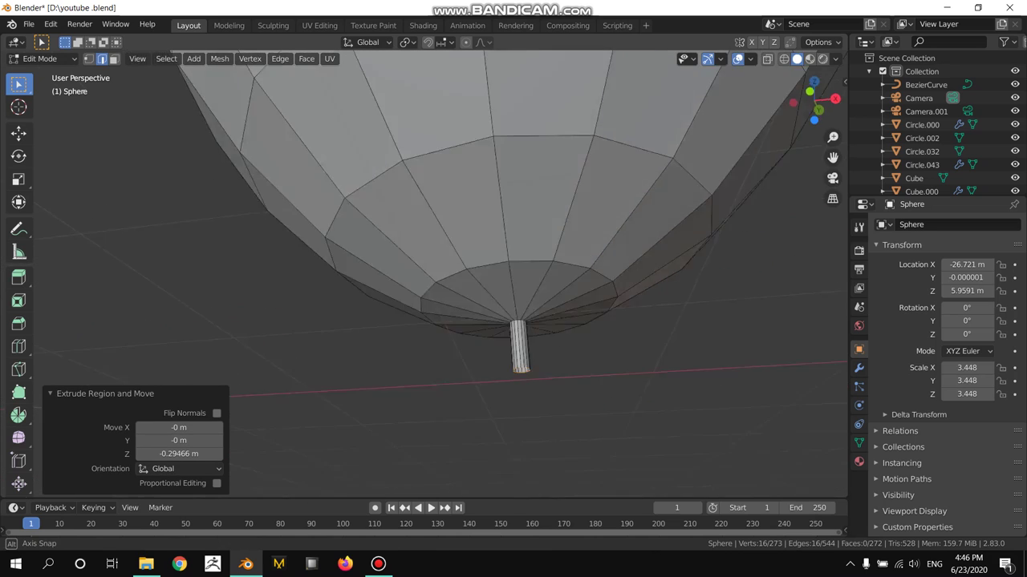
middle_click_drag(481, 281, 481, 361)
middle_click_drag(481, 321, 506, 297)
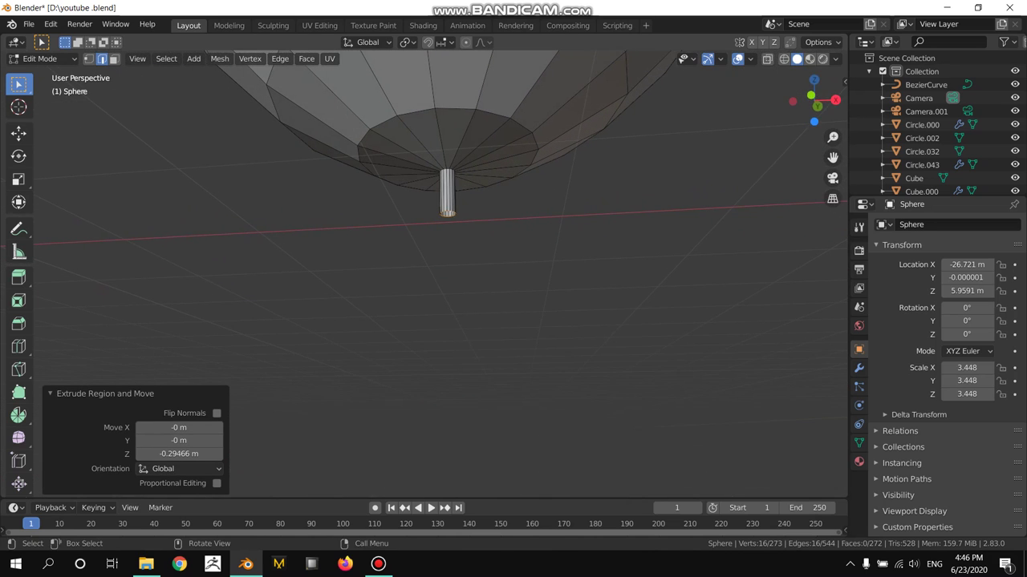
key("e")
key("z")
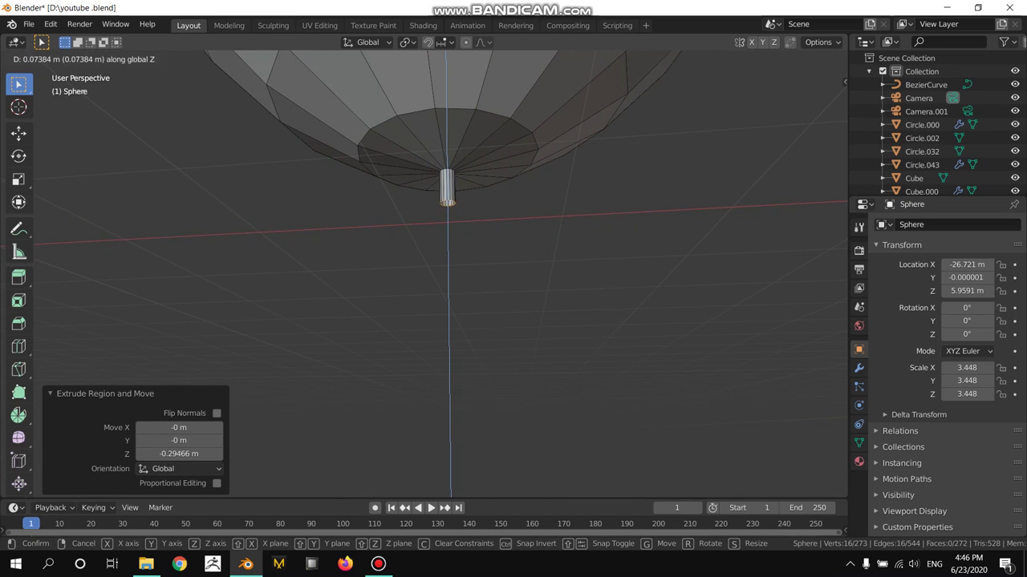
key("Return")
key("s")
key("Return")
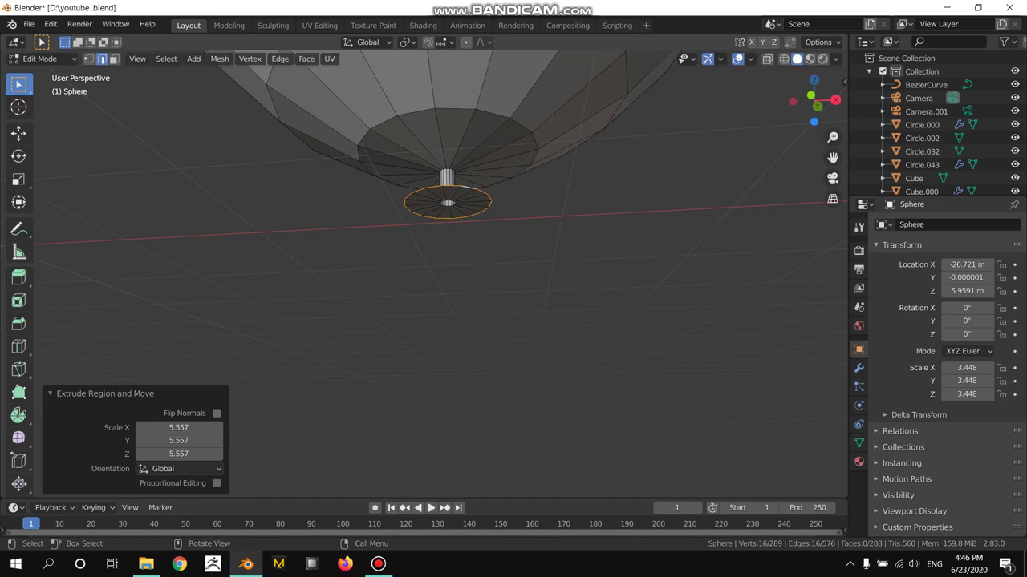
Extrude a flared knot rim downward and shrink it to 0.772.
key("e")
key("z")
key("Return")
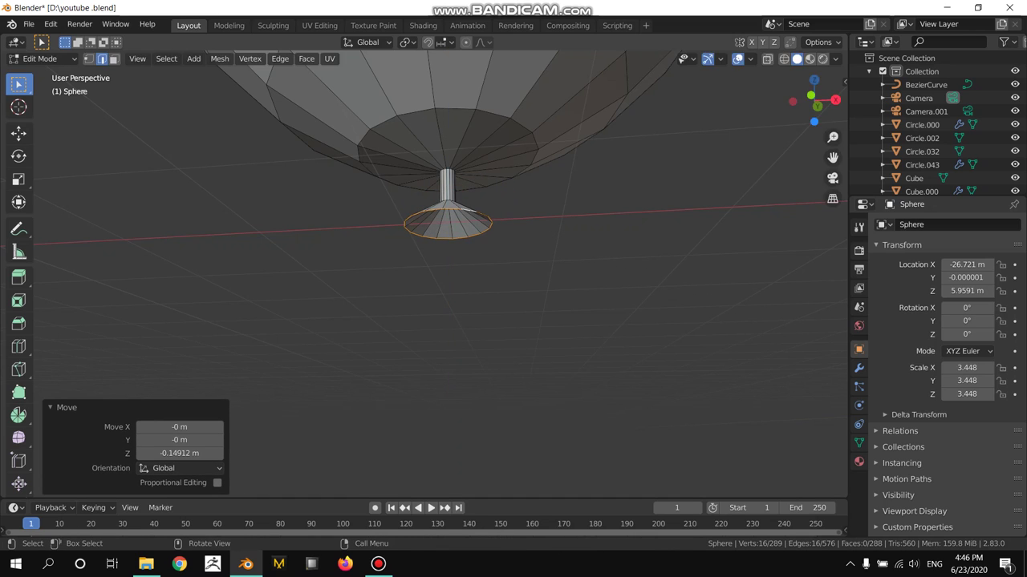
key("s")
key("Return")
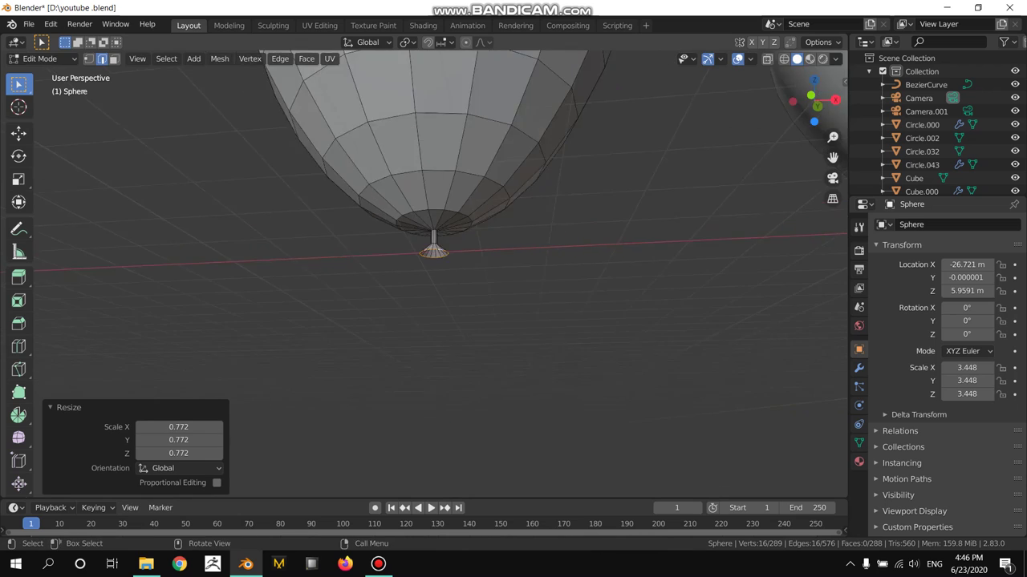
In X-ray, circle-select the knot vertices and lift them slightly along Z.
scroll(594, 363, "down", 5)
middle_click_drag(594, 363, 594, 241)
scroll(438, 240, "up", 1)
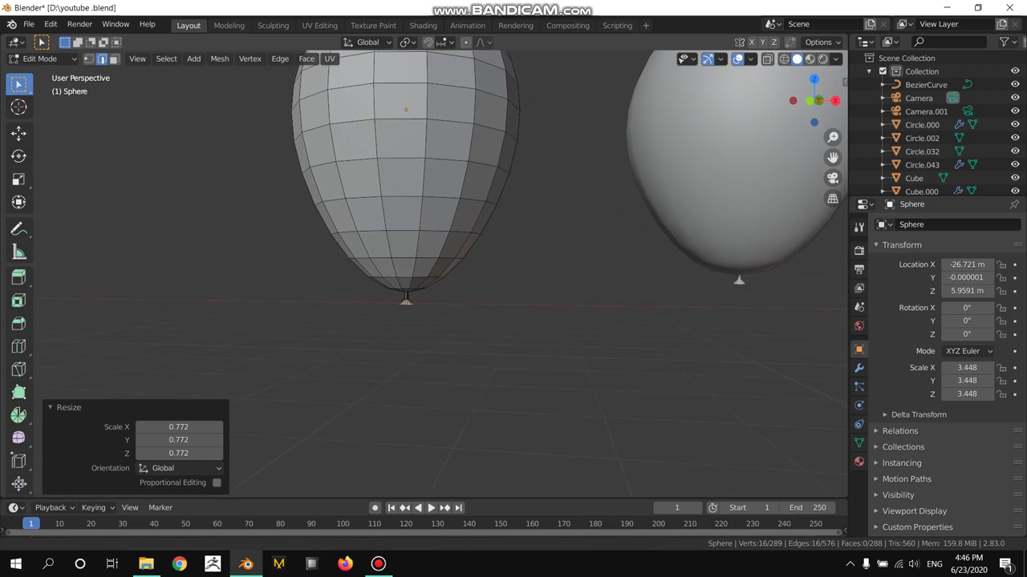
scroll(437, 241, "up", 2)
scroll(437, 240, "up", 2)
middle_click_drag(437, 241, 474, 336)
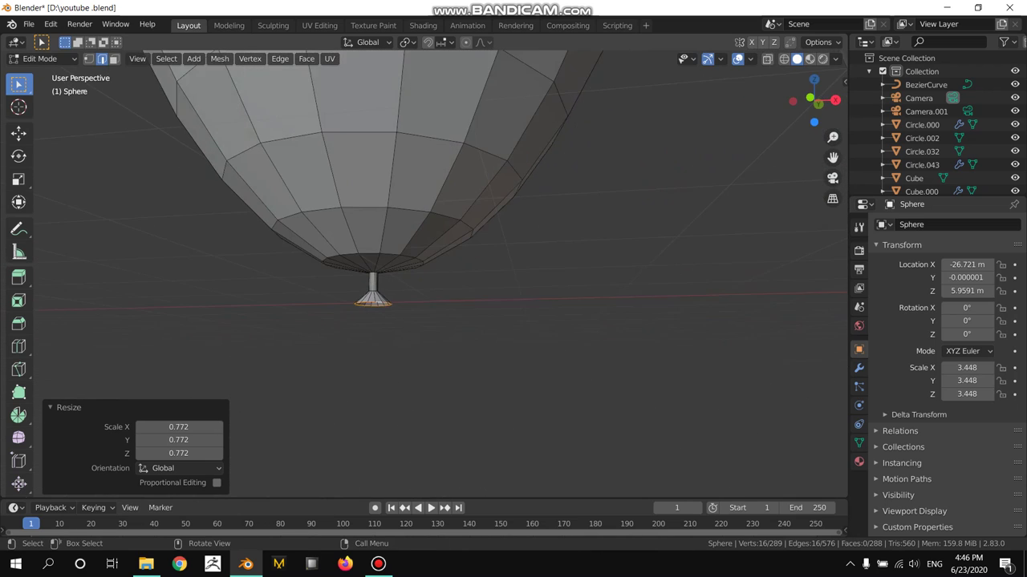
key("alt+z")
key("c")
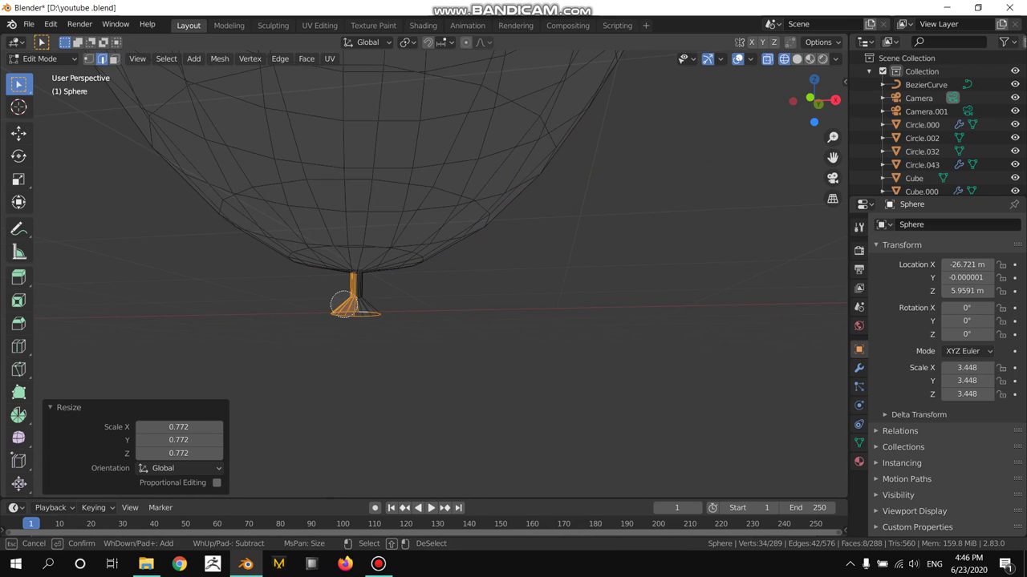
left_click_drag(342, 303, 377, 316)
key("Escape")
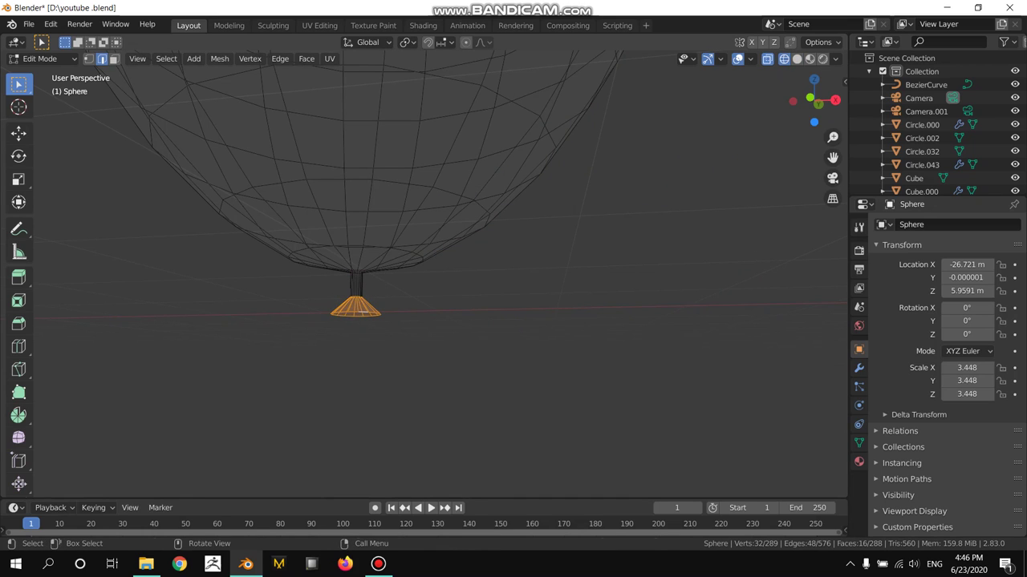
key("g")
key("z")
key("Return")
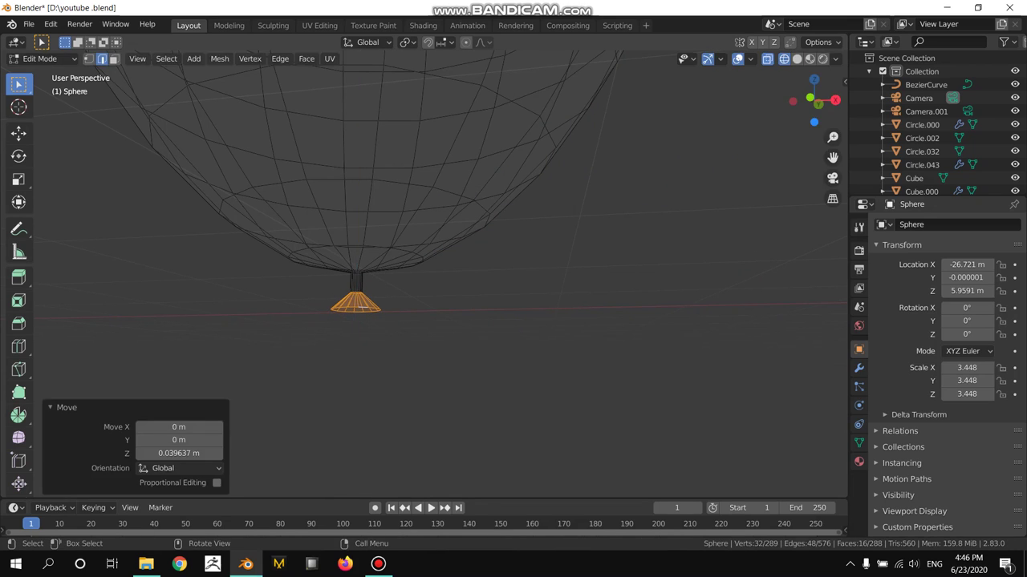
Back in Object Mode, shade the balloon smooth and orbit to a front view.
key("Tab")
scroll(424, 273, "down", 2)
scroll(423, 273, "down", 3)
key("shift+z")
right_click(353, 192)
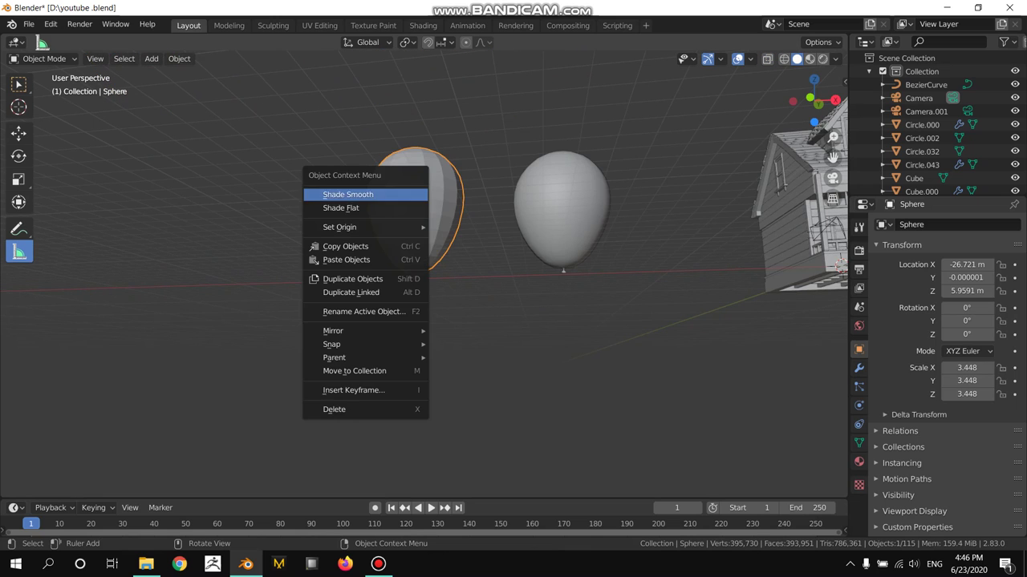
left_click(353, 192)
scroll(353, 192, "down", 2)
mouse_move(641, 253)
middle_mouse_down()
mouse_move(652, 254)
mouse_move(508, 311)
middle_mouse_up()
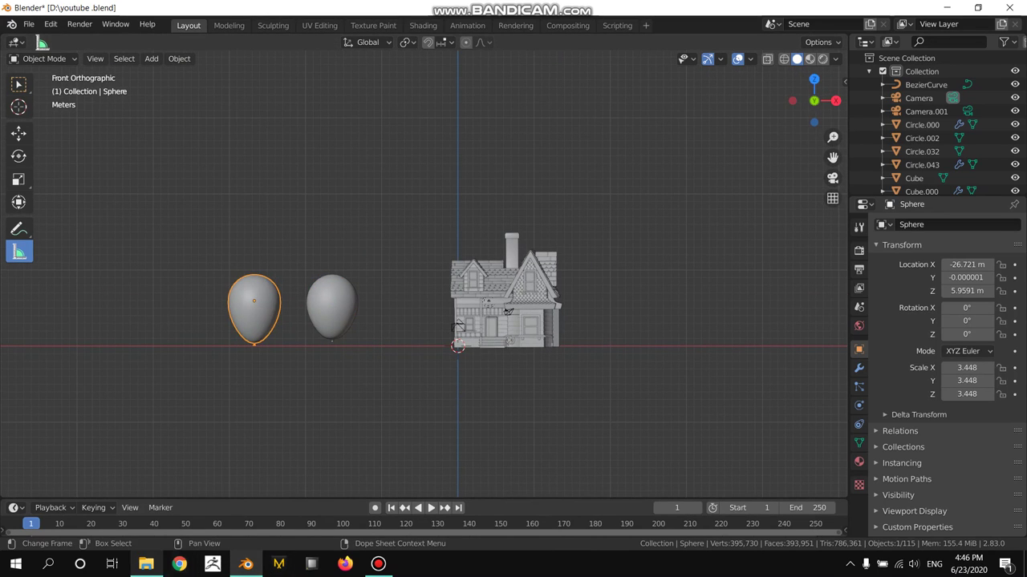
key("alt+Tab")
Import the up-house picture, scale it to 10.052, and place it up right of the house.
mouse_move(403, 100)
left_mouse_down()
mouse_move(245, 561)
mouse_move(674, 221)
left_mouse_up()
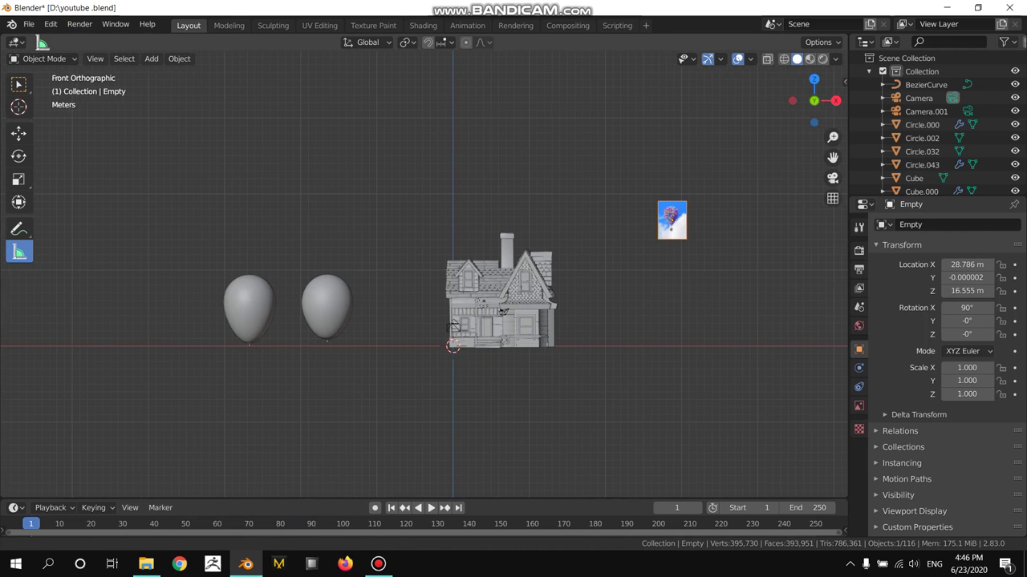
scroll(625, 217, "up", 1)
key("s")
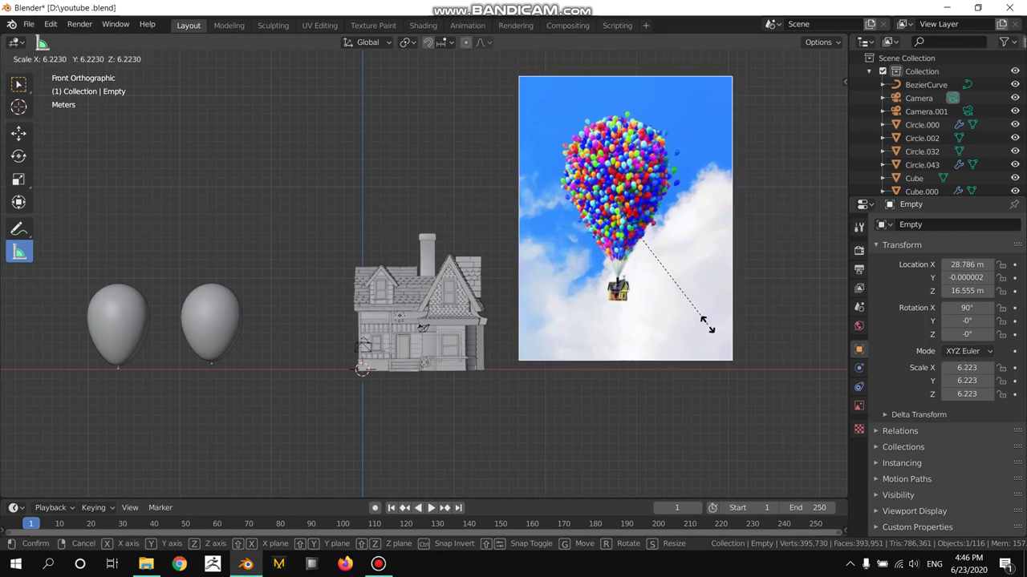
left_click(708, 329)
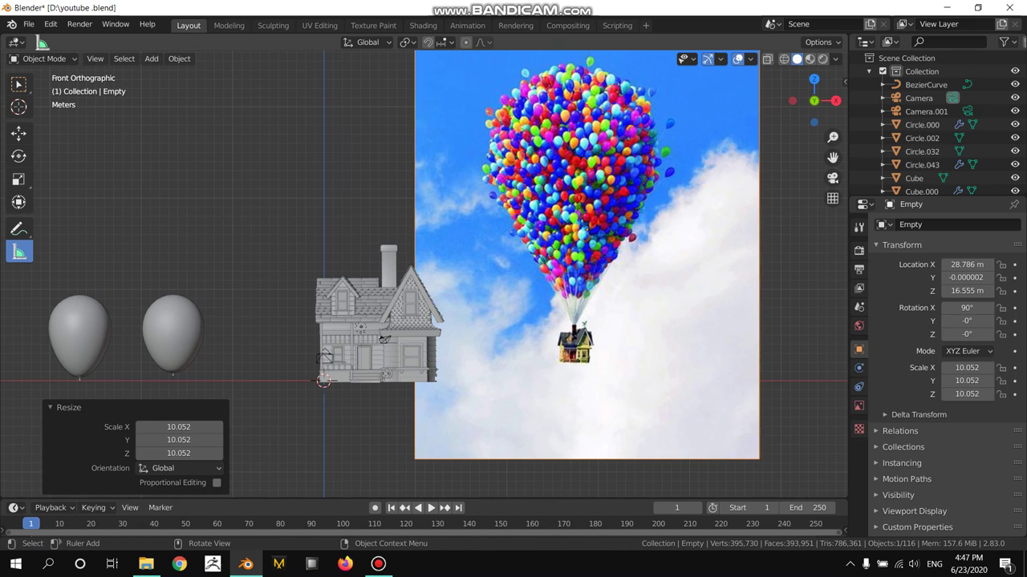
scroll(423, 273, "down", 1)
key("g")
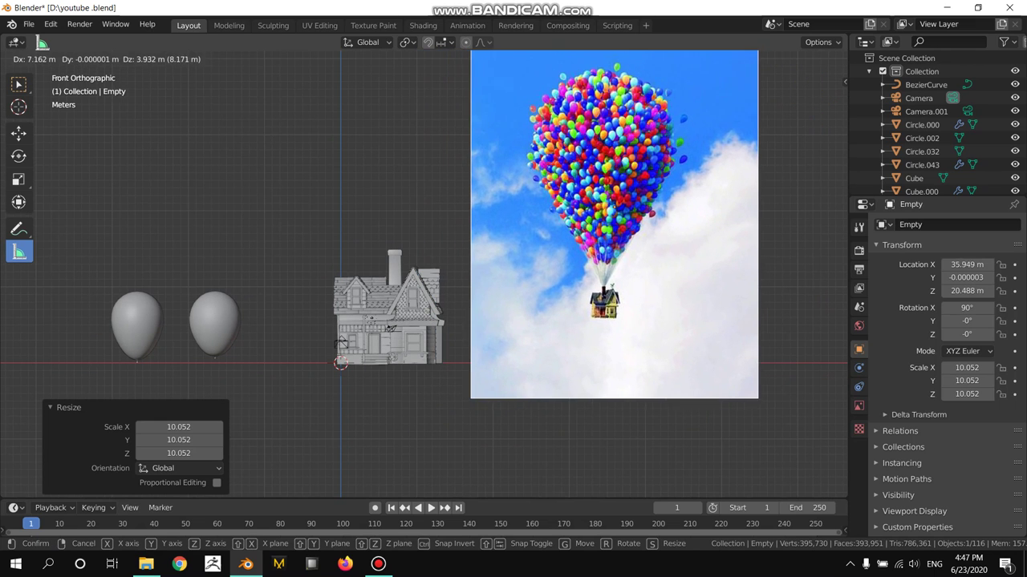
left_click(391, 328)
scroll(321, 368, "up", 1)
scroll(271, 410, "up", 1)
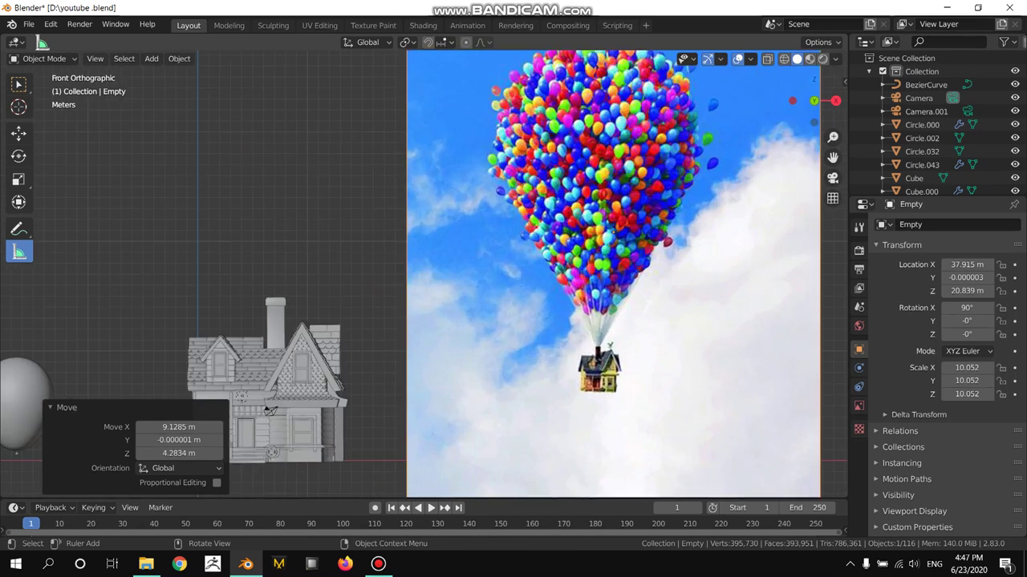
Add a UV sphere, delete the misplaced first one, and add a fresh sphere.
key("shift+a")
mouse_move(543, 202)
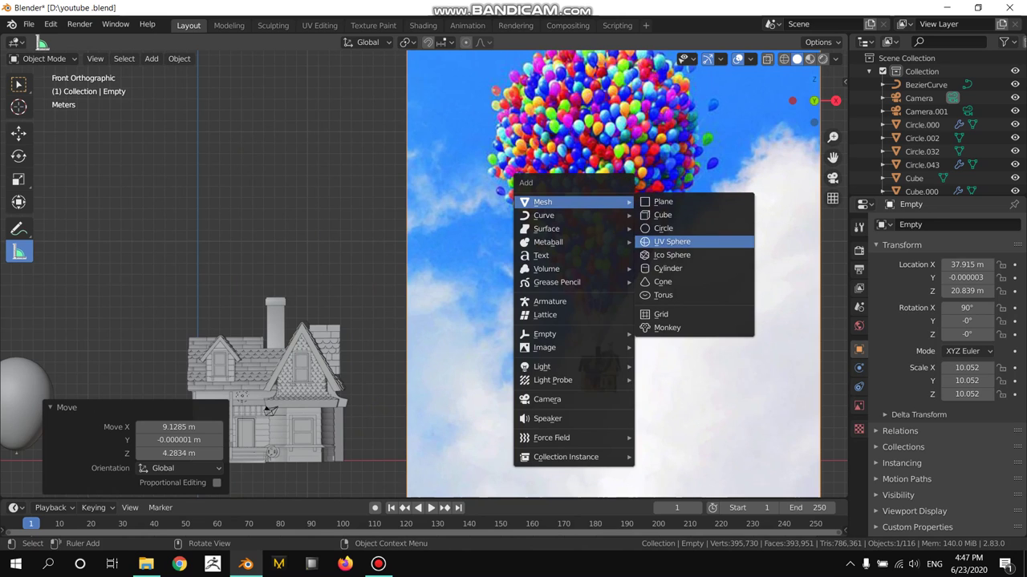
left_click(682, 243)
middle_click_drag(271, 410, 210, 447, "shift")
key("g")
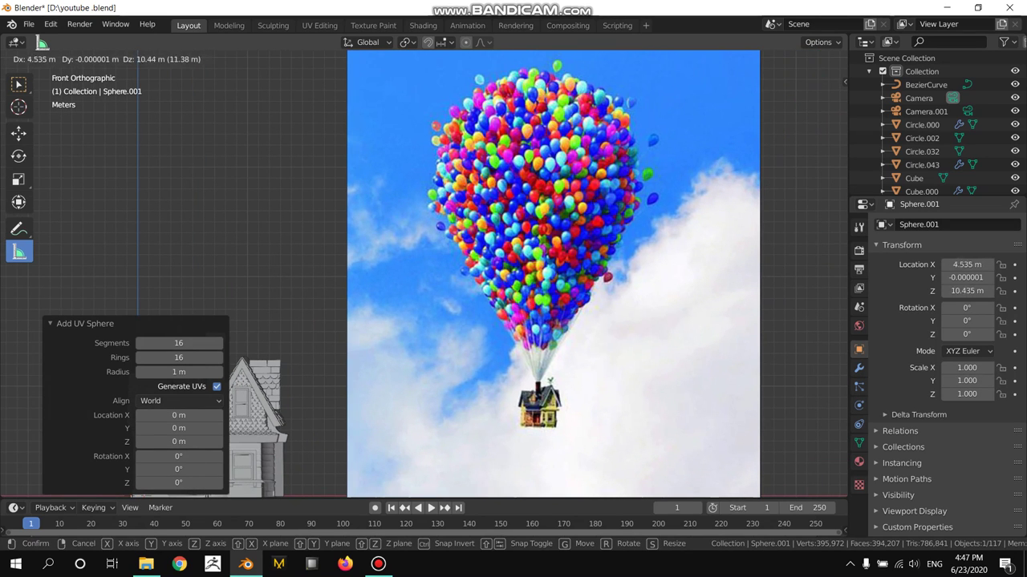
left_click(513, 213)
key("x")
left_click(521, 168)
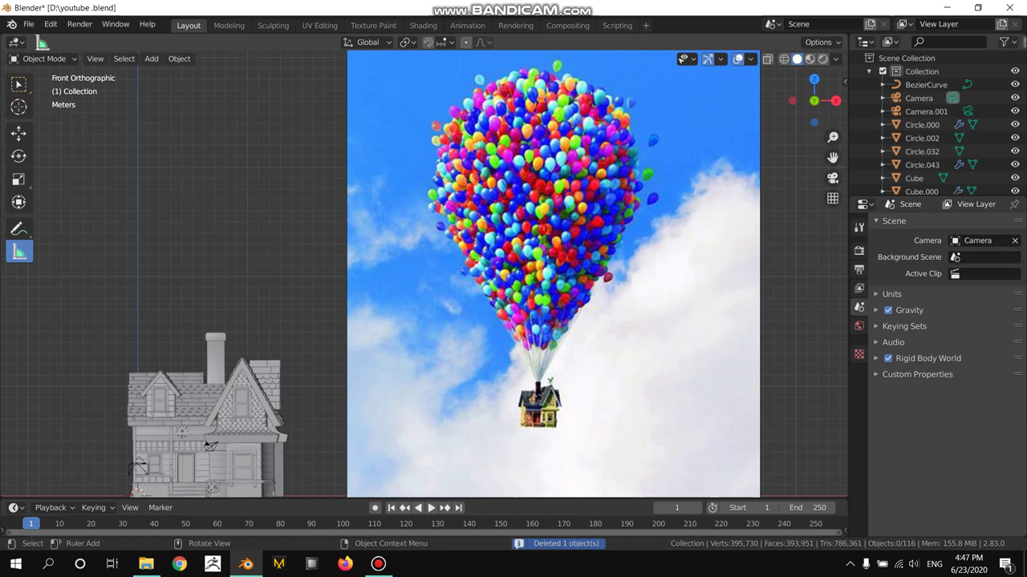
key("shift+a")
left_click(617, 246)
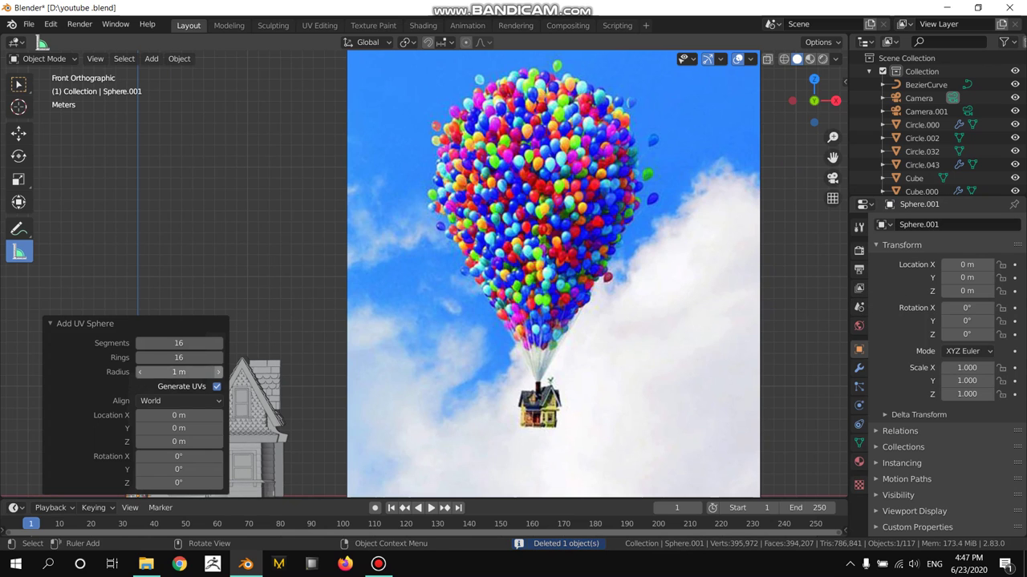
Set the sphere to 32 segments, then move and scale it to 9.759 over the pictured balloon cluster.
left_click(178, 342)
type("32")
scroll(423, 273, "down", 2)
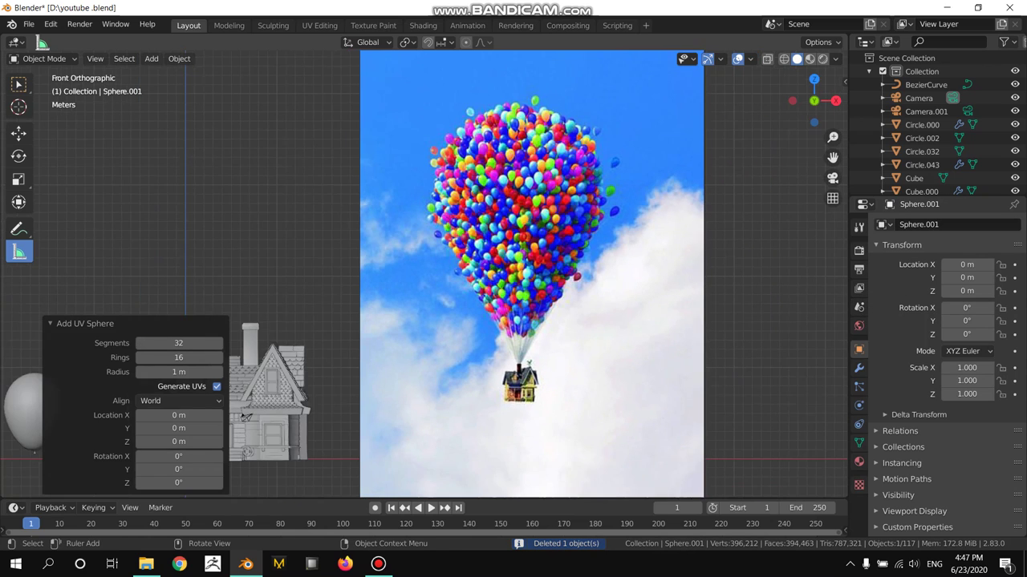
left_click(514, 264)
left_click(226, 427)
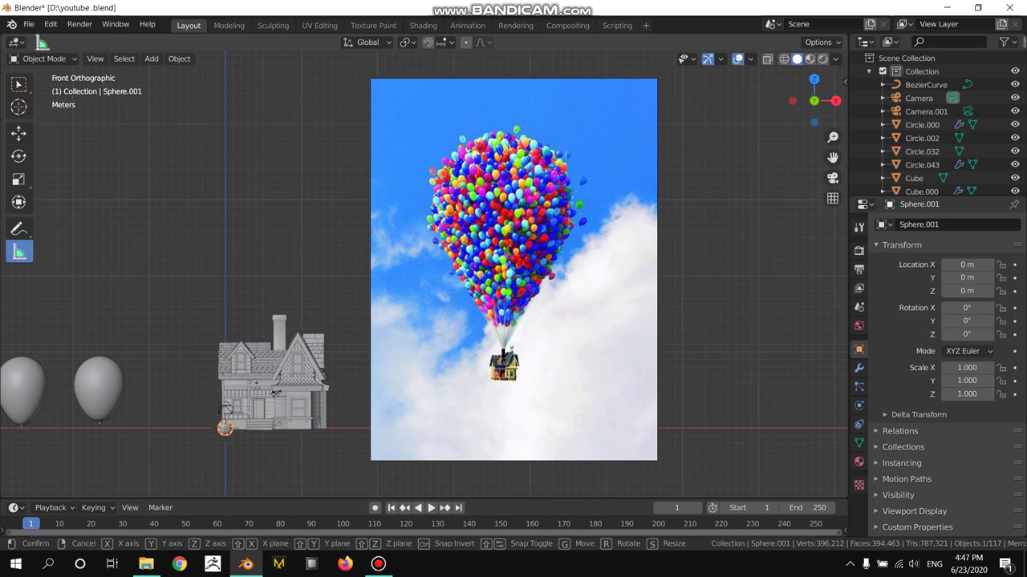
key("g")
key("Return")
key("s")
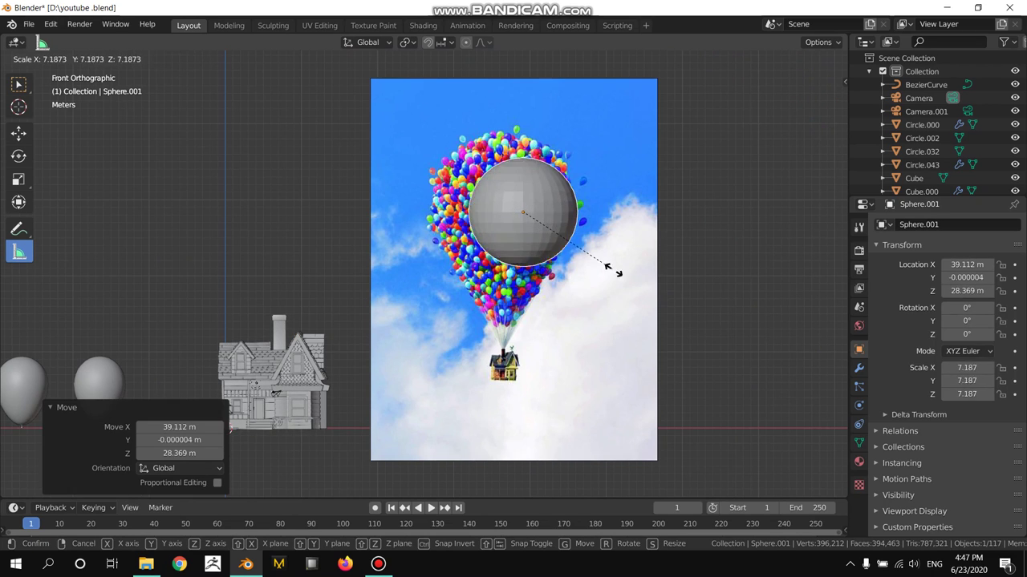
key("Return")
key("g")
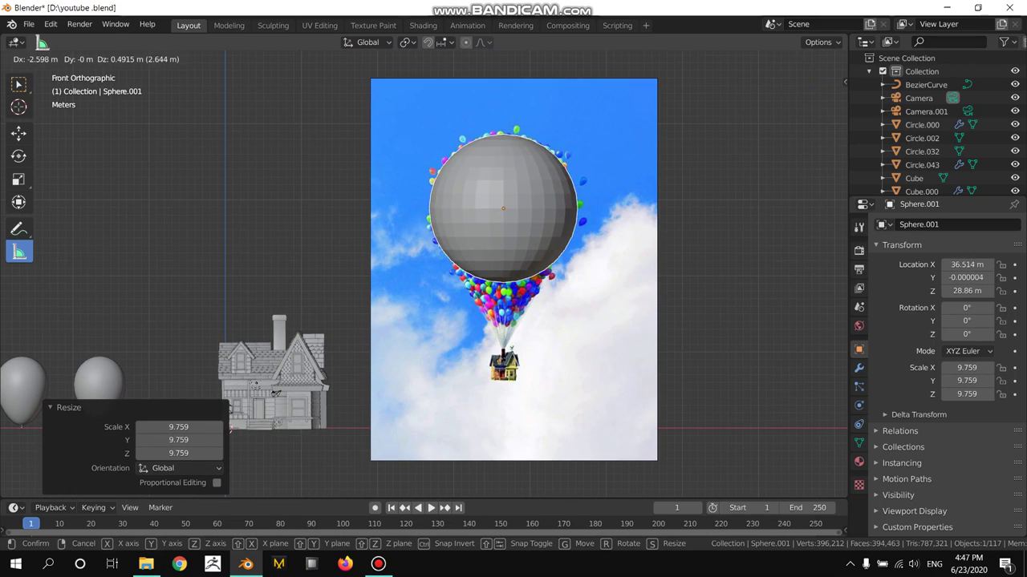
key("Return")
scroll(244, 417, "up", 1)
scroll(245, 417, "up", 1)
Enter Edit Mode in wireframe shading and set the proportional editing falloff to Sharp.
key("Tab")
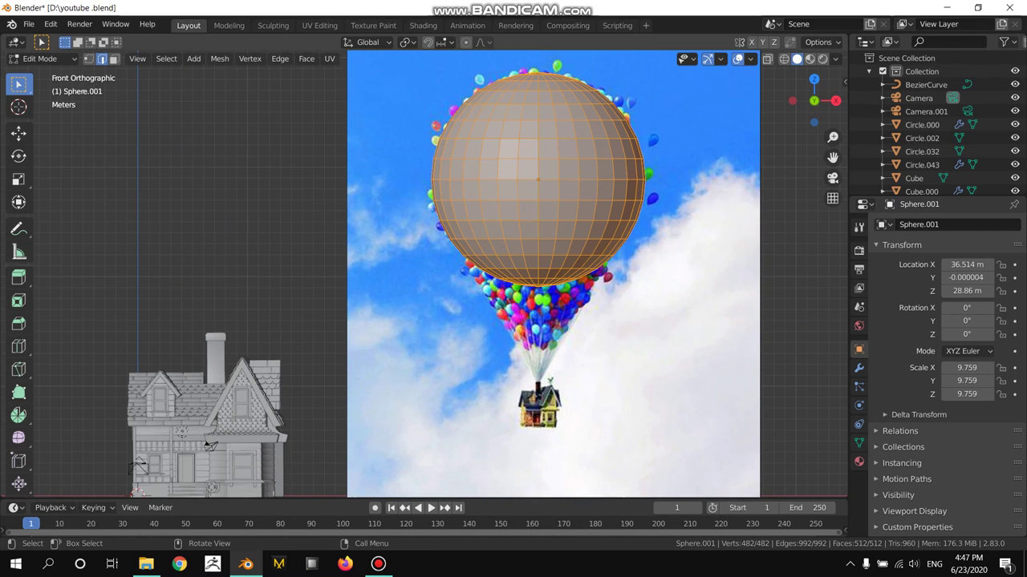
key("z")
left_click(437, 286)
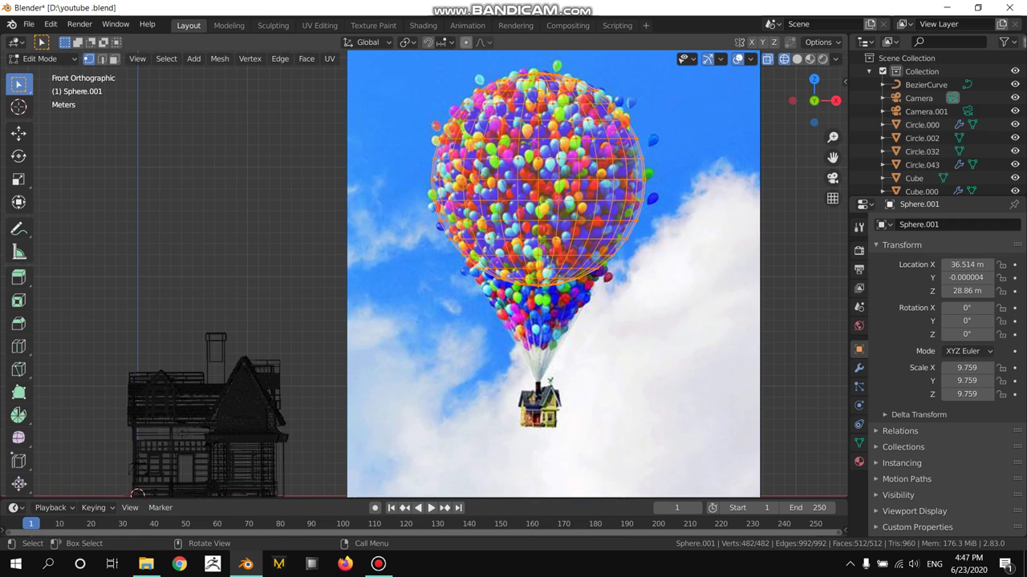
left_click(483, 42)
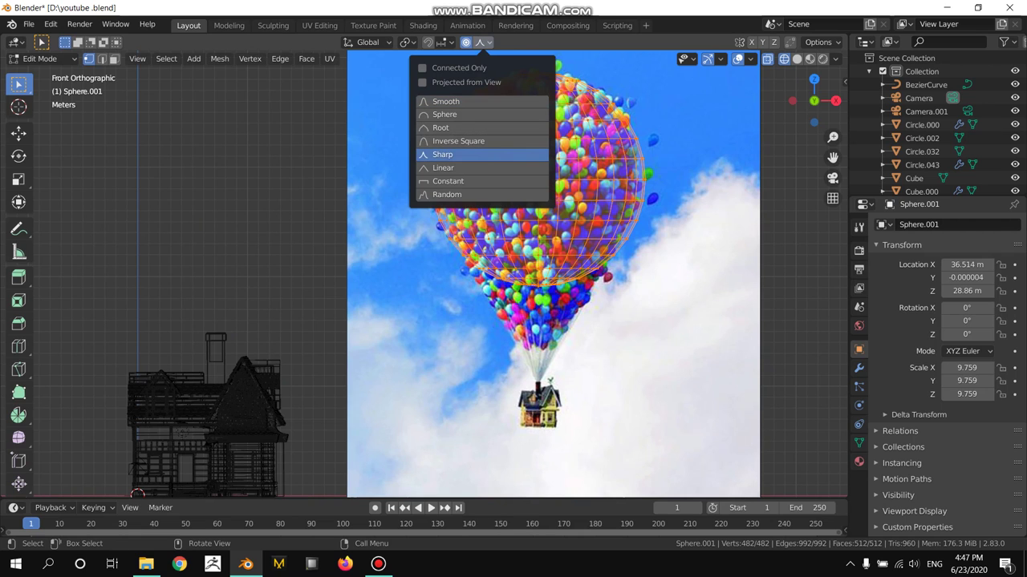
left_click(442, 154)
Pull the sphere's bottom down along Z and narrow it into a teardrop shape.
key("g")
key("z")
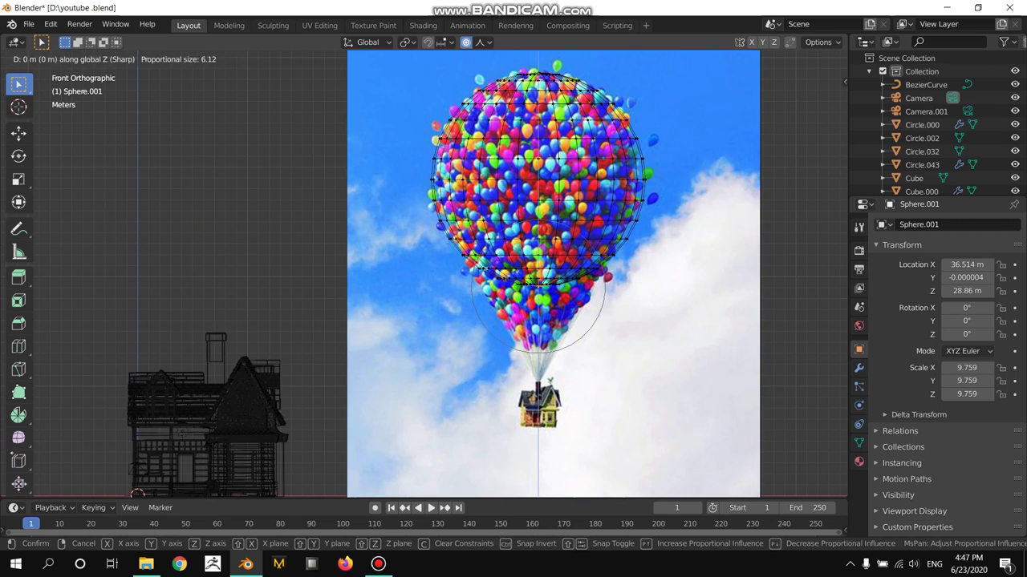
scroll(538, 285, "down", 10)
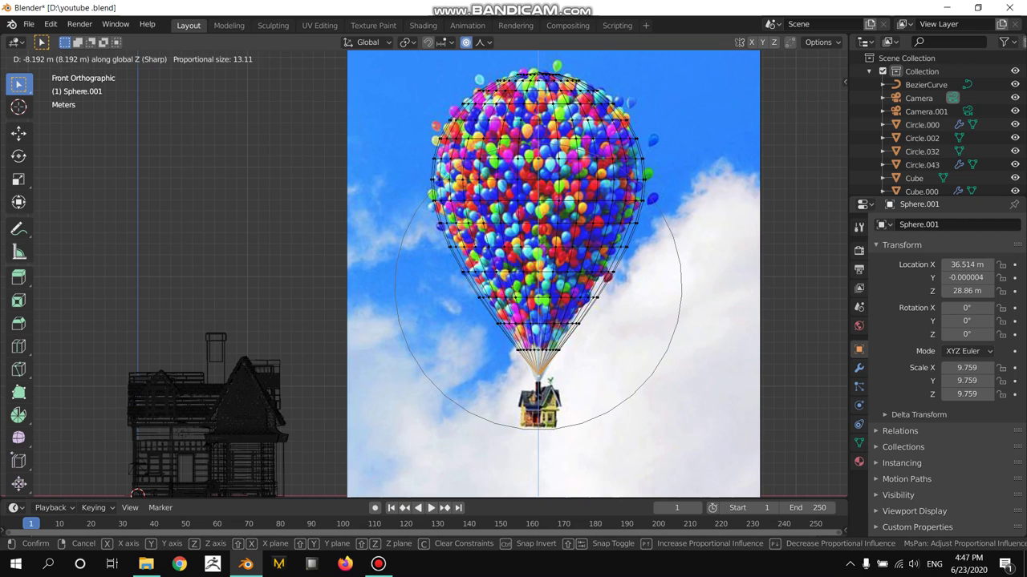
key("Return")
key("s")
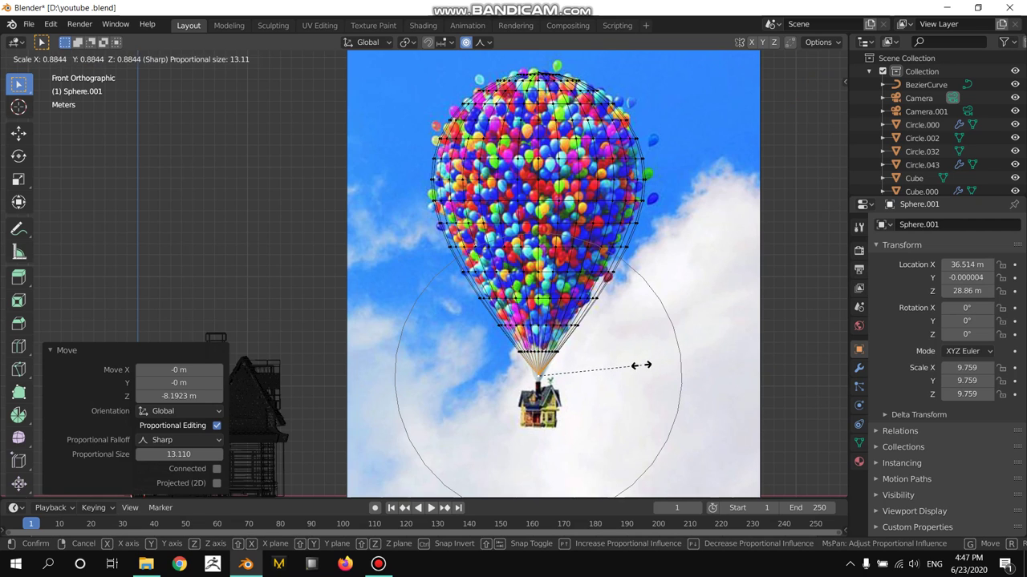
scroll(635, 369, "down", 3)
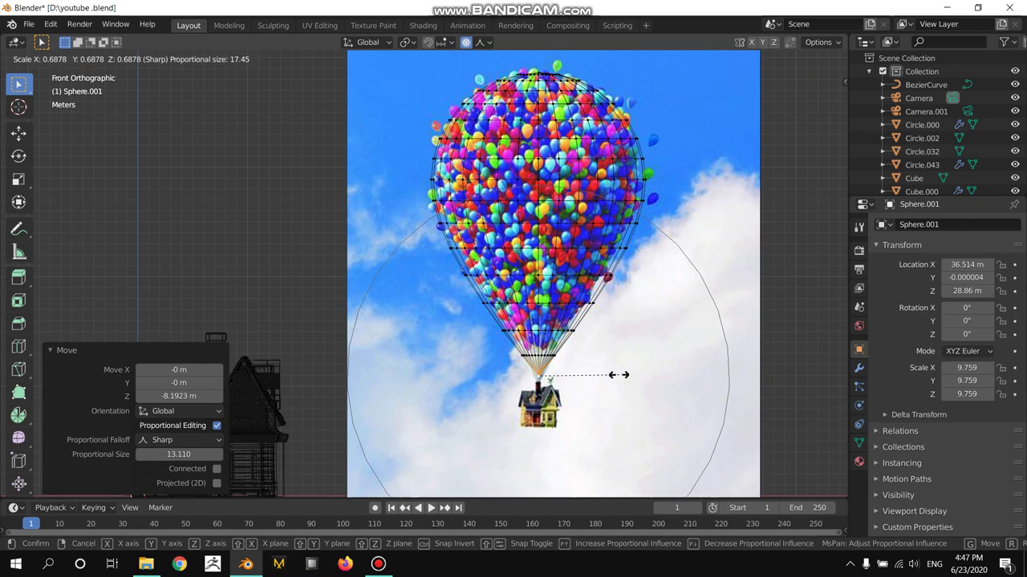
key("Return")
In Object Mode, shrink the whole sphere slightly to 9.327 and raise it a little along Z.
key("Tab")
key("s")
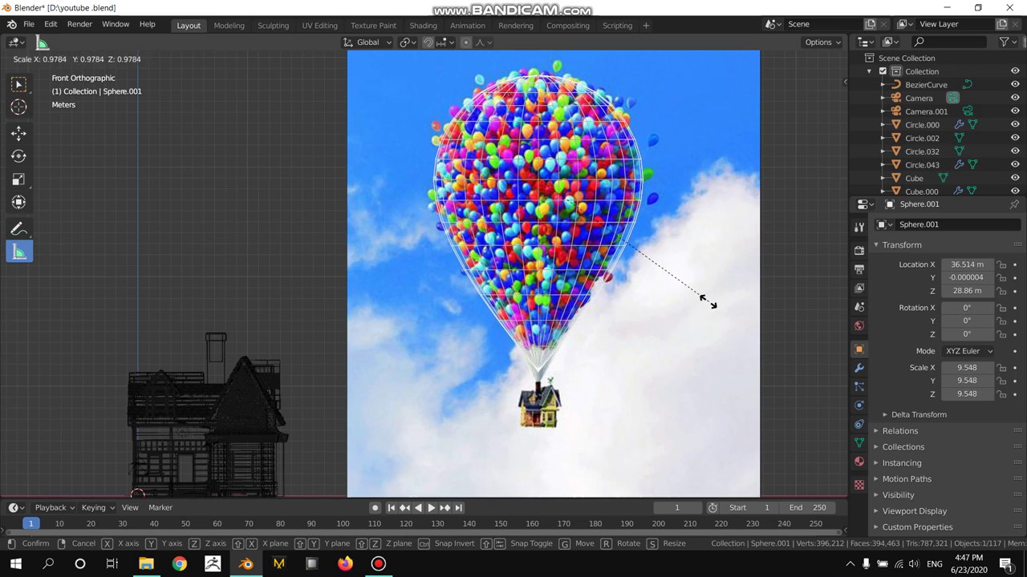
key("Return")
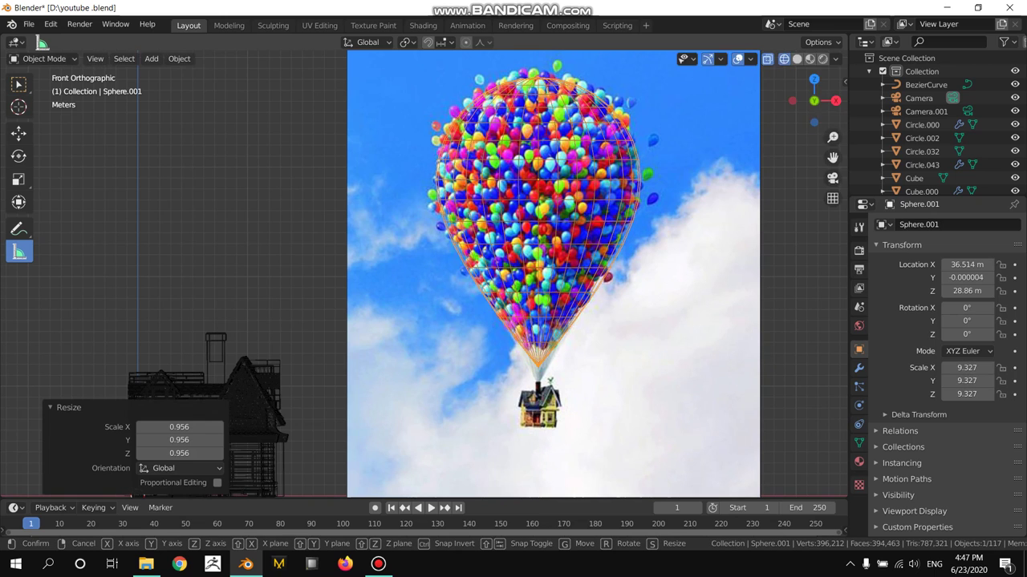
key("g")
key("z")
key("Return")
Back in Edit Mode, lower the balloon vertices, scale them to 0.626, and reposition them.
key("Tab")
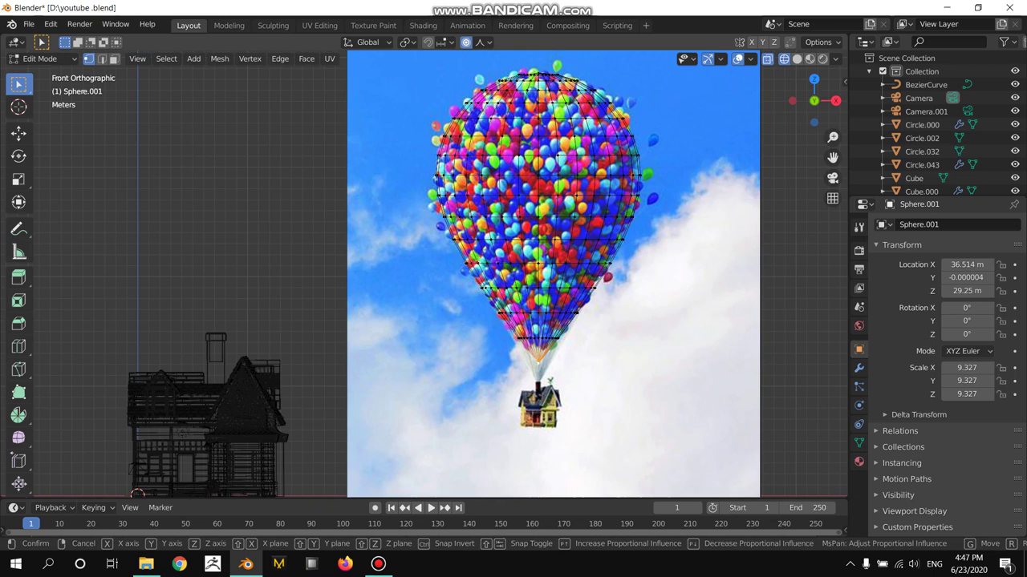
key("g")
key("z")
key("Return")
key("s")
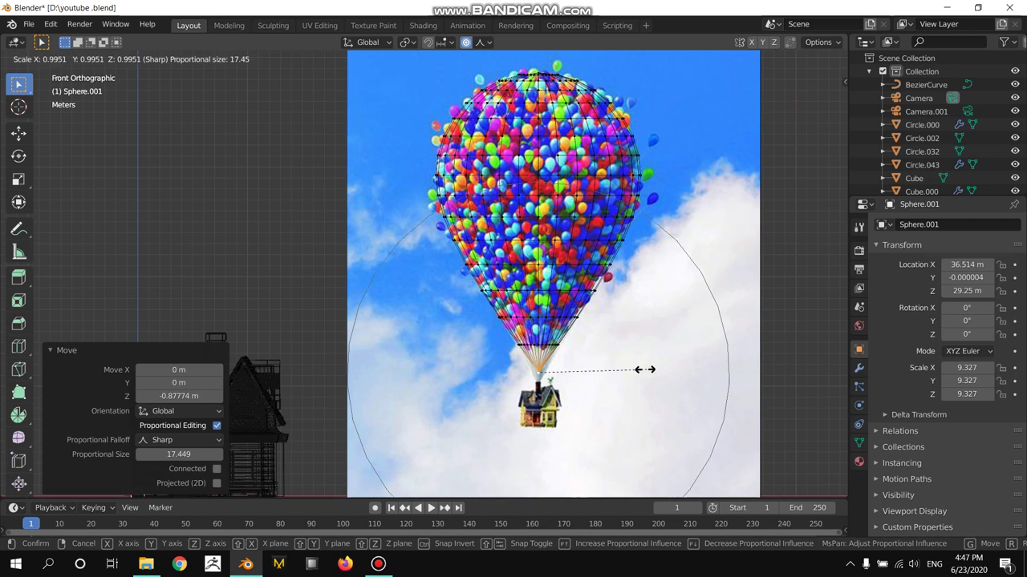
key("Return")
key("g")
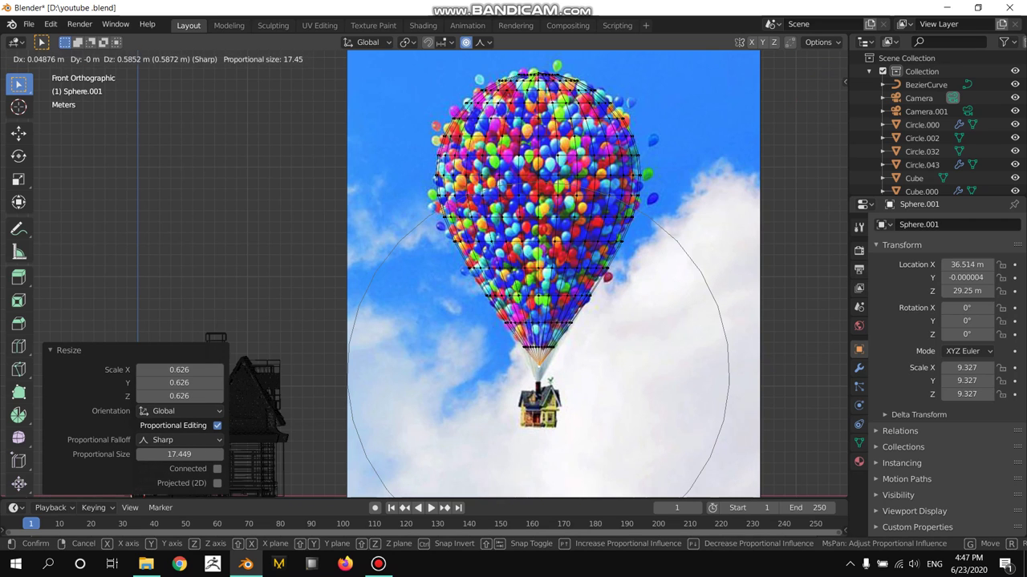
key("Return")
scroll(529, 273, "up", 1)
scroll(529, 273, "up", 1)
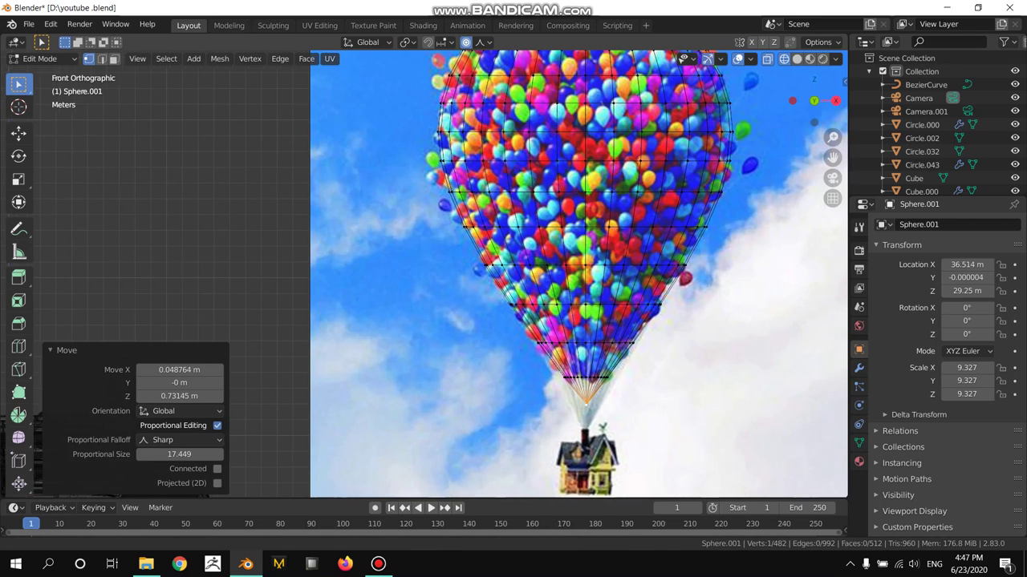
scroll(529, 272, "up", 1)
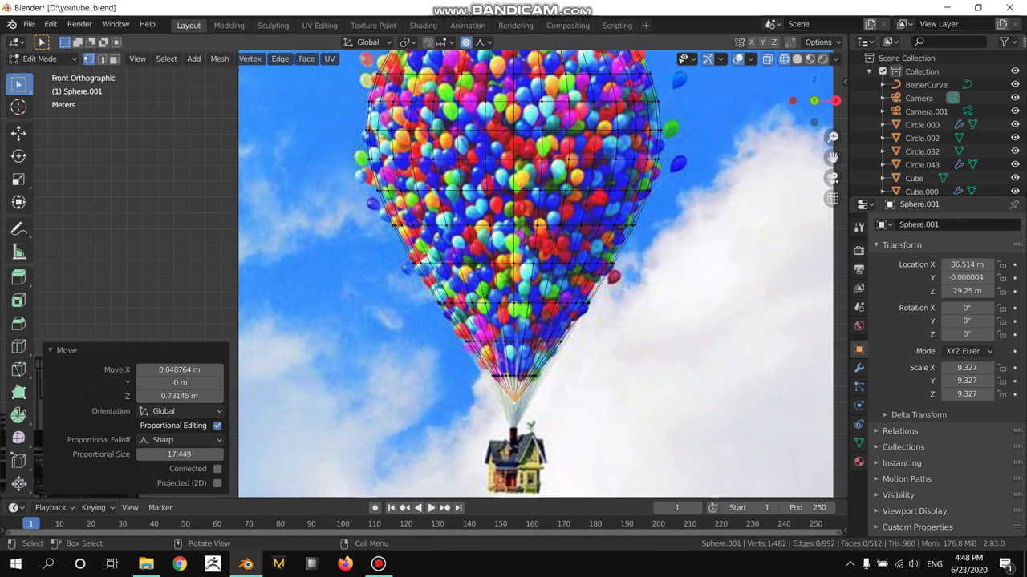
Turn off proportional editing, raise the balloon's bottom tip along Z, and return to Object Mode.
key("o")
scroll(580, 337, "up", 4)
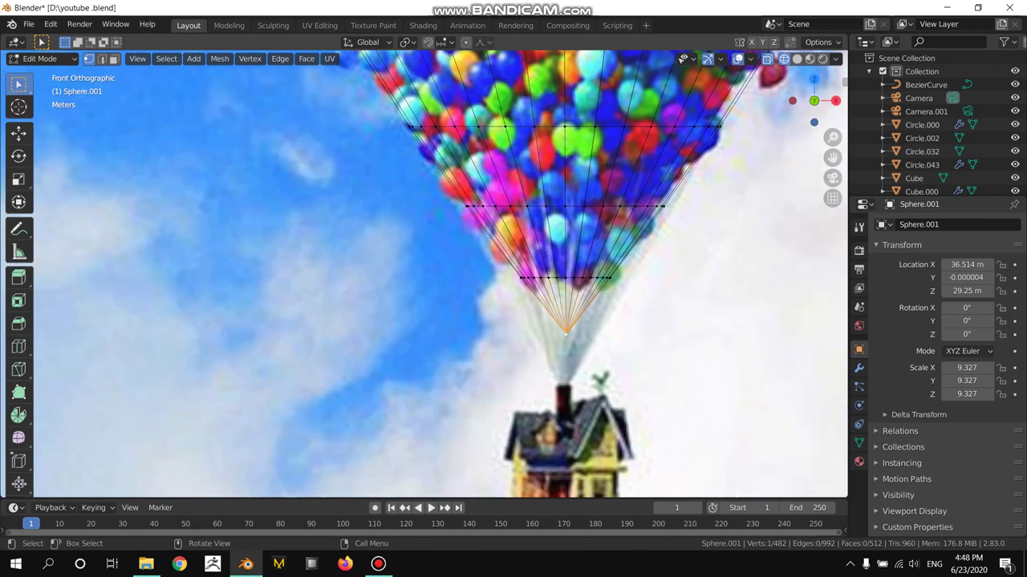
key("c")
right_click(564, 345)
key("g")
key("z")
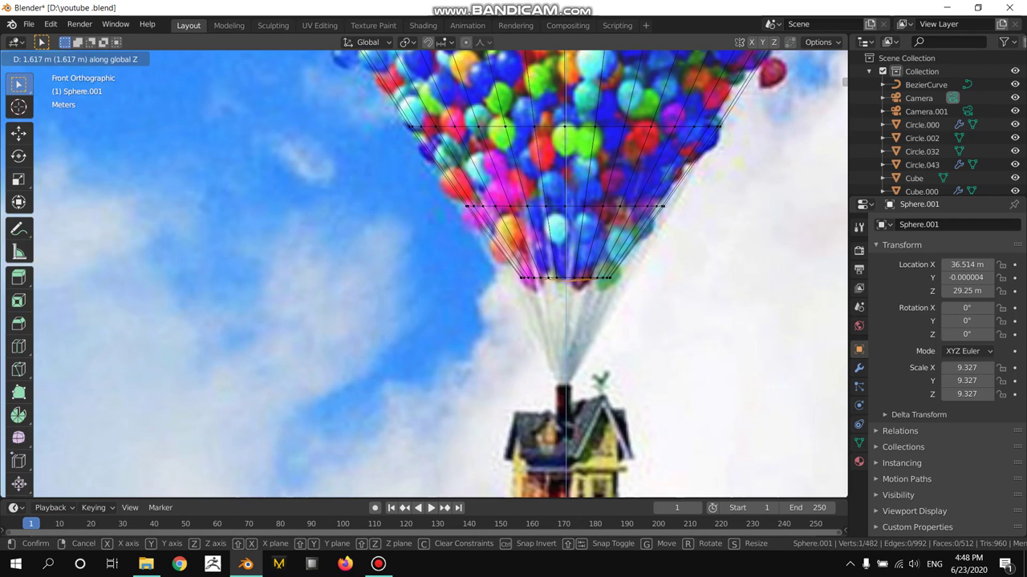
key("Return")
key("Tab")
Switch to Solid shading, go to front view, and select the reference picture.
scroll(422, 268, "down", 6)
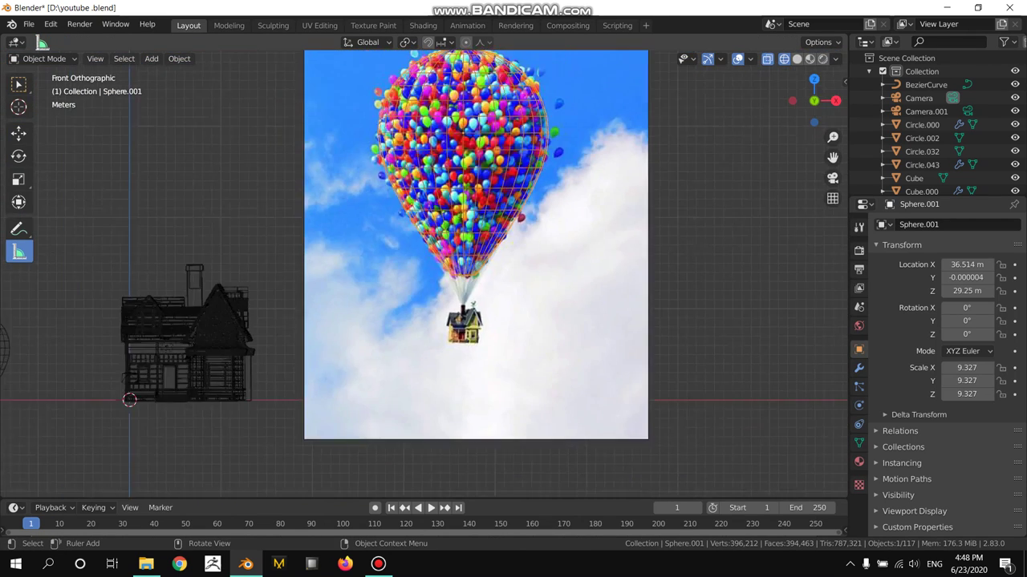
middle_click_drag(482, 233, 523, 232)
key("z")
left_click(620, 234)
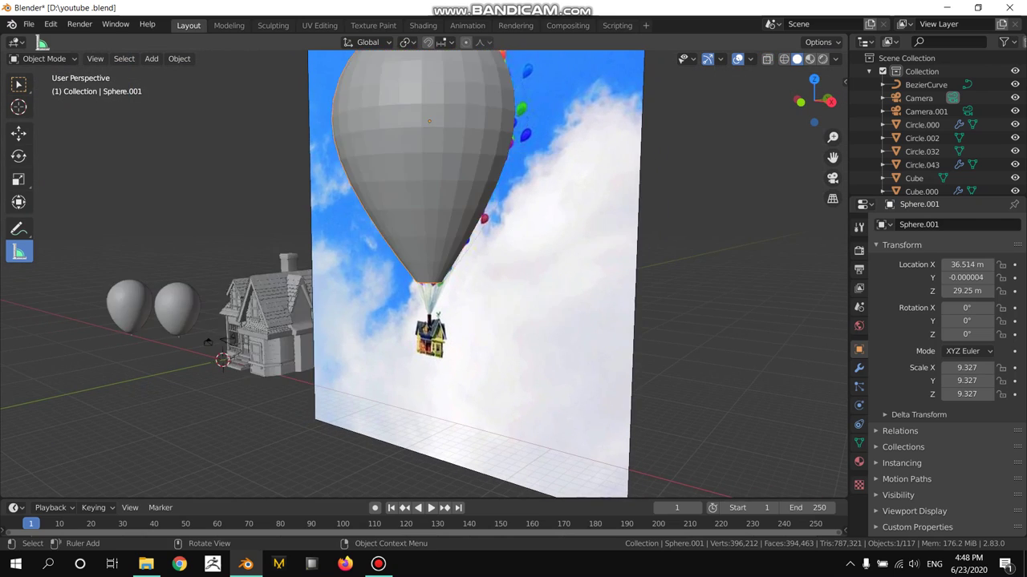
middle_click_drag(449, 240, 481, 240)
right_click(433, 227)
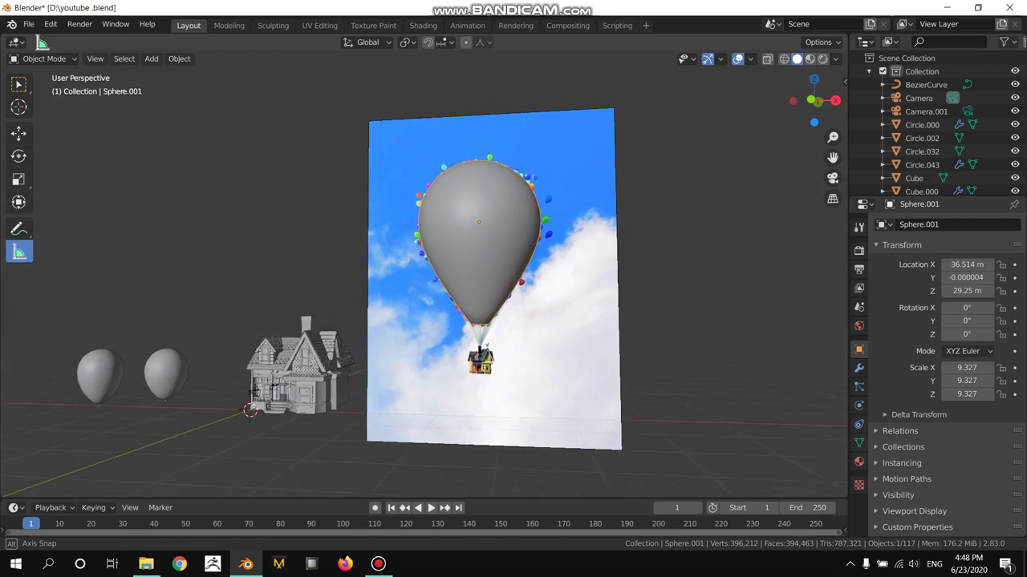
key("KP_1")
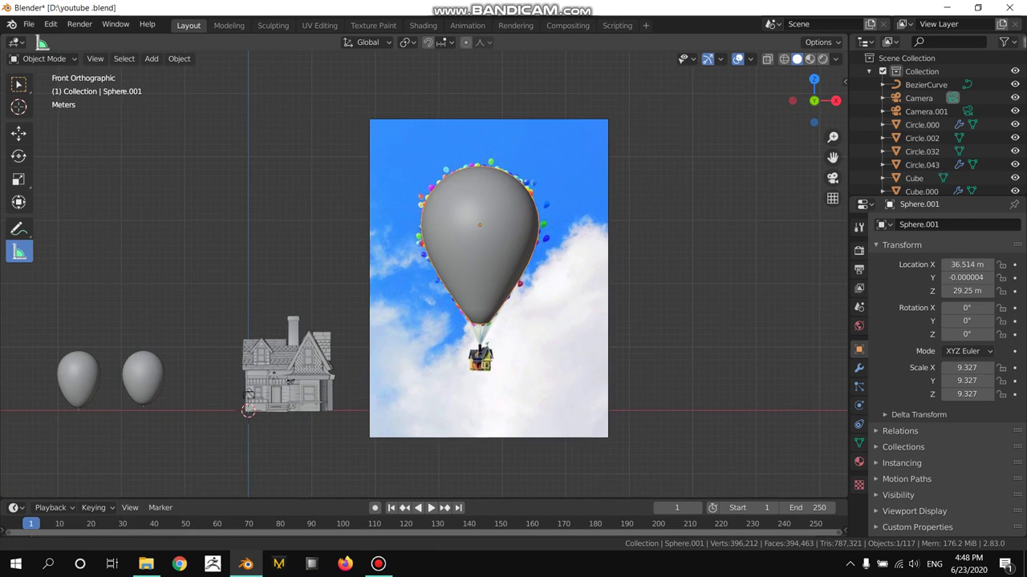
middle_click_drag(401, 240, 497, 232, "shift")
left_click(674, 385)
mouse_move(348, 382)
middle_mouse_down()
mouse_move(417, 385)
mouse_move(394, 354)
middle_mouse_up()
Push the reference picture 23.58 m back along Y behind the models.
key("g")
key("y")
left_click(446, 388)
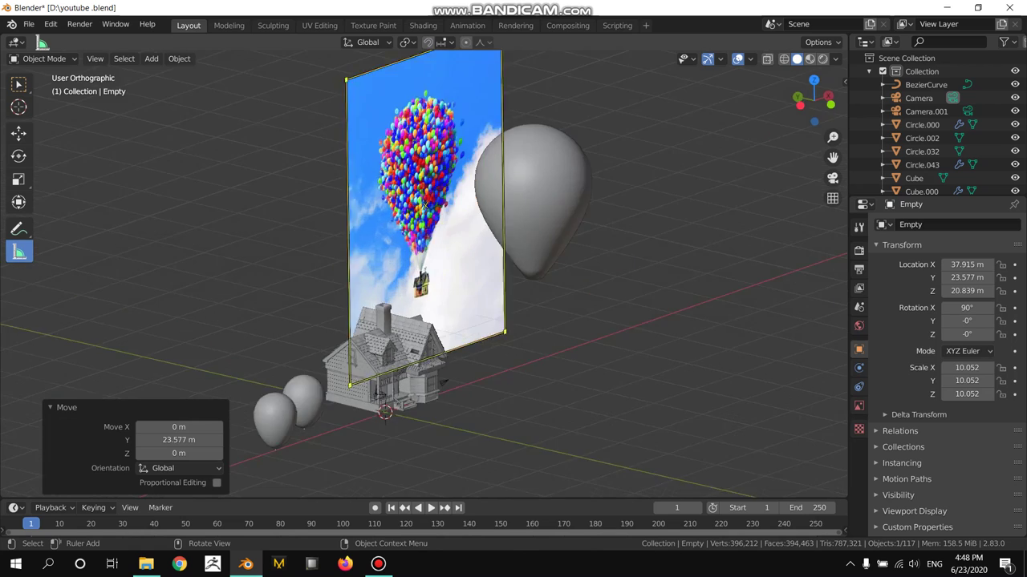
key("KP_1")
scroll(360, 362, "down", 2)
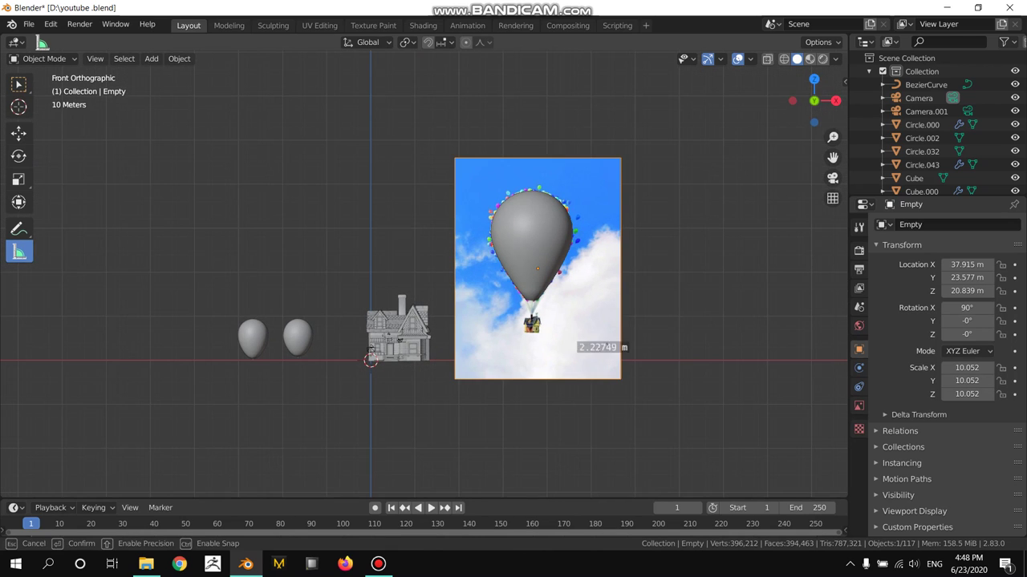
Move and enlarge the picture until its house lines up with the modelled house.
key("g")
key("Return")
key("s")
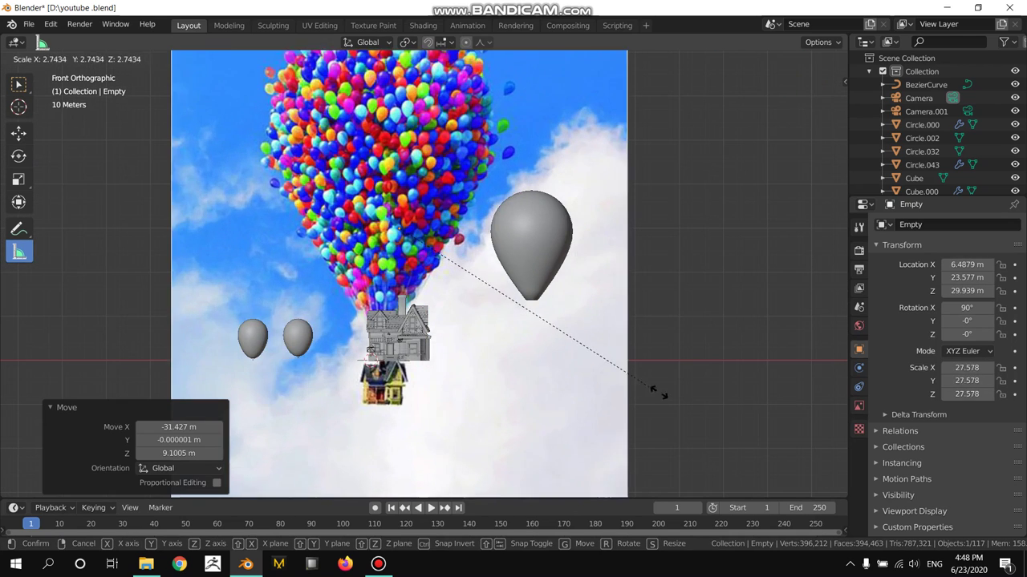
key("Return")
key("g")
key("Return")
key("s")
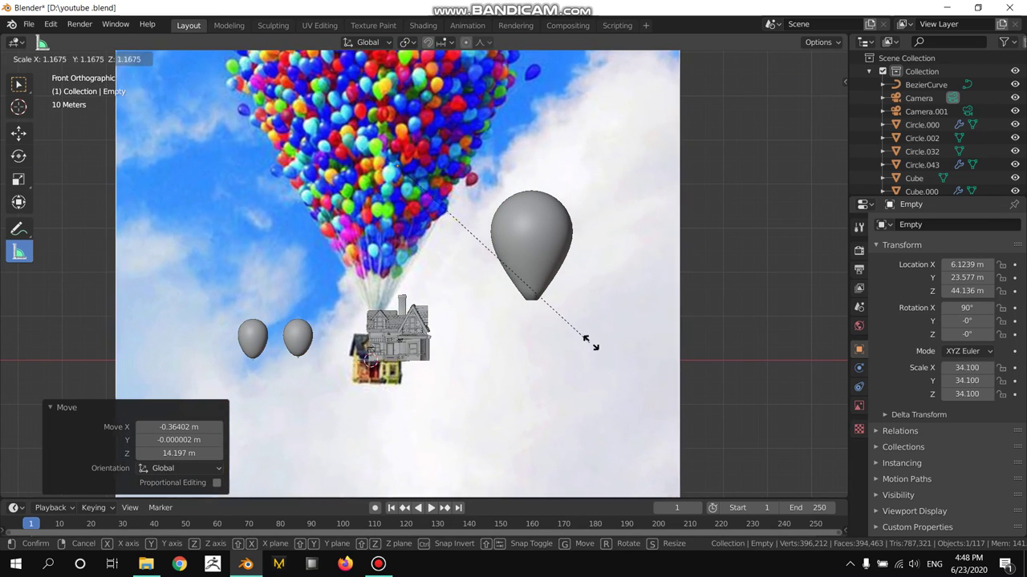
key("Return")
key("g")
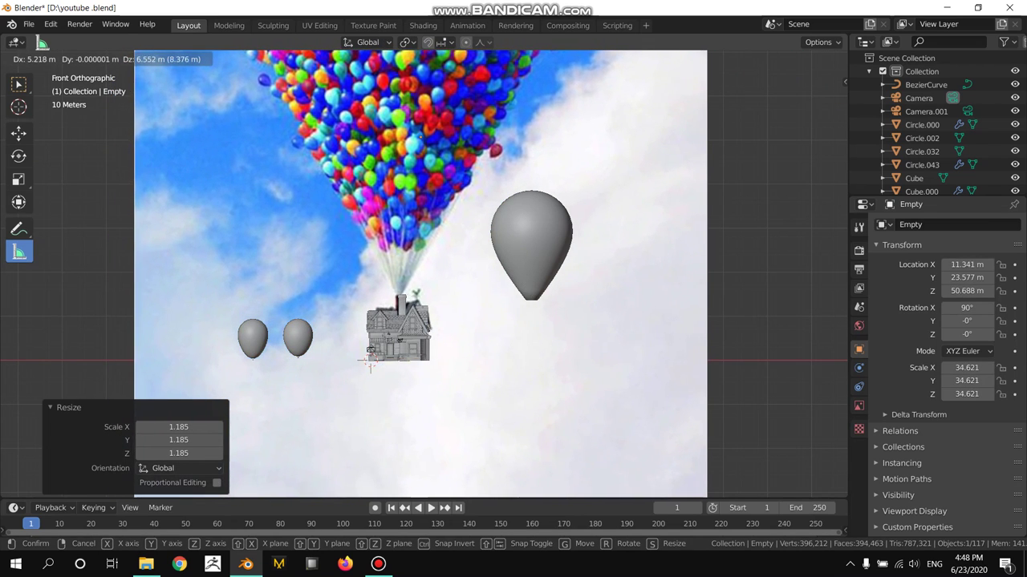
key("Return")
Move the grey Sphere.001 balloon over the picture's cluster and enlarge it by 1.108.
left_click(531, 240)
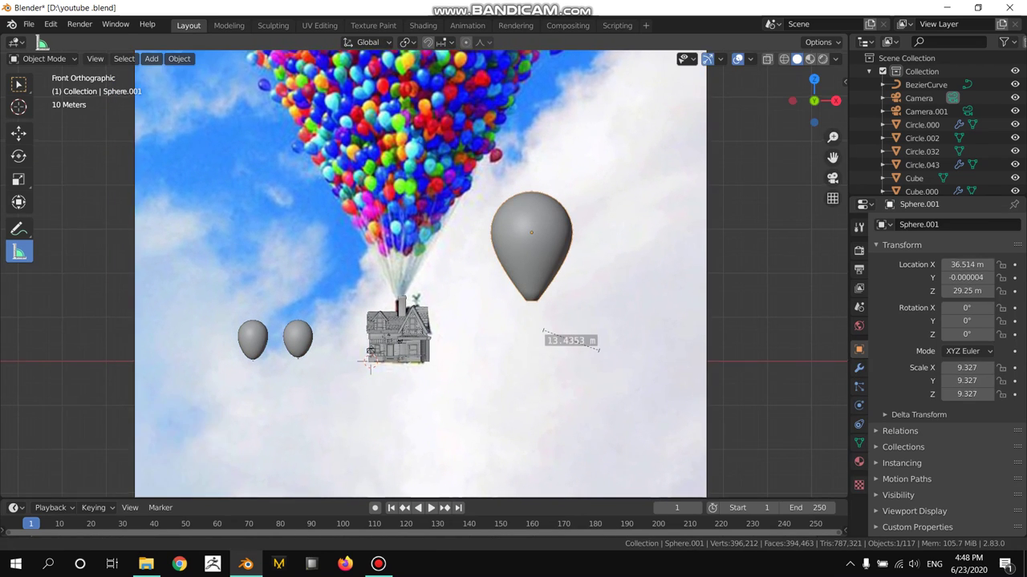
key("g")
left_click(423, 196)
key("s")
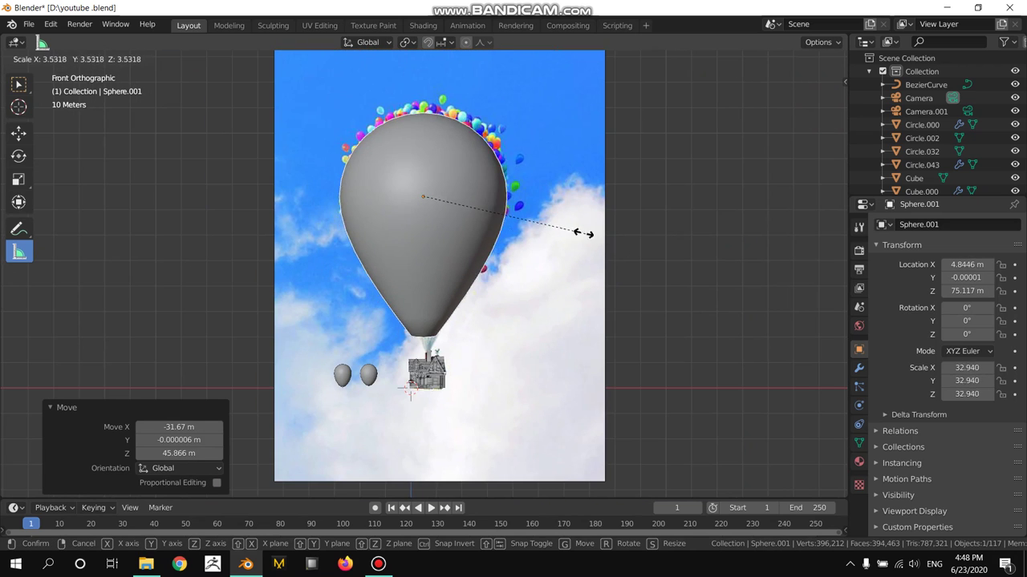
left_click(584, 225)
key("g")
left_click(584, 223)
key("s")
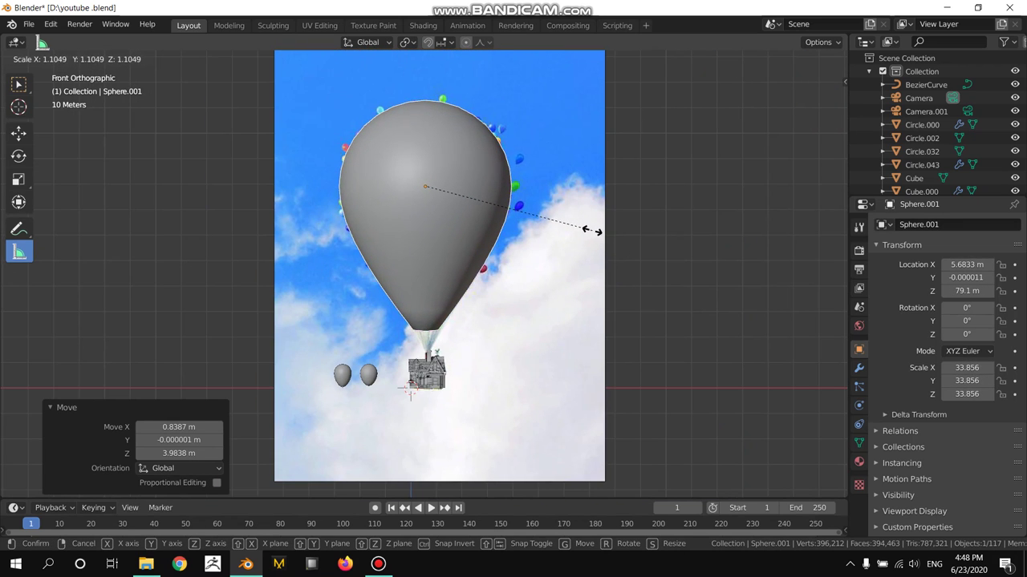
left_click(586, 228)
Nudge the balloon upward, discard the extra resize, and select the reference picture.
key("s")
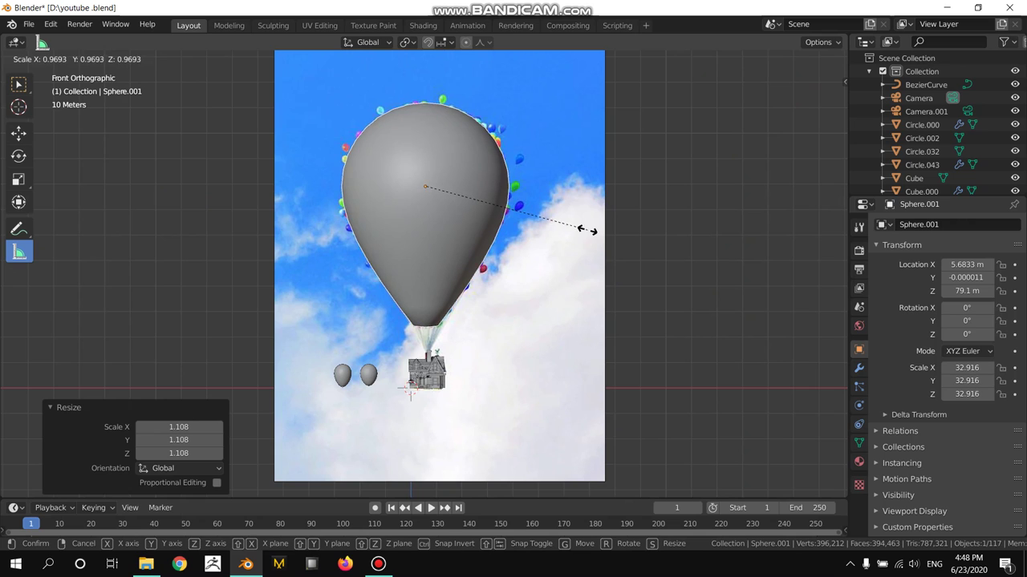
key("Escape")
key("g")
left_click(510, 374)
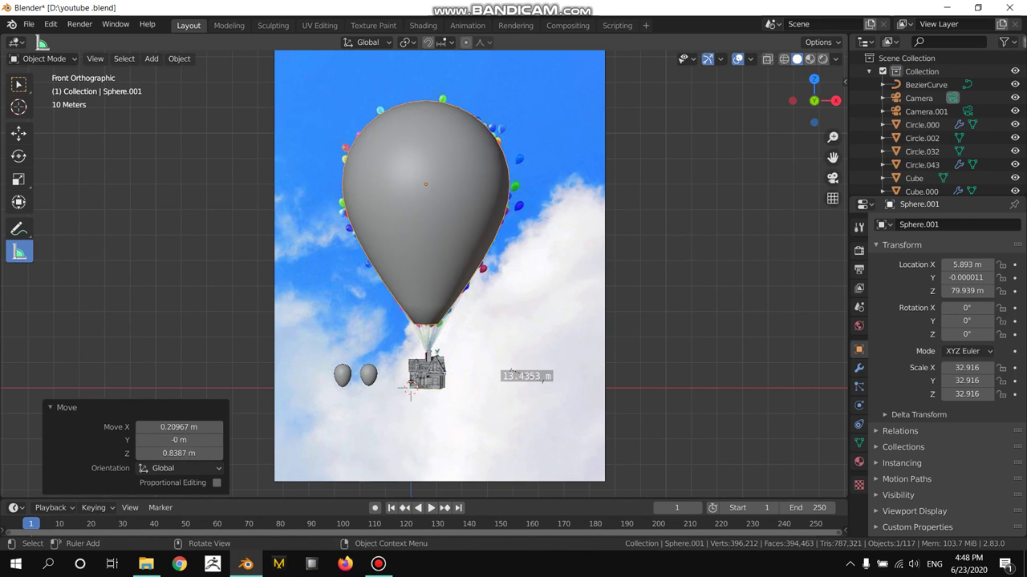
key("s")
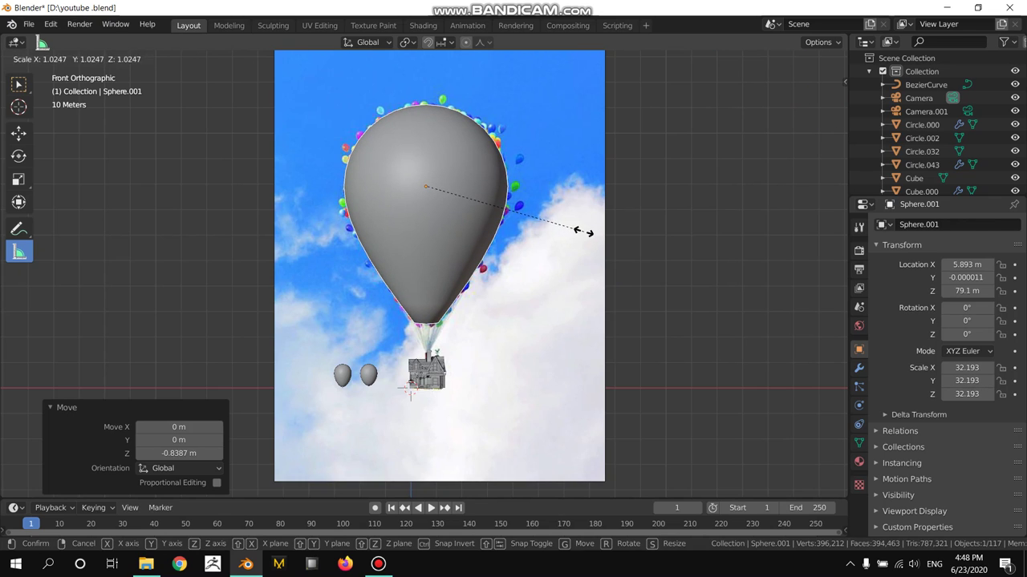
left_click(583, 232)
key("ctrl+z")
middle_click_drag(551, 377, 433, 361)
left_click(470, 361)
Move the reference picture far aside along X to 366.77 m.
key("g")
key("x")
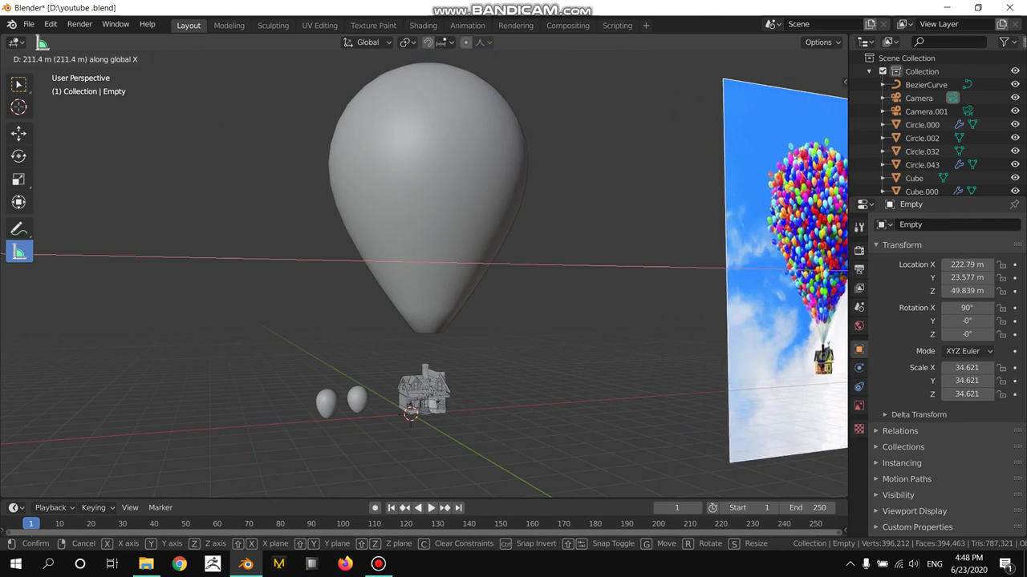
key("Return")
In top wireframe view, centre the big Sphere.001 balloon over the house.
key("KP_7")
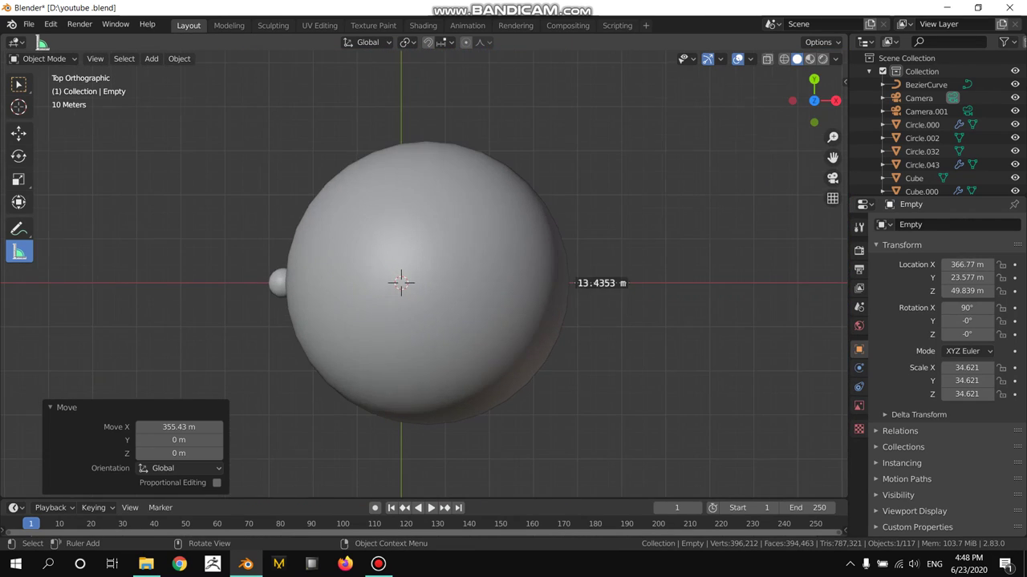
key("shift+z")
scroll(401, 283, "up", 2)
left_click(396, 284)
key("g")
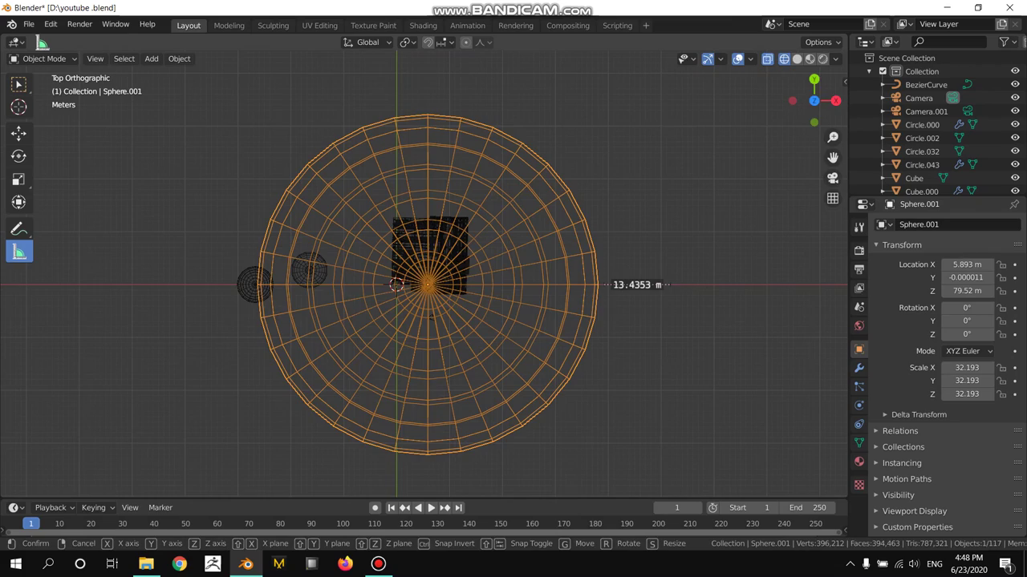
left_click(402, 256)
middle_click_drag(402, 256, 437, 215)
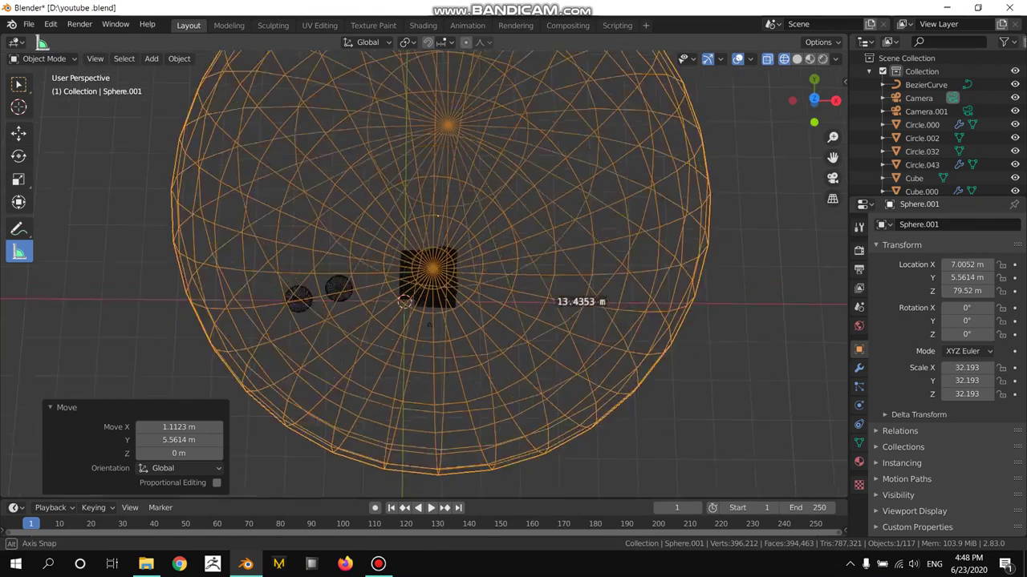
In front view, select the left small balloon and show its particle settings.
key("KP_1")
scroll(429, 240, "down", 3)
scroll(429, 241, "up", 1)
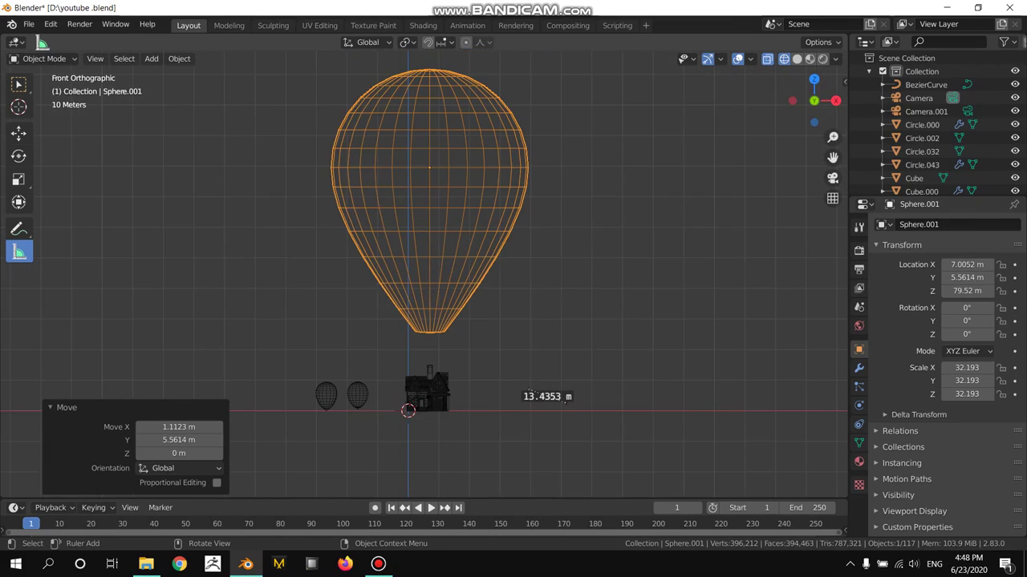
scroll(333, 417, "up", 2)
scroll(333, 416, "up", 1)
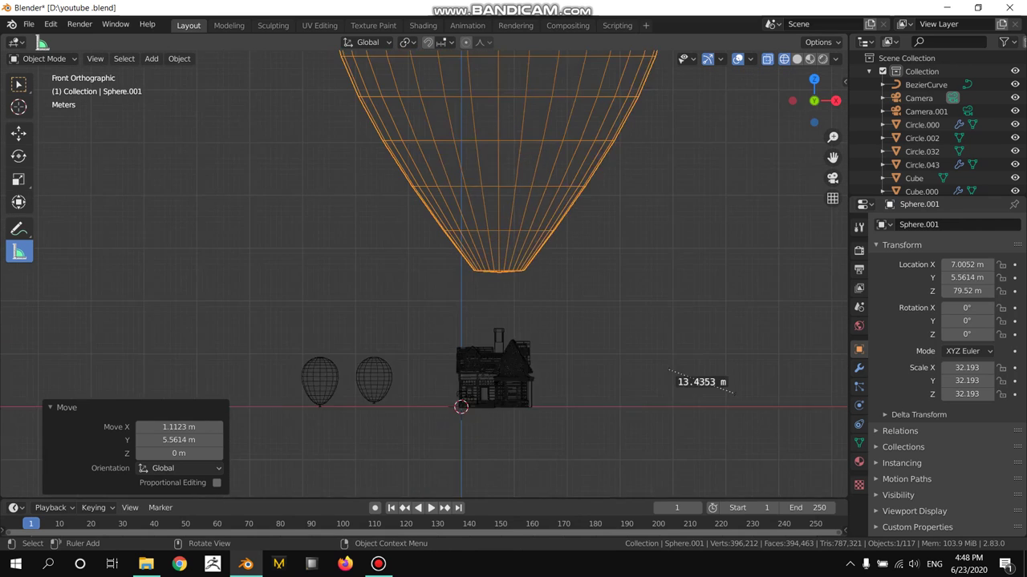
scroll(298, 397, "up", 1)
left_click(299, 397)
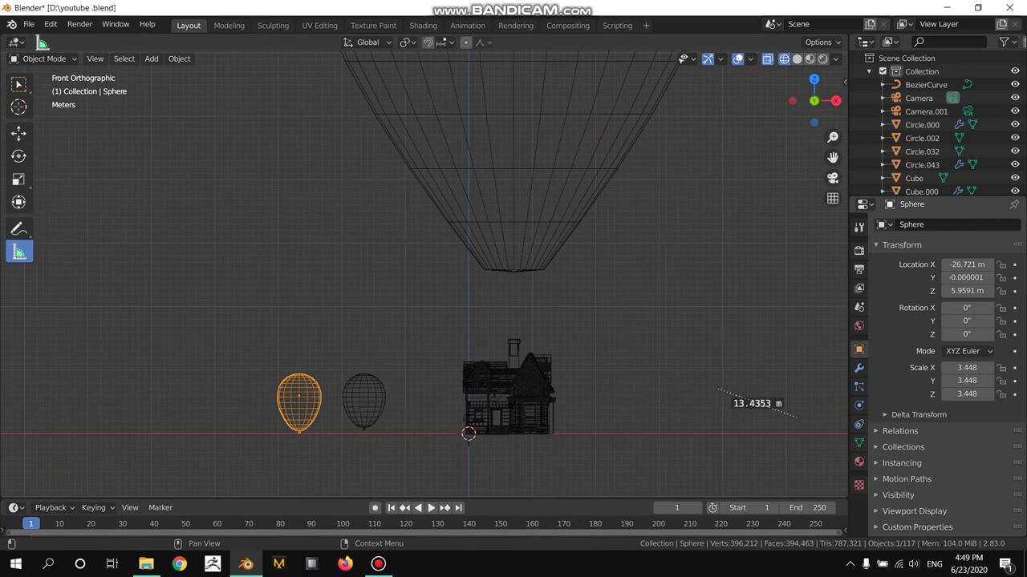
left_click(859, 386)
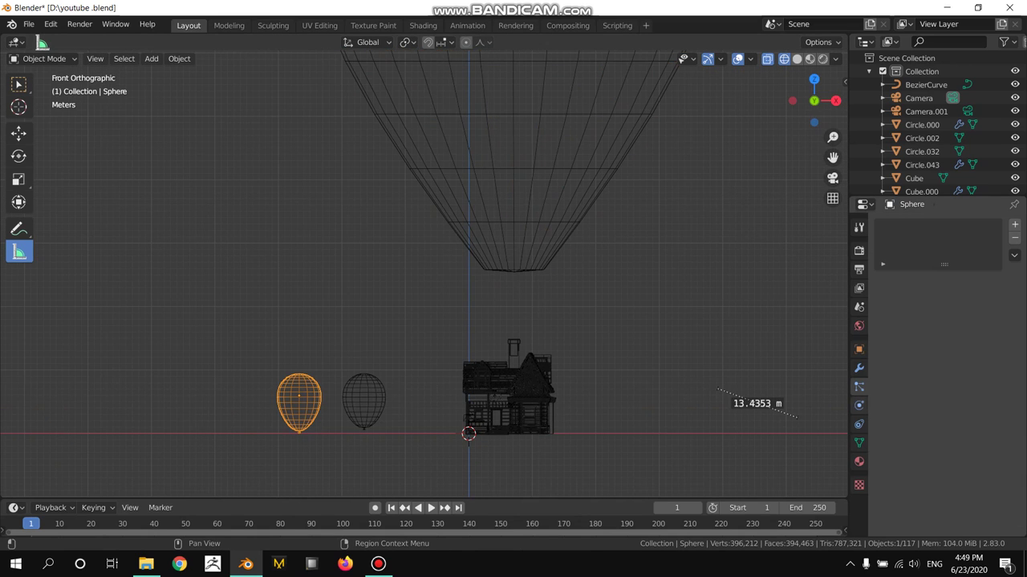
Give the left balloon Active Rigid Body physics at 1 kg with a Capsule collision shape.
left_click(858, 405)
left_click(952, 327)
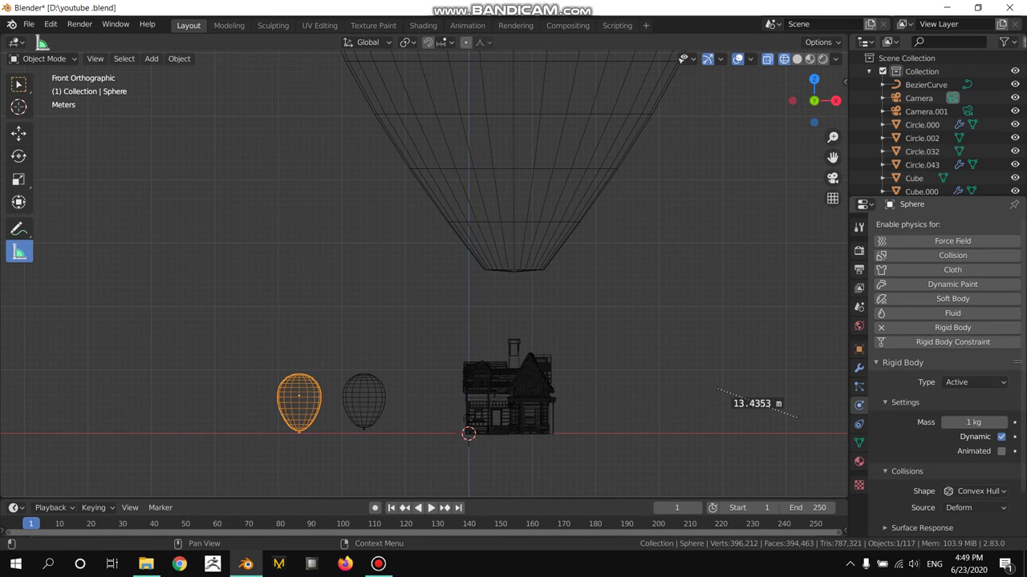
scroll(973, 421, "down", 2)
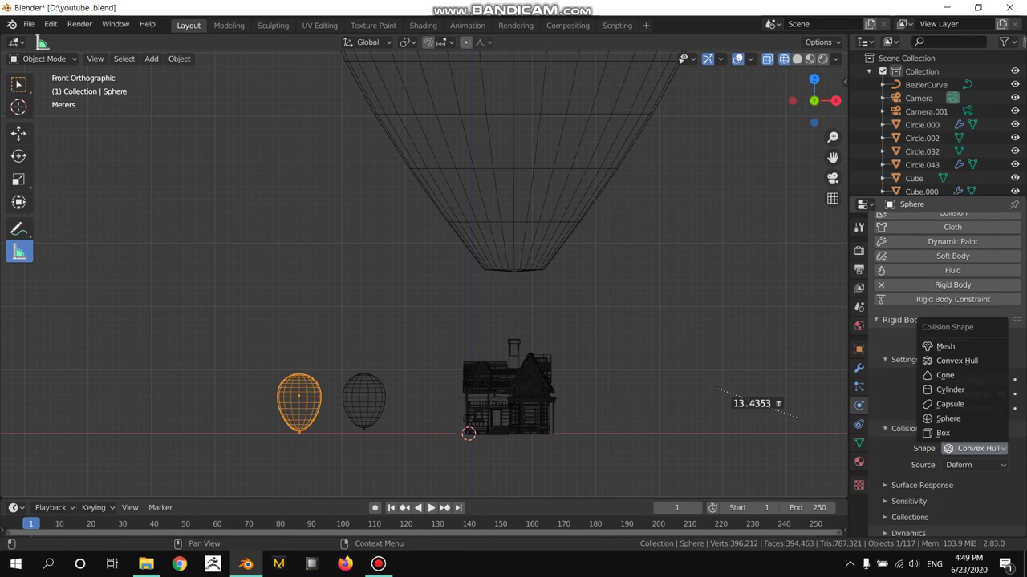
left_click(975, 449)
left_click(959, 360)
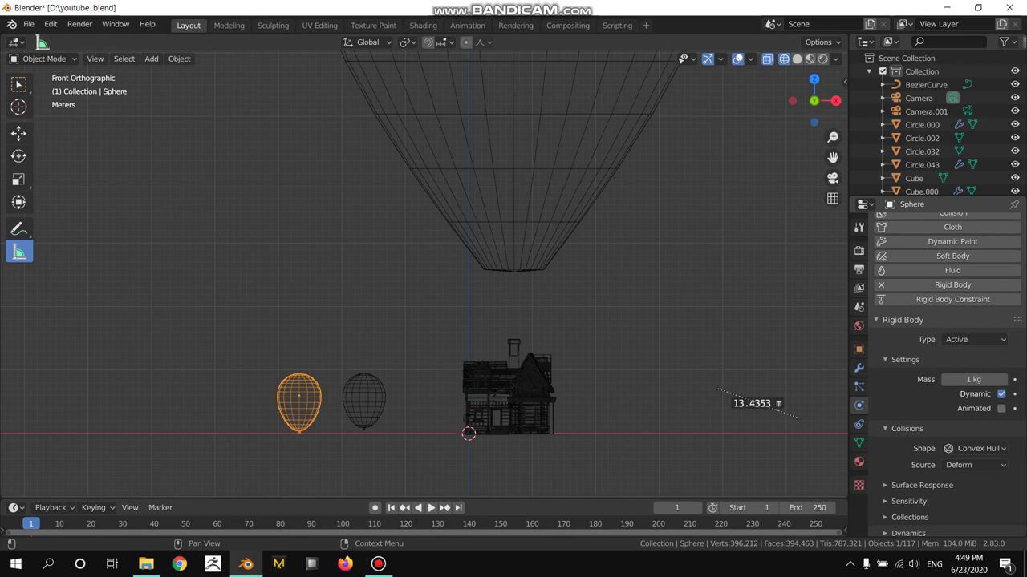
left_click(975, 449)
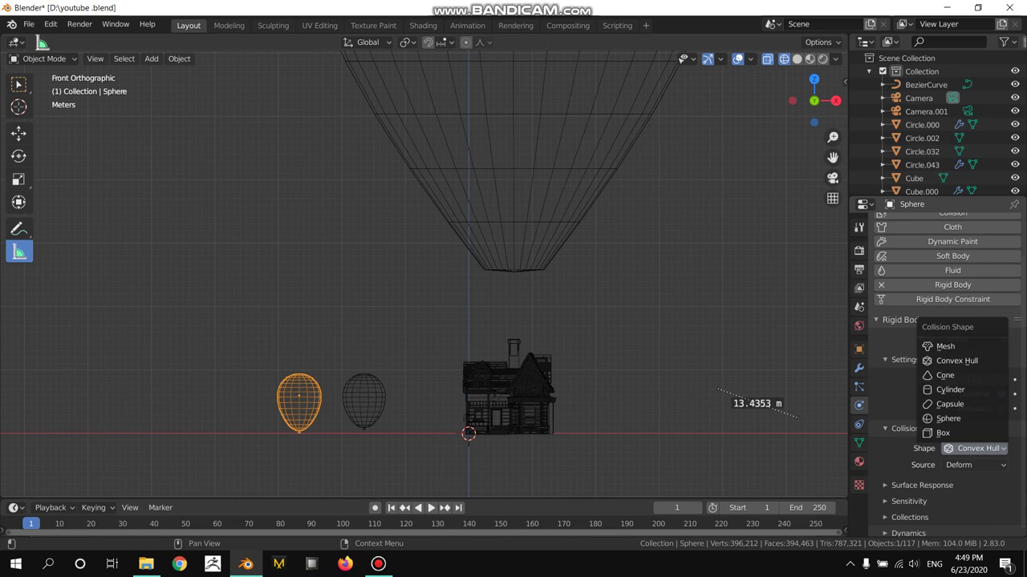
left_click(955, 404)
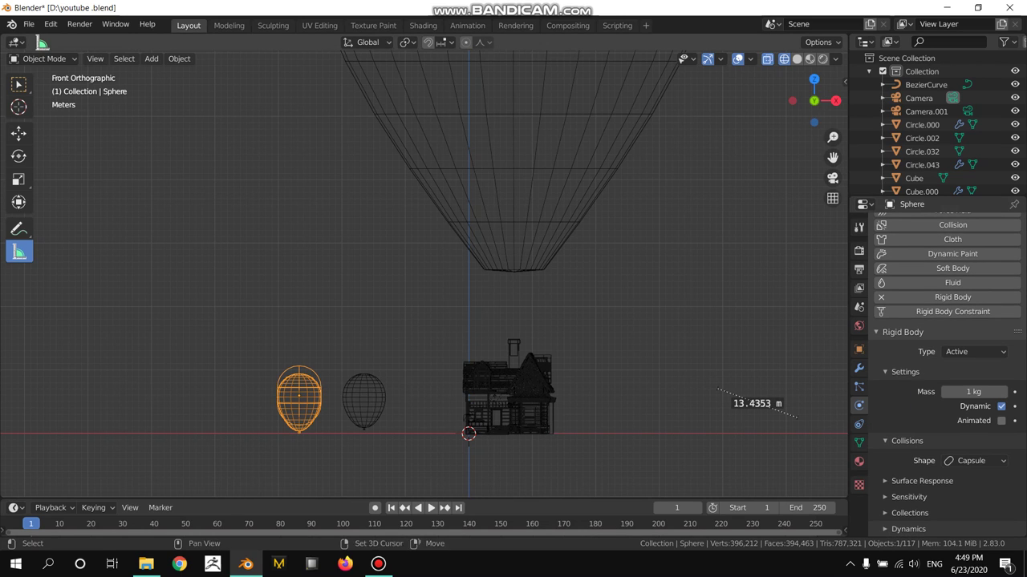
scroll(284, 454, "up", 2)
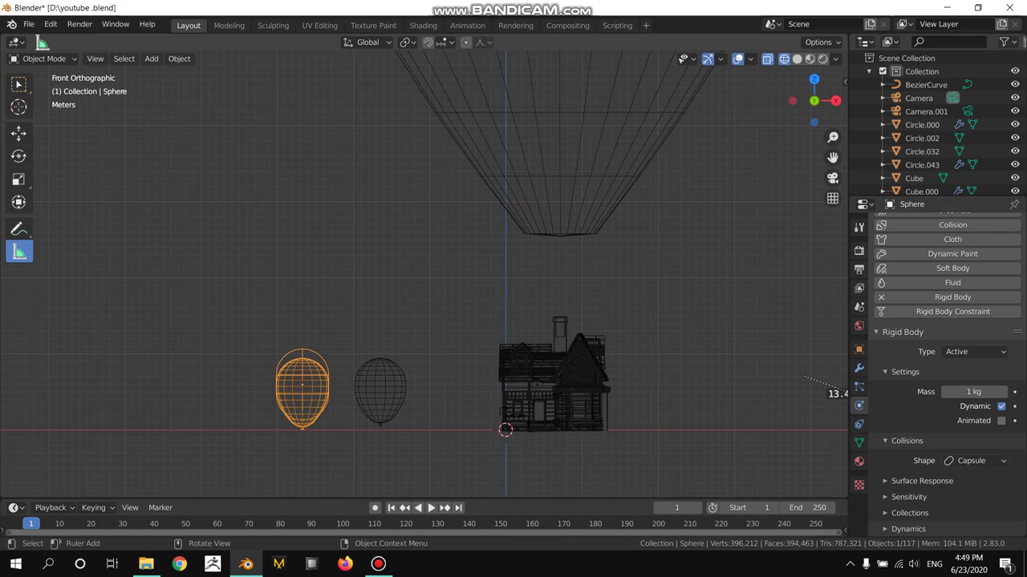
left_click(974, 460)
Select all of the left balloon's mesh in Edit Mode and raise it 0.7315 m along Z.
middle_click_drag(321, 449, 345, 409, "shift")
scroll(321, 421, "up", 2)
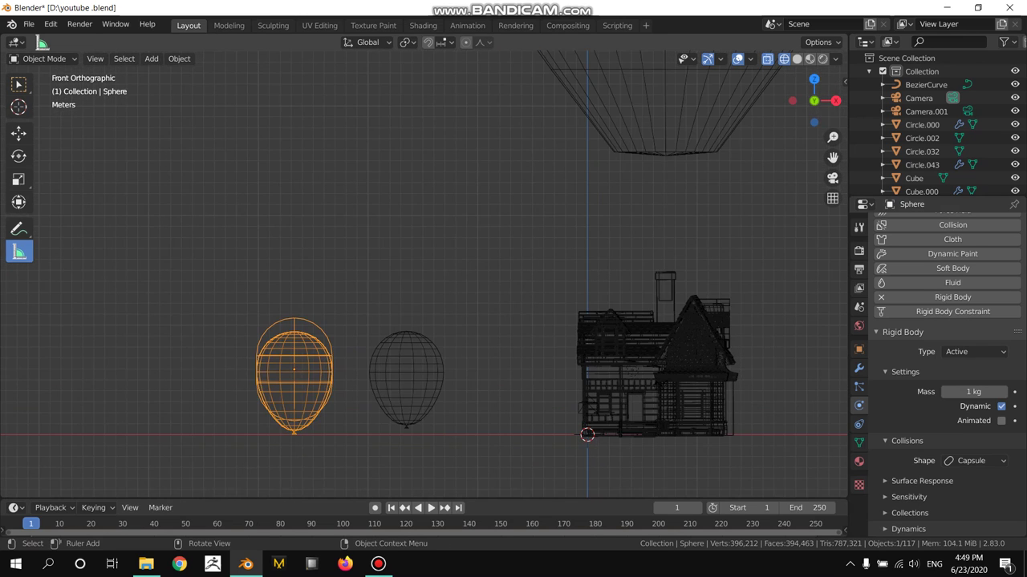
middle_click_drag(481, 321, 499, 297, "shift")
key("Tab")
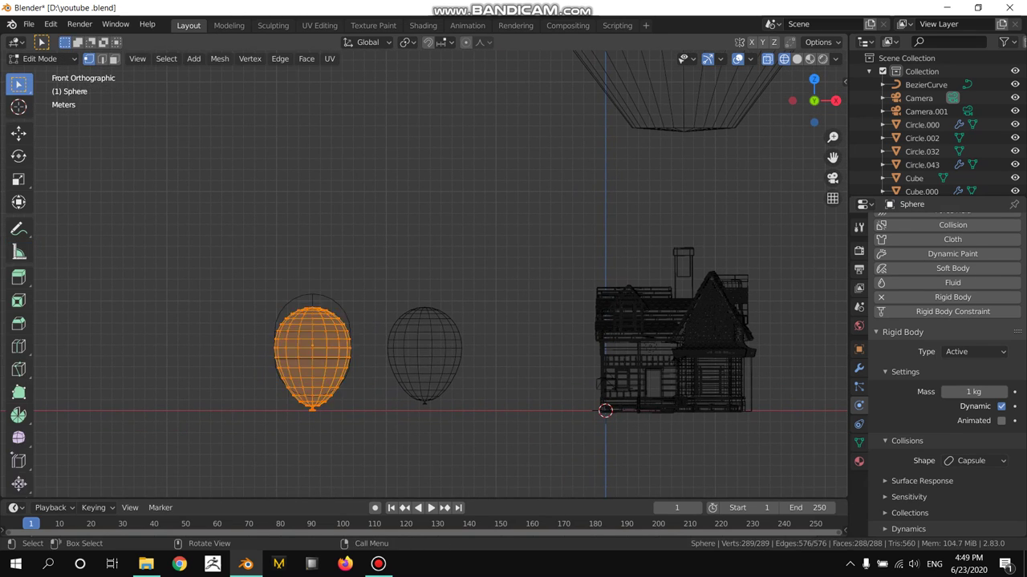
key("alt+a")
key("a")
key("g")
key("z")
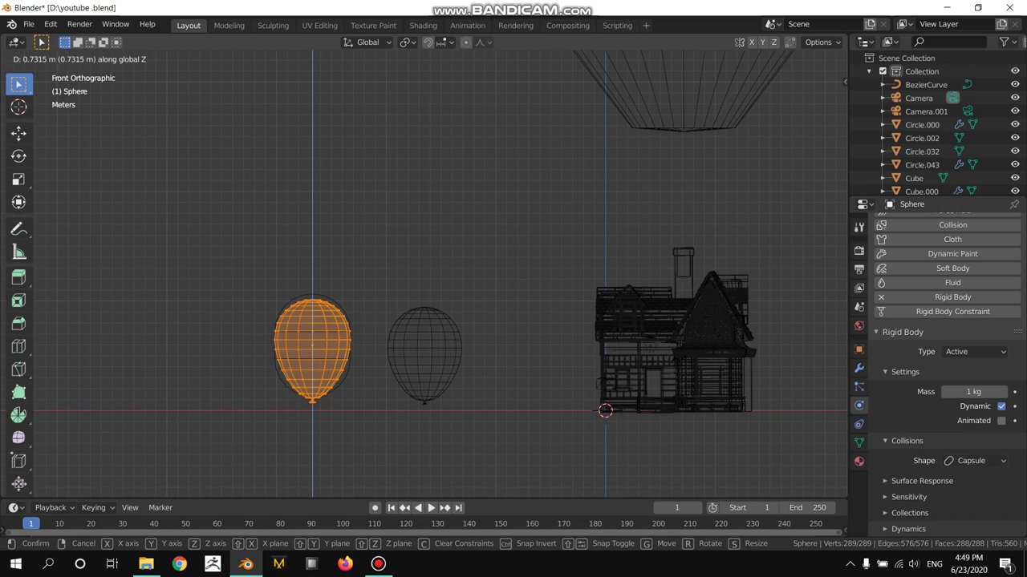
key("Return")
key("Tab")
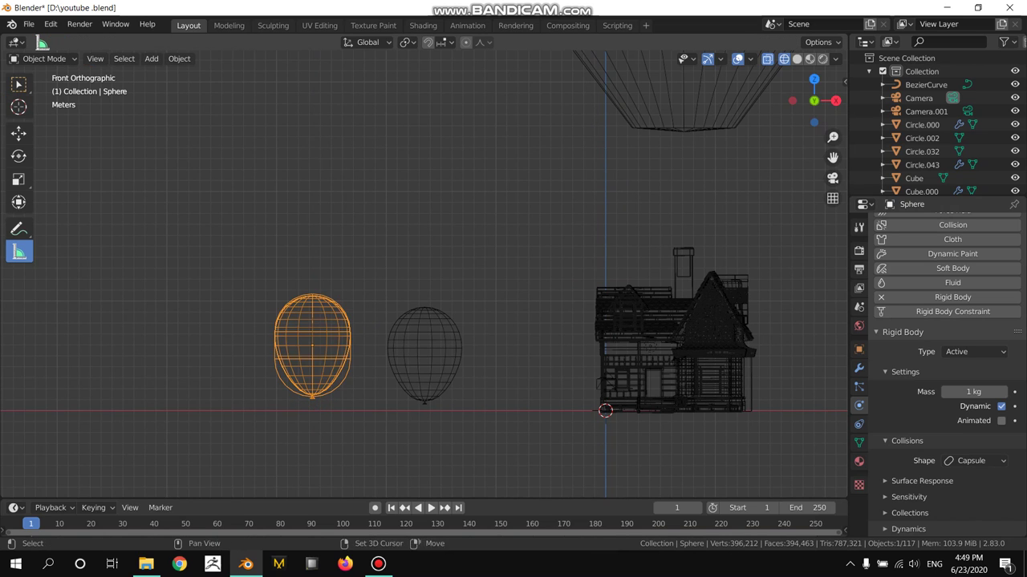
middle_click_drag(481, 320, 389, 320, "shift")
scroll(420, 340, "down", 1)
scroll(420, 340, "down", 1)
scroll(420, 340, "down", 2)
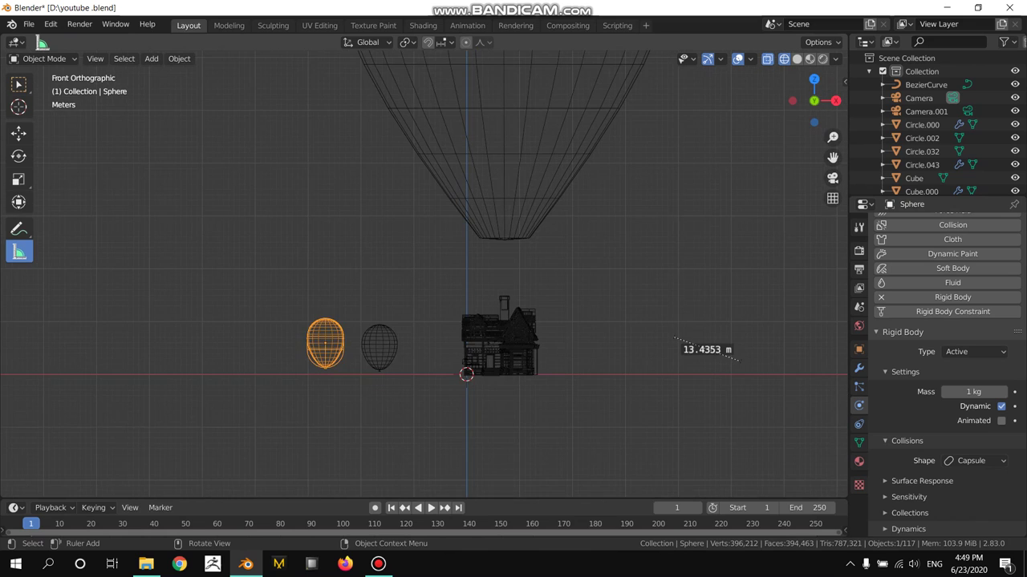
middle_click_drag(481, 321, 464, 393, "shift")
Select the large balloon envelope and add a particle system with emission End frame 1.
key("w")
left_click(485, 200)
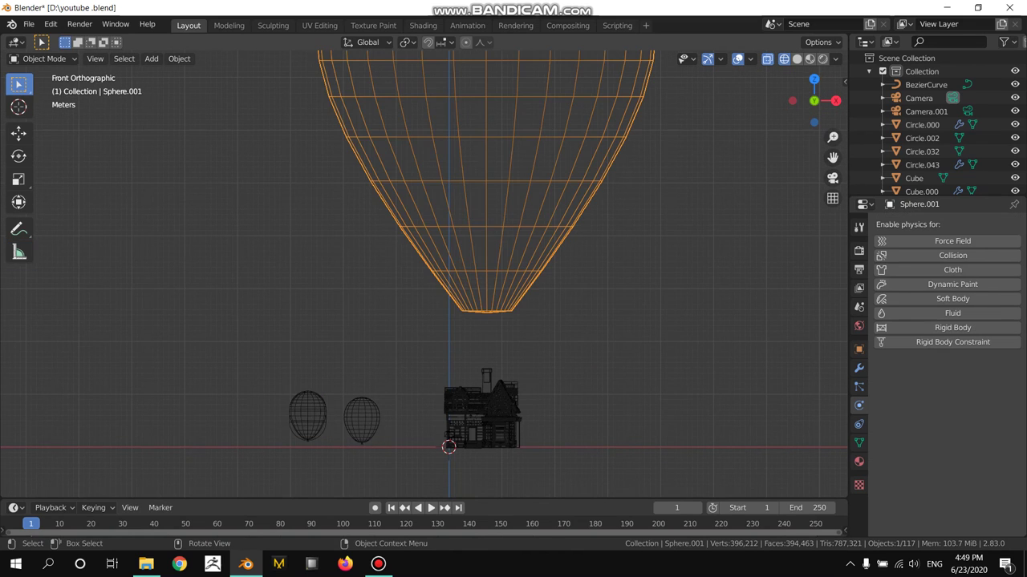
left_click(858, 387)
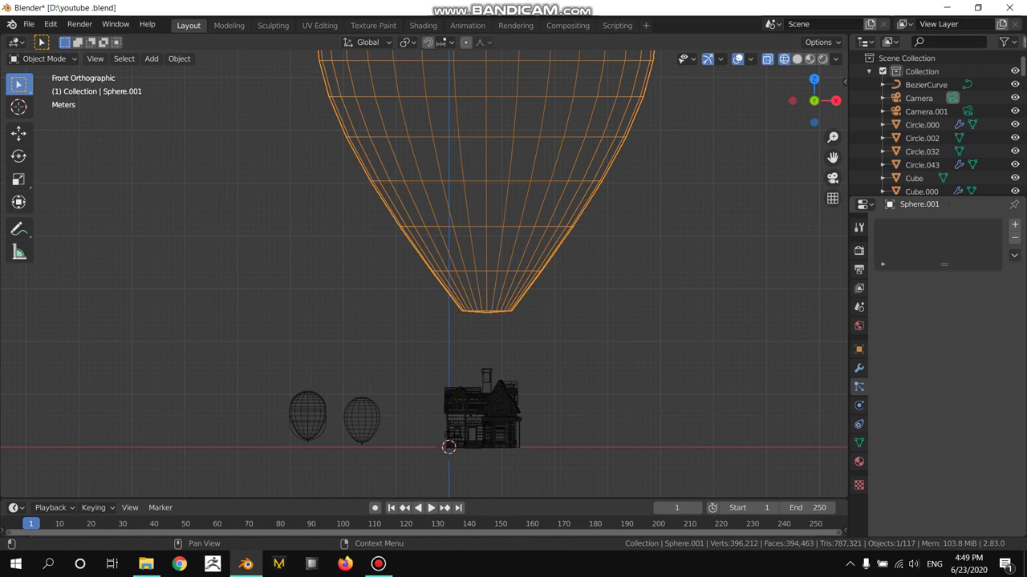
left_click(1014, 225)
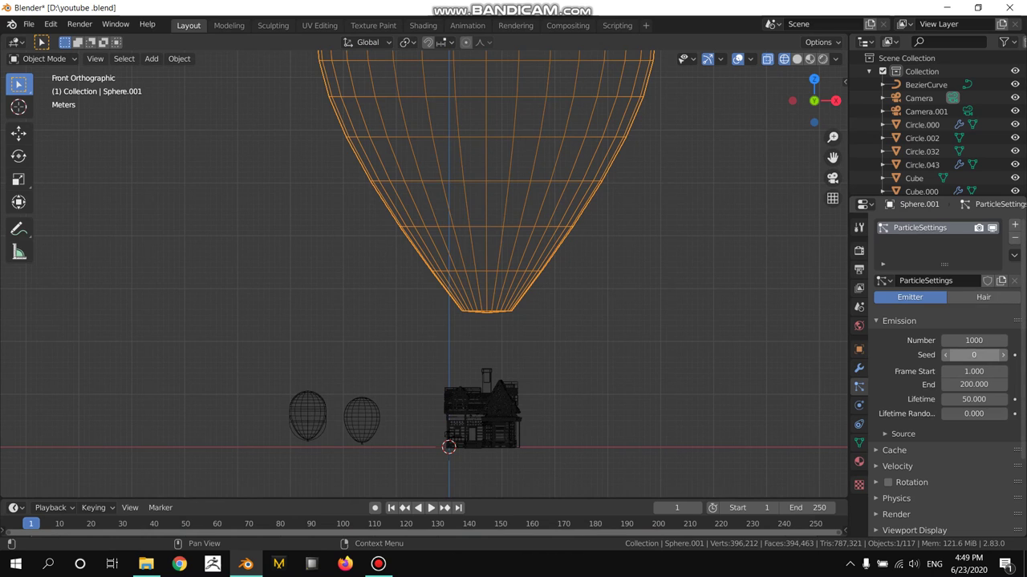
double_click(974, 384)
type("1")
key("Return")
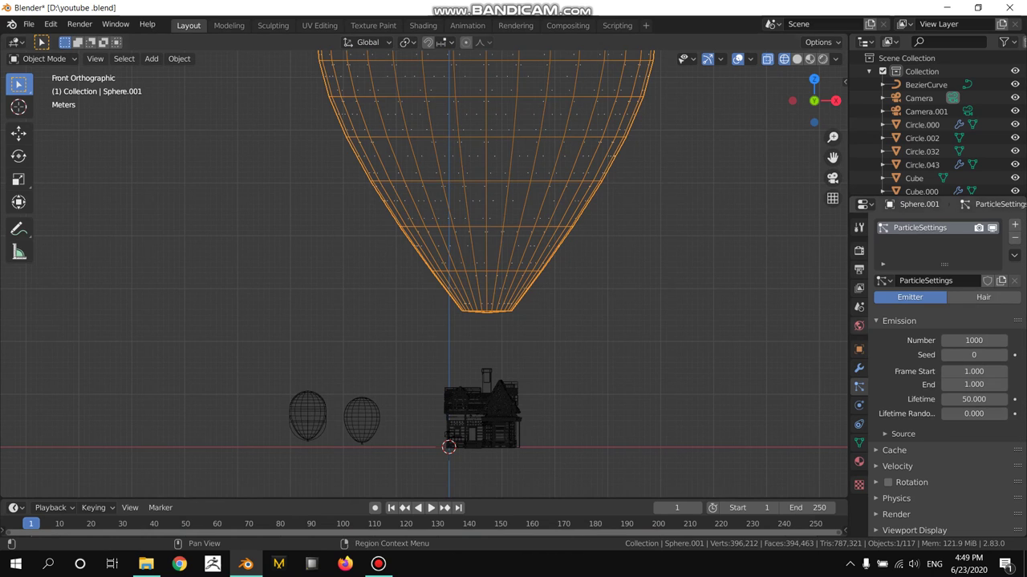
Make the particles emit from the Volume with Random distribution.
scroll(946, 401, "down", 1)
left_click(903, 413)
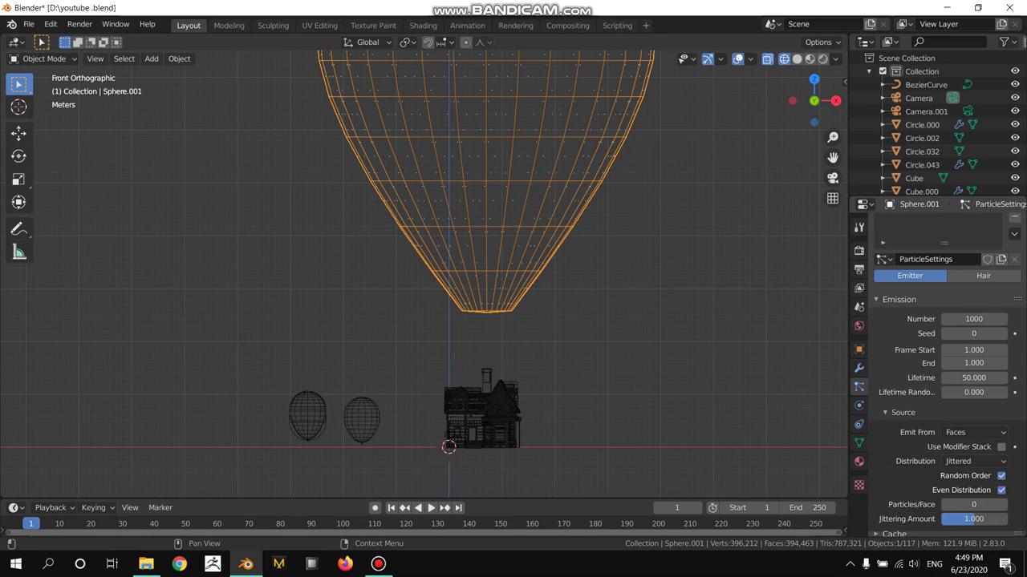
scroll(962, 441, "down", 2)
scroll(970, 455, "down", 1)
left_click(974, 368)
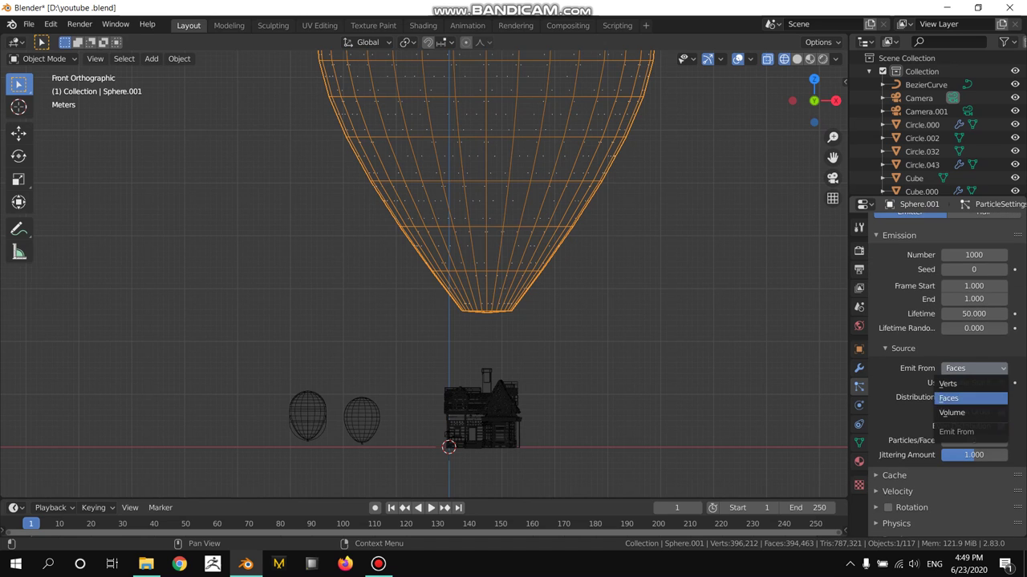
left_click(970, 412)
middle_click_drag(482, 241, 522, 321)
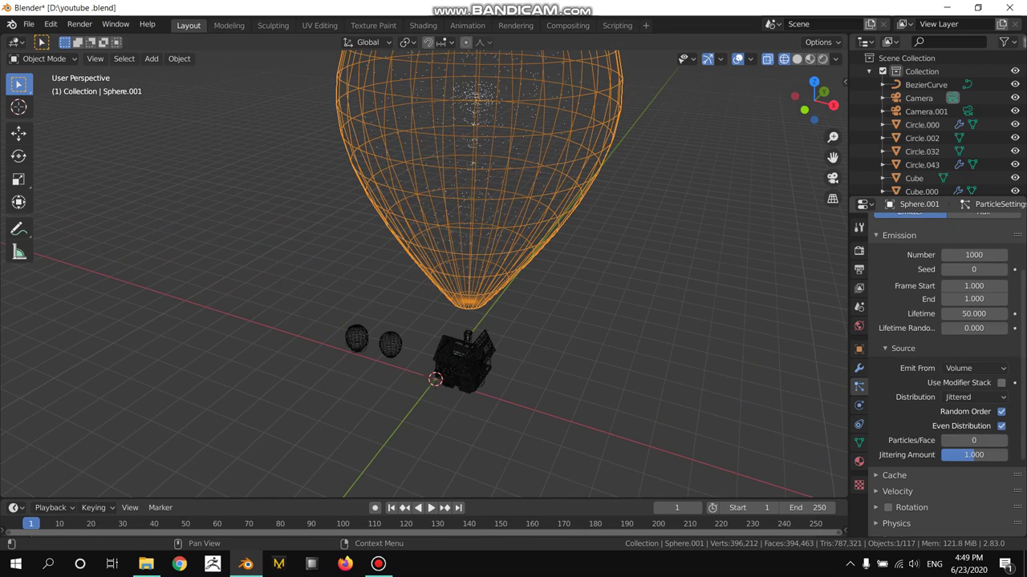
left_click(973, 397)
left_click(948, 427)
Set the particles to render as Object.
scroll(939, 361, "down", 3)
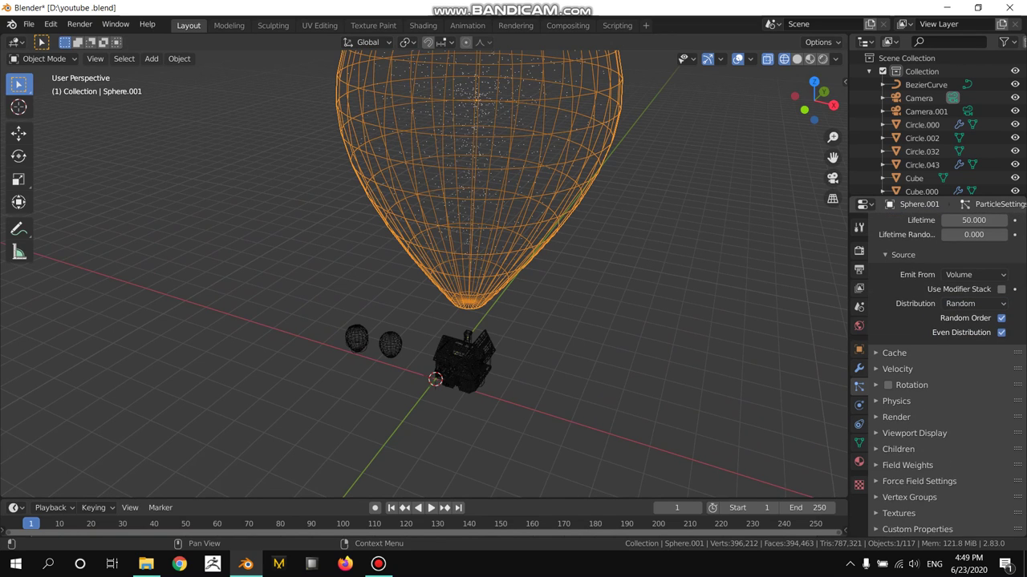
left_click(895, 423)
scroll(963, 425, "down", 1)
left_click(974, 415)
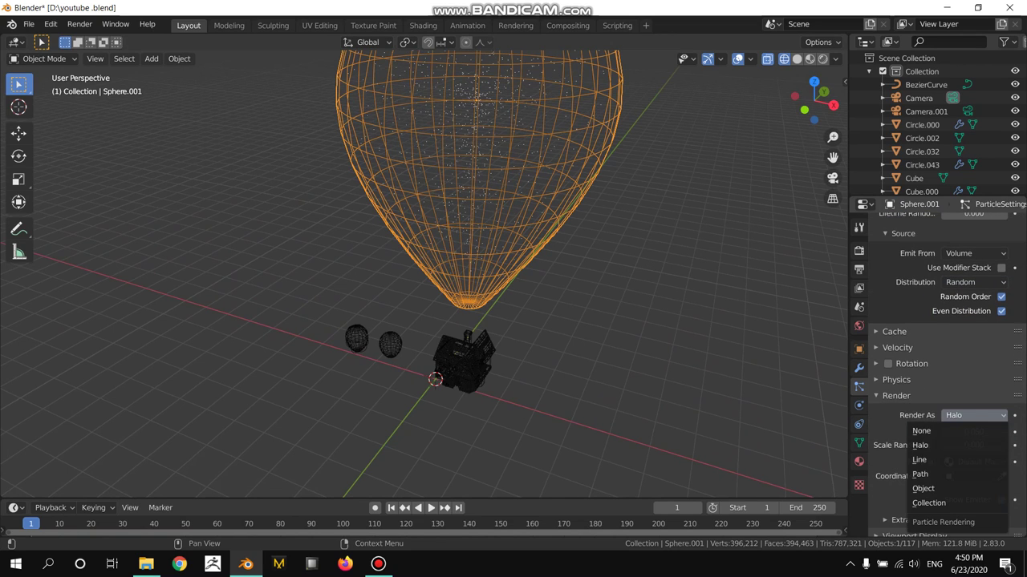
left_click(955, 489)
scroll(938, 374, "down", 2)
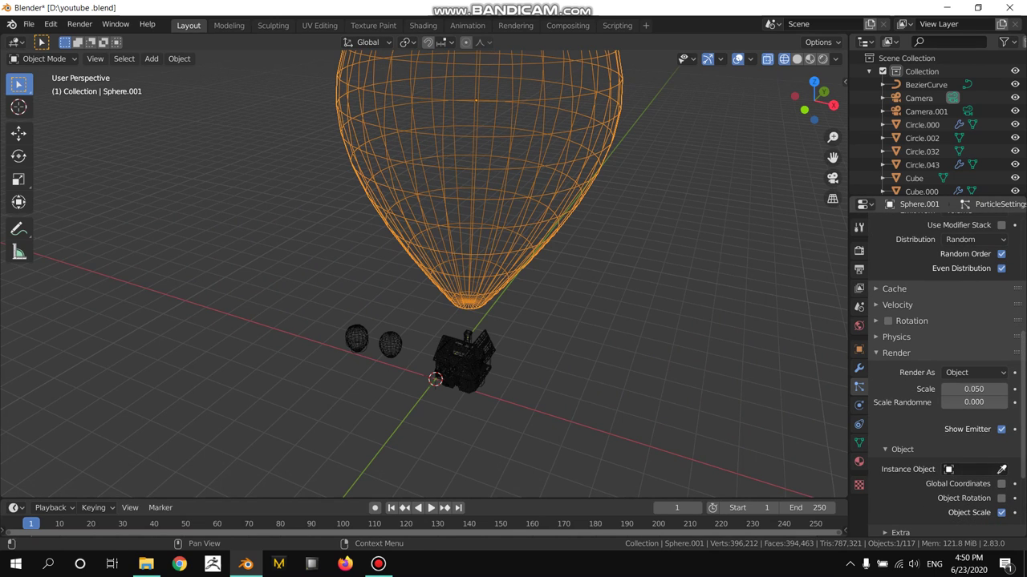
Instance the Sphere balloon at scale 0.670 with 0.103 scale randomness, then view from the front.
left_click(356, 337)
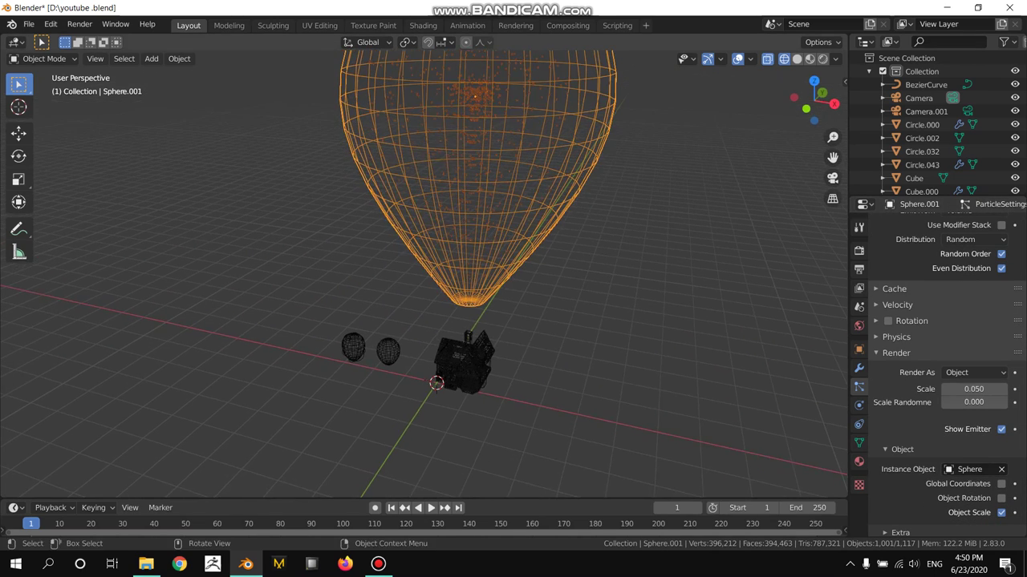
left_click_drag(974, 389, 1019, 389)
scroll(939, 361, "down", 1)
mouse_move(481, 241)
middle_mouse_down()
mouse_move(513, 241)
mouse_move(497, 248)
middle_mouse_up()
left_click_drag(963, 378, 975, 378)
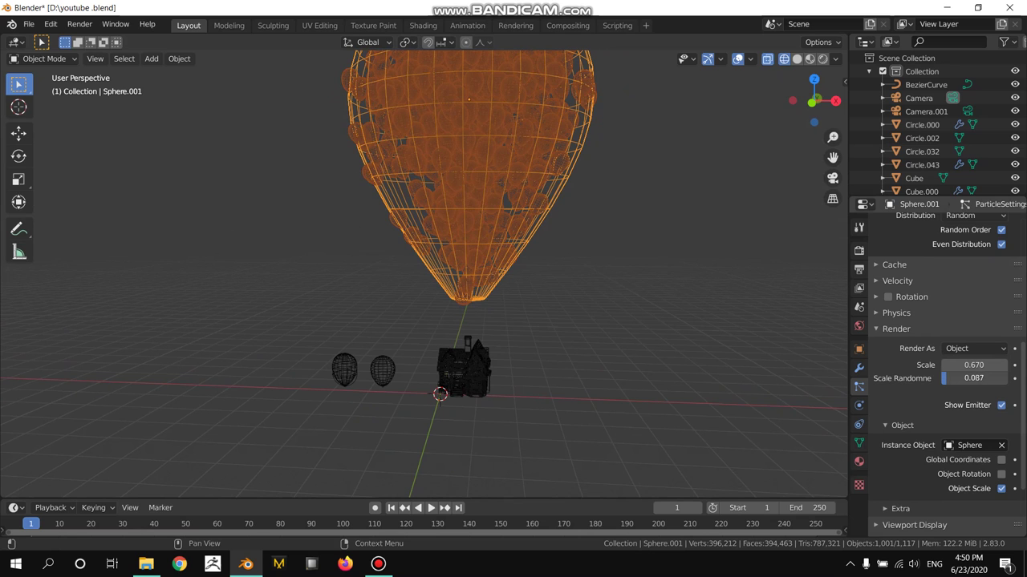
mouse_move(481, 241)
middle_mouse_down()
mouse_move(506, 249)
mouse_move(494, 232)
middle_mouse_up()
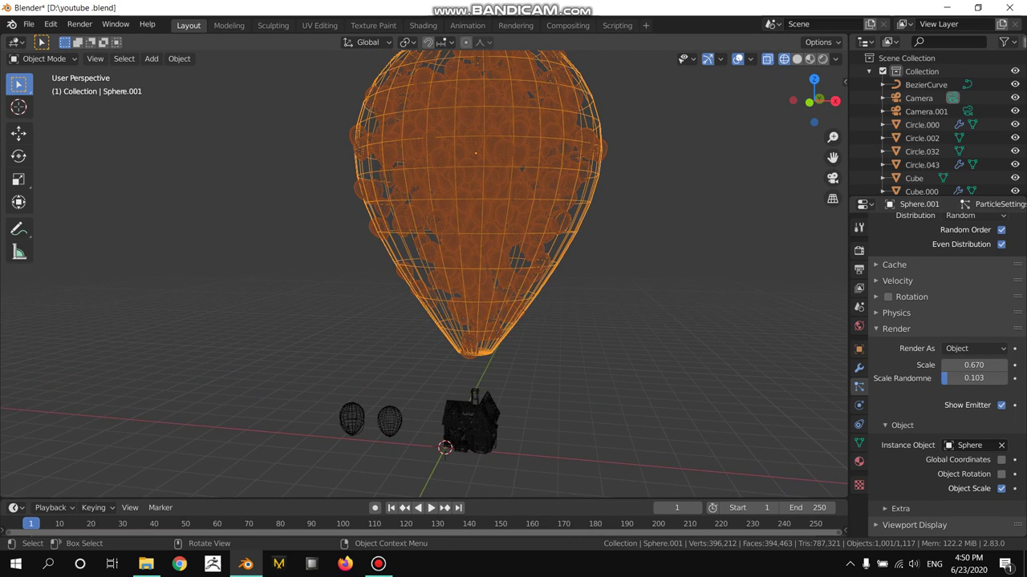
key("KP_1")
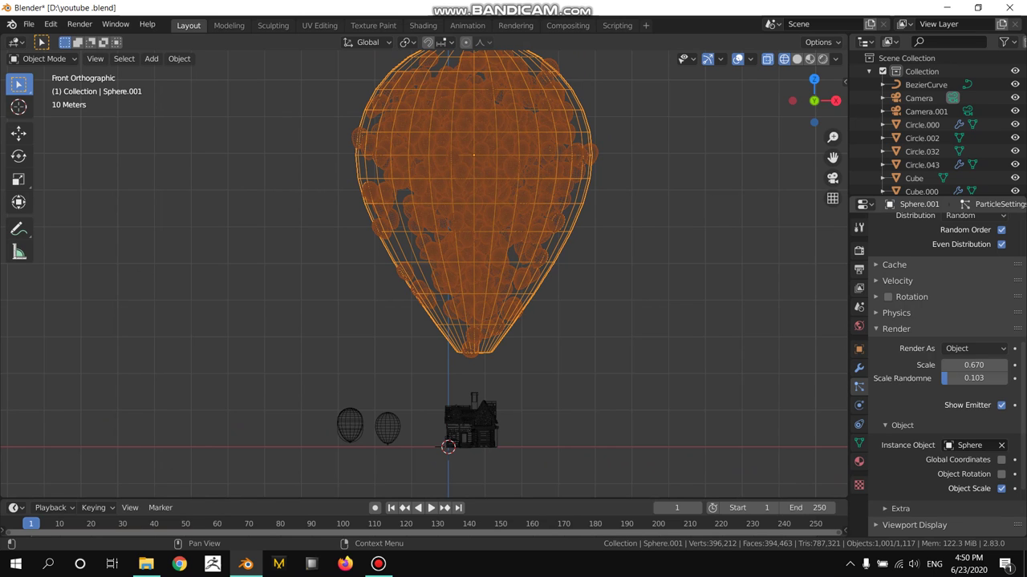
Scroll through the particle settings and re-centre the 1000-particle balloon cluster in the view.
scroll(424, 273, "down", 4)
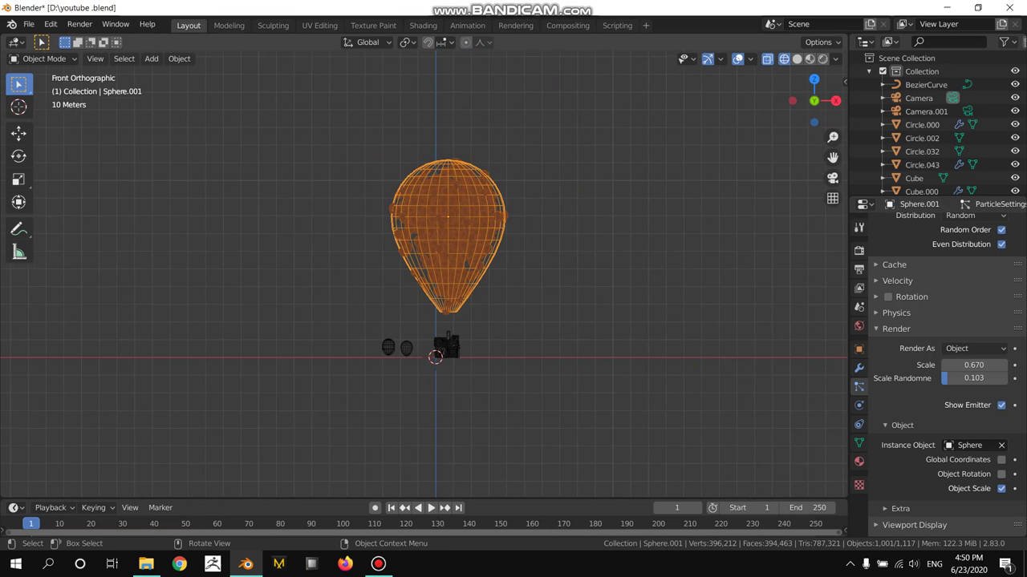
scroll(424, 273, "down", 1)
scroll(423, 273, "down", 2)
scroll(423, 272, "up", 2)
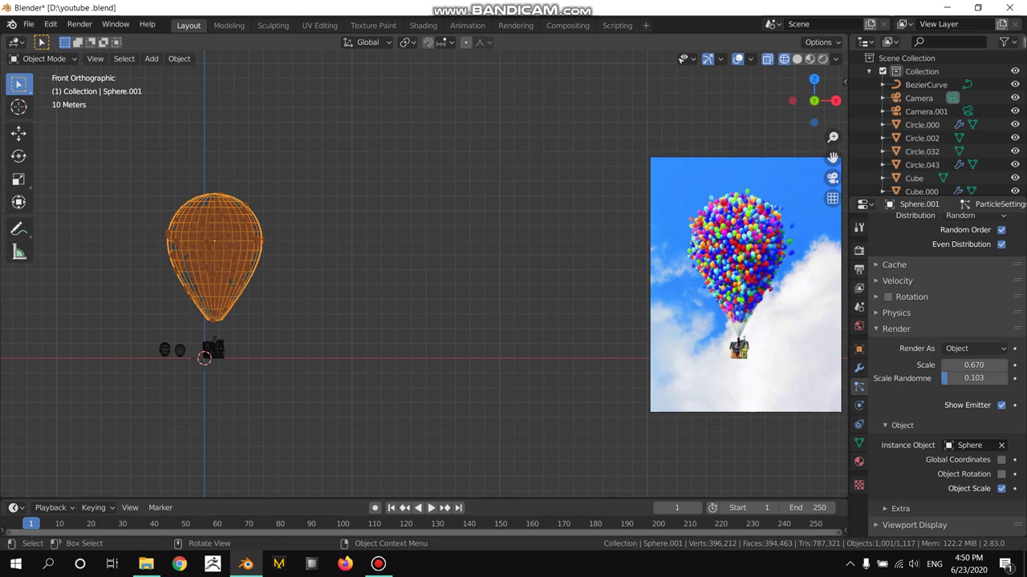
middle_click_drag(423, 273, 576, 277, "shift")
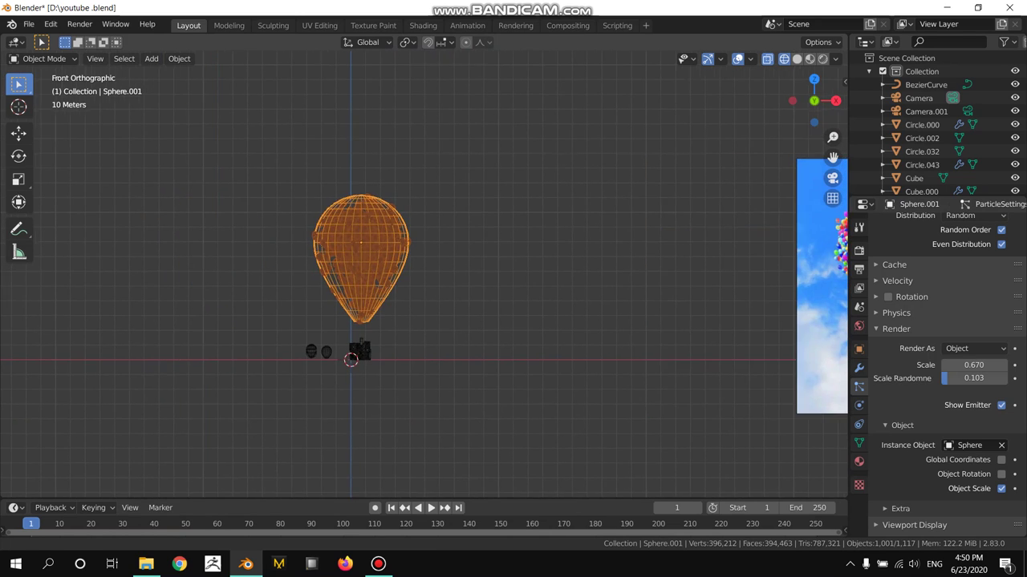
scroll(423, 272, "up", 1)
scroll(423, 272, "up", 2)
scroll(423, 273, "down", 1)
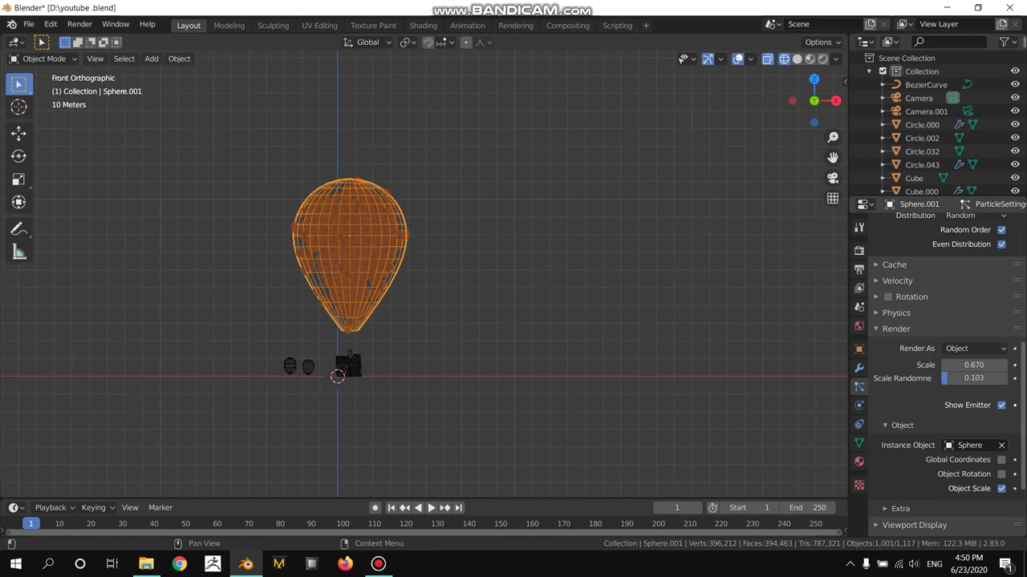
scroll(947, 369, "up", 8)
scroll(947, 369, "up", 1)
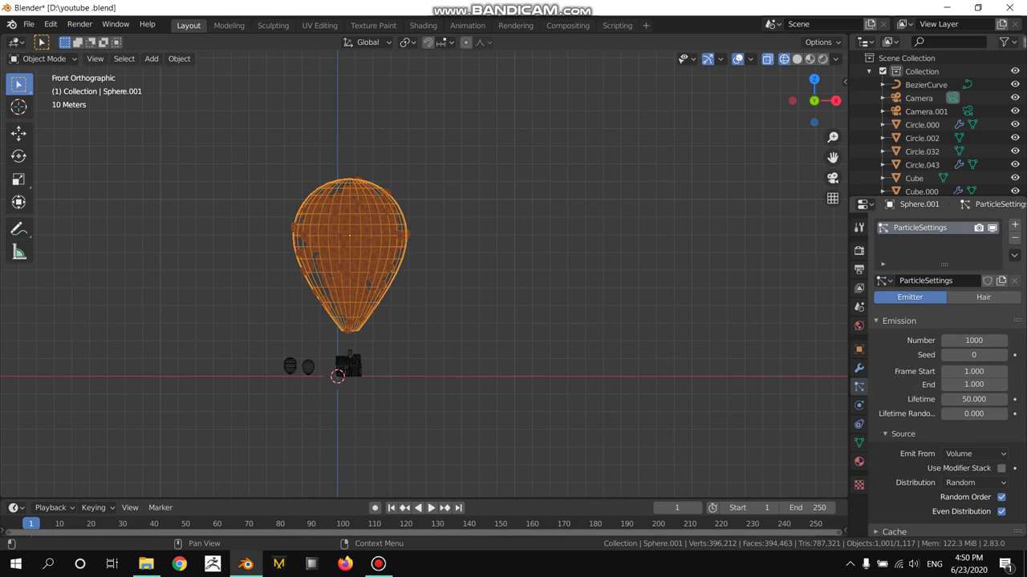
Raise the envelope's particle count from 1000 to 5000.
left_click(973, 340)
type("0")
key("Return")
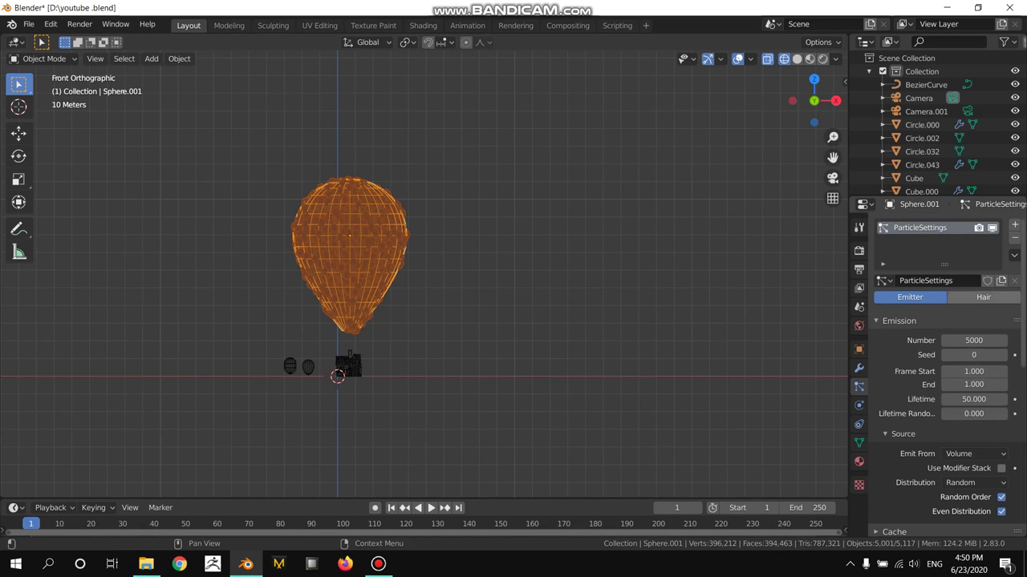
scroll(946, 374, "down", 2)
scroll(946, 373, "down", 2)
middle_click_drag(481, 321, 457, 272, "shift")
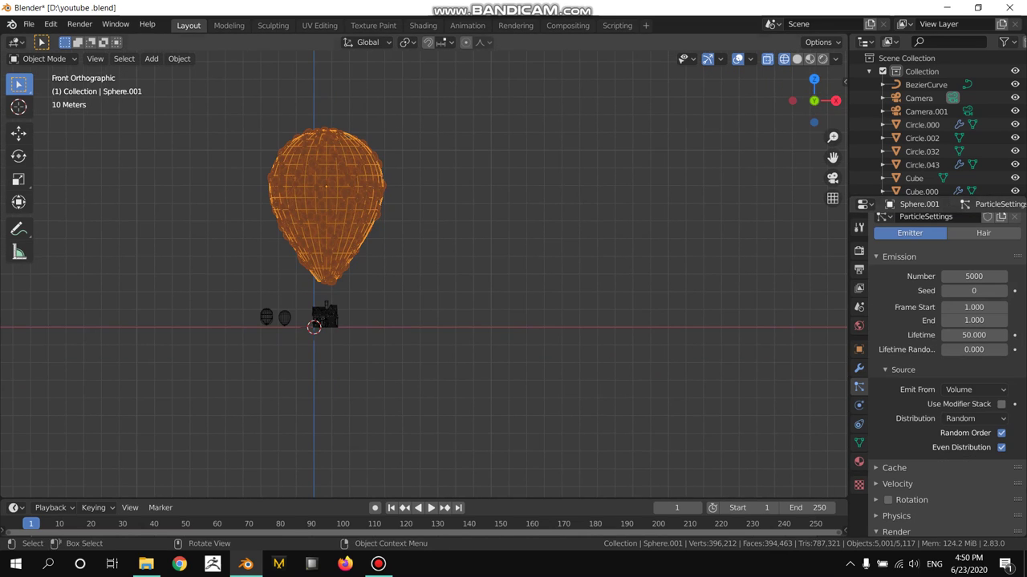
scroll(974, 355, "up", 2)
scroll(974, 355, "up", 1)
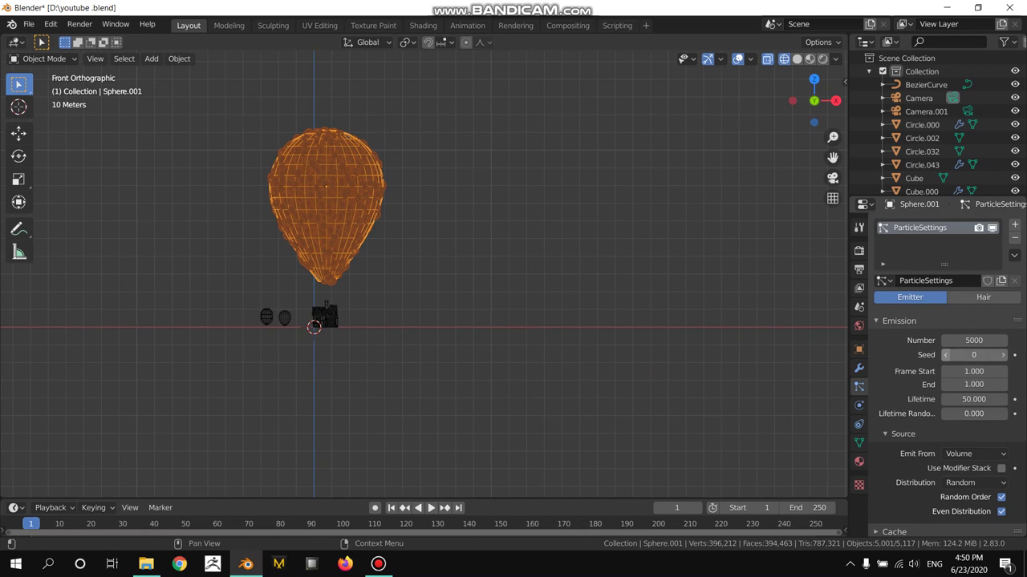
scroll(974, 355, "down", 2)
scroll(974, 354, "down", 2)
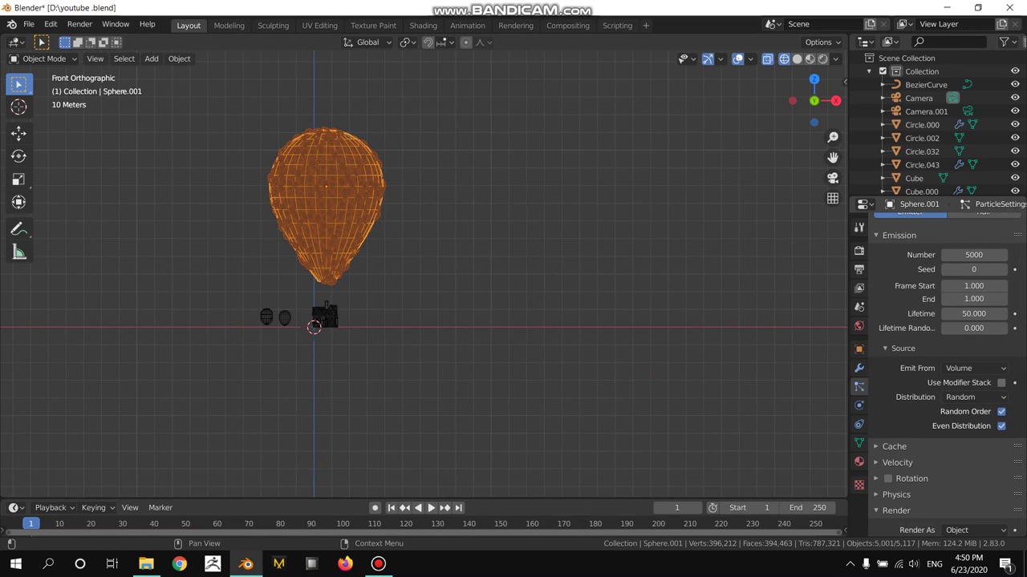
scroll(946, 369, "down", 1)
scroll(946, 369, "up", 1)
scroll(947, 369, "up", 1)
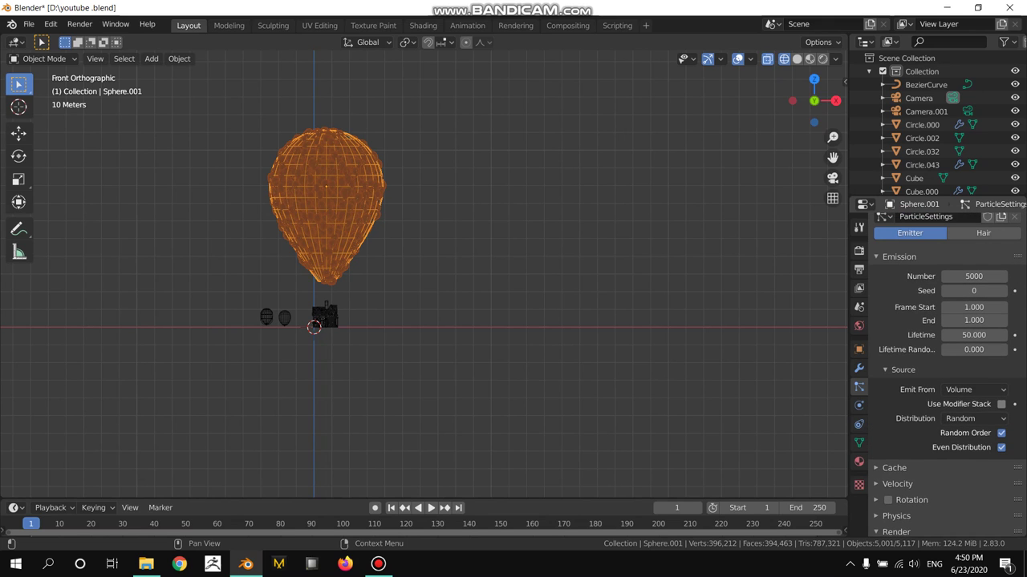
scroll(947, 369, "up", 2)
scroll(946, 369, "up", 1)
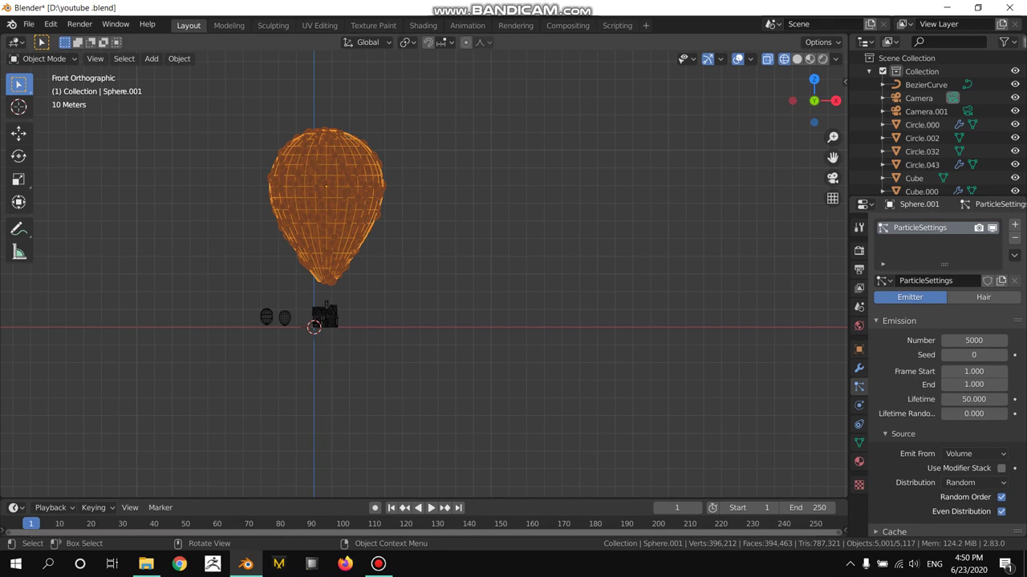
scroll(284, 381, "up", 1)
scroll(283, 381, "up", 2)
scroll(284, 381, "up", 1)
Lower the instanced sphere scale to 0.540 so the balloons pack densely.
middle_click_drag(283, 381, 407, 495, "shift")
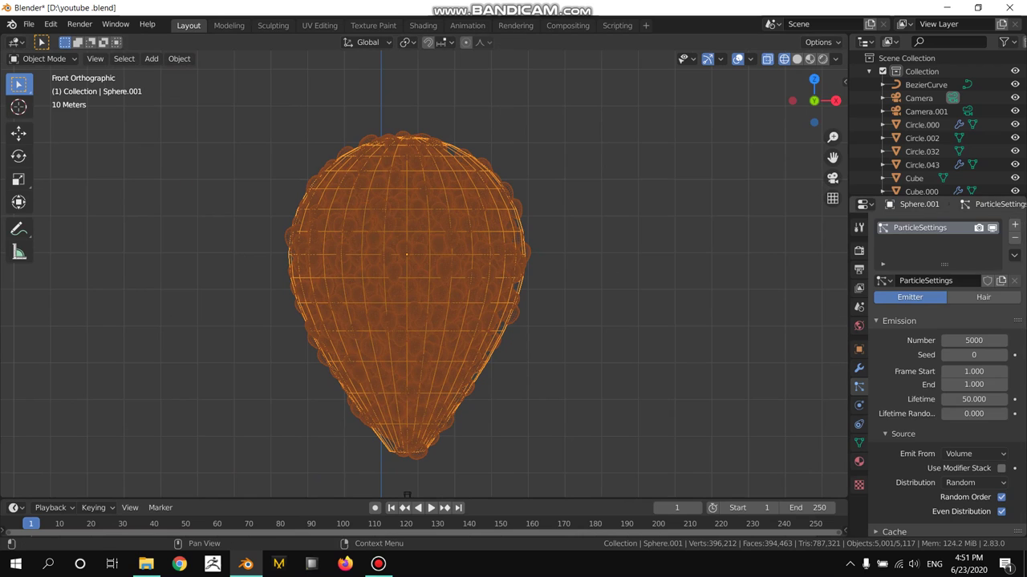
scroll(946, 377, "down", 4)
scroll(947, 377, "down", 3)
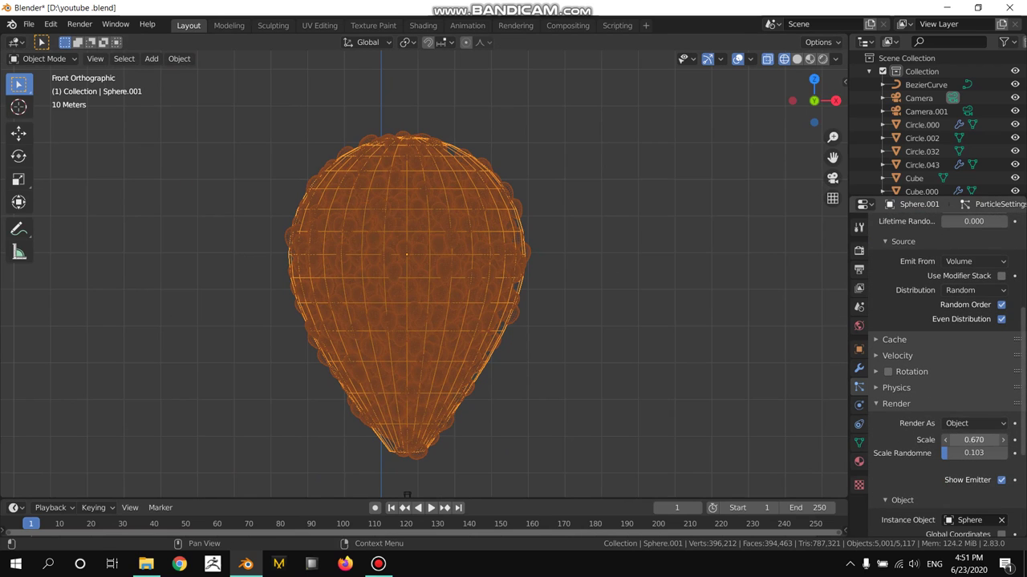
mouse_move(974, 440)
left_mouse_down()
mouse_move(947, 440)
mouse_move(1002, 439)
mouse_move(956, 440)
left_mouse_up()
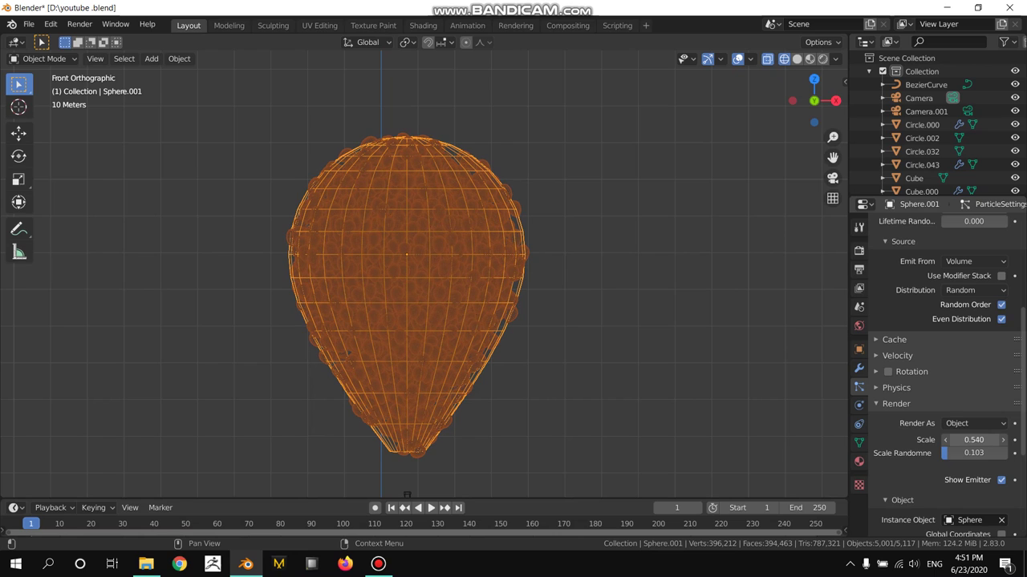
Convert the 5000 particles into real sphere objects with the Particle modifier's Convert, then select one.
left_click(859, 367)
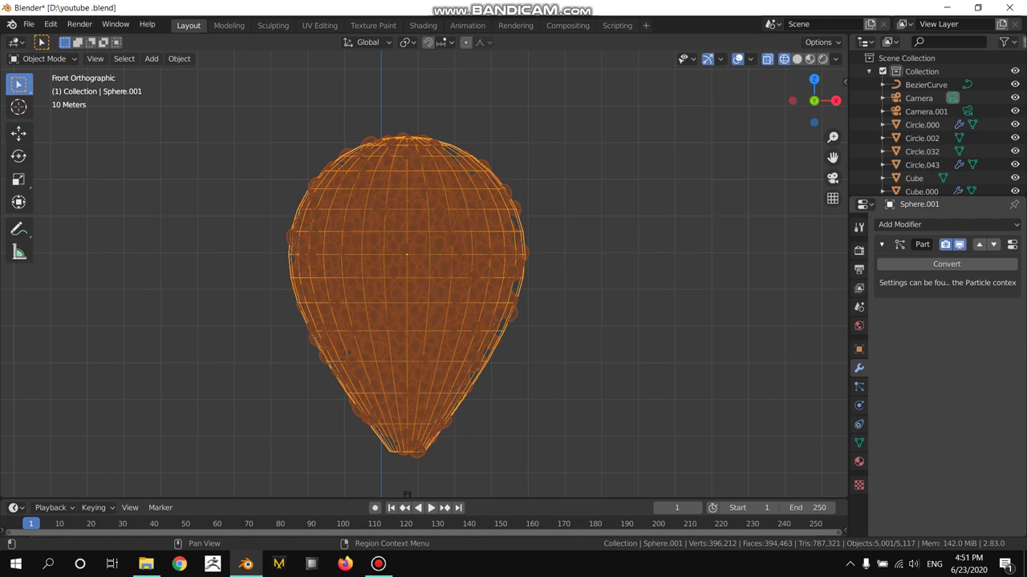
left_click(947, 264)
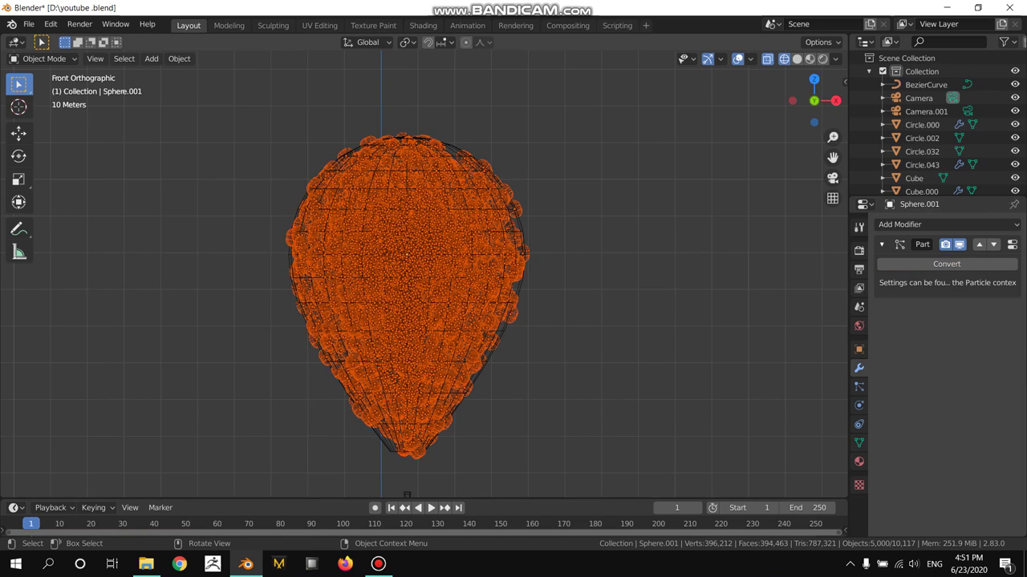
left_click(444, 154)
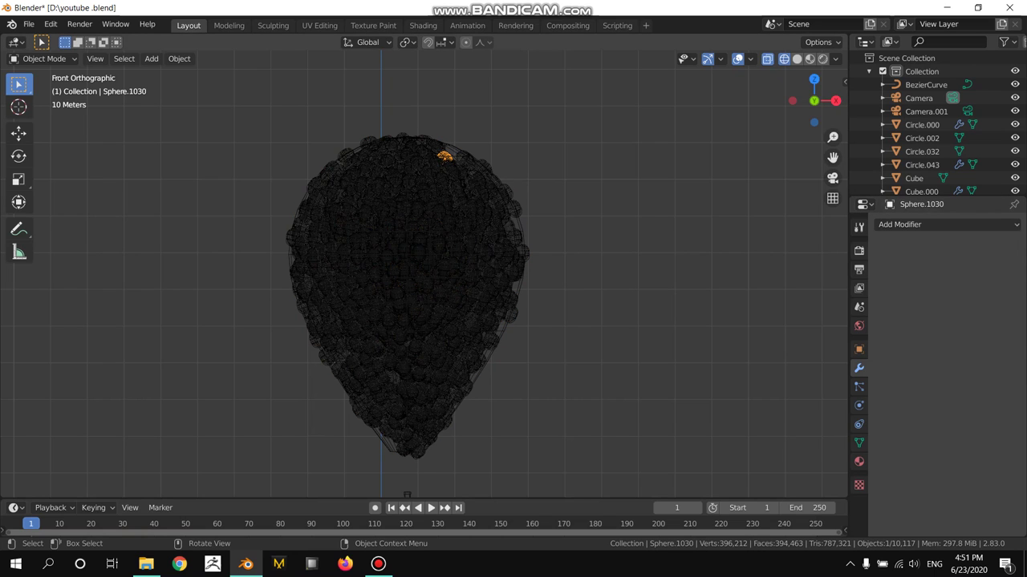
Undo the stray delete and delete the original Sphere.001 emitter balloon instead.
key("x")
key("ctrl+z")
key("x")
left_click(406, 146)
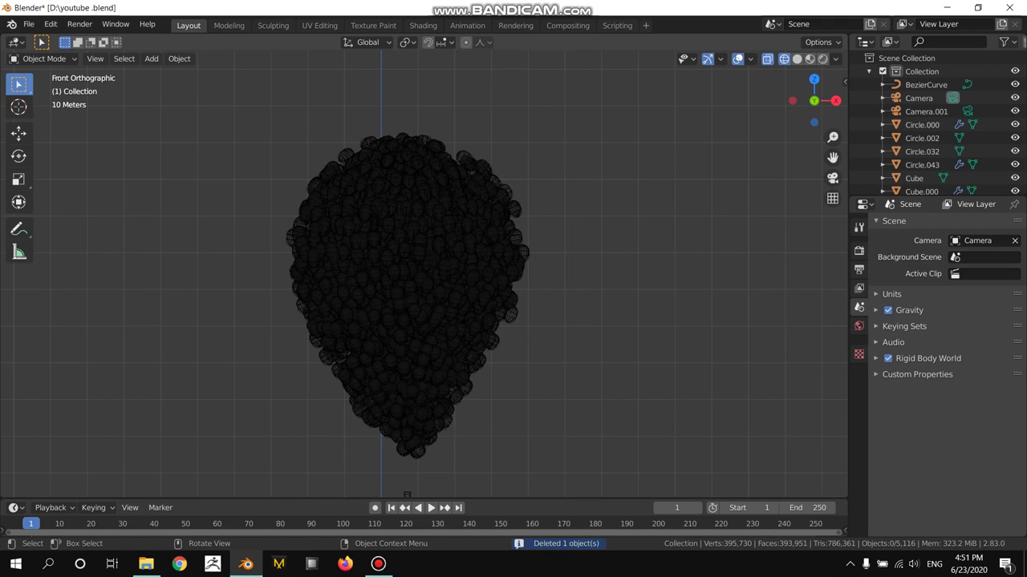
Switch to Solid shading and zoom out to see the whole balloon cluster above the house.
mouse_move(406, 147)
middle_mouse_down("shift")
mouse_move(473, 105)
mouse_move(497, 425)
middle_mouse_up("shift")
key("shift+z")
scroll(513, 273, "up", 2)
scroll(513, 273, "up", 2)
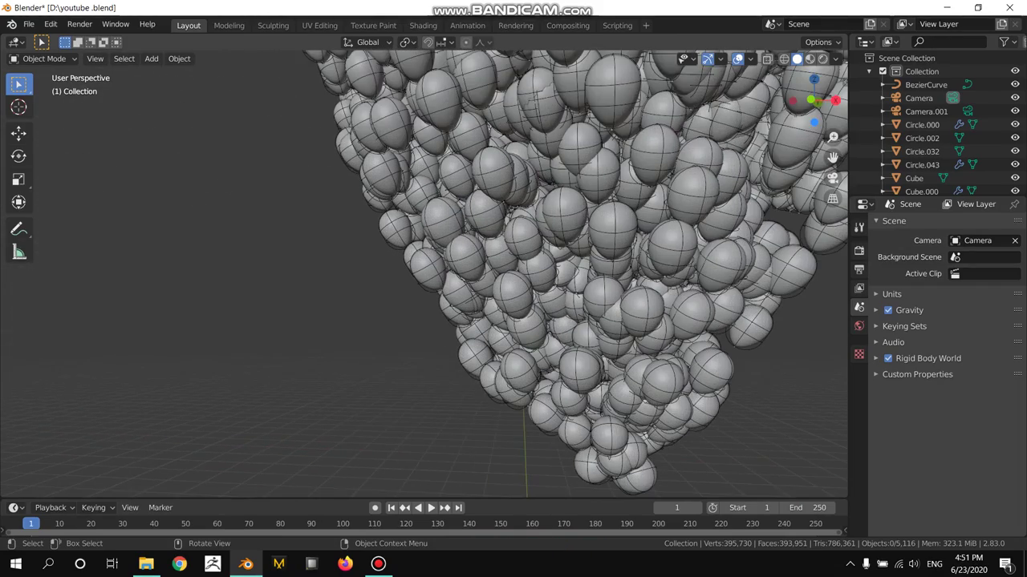
scroll(514, 272, "up", 1)
scroll(514, 273, "up", 1)
scroll(514, 272, "up", 1)
scroll(513, 273, "up", 1)
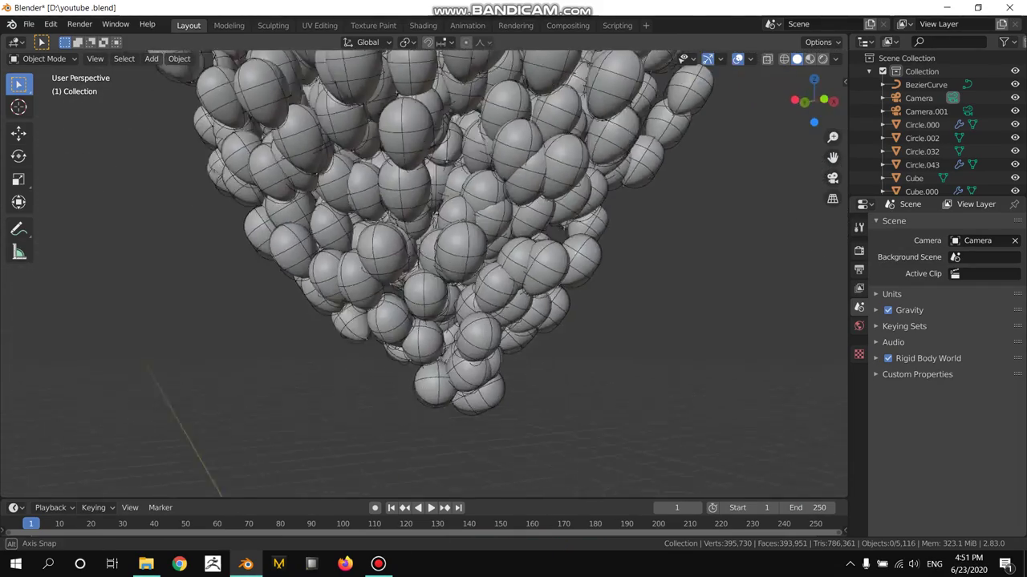
scroll(514, 273, "up", 2)
scroll(513, 272, "up", 2)
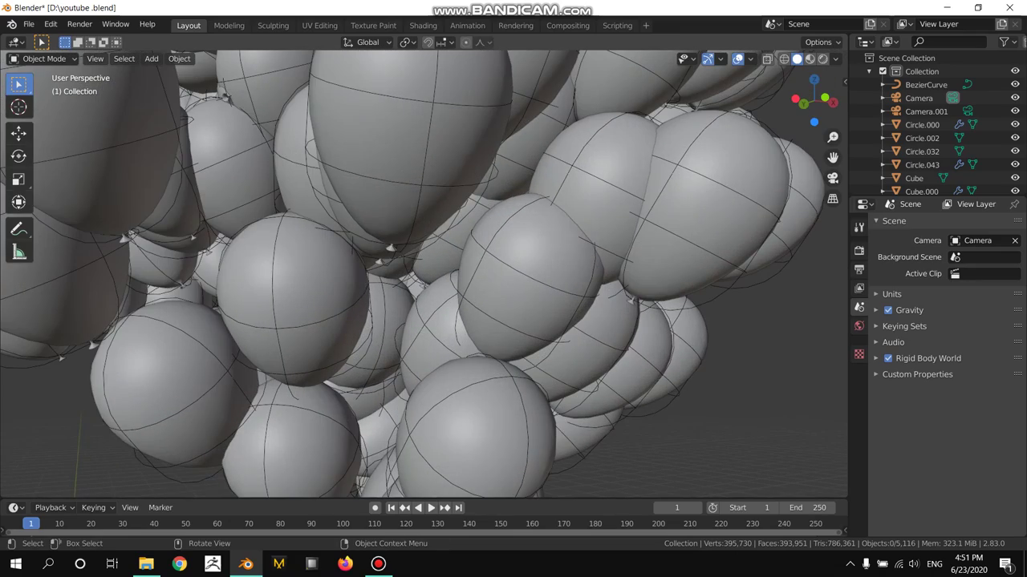
scroll(513, 273, "down", 2)
mouse_move(513, 272)
middle_mouse_down()
mouse_move(610, 257)
mouse_move(529, 269)
mouse_move(514, 241)
mouse_move(521, 233)
middle_mouse_up()
scroll(514, 272, "up", 1)
scroll(514, 273, "up", 1)
scroll(514, 273, "down", 3)
scroll(513, 273, "up", 1)
scroll(514, 273, "up", 1)
scroll(513, 272, "down", 3)
scroll(513, 272, "down", 2)
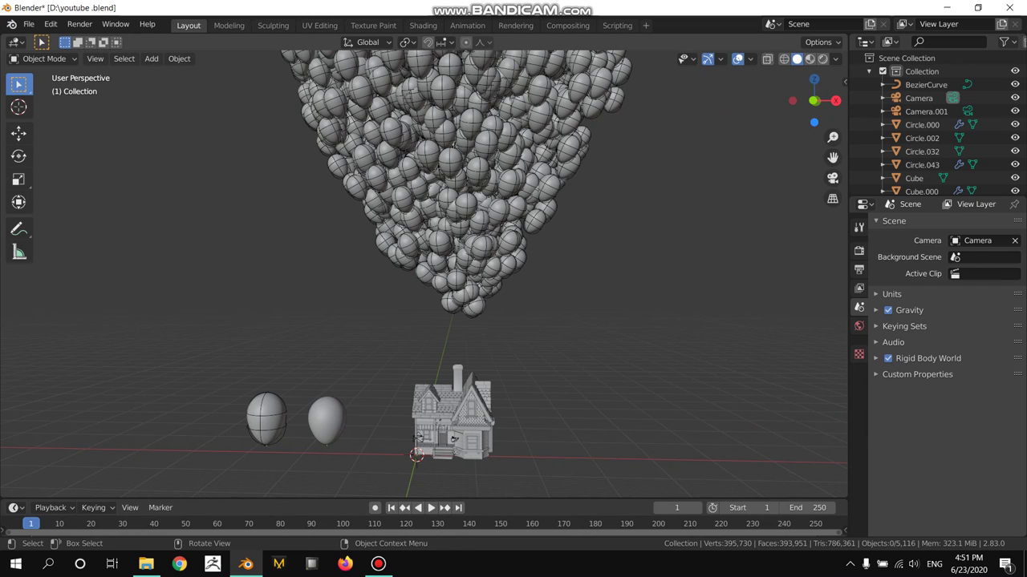
scroll(423, 273, "down", 2)
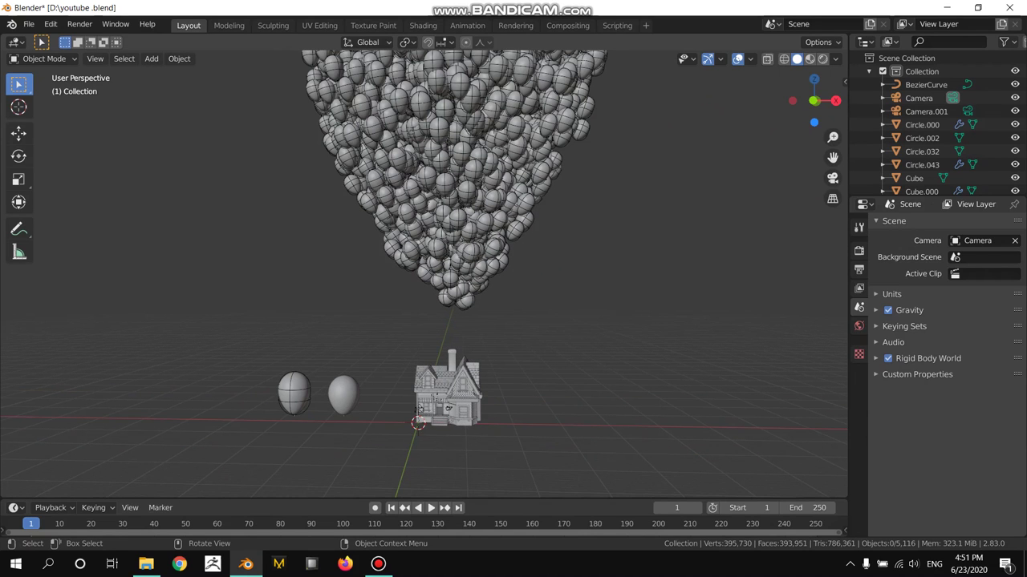
scroll(445, 273, "down", 2)
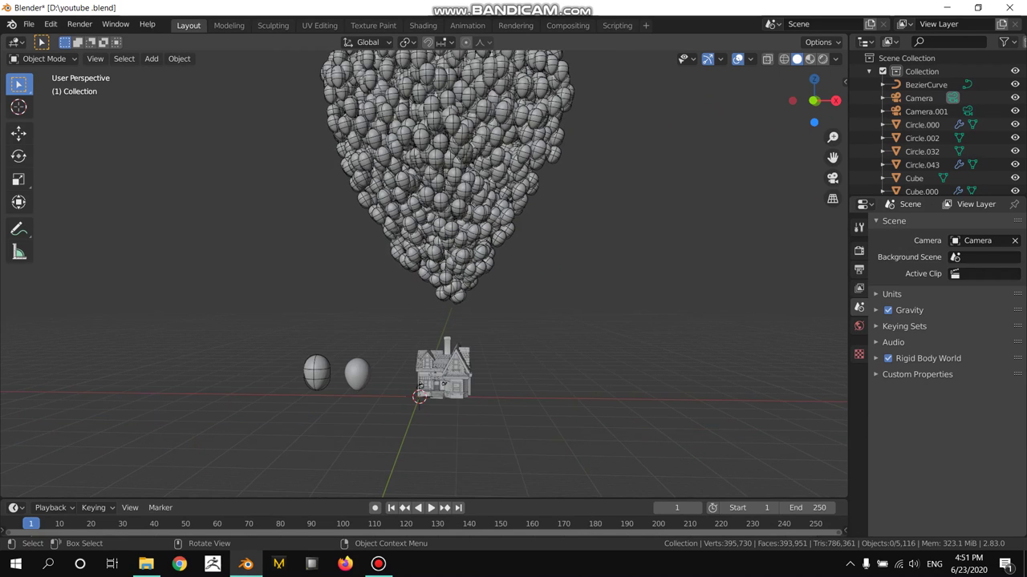
scroll(445, 272, "down", 1)
scroll(445, 273, "down", 1)
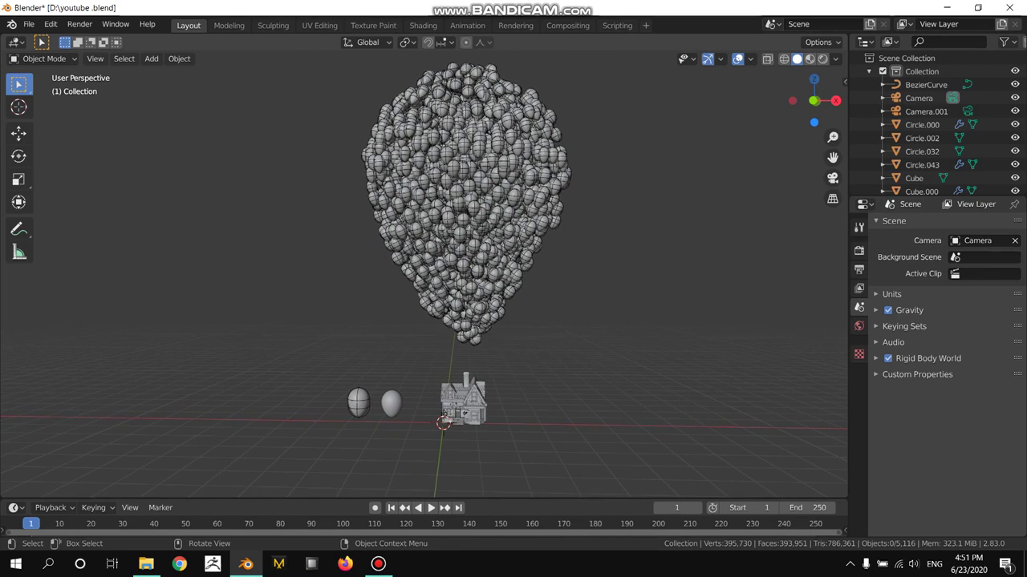
key("space")
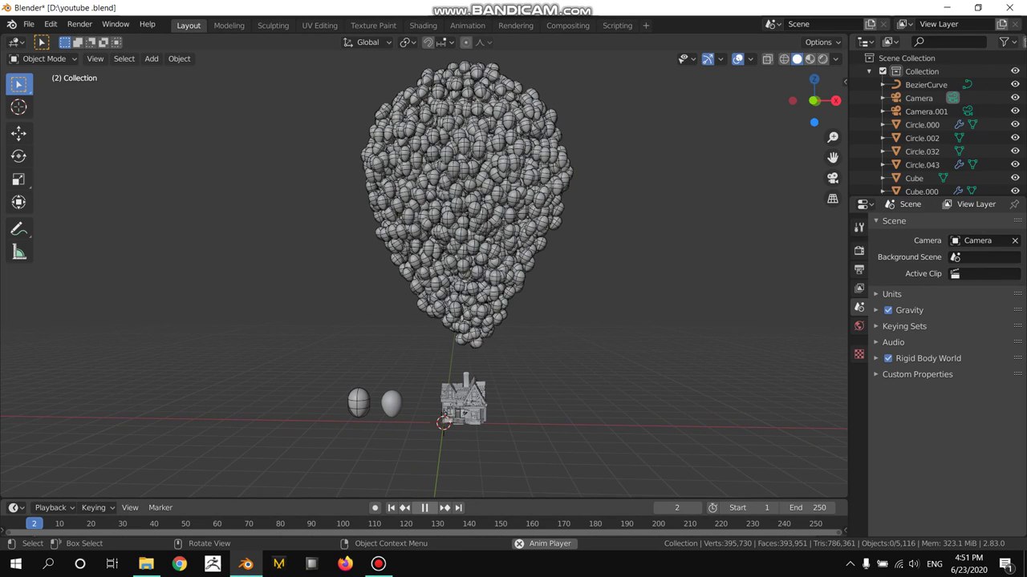
key("space")
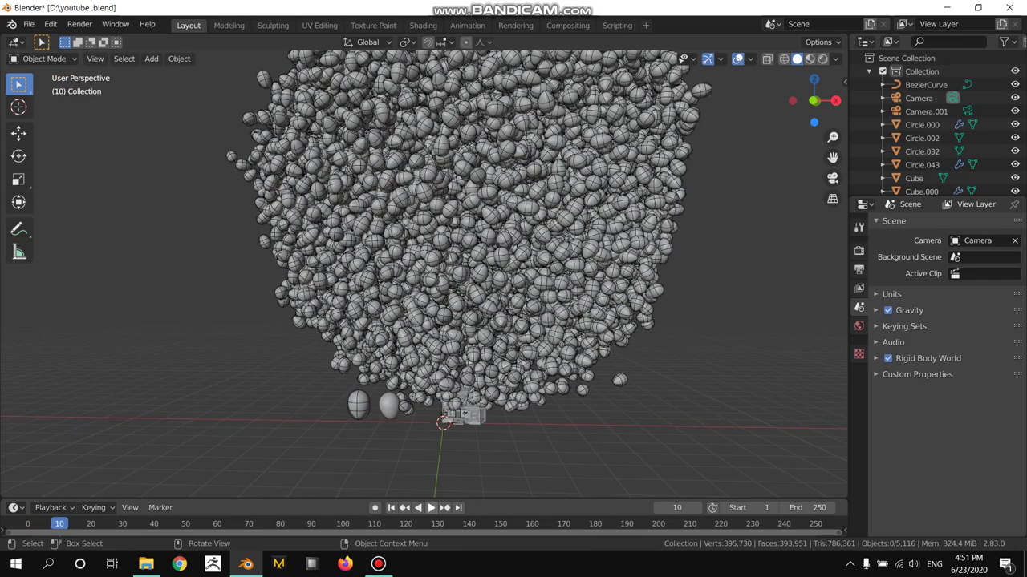
key("Left")
key("Left")
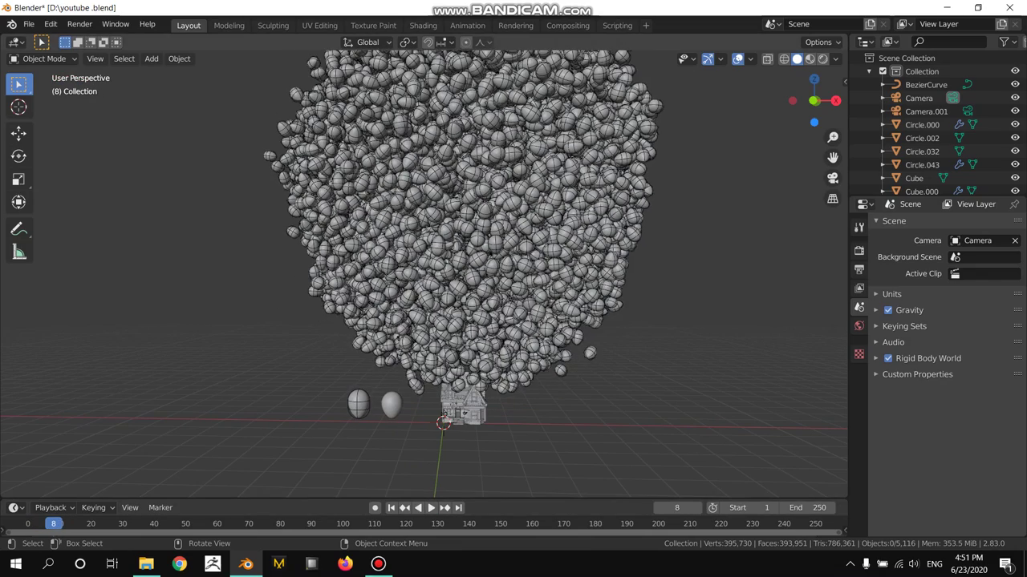
key("Left")
key("Left")
key("Left")
key("Left")
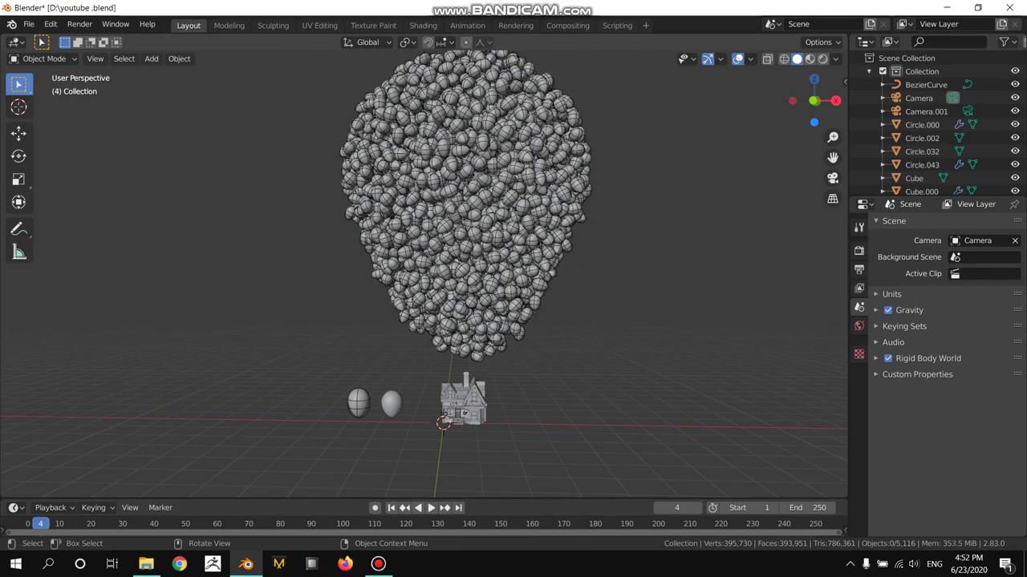
key("Left")
key("Left")
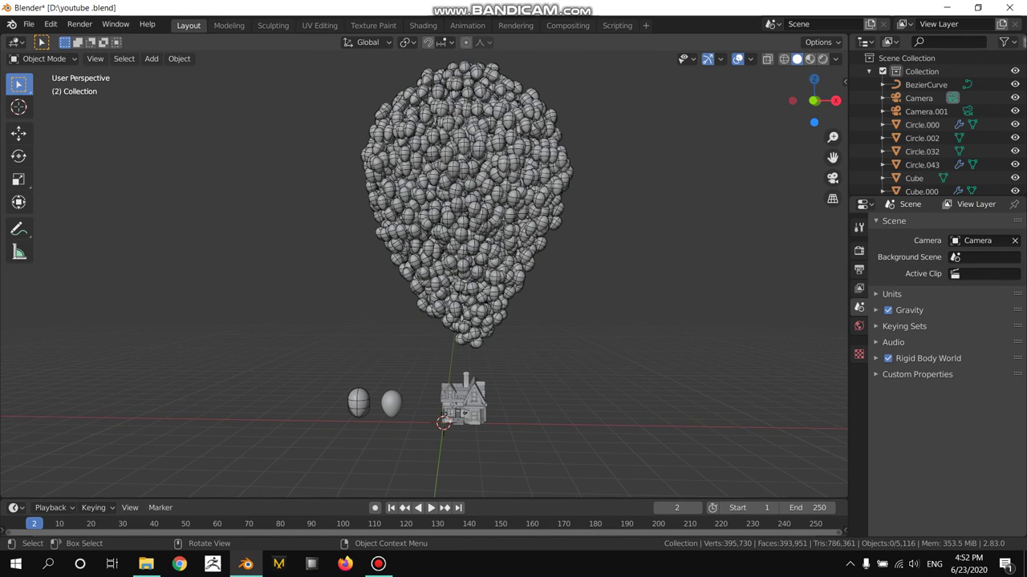
key("Left")
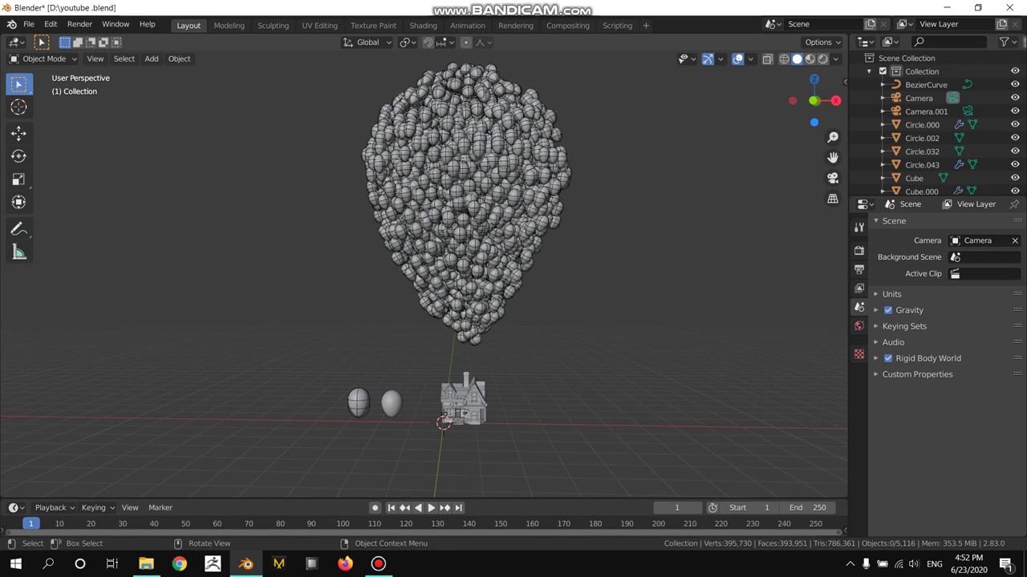
key("Right")
key("Right")
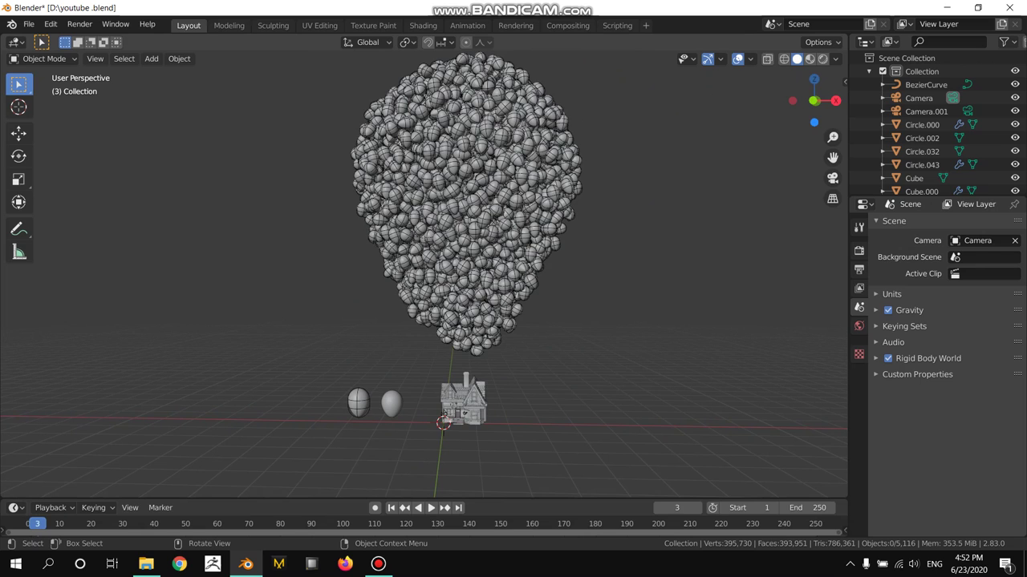
scroll(424, 273, "up", 1)
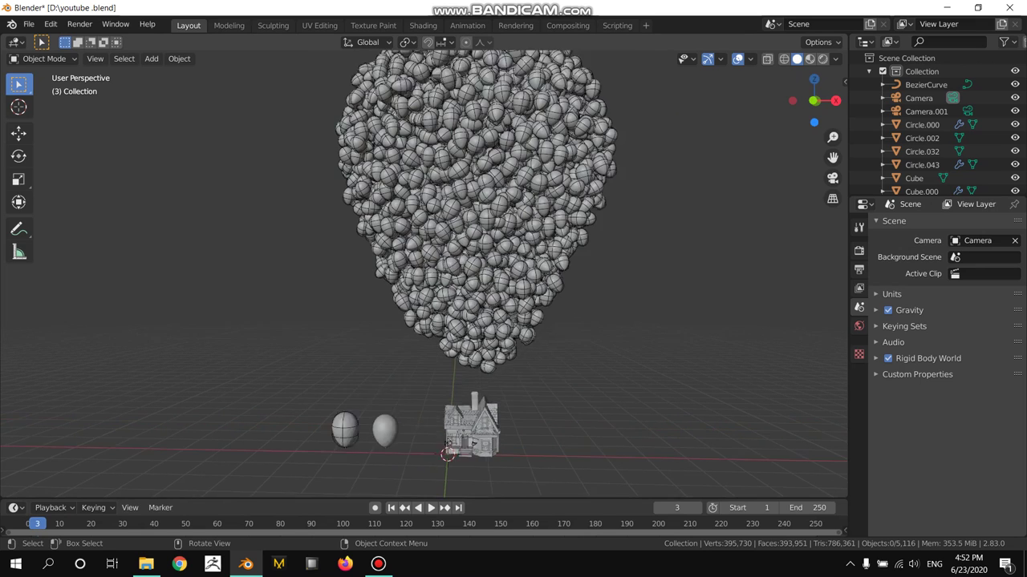
scroll(424, 273, "up", 1)
scroll(424, 273, "up", 1)
scroll(423, 273, "up", 1)
scroll(424, 273, "up", 1)
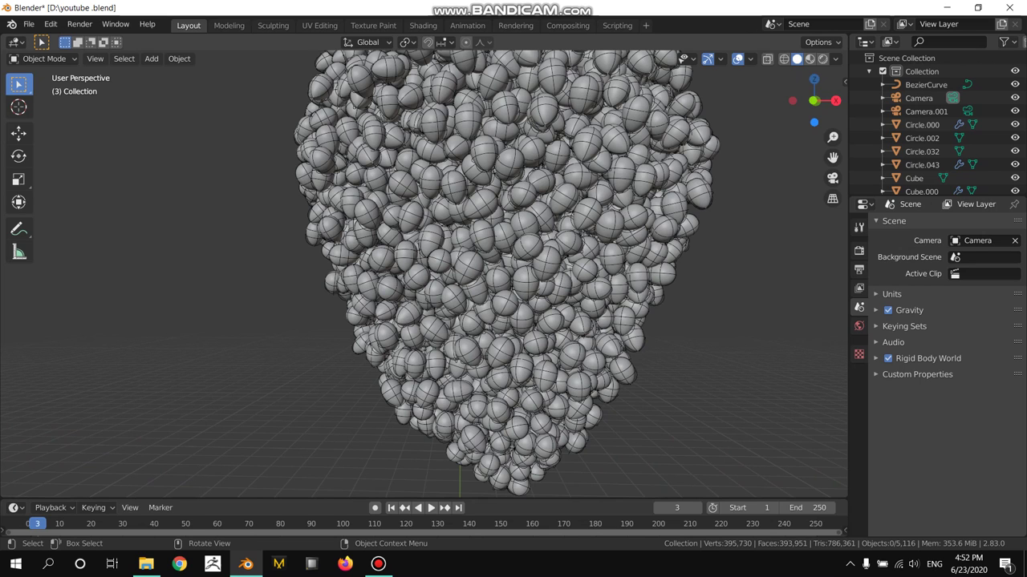
scroll(424, 273, "down", 1)
scroll(424, 273, "down", 1)
scroll(423, 272, "down", 1)
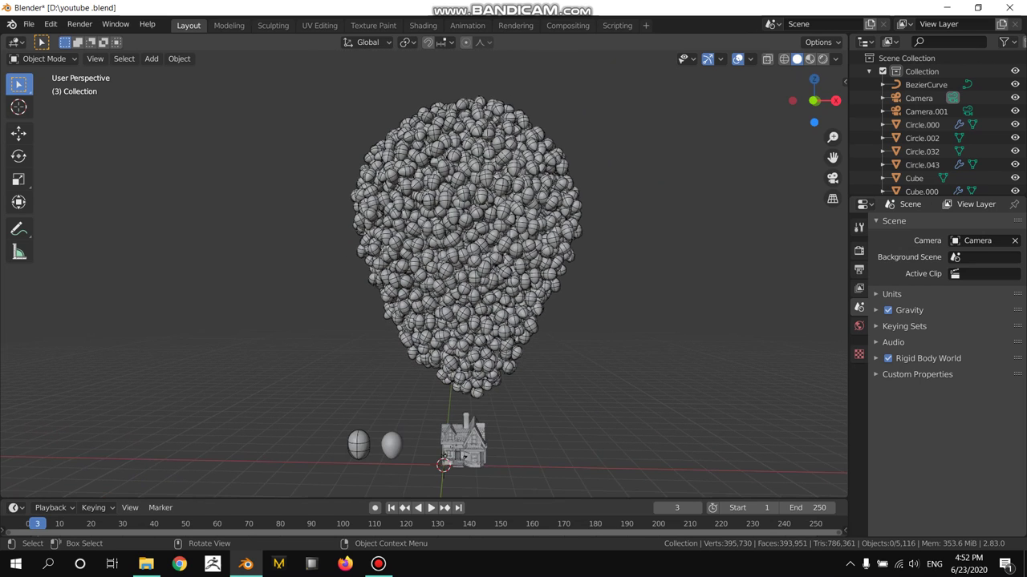
scroll(424, 273, "down", 1)
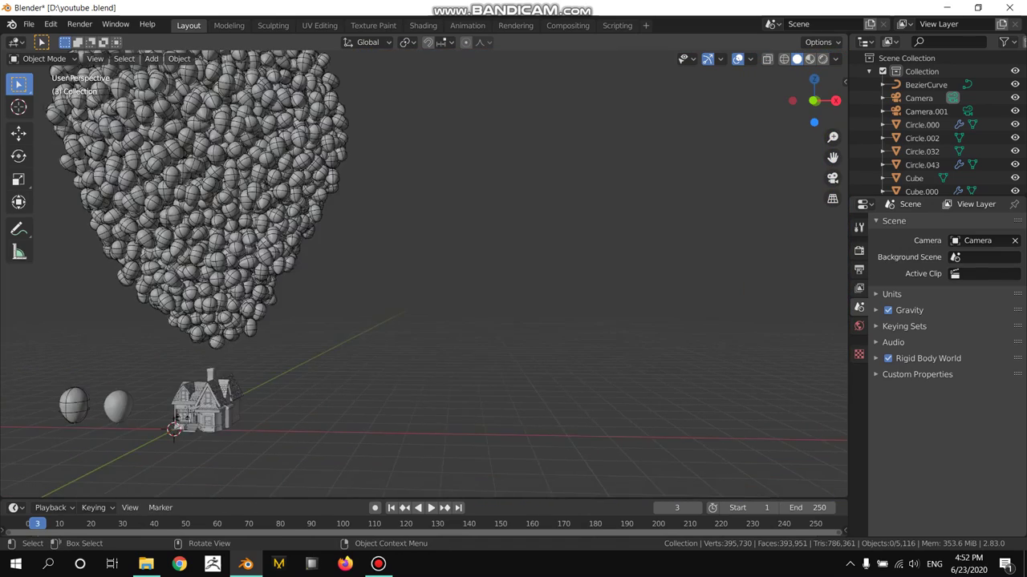
middle_click_drag(424, 273, 449, 265)
scroll(424, 272, "up", 2)
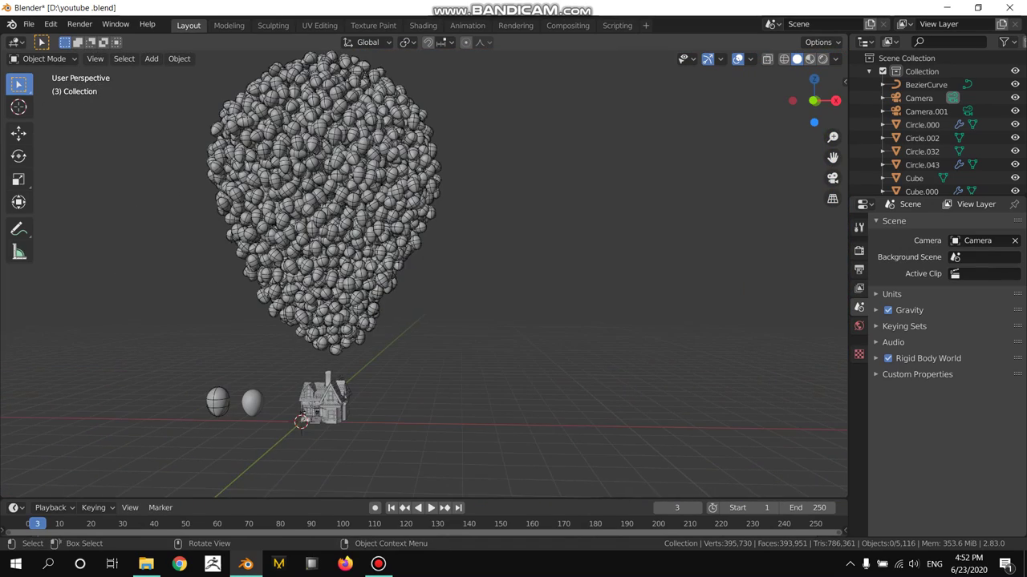
scroll(424, 273, "up", 1)
scroll(423, 272, "up", 2)
scroll(424, 273, "up", 1)
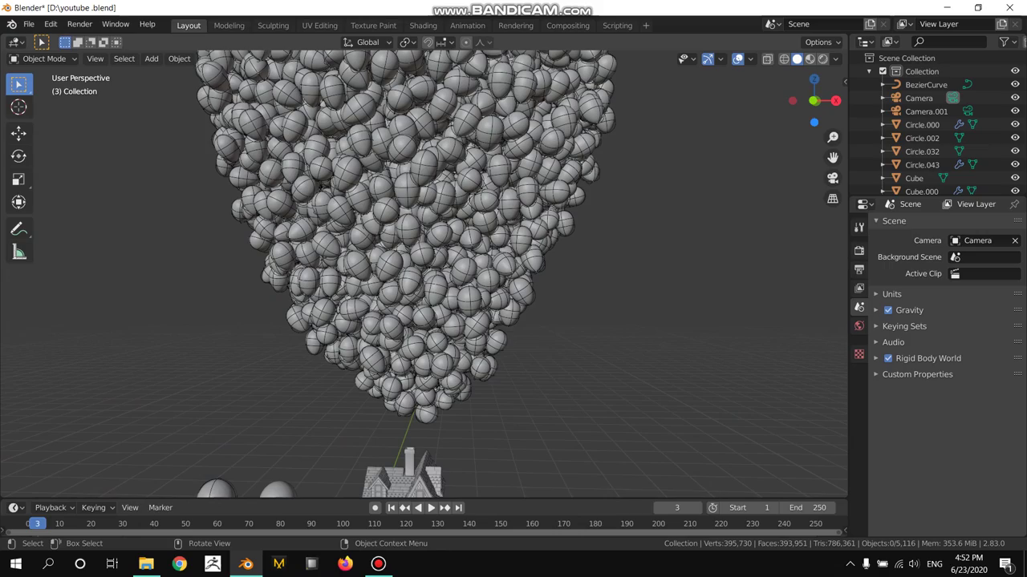
mouse_move(424, 272)
middle_mouse_down()
mouse_move(430, 217)
mouse_move(475, 210)
middle_mouse_up()
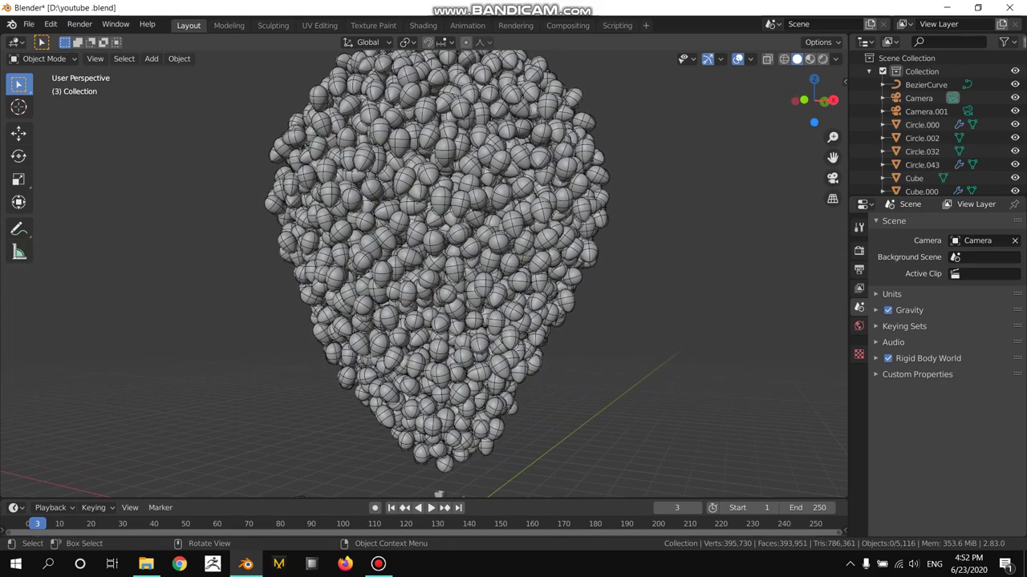
In front wireframe view, circle-select the balloon cluster.
key("KP_1")
scroll(424, 272, "down", 3)
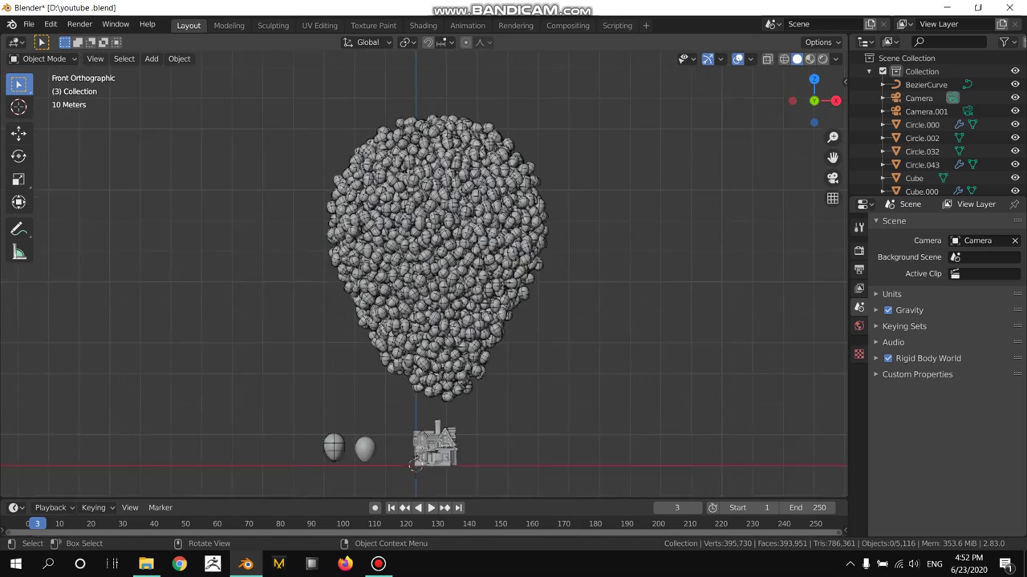
scroll(423, 272, "down", 1)
scroll(513, 192, "up", 2)
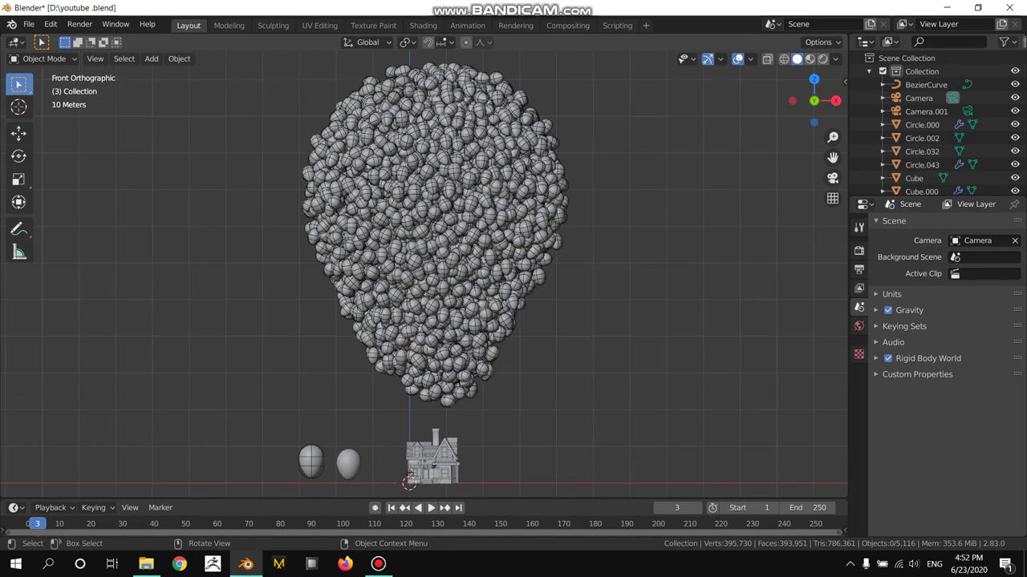
key("z")
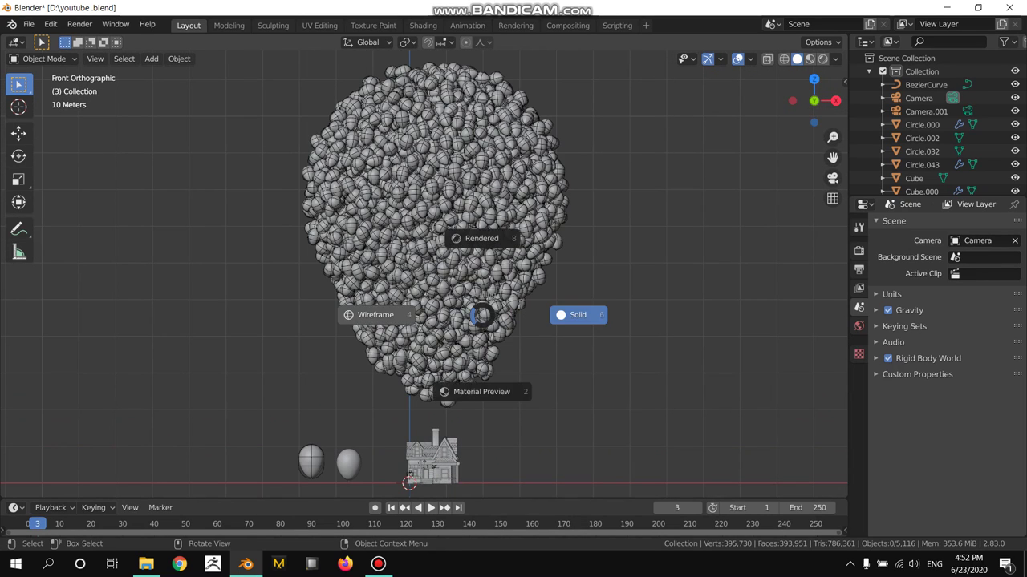
left_click(371, 311)
key("c")
scroll(500, 378, "down", 4)
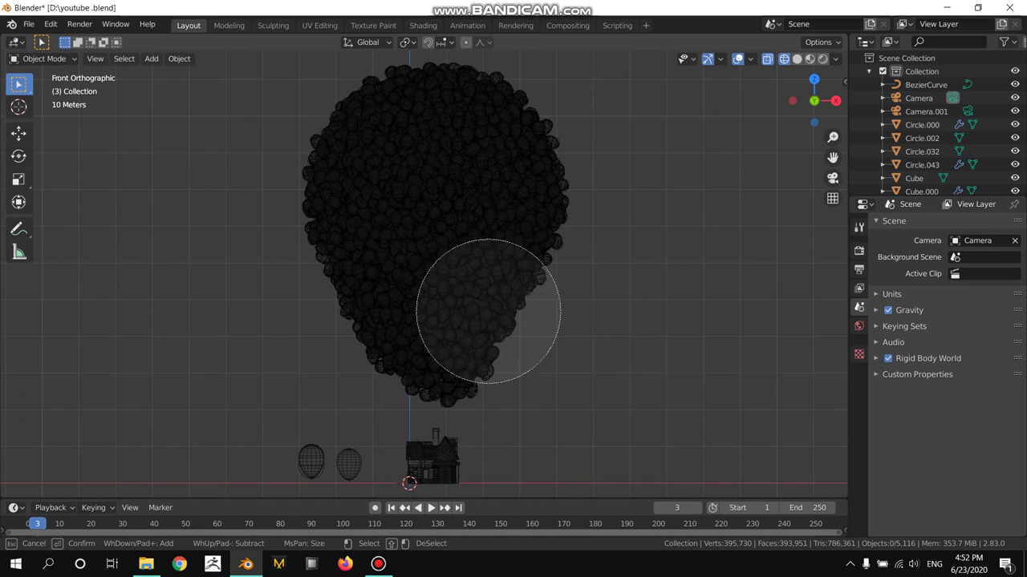
scroll(488, 310, "down", 5)
mouse_move(486, 229)
left_mouse_down()
mouse_move(432, 189)
mouse_move(435, 332)
left_mouse_up()
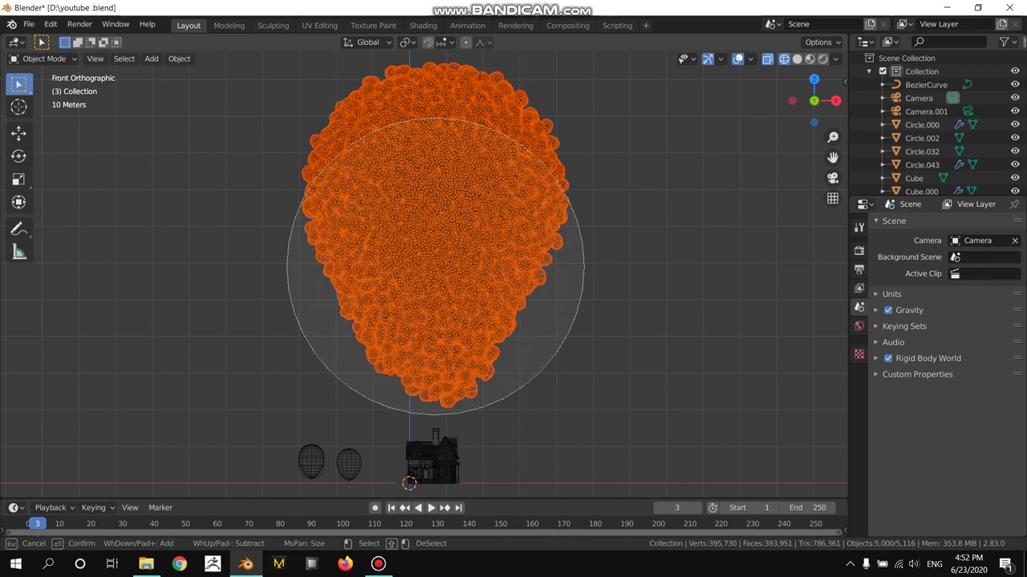
key("Escape")
Apply the rigid body transformations to the balloons, then remove their rigid body physics.
left_click(178, 58)
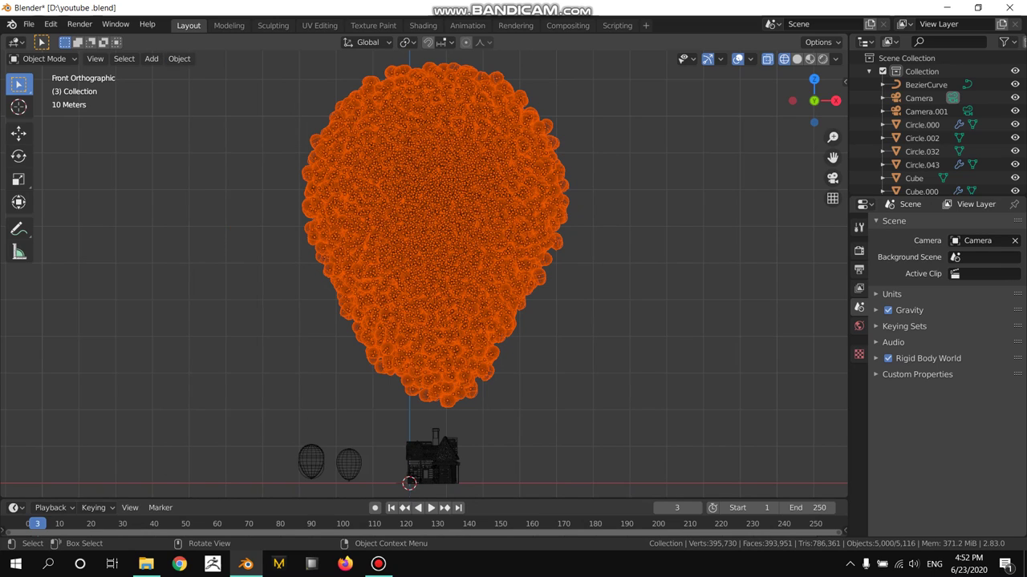
left_click(347, 462)
key("shift")
left_click(319, 141, "shift")
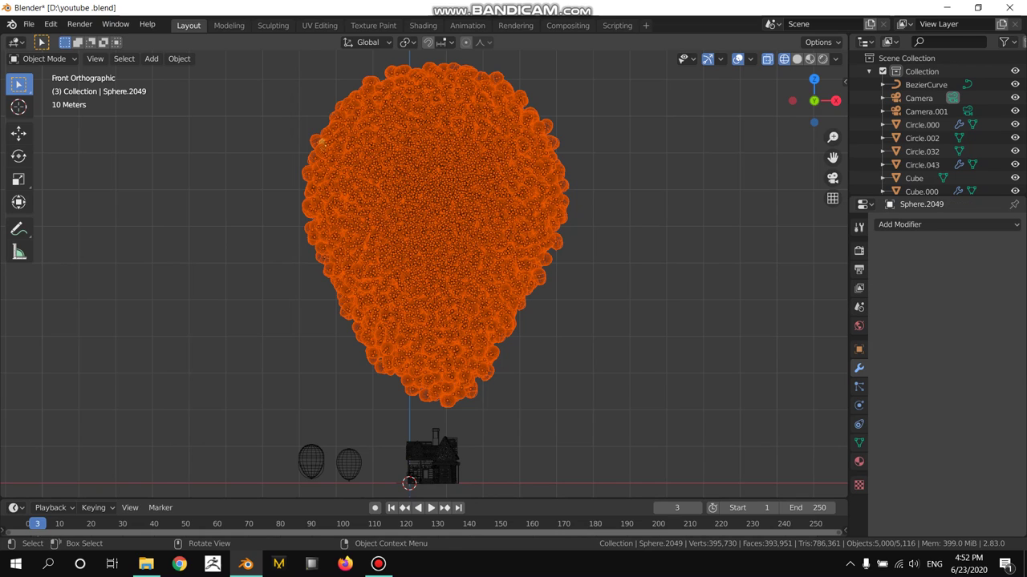
left_click(178, 58)
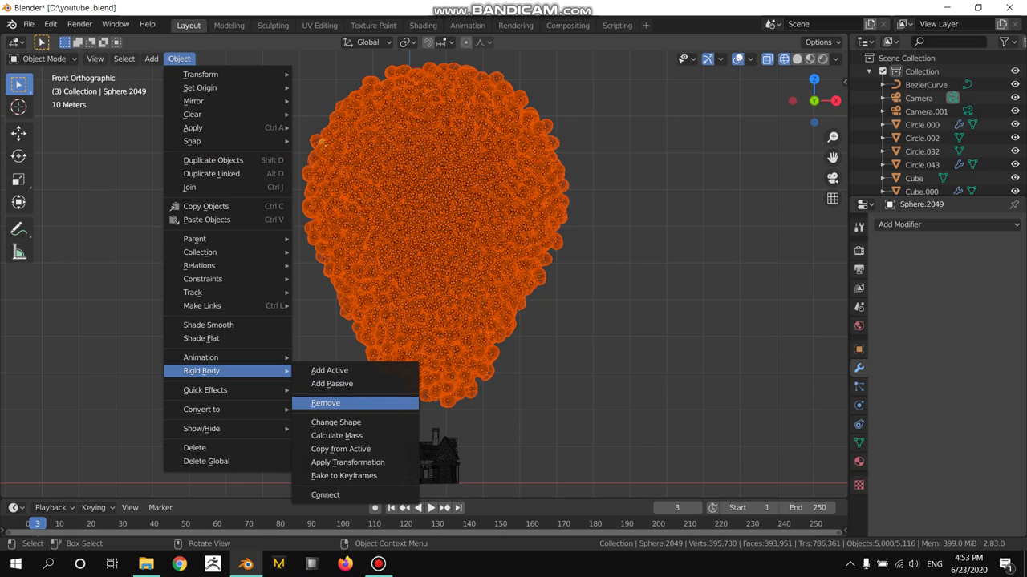
left_click(345, 402)
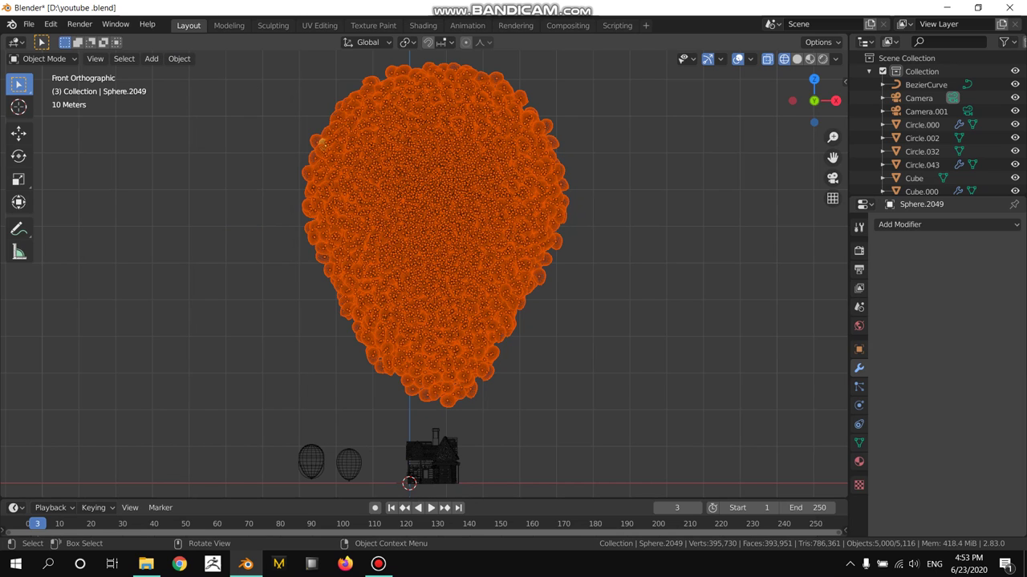
Return to Solid shading and clear the selection.
key("z")
left_click(481, 259)
scroll(482, 259, "down", 1)
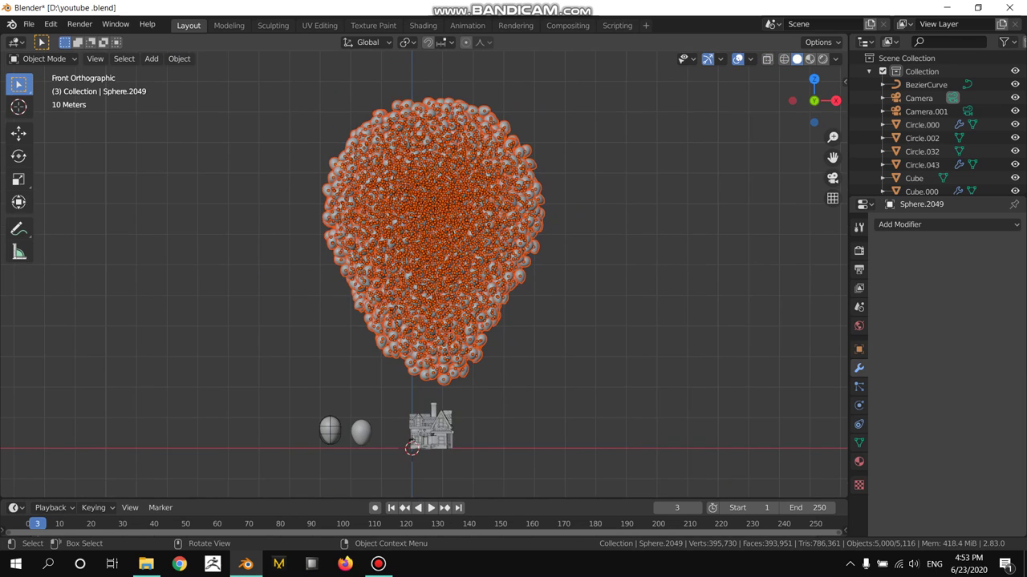
key("a")
key("alt+a")
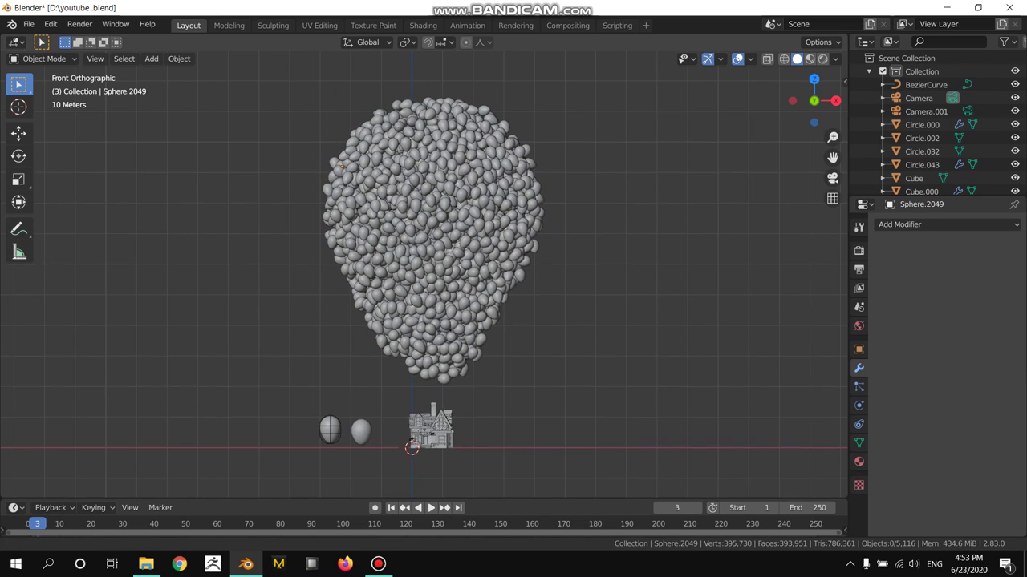
middle_click_drag(342, 166, 342, 121, "shift")
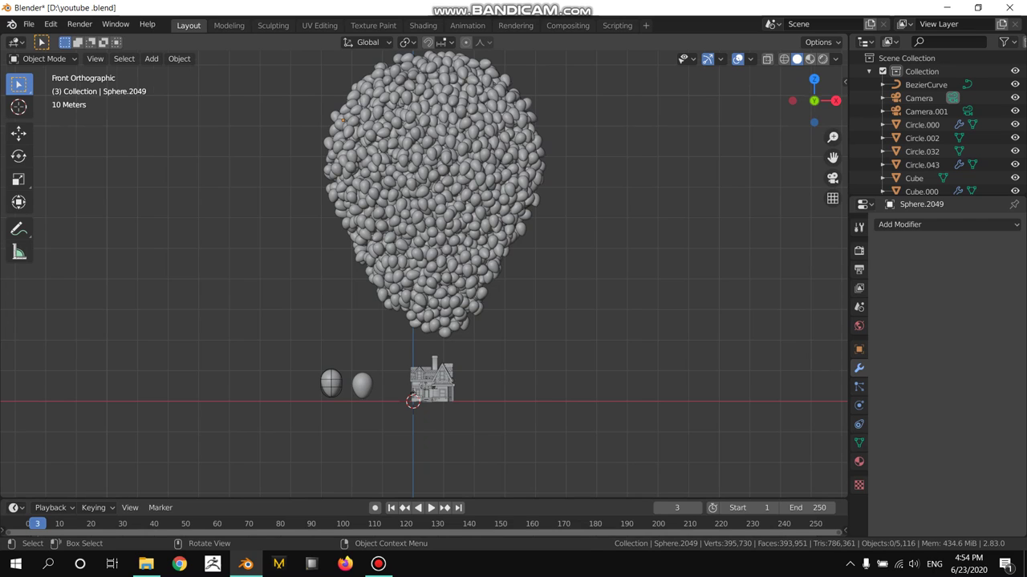
Frame the house and balloons in view and switch the viewport to wireframe.
scroll(423, 275, "up", 1)
scroll(424, 275, "up", 3)
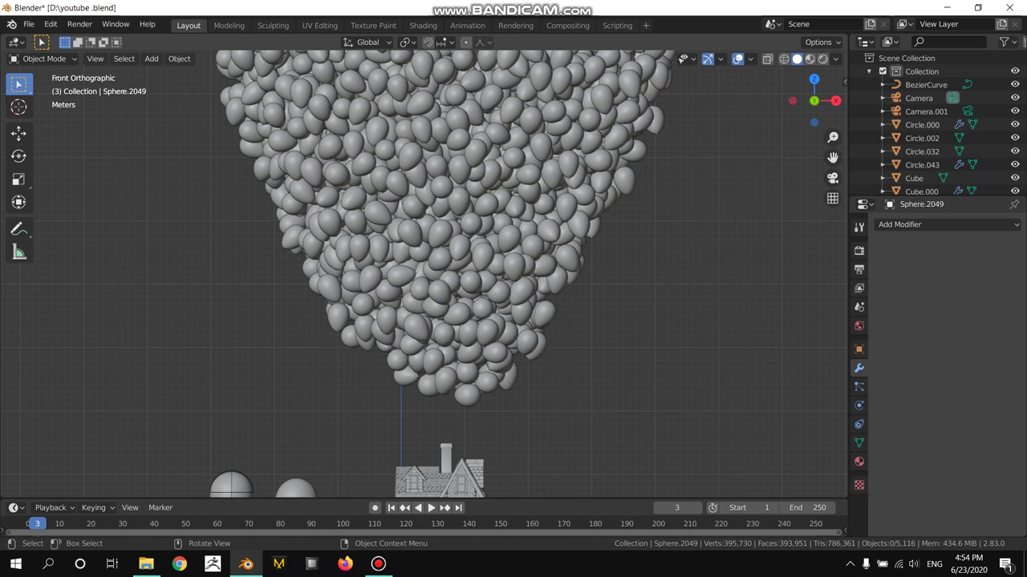
scroll(423, 275, "down", 2)
scroll(424, 274, "down", 2)
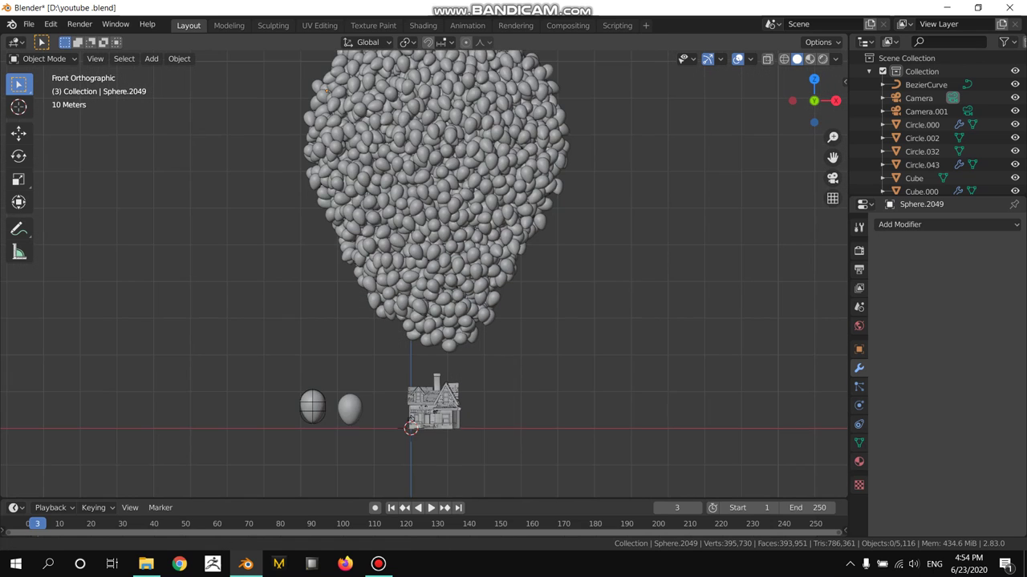
middle_click_drag(423, 265, 422, 345, "shift")
middle_click_drag(525, 339, 567, 321, "shift")
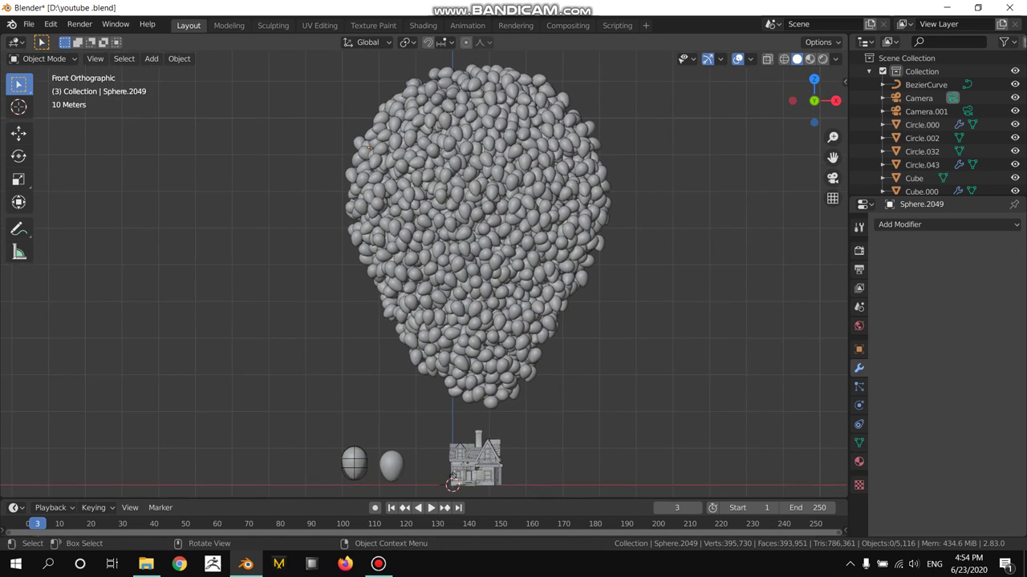
key("z")
left_click(553, 323)
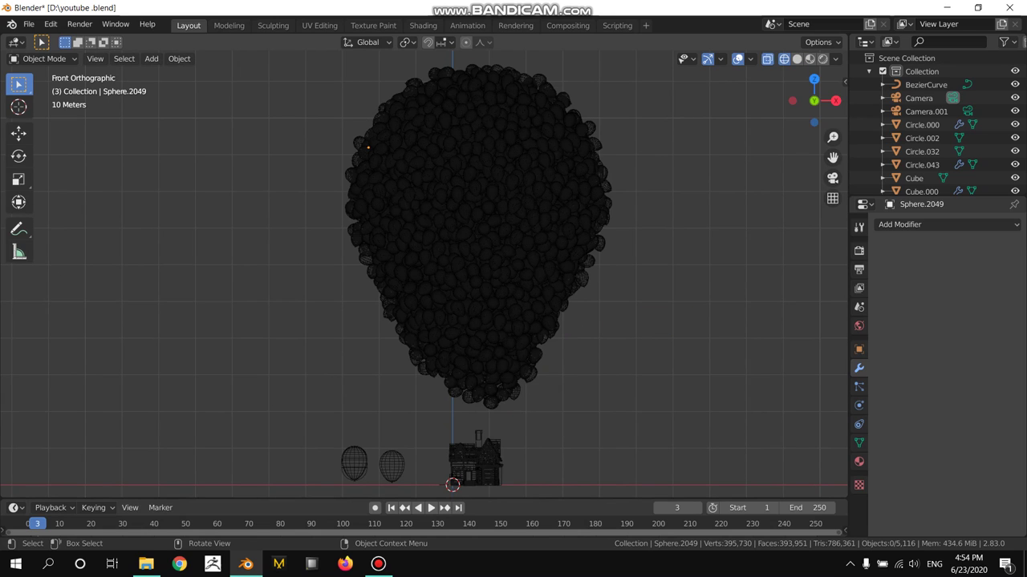
Circle-select and delete the two small balloons beside the house.
key("c")
scroll(346, 465, "up", 3)
scroll(347, 465, "up", 2)
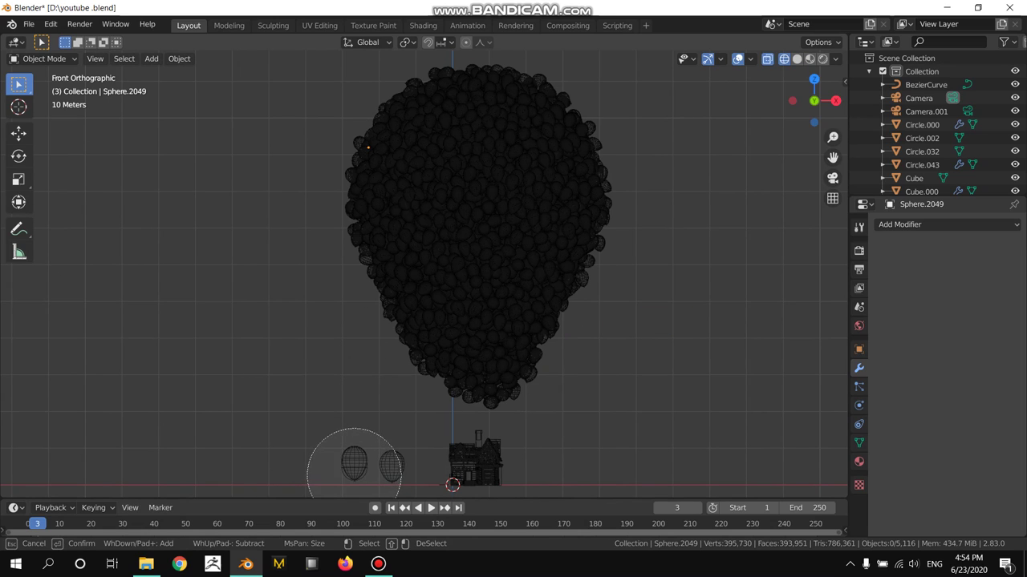
left_click_drag(329, 481, 353, 480)
key("Escape")
key("Delete")
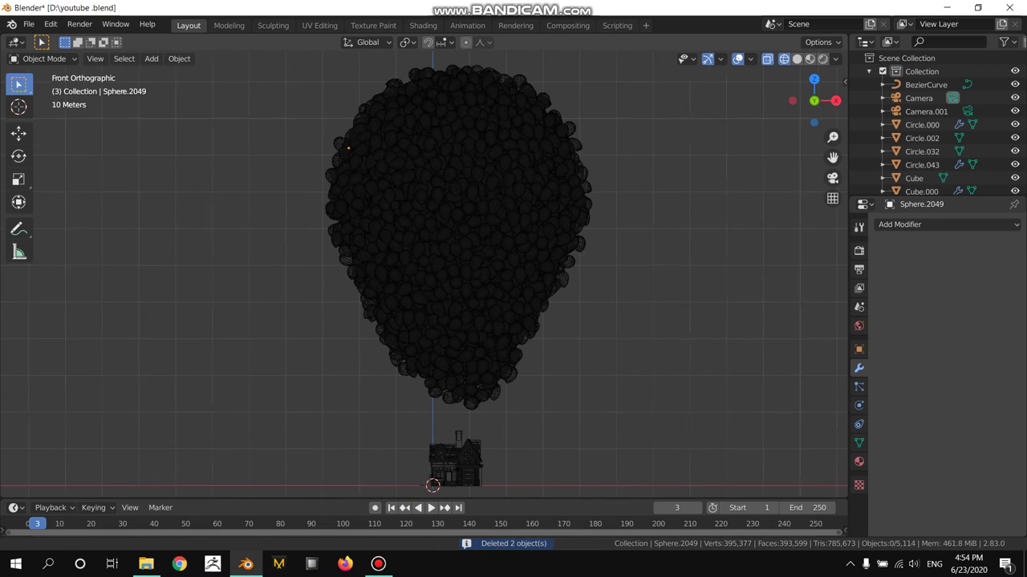
Circle-select most of the balloon cluster.
scroll(444, 177, "down", 2)
key("c")
scroll(443, 178, "down", 3)
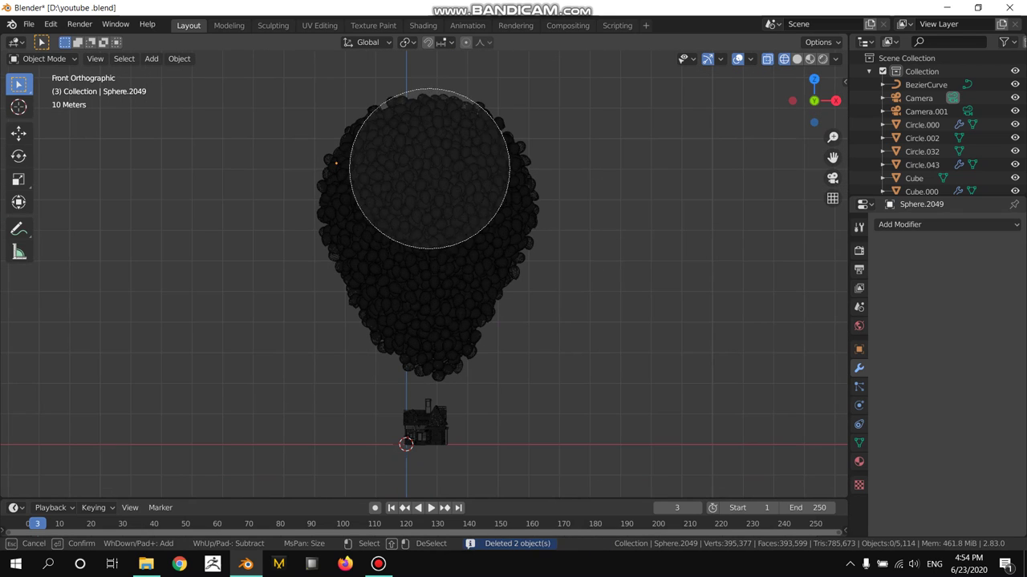
mouse_move(444, 177)
left_mouse_down()
mouse_move(475, 227)
mouse_move(436, 310)
left_mouse_up()
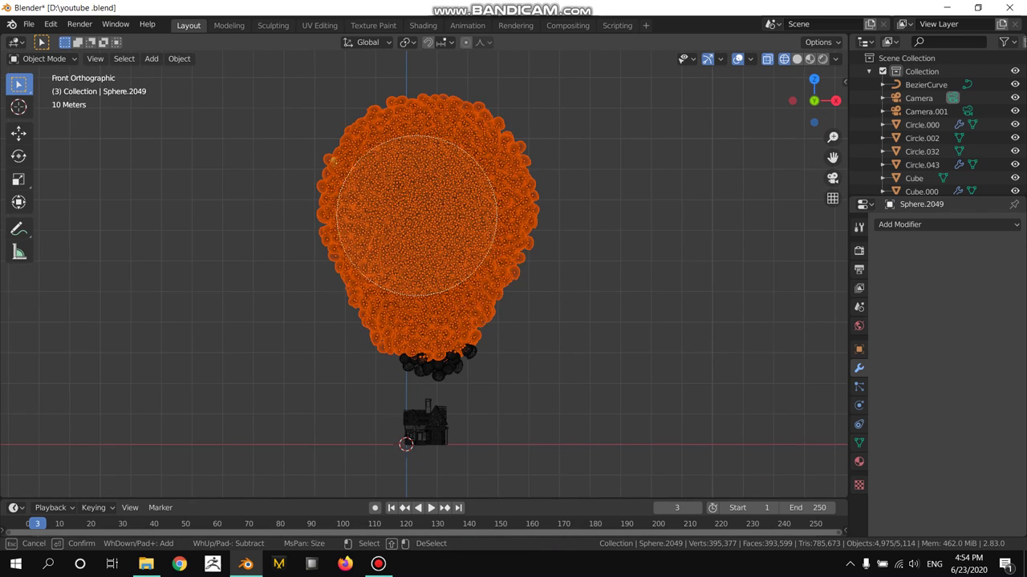
key("Escape")
Make the lower-right balloon Sphere.3879 the active object.
scroll(493, 437, "up", 4)
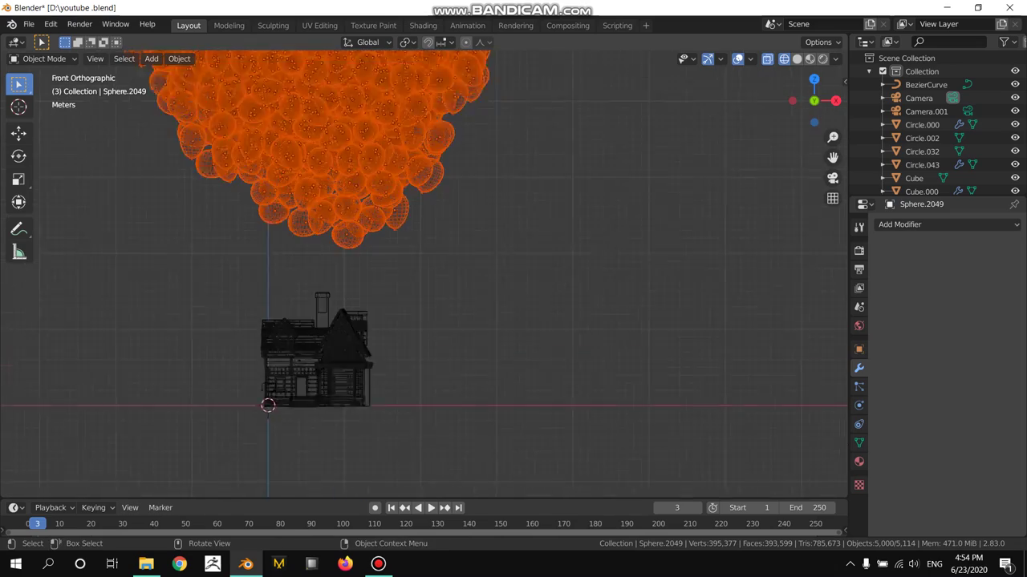
scroll(493, 437, "up", 2)
scroll(493, 437, "up", 2)
scroll(494, 438, "up", 2)
middle_click_drag(493, 437, 525, 487, "shift")
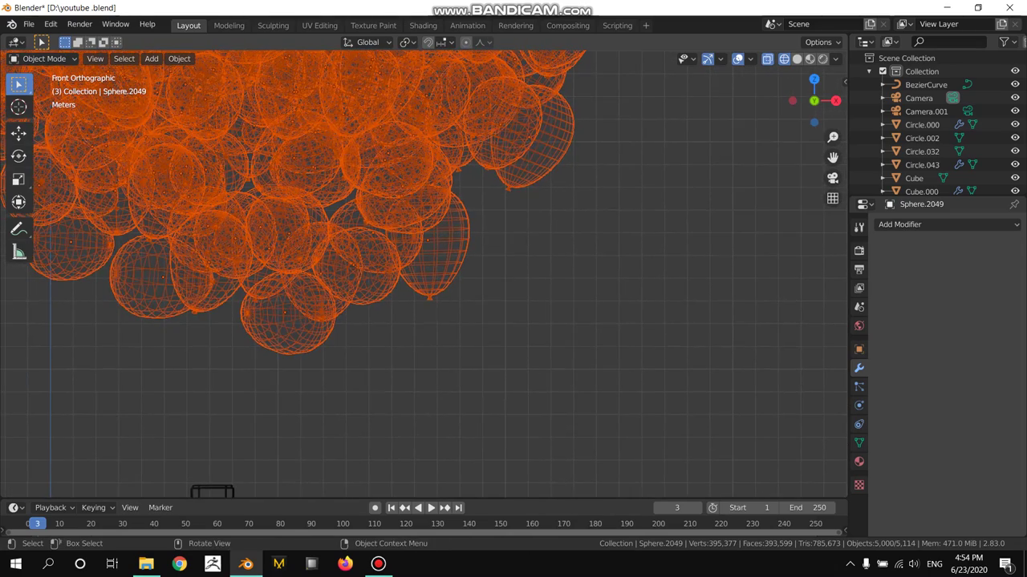
scroll(424, 273, "up", 2)
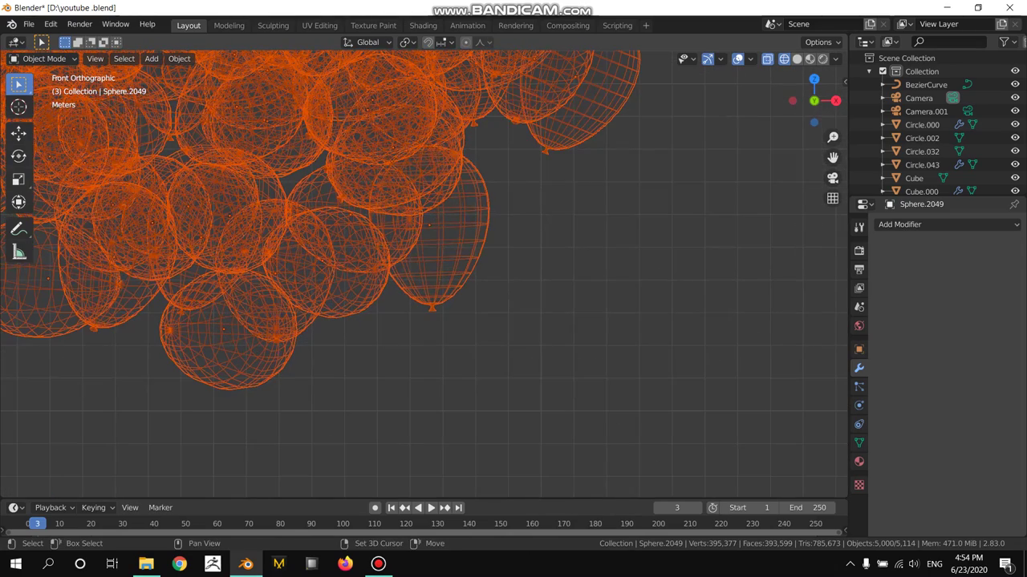
left_click(470, 241, "shift")
left_click(469, 241, "shift")
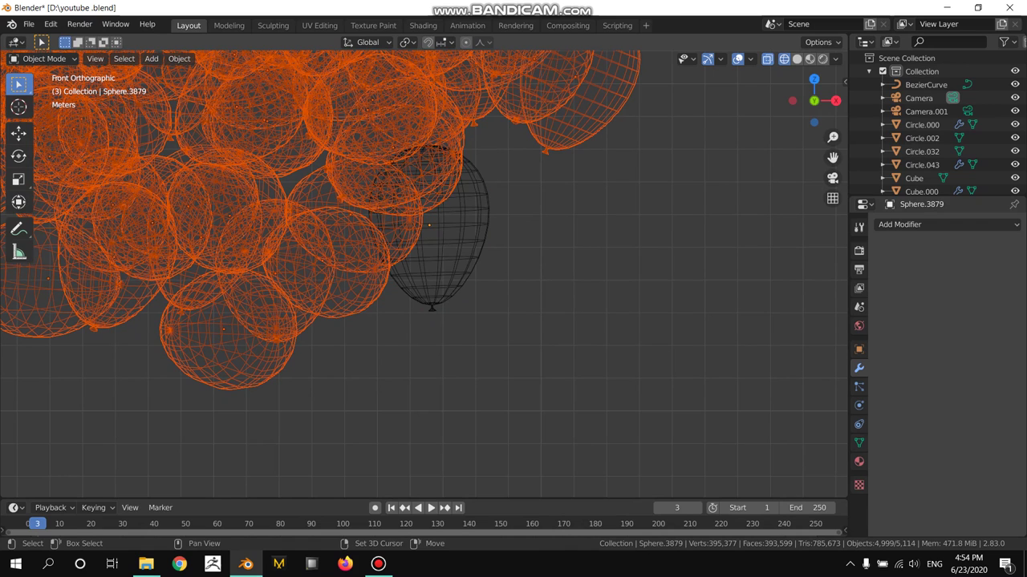
left_click(470, 240, "shift")
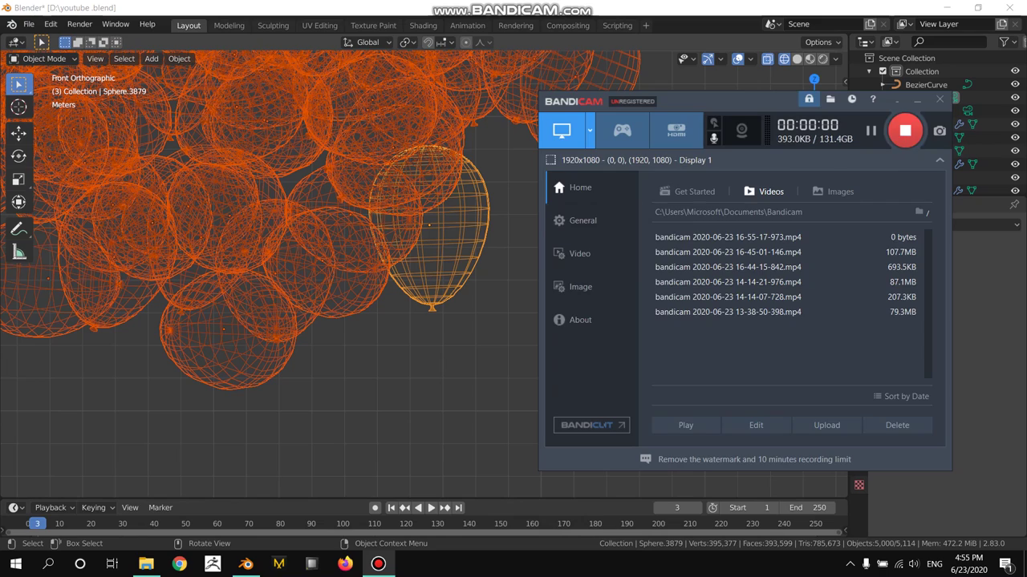
Deselect everything, then circle-select only the balloon cluster, leaving out the house.
key("alt+a")
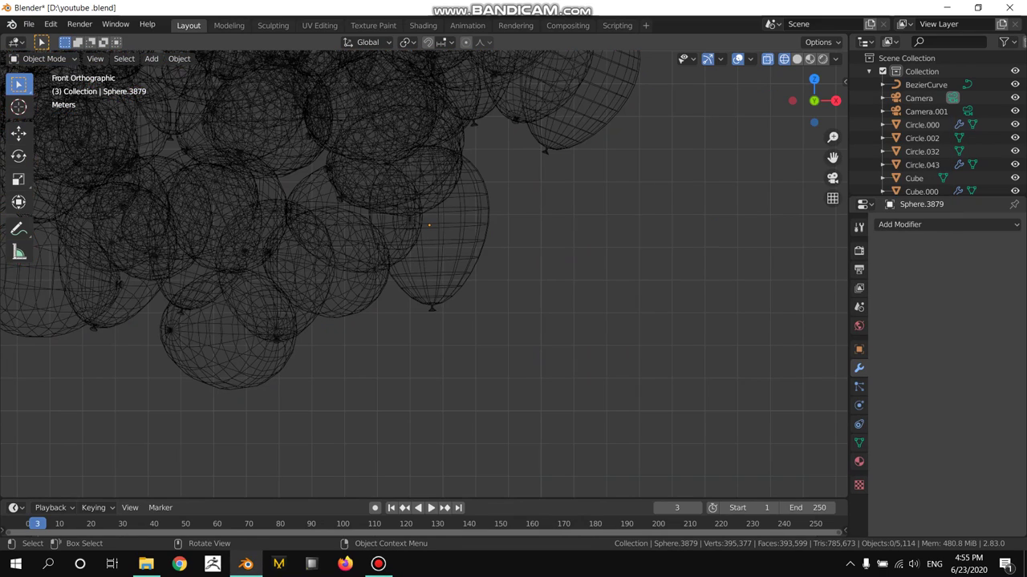
key("a")
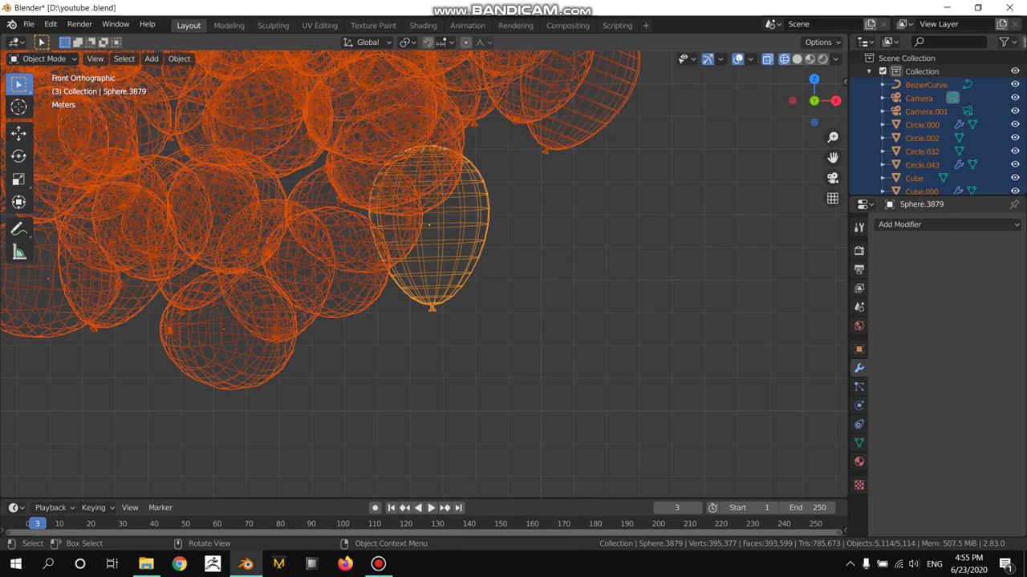
scroll(423, 273, "down", 4)
scroll(424, 273, "down", 5)
scroll(424, 273, "down", 3)
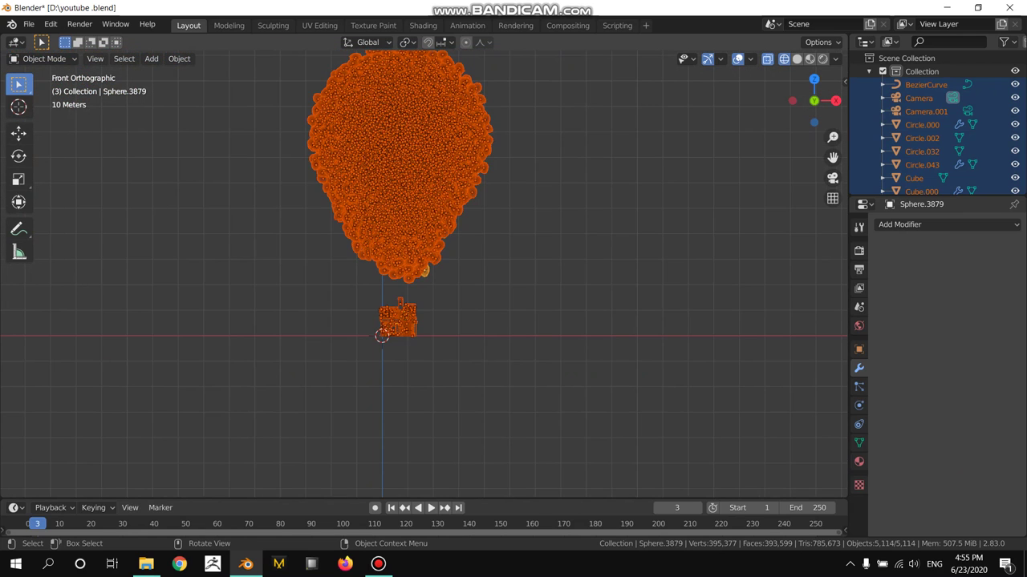
key("alt+a")
left_click_drag(408, 108, 453, 155)
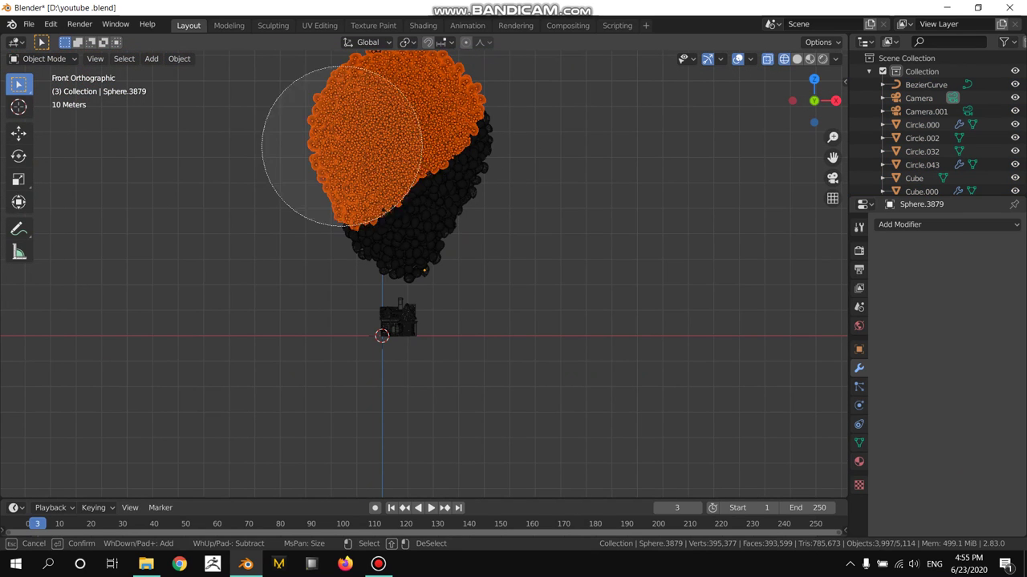
right_click(453, 154)
scroll(453, 155, "up", 3)
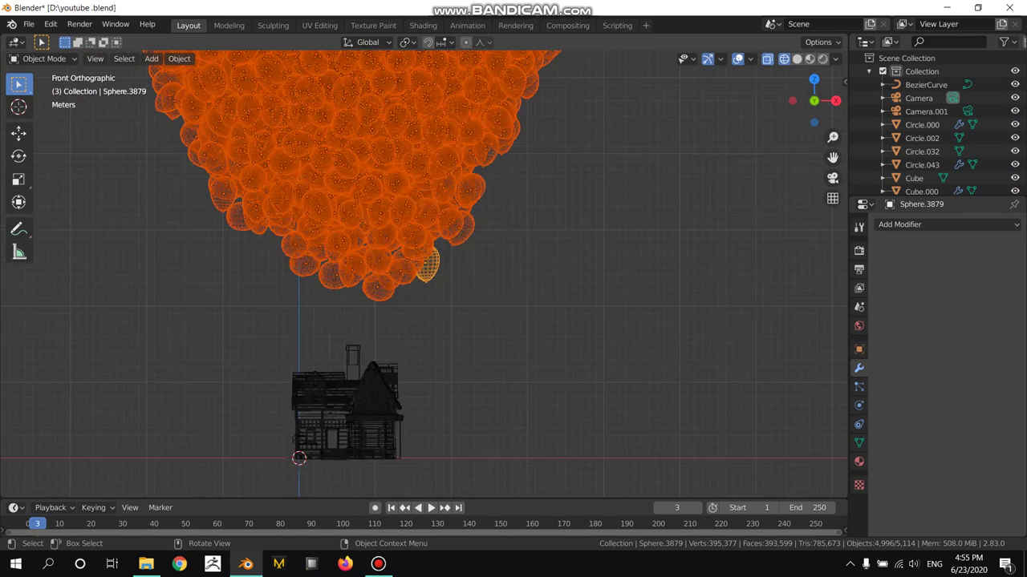
scroll(453, 155, "up", 3)
scroll(453, 155, "up", 2)
scroll(453, 155, "up", 2)
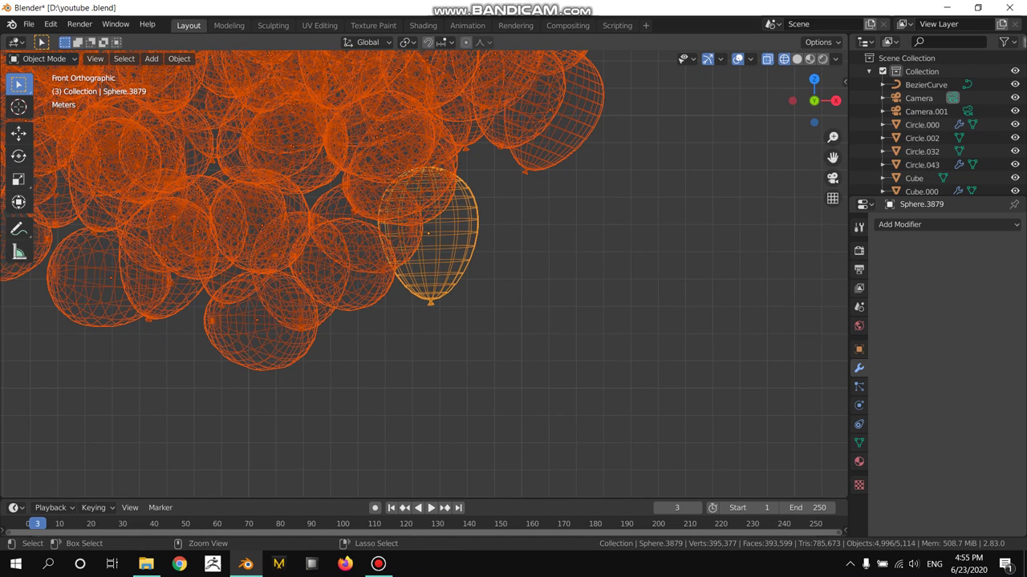
Link Sphere.3879's Object Data to all selected balloons and enter Edit Mode on that mesh.
key("ctrl+l")
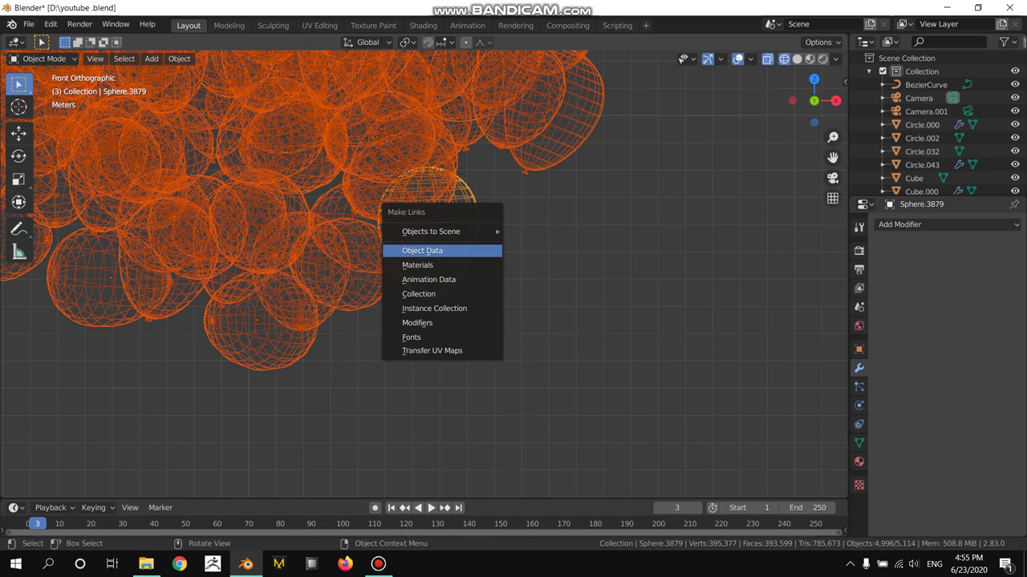
left_click(422, 250)
scroll(230, 491, "down", 1)
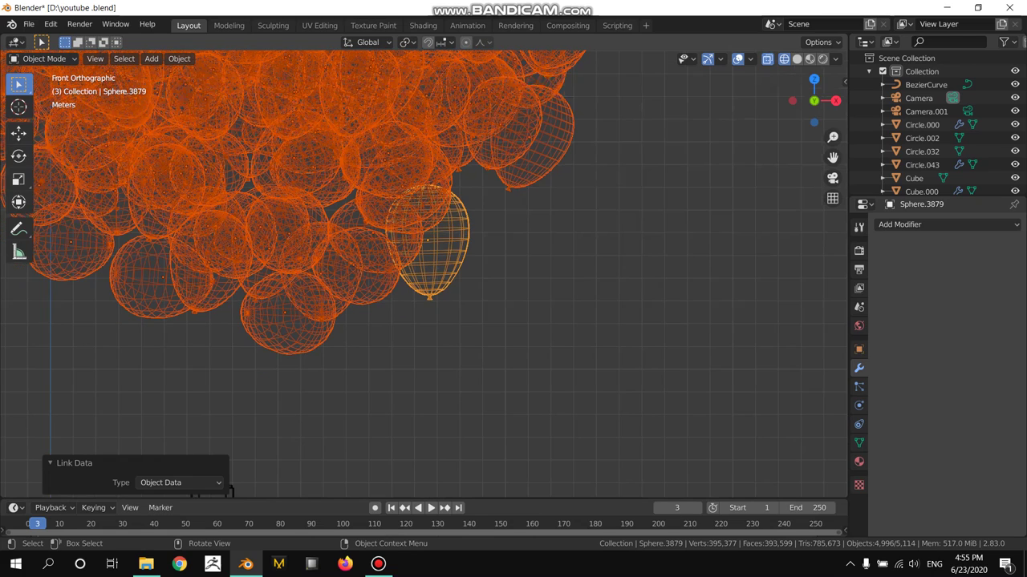
scroll(353, 241, "up", 1)
scroll(353, 241, "up", 1)
scroll(353, 241, "up", 1)
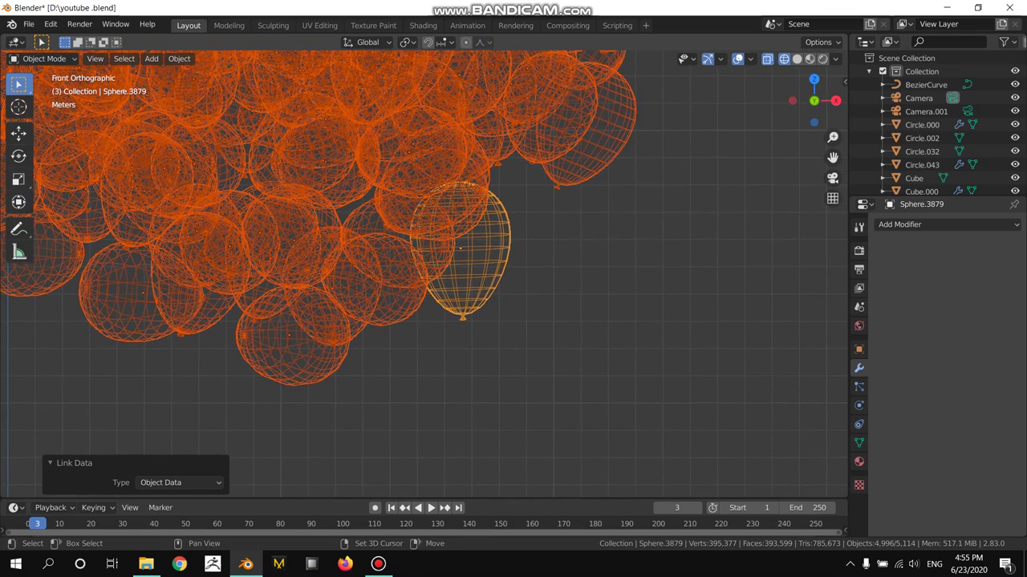
scroll(353, 240, "up", 1)
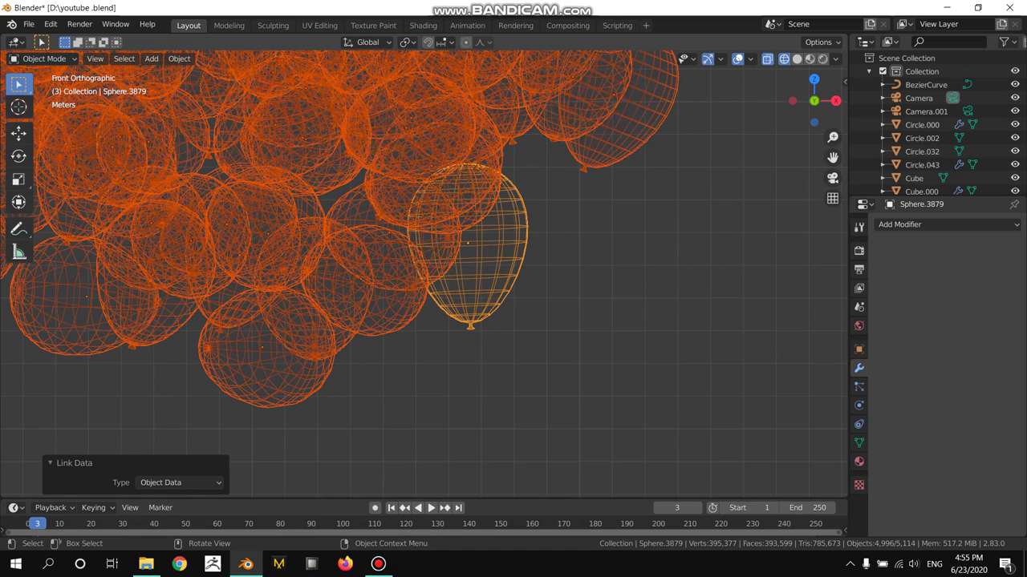
key("Tab")
Try scaling the knot and pulling a trial string from the shared balloon mesh.
scroll(425, 273, "down", 1)
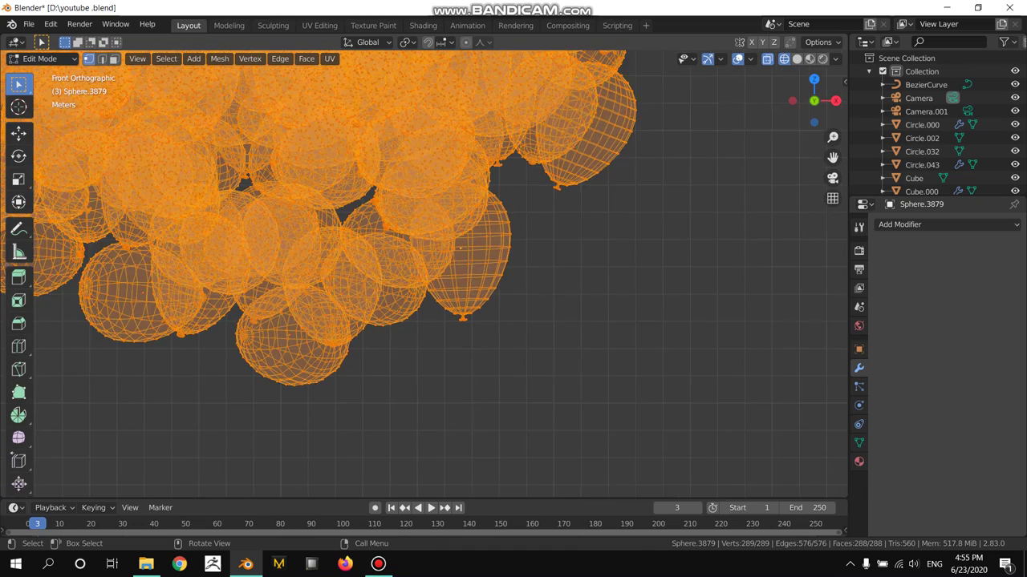
scroll(425, 272, "down", 1)
scroll(425, 273, "down", 1)
scroll(425, 272, "down", 1)
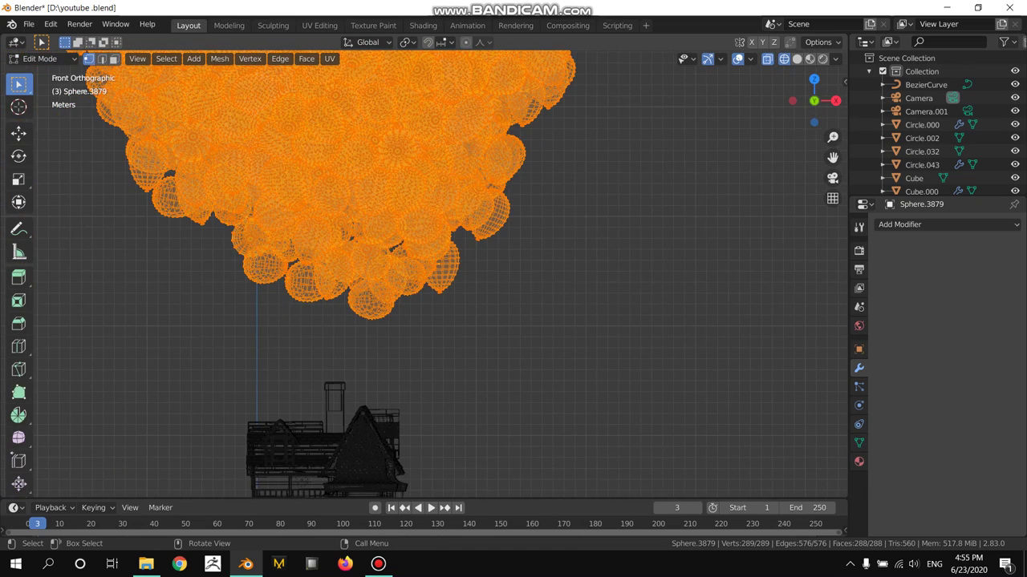
scroll(433, 269, "up", 4)
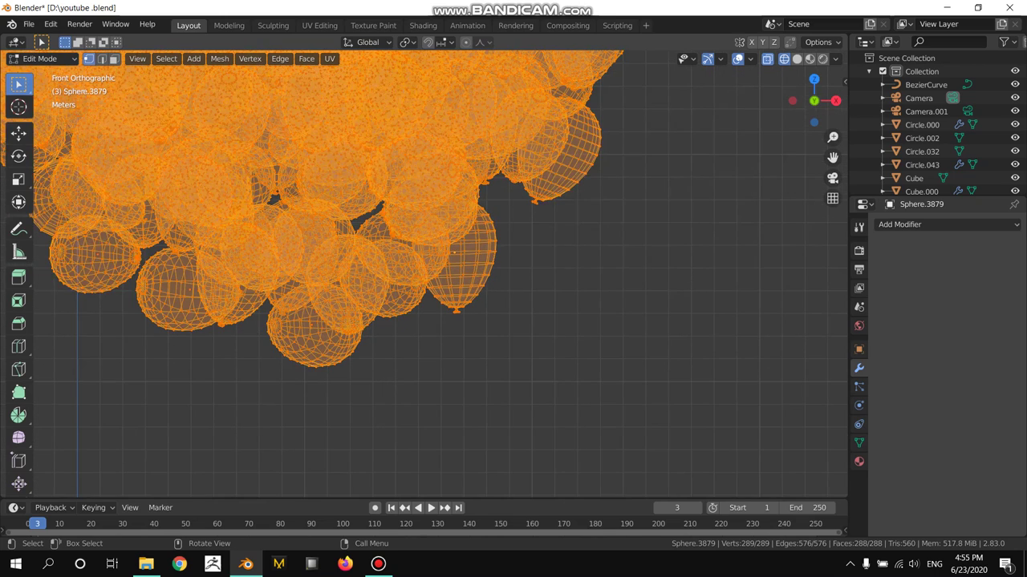
scroll(454, 251, "up", 1)
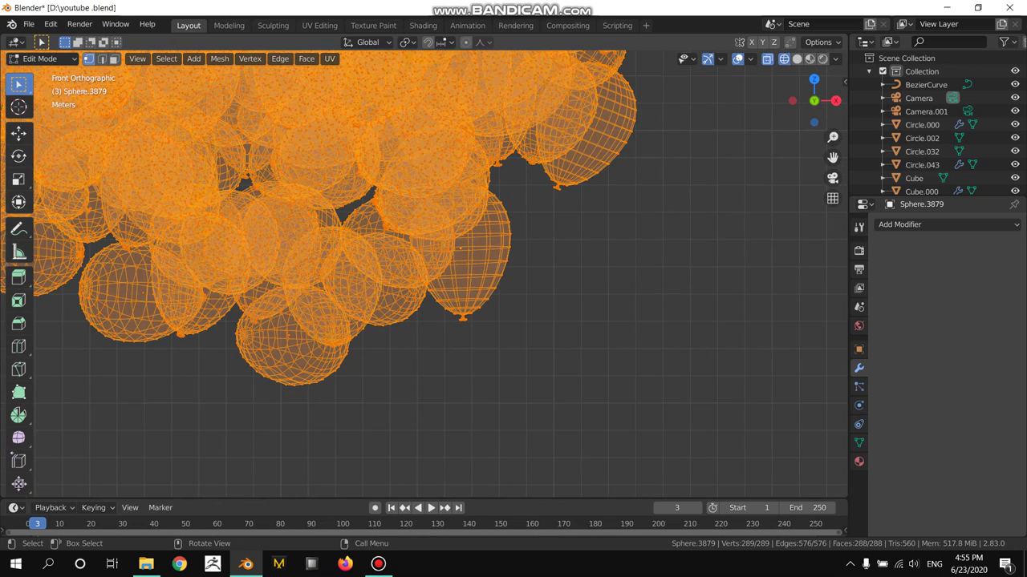
scroll(459, 248, "up", 1)
scroll(475, 236, "up", 1)
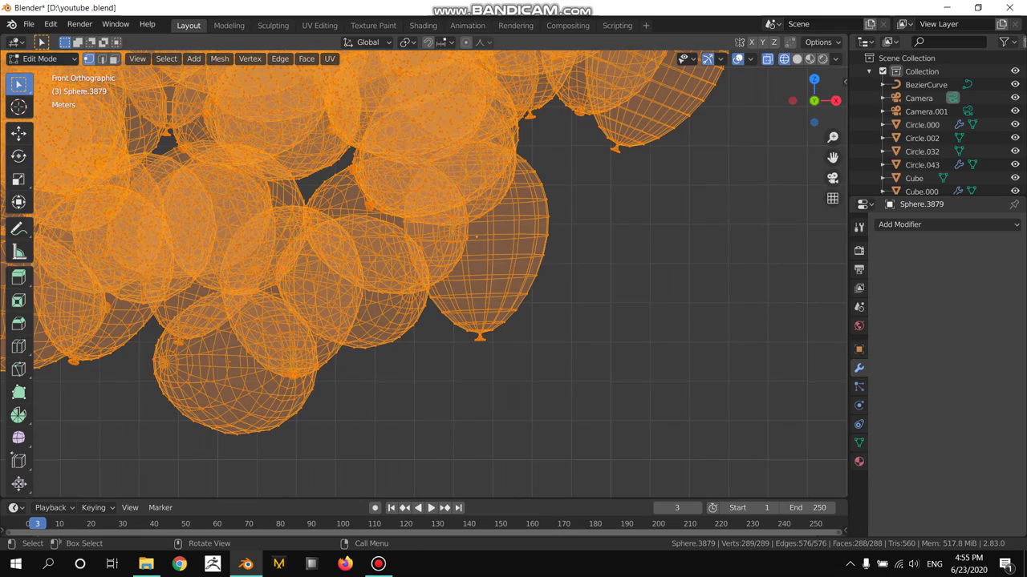
key("s")
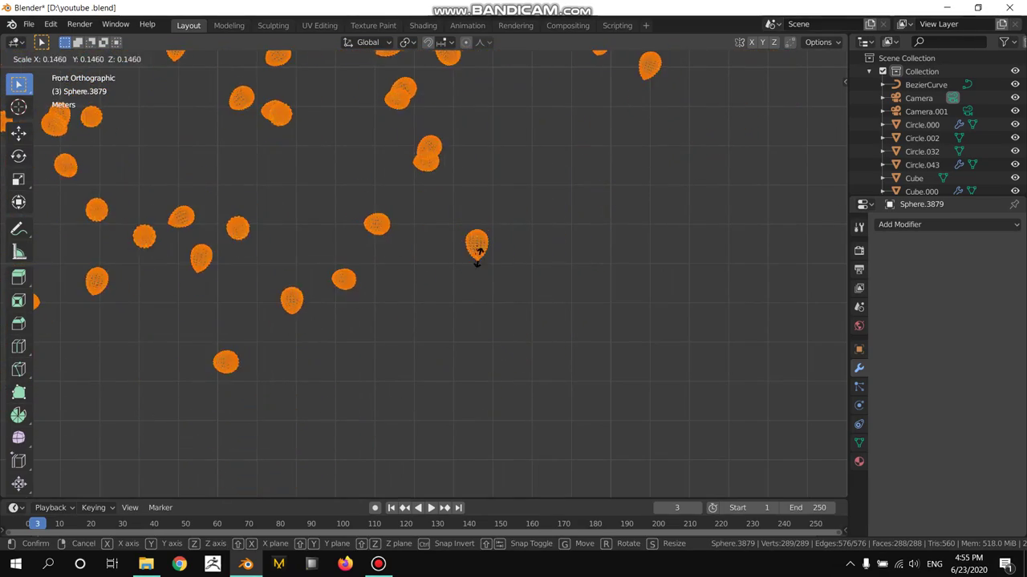
left_click(488, 263)
key("Tab")
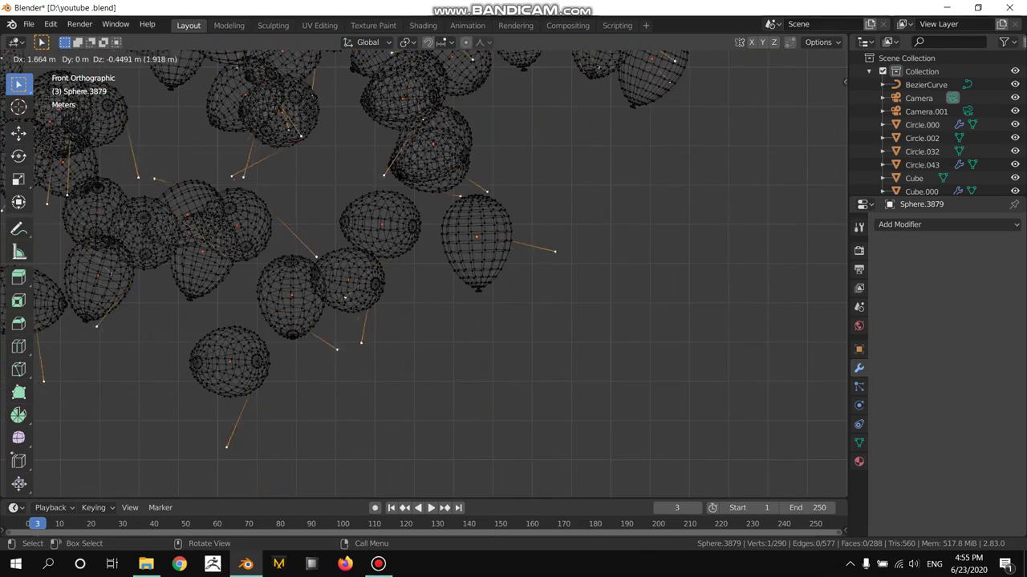
left_click(531, 263)
Switch to solid shading, discard the trial string, and return to Edit Mode.
key("z")
left_click(542, 266)
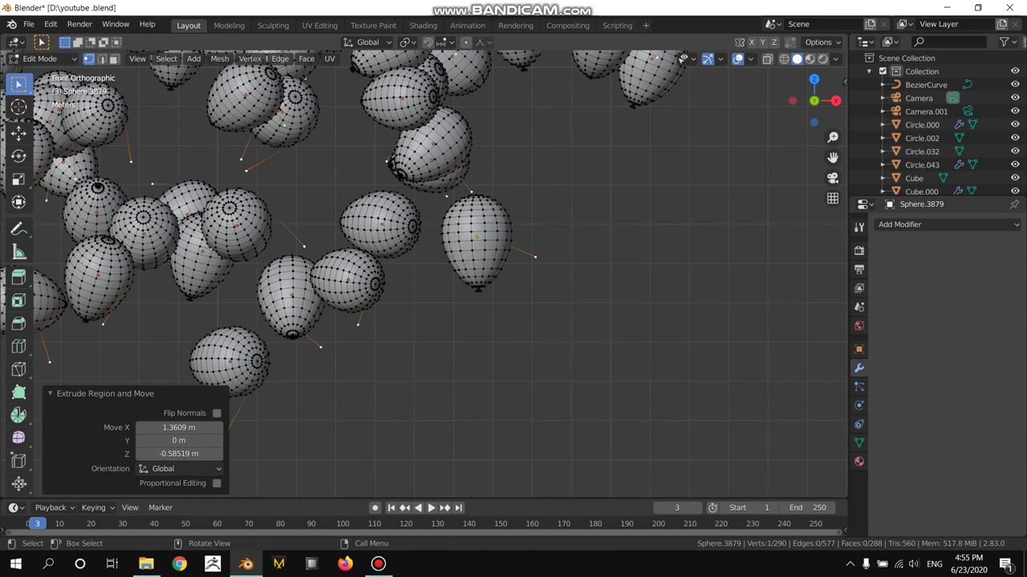
key("Tab")
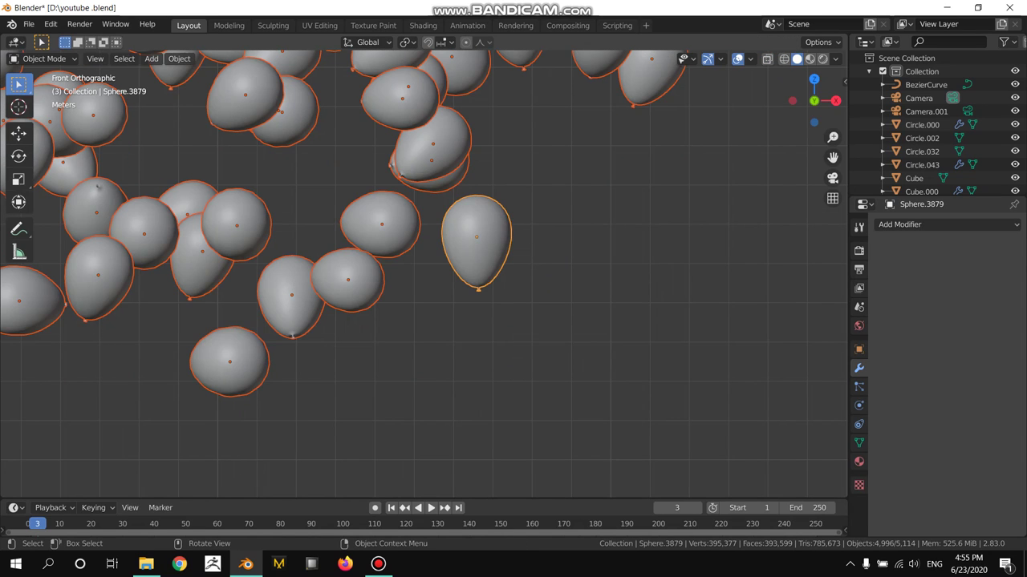
key("Tab")
Select all vertices of the mesh and keep the viewport in solid shading.
key("a")
key("z")
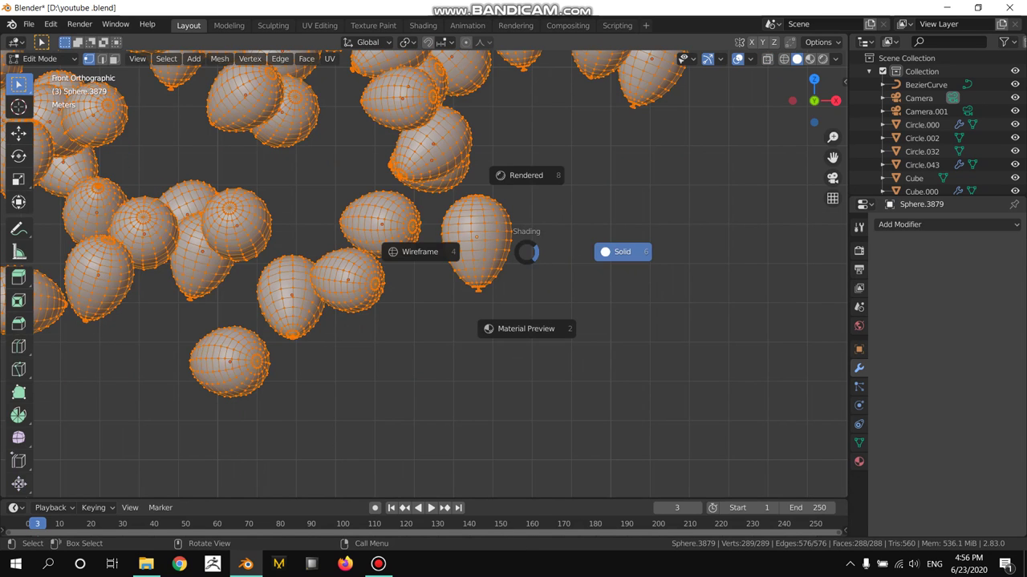
left_click(622, 252)
key("s")
key("Return")
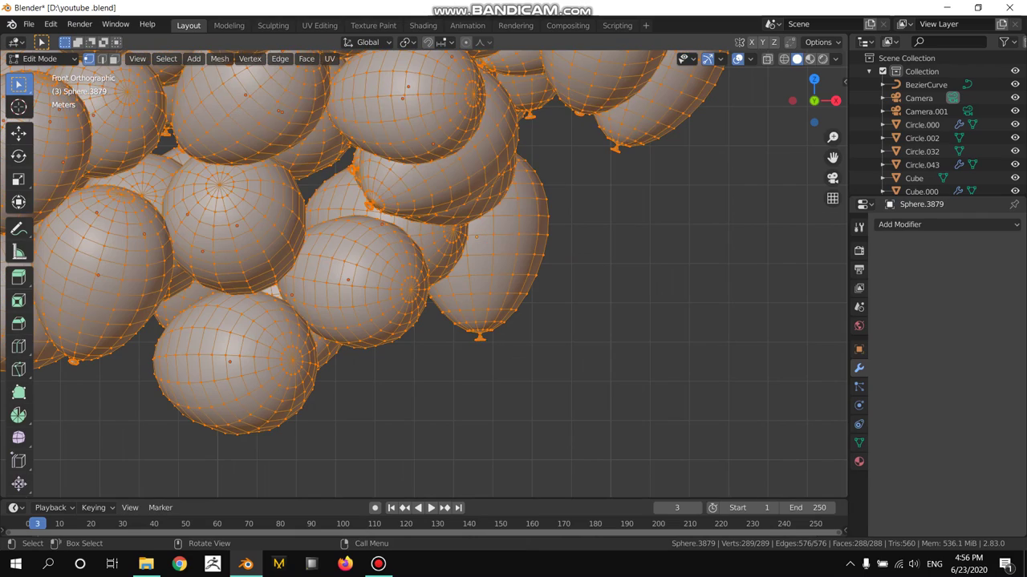
scroll(424, 273, "down", 8)
scroll(424, 272, "down", 3)
Select only balloon Sphere.3879 in Object Mode and enter Edit Mode zoomed on its knot.
key("Tab")
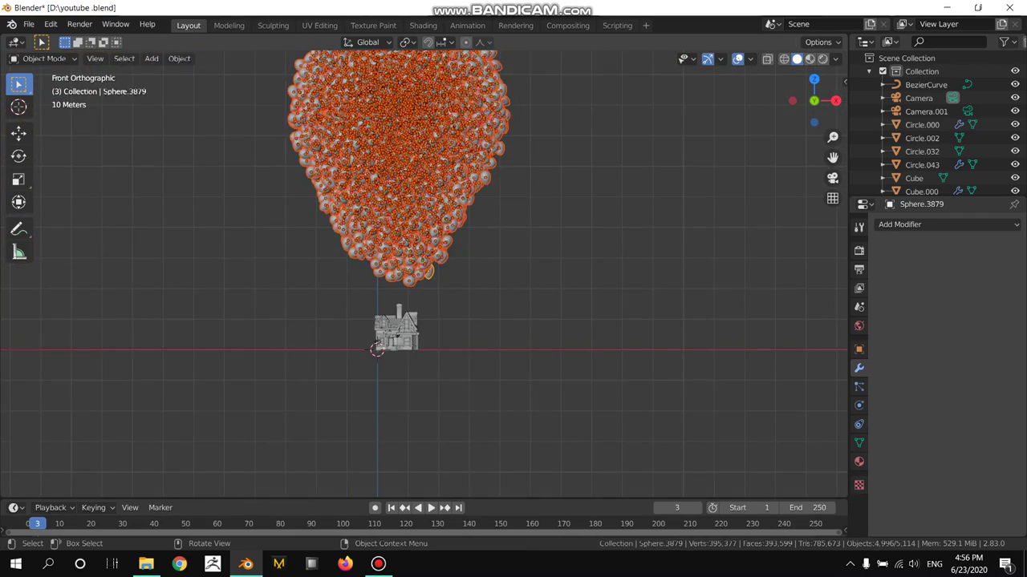
scroll(426, 276, "up", 4)
scroll(425, 277, "up", 3)
scroll(425, 277, "up", 2)
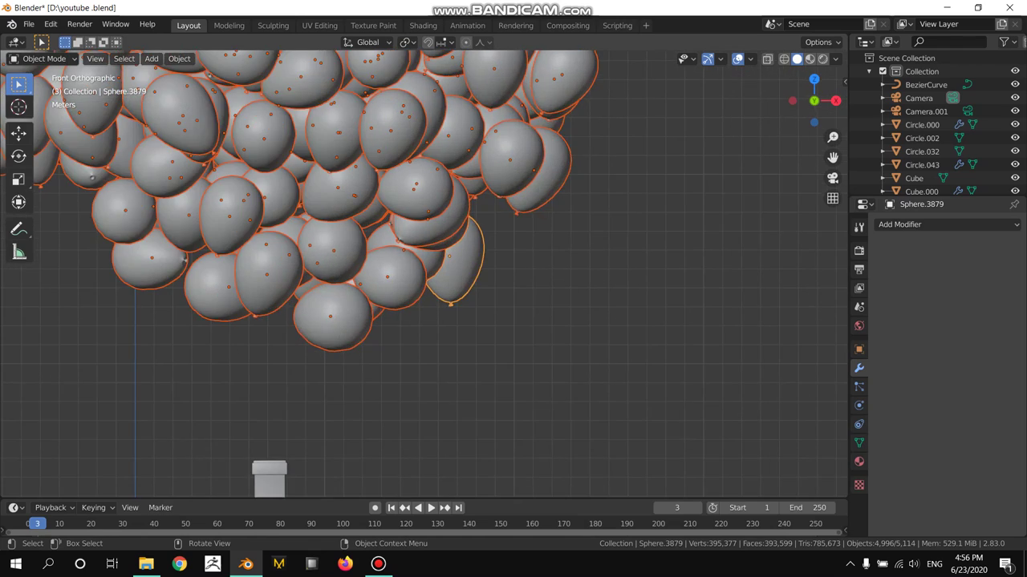
scroll(425, 277, "up", 3)
left_click(429, 277)
key("Tab")
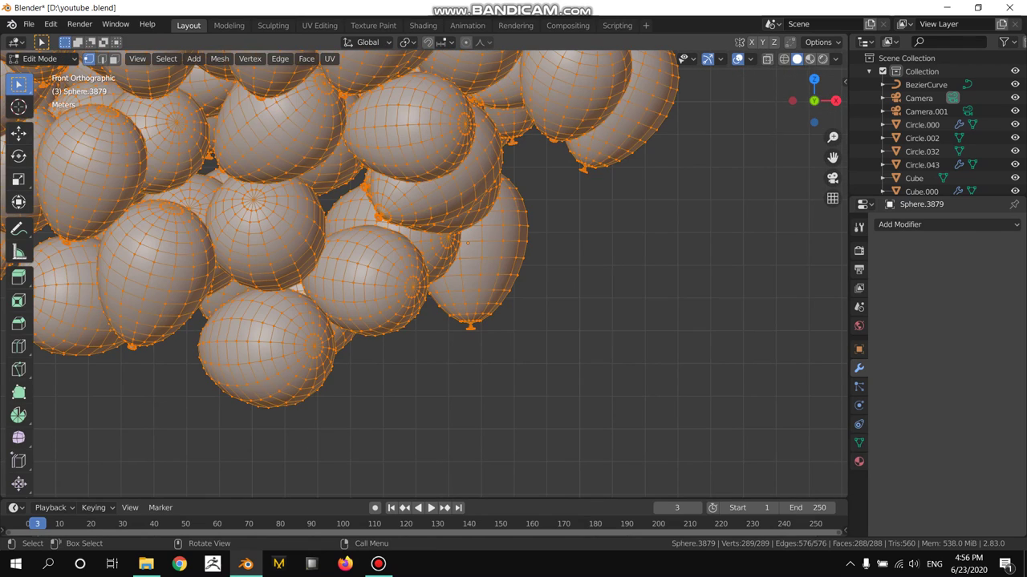
scroll(469, 323, "up", 3)
scroll(470, 323, "up", 3)
scroll(469, 324, "up", 3)
Duplicate the vertex where the knot meets the balloon and move the copy inside the knot.
scroll(470, 323, "up", 3)
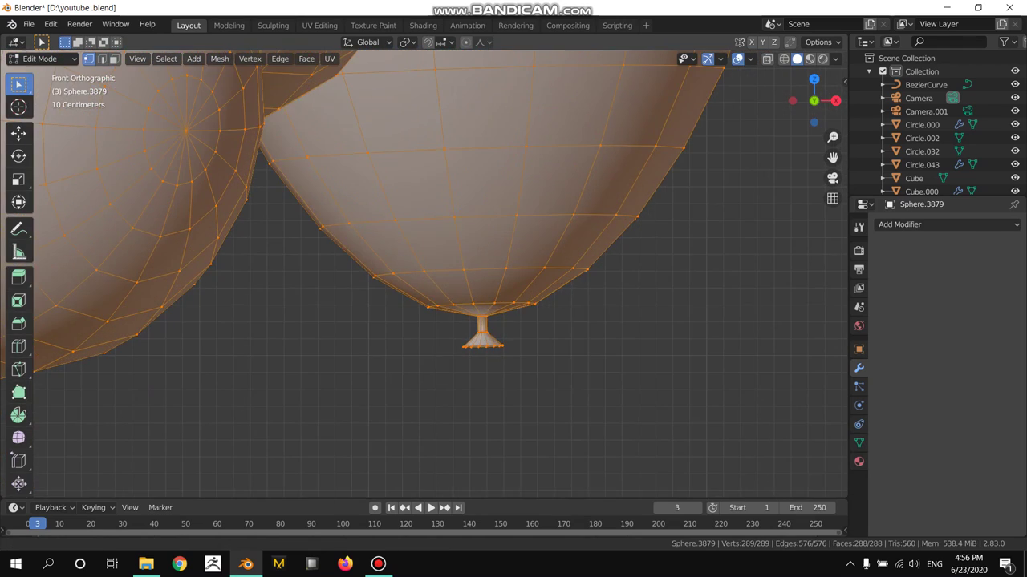
scroll(481, 385, "up", 2)
scroll(481, 385, "up", 1)
left_click(497, 224)
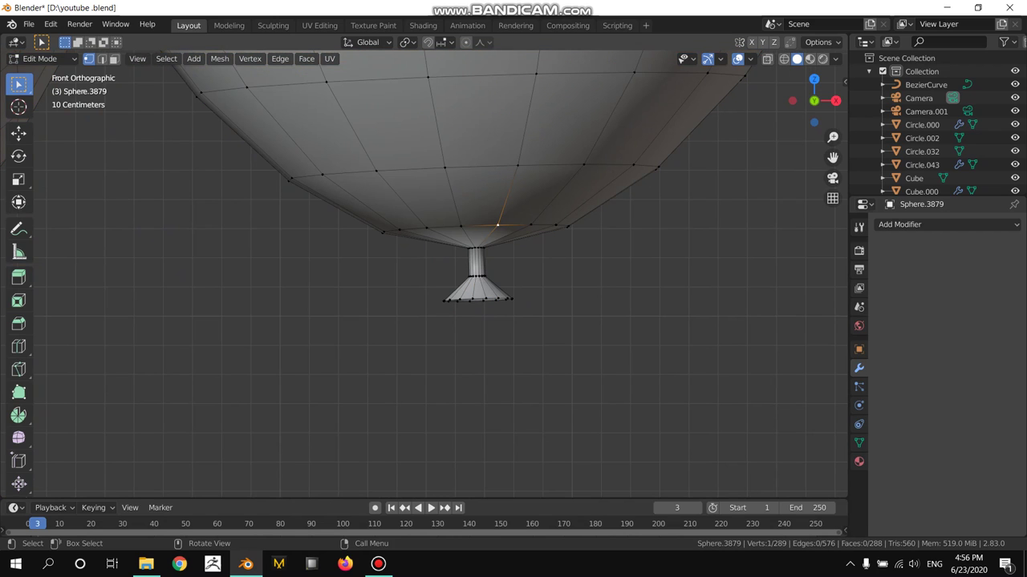
key("shift+d")
left_click(475, 268)
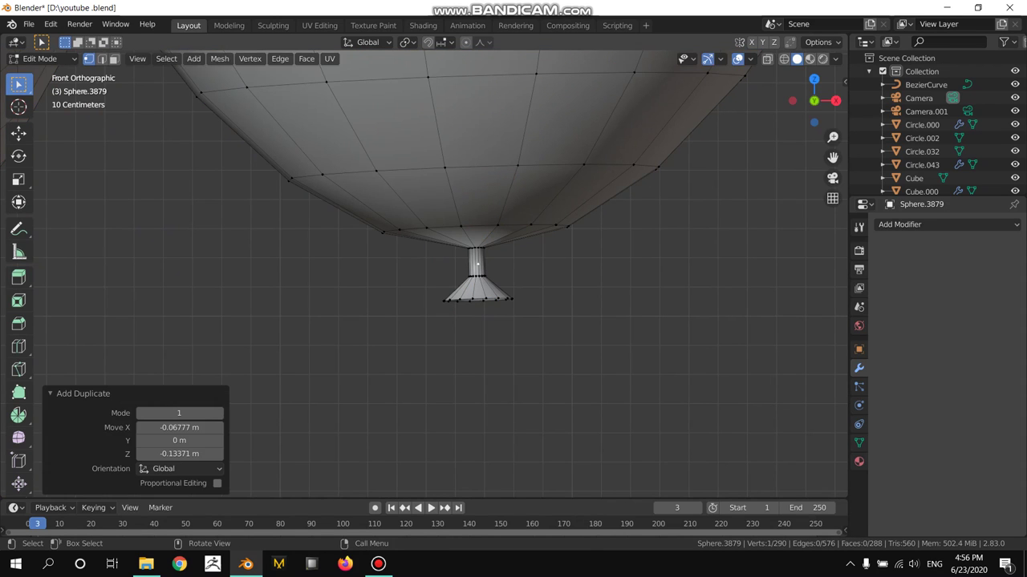
mouse_move(476, 267)
middle_mouse_down()
mouse_move(494, 304)
mouse_move(423, 274)
mouse_move(347, 280)
middle_mouse_up()
scroll(424, 274, "up", 4)
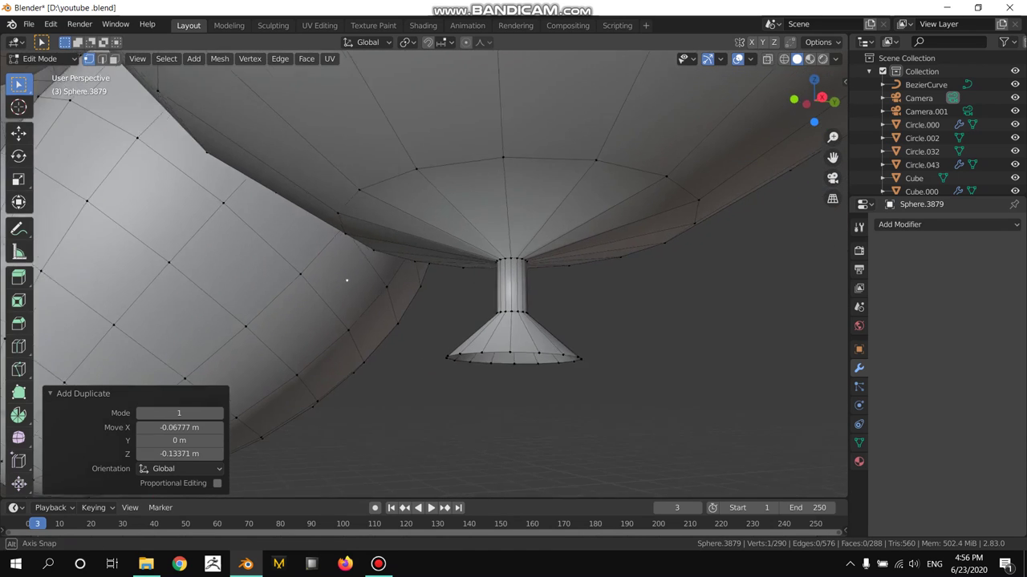
key("g")
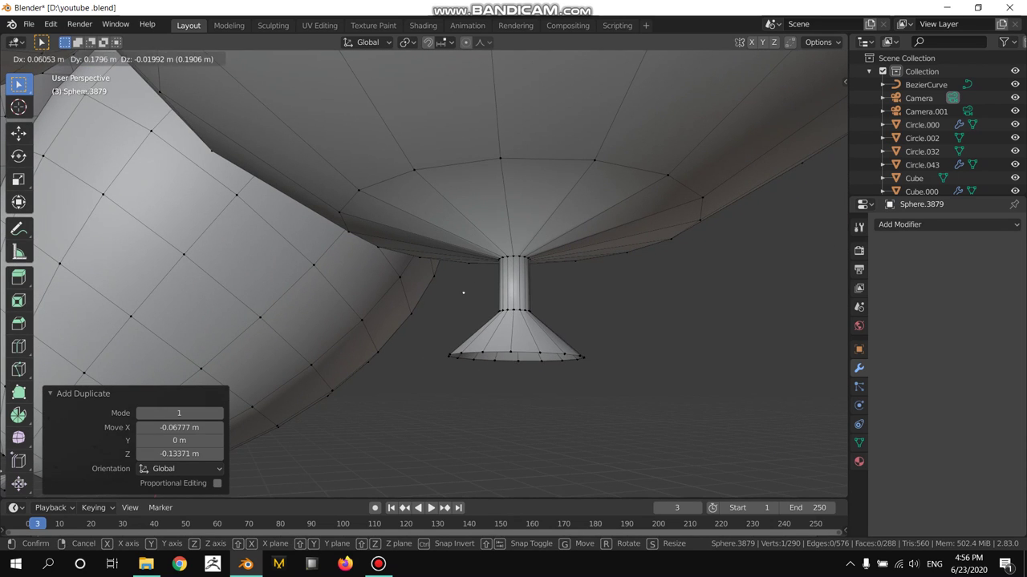
left_click(471, 290)
mouse_move(470, 286)
middle_mouse_down()
mouse_move(390, 264)
mouse_move(407, 265)
middle_mouse_up()
Extrude and reposition the first vertices of the string from the knot.
key("g")
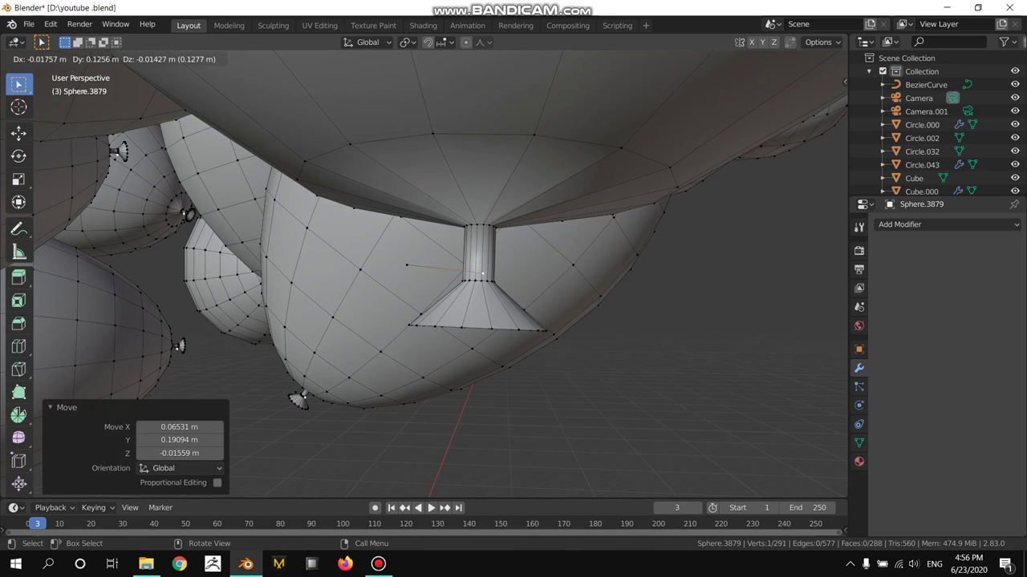
left_click(483, 274)
mouse_move(482, 274)
middle_mouse_down()
mouse_move(610, 289)
mouse_move(447, 268)
mouse_move(419, 284)
mouse_move(297, 291)
mouse_move(344, 286)
mouse_move(327, 284)
middle_mouse_up()
key("e")
left_click(474, 277)
key("g")
left_click(301, 293)
Extrude two more string vertices, then a vertical segment straight down along Z.
key("e")
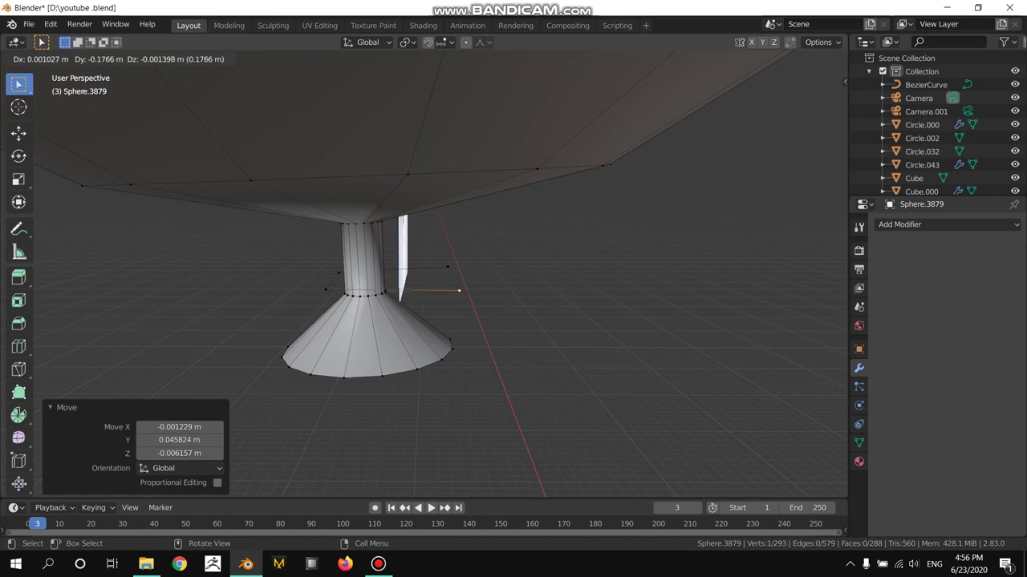
left_click(412, 286)
mouse_move(412, 286)
middle_mouse_down()
mouse_move(377, 286)
mouse_move(401, 289)
middle_mouse_up()
key("e")
left_click(425, 368)
key("e")
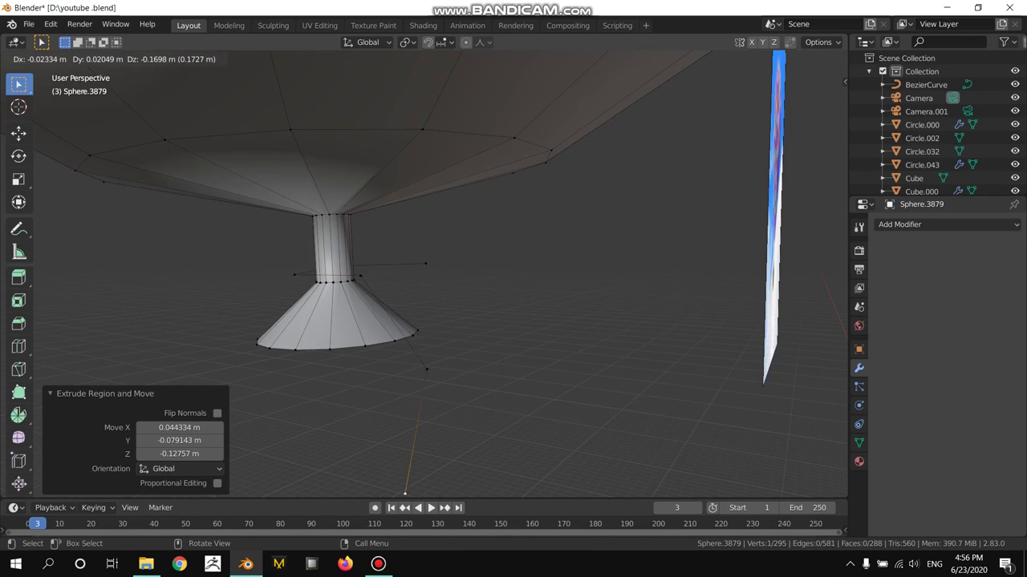
key("z")
left_click(426, 475)
Nudge the loose vertex beside the knot and select the string's bottom vertex.
left_click(425, 263)
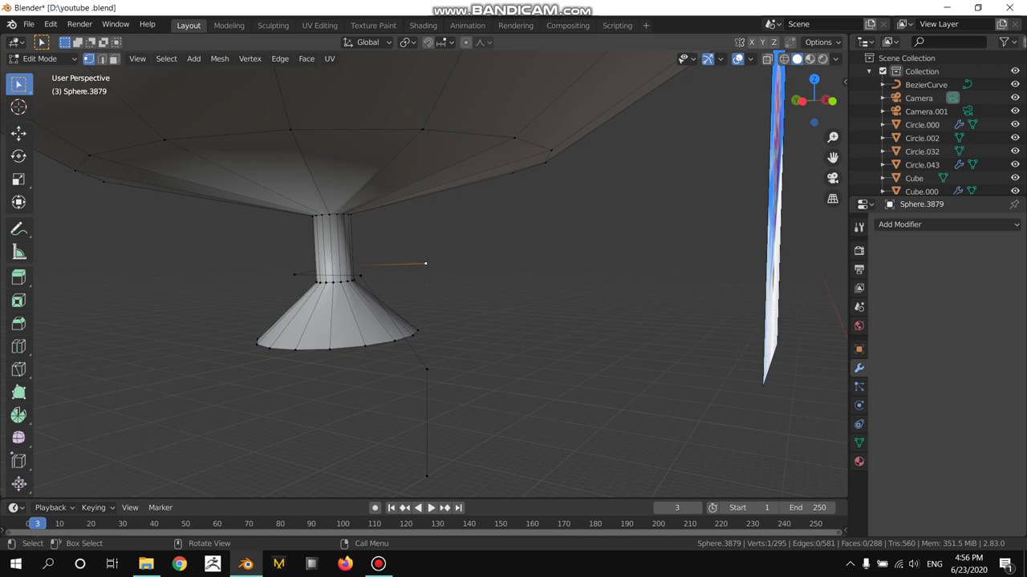
middle_click_drag(425, 265, 401, 277)
key("g")
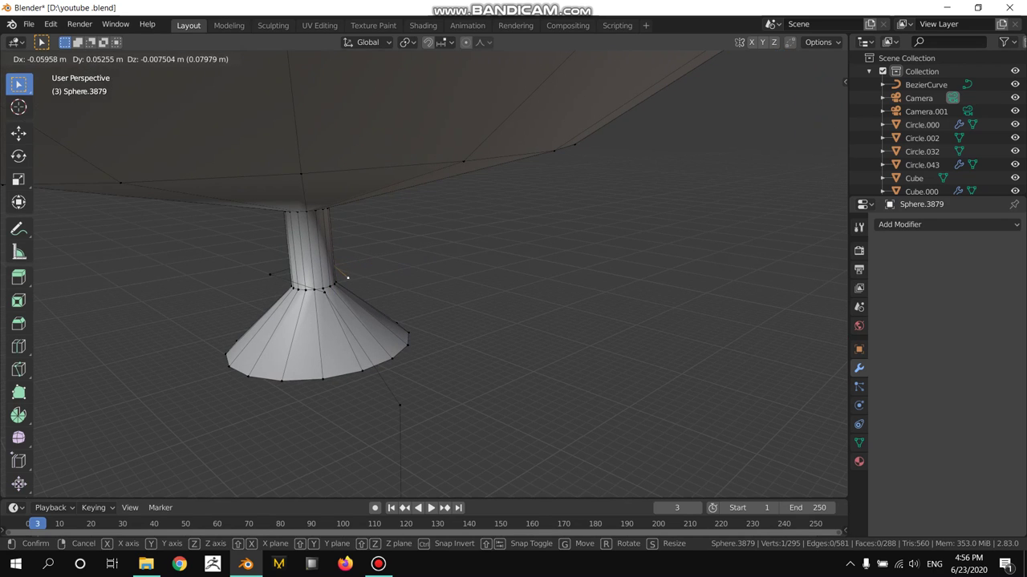
left_click(349, 276)
mouse_move(348, 276)
middle_mouse_down()
mouse_move(360, 263)
mouse_move(417, 264)
mouse_move(420, 207)
middle_mouse_up()
left_click(416, 262)
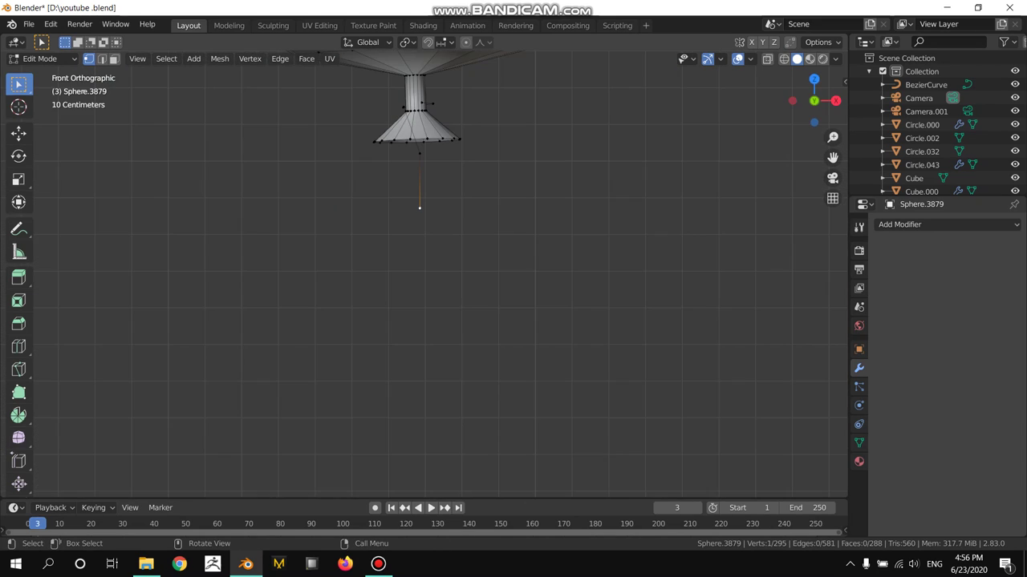
Drop the string end vertices straight down along Z, the last move by 15.9 m.
scroll(419, 208, "down", 3)
scroll(420, 208, "down", 2)
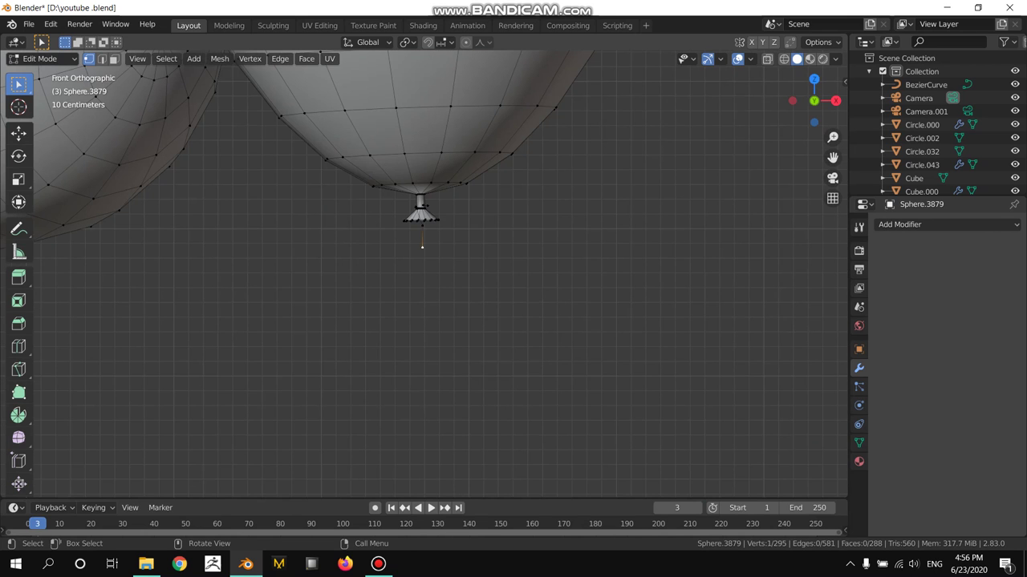
mouse_move(420, 210)
middle_mouse_down("shift")
mouse_move(552, 243)
mouse_move(481, 245)
middle_mouse_up("shift")
scroll(552, 244, "down", 5)
scroll(552, 244, "up", 3)
scroll(425, 272, "up", 1)
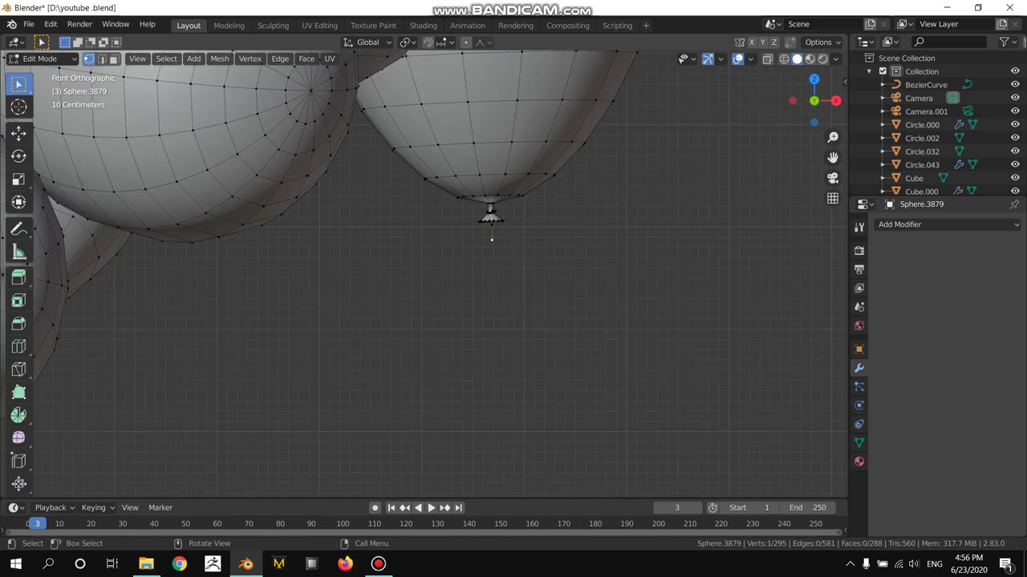
scroll(425, 273, "up", 1)
scroll(425, 273, "up", 1)
scroll(425, 273, "up", 2)
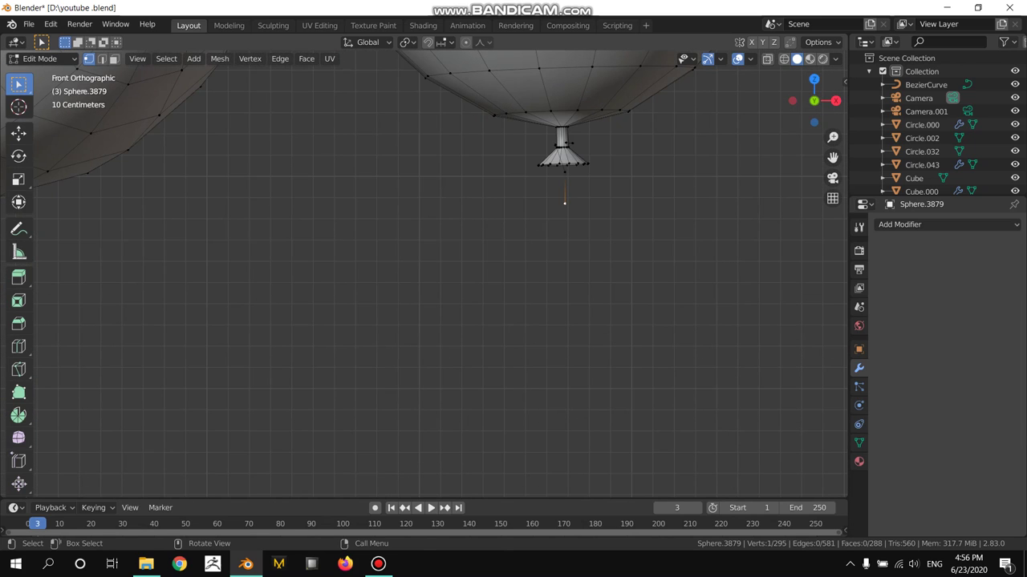
key("g")
key("z")
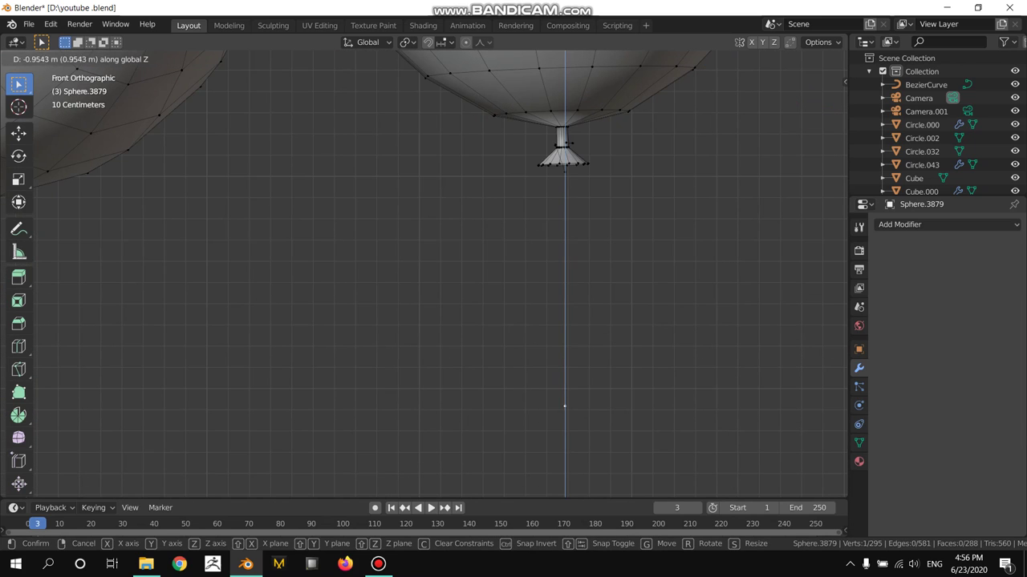
key("Return")
scroll(542, 321, "down", 1)
scroll(433, 272, "down", 3)
scroll(433, 273, "down", 2)
key("g")
key("z")
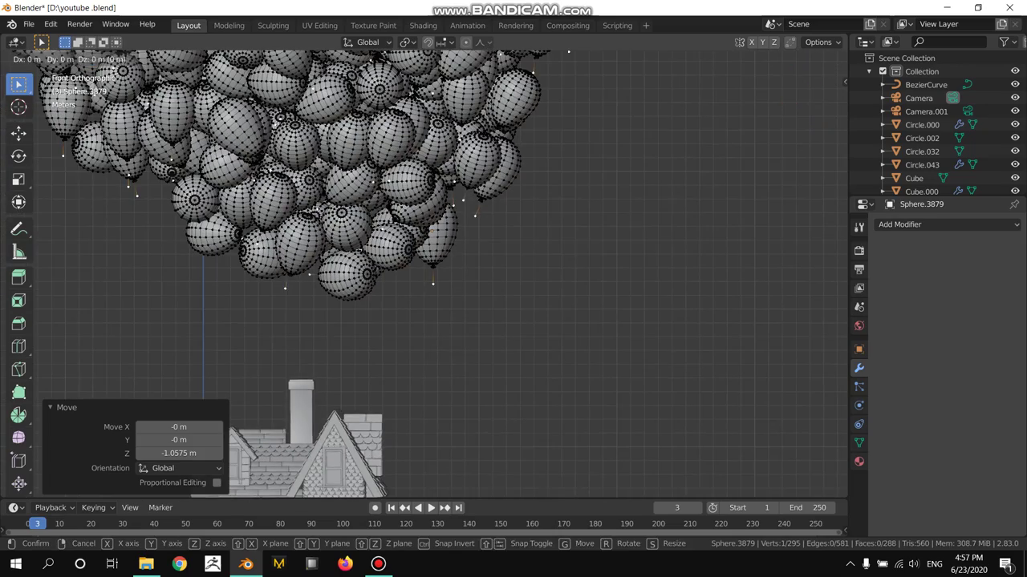
key("Return")
Push the string ends further down along Z, by 78.7 m and then to about 797 m.
scroll(433, 272, "down", 3)
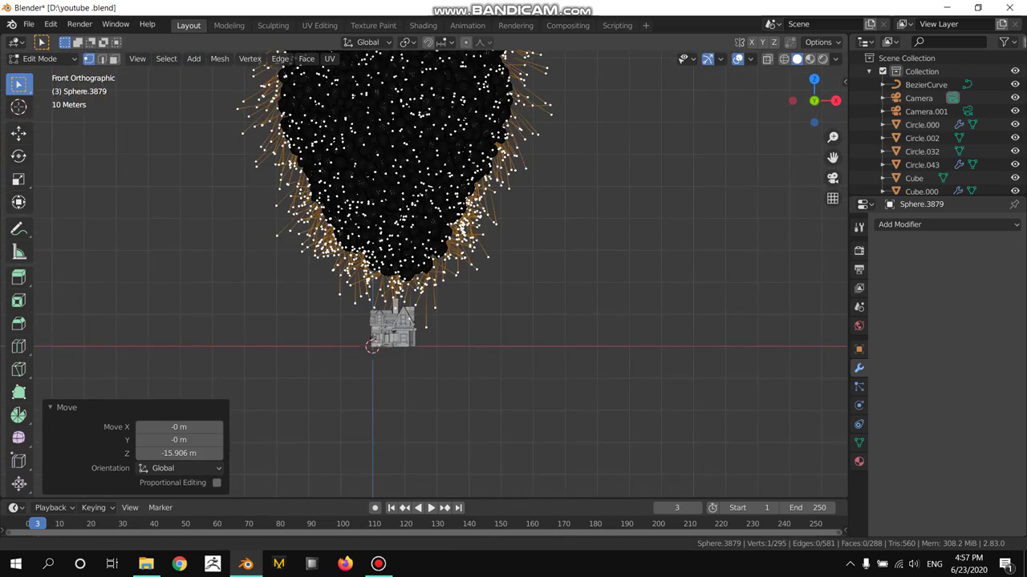
key("z")
key("Return")
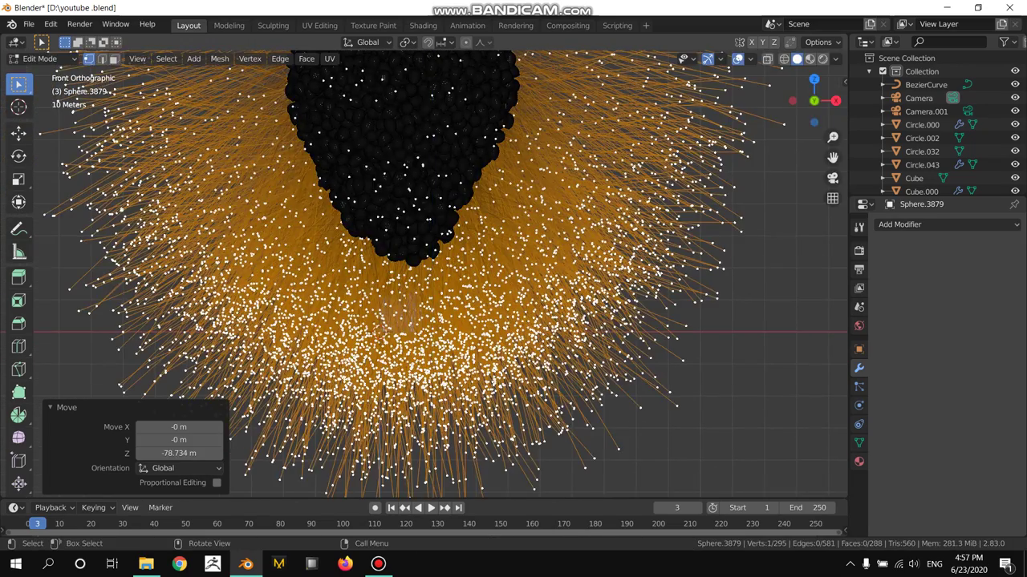
scroll(433, 273, "down", 5)
scroll(433, 272, "down", 1)
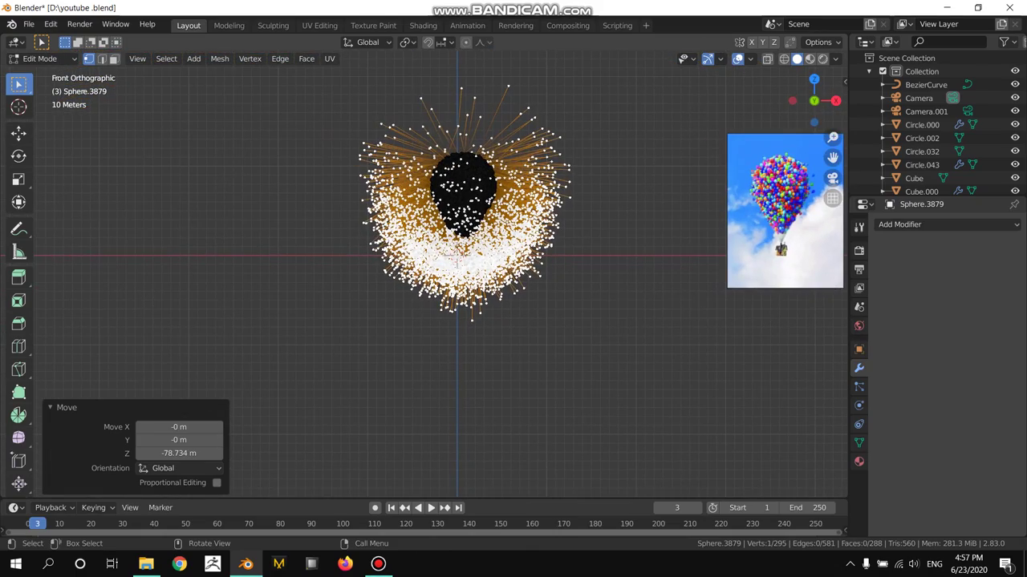
key("g")
key("z")
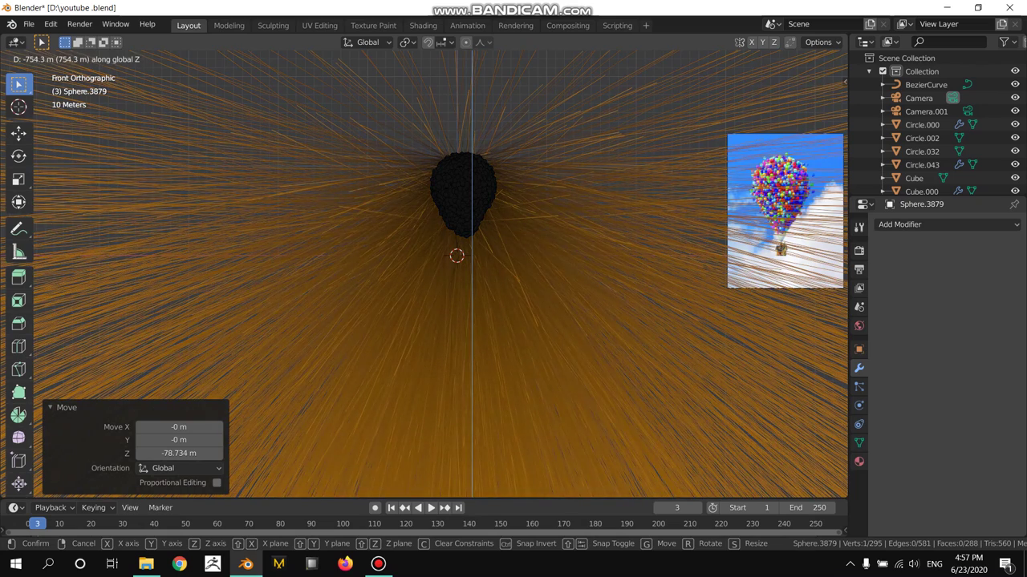
left_click(82, 91)
Readjust the string ends along Z from 858.8 m to 540 m down and pick the Annotate tool.
scroll(83, 91, "down", 3)
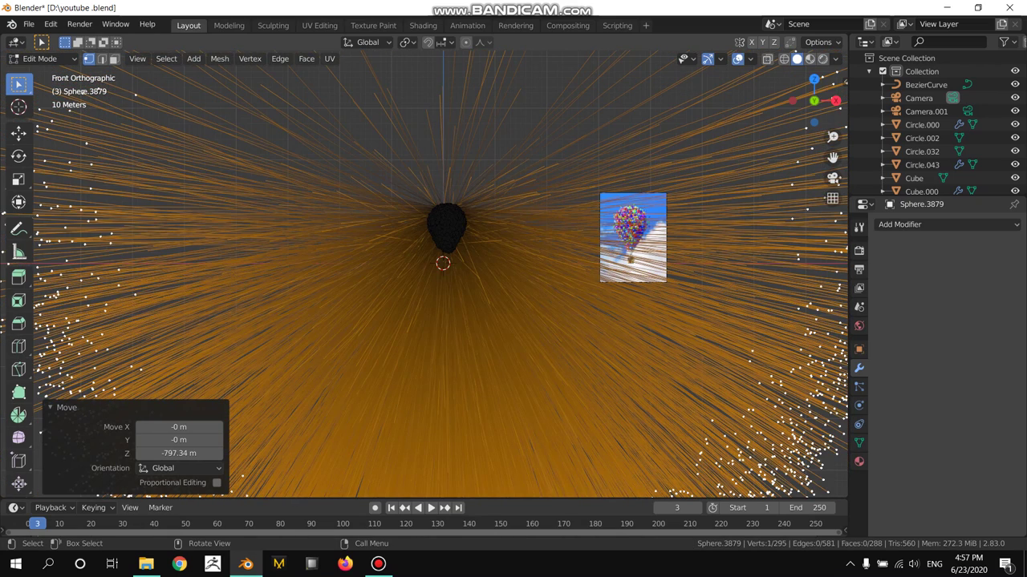
scroll(83, 92, "down", 2)
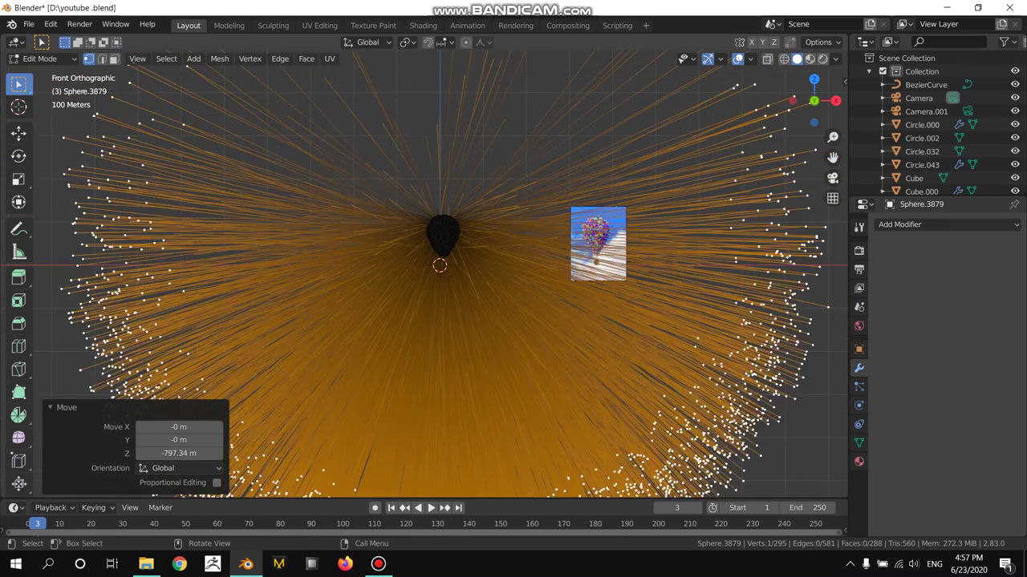
scroll(83, 92, "down", 2)
scroll(83, 92, "down", 2)
scroll(83, 92, "down", 2)
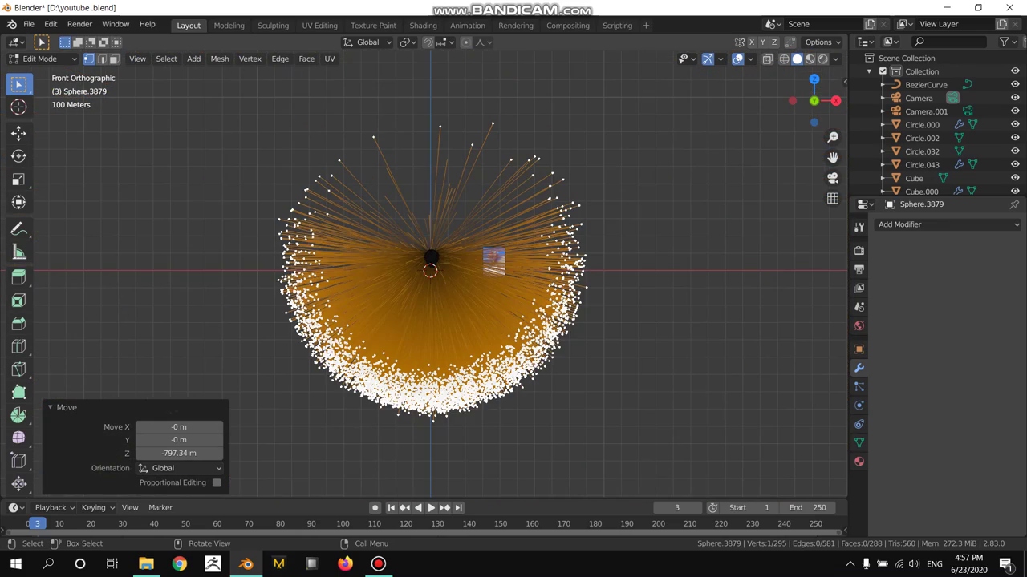
scroll(82, 92, "up", 1)
scroll(82, 91, "up", 2)
scroll(83, 92, "up", 2)
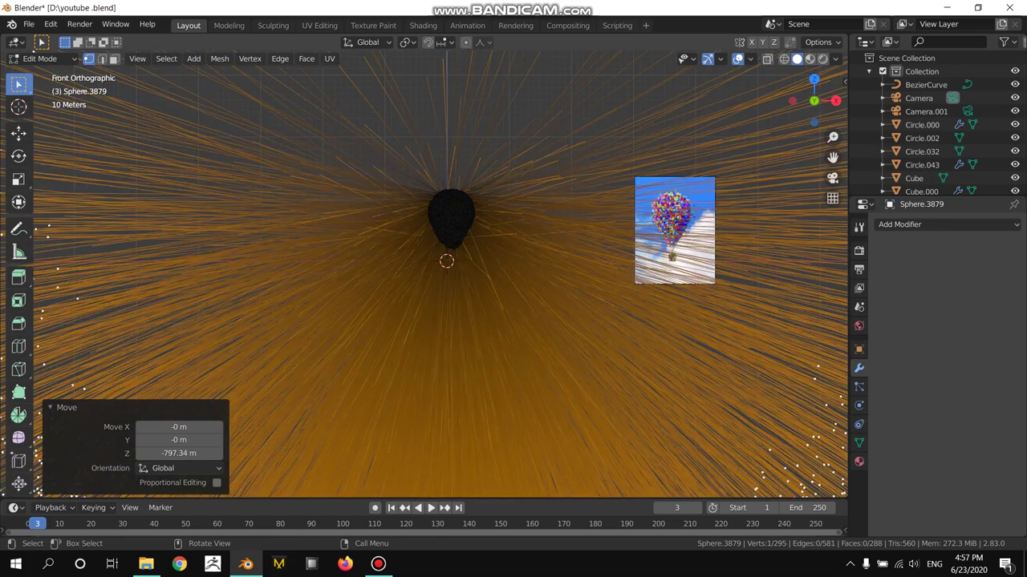
scroll(83, 92, "down", 2)
scroll(82, 92, "down", 2)
scroll(83, 91, "down", 2)
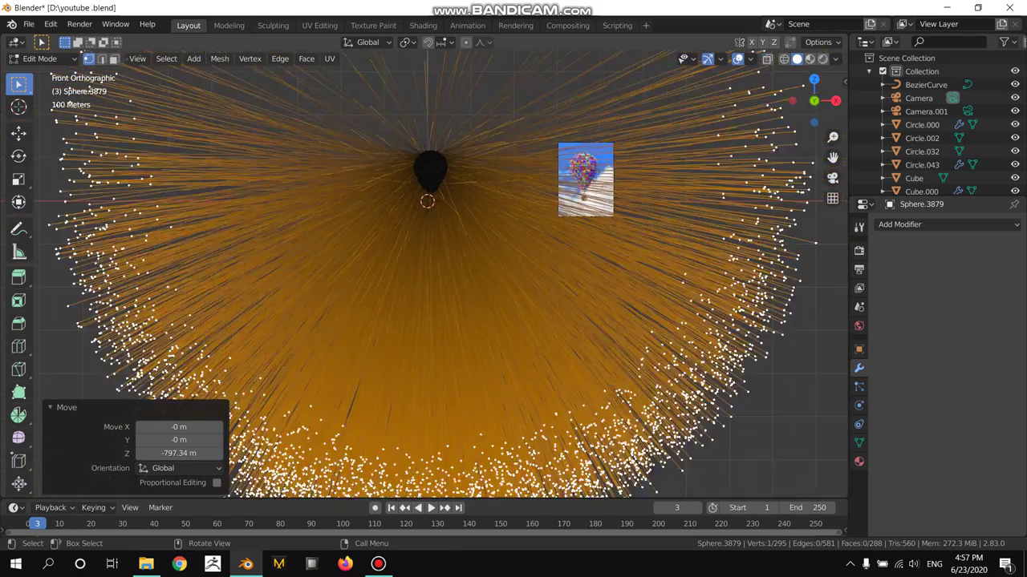
scroll(83, 91, "down", 2)
key("g")
key("Return")
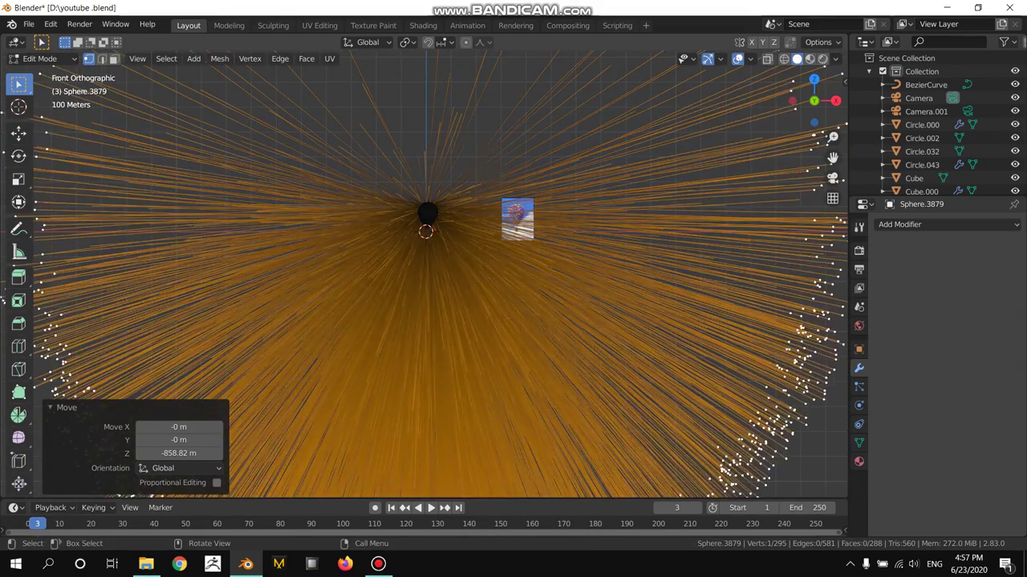
scroll(114, 78, "up", 1)
key("g")
key("z")
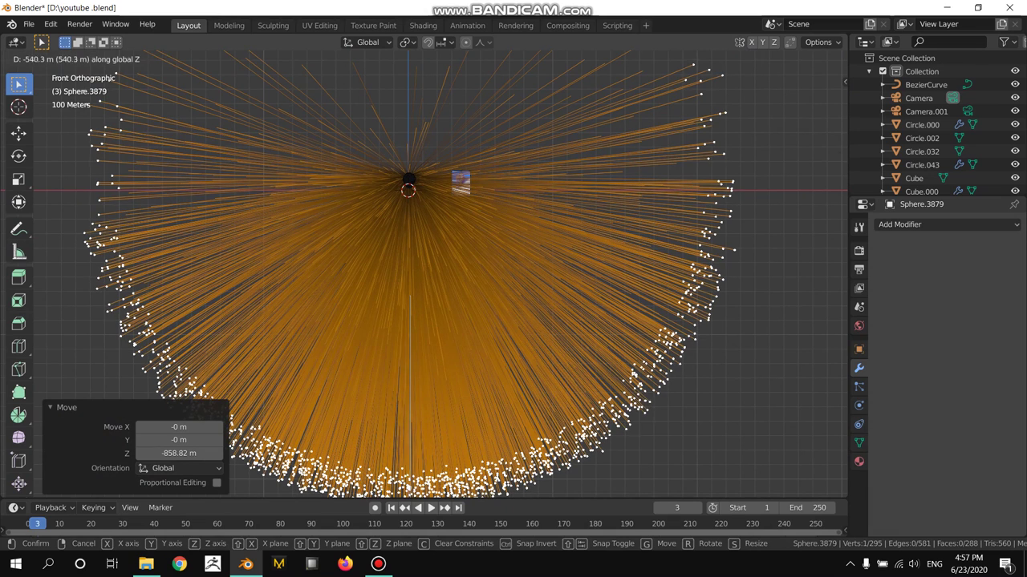
left_click(115, 78)
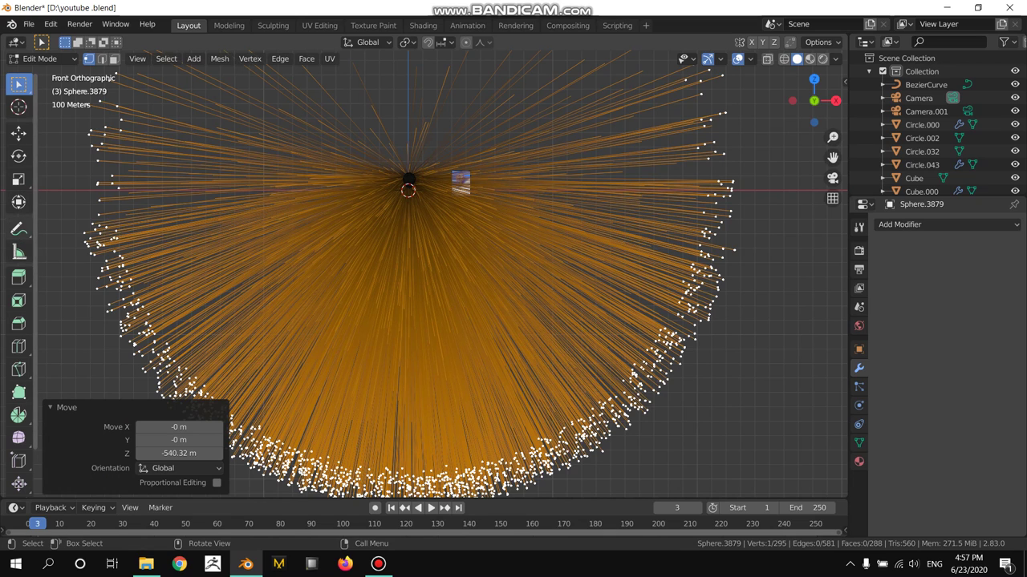
left_click(18, 228)
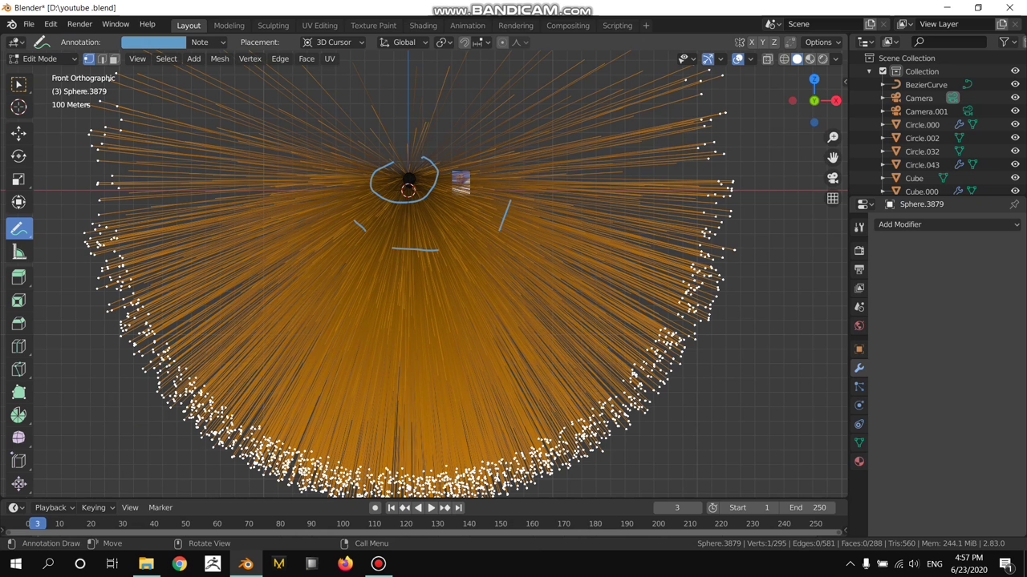
Switch briefly to the 3D cursor tool, then back to box selection.
scroll(425, 281, "down", 1)
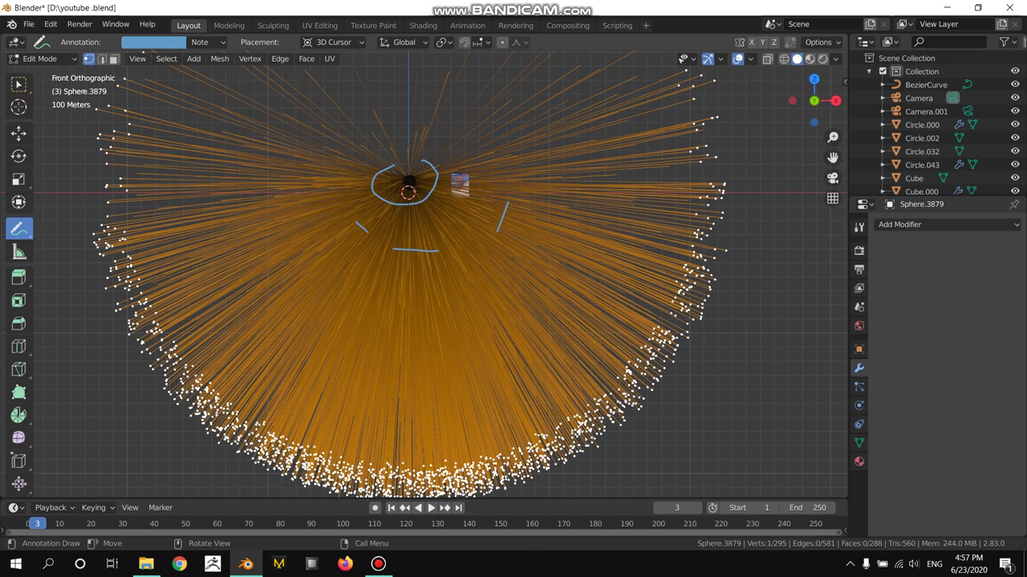
scroll(71, 93, "down", 1)
scroll(71, 93, "down", 1)
scroll(71, 93, "up", 3)
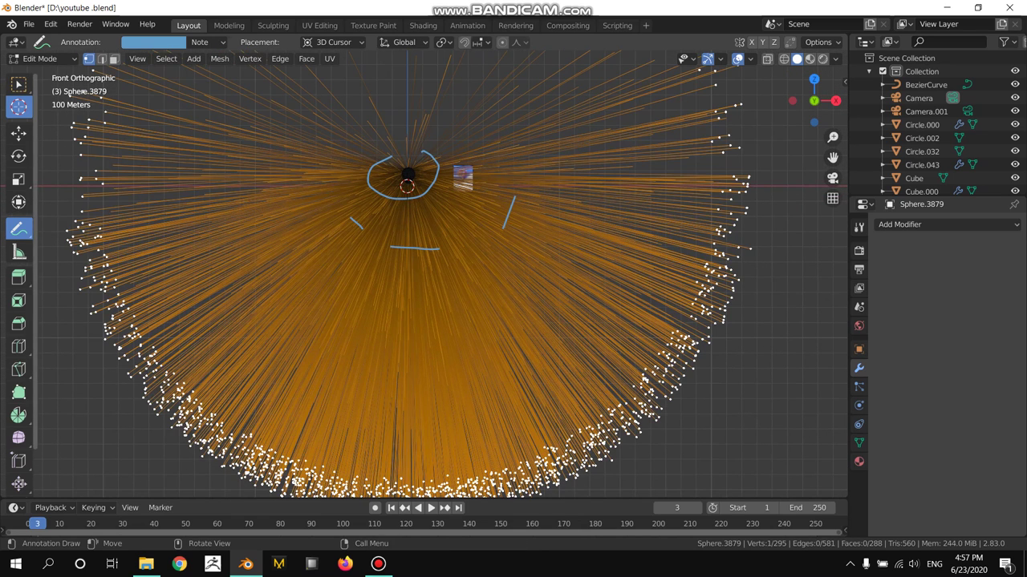
left_click(19, 107)
left_click(19, 84)
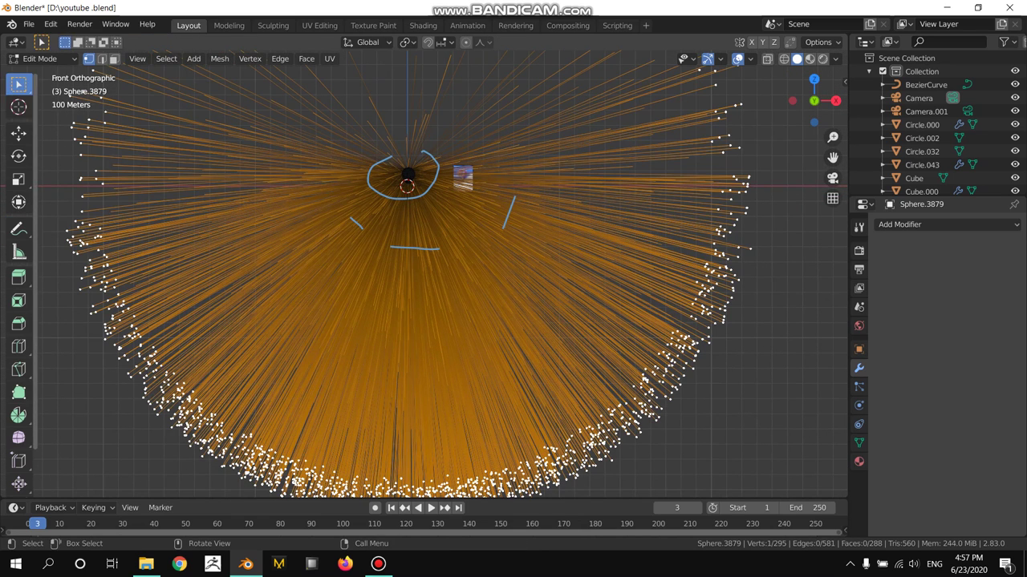
Lower the string ends along Z in two moves, totalling 2322 m.
scroll(423, 289, "down", 1)
scroll(423, 288, "down", 1)
scroll(424, 277, "up", 1)
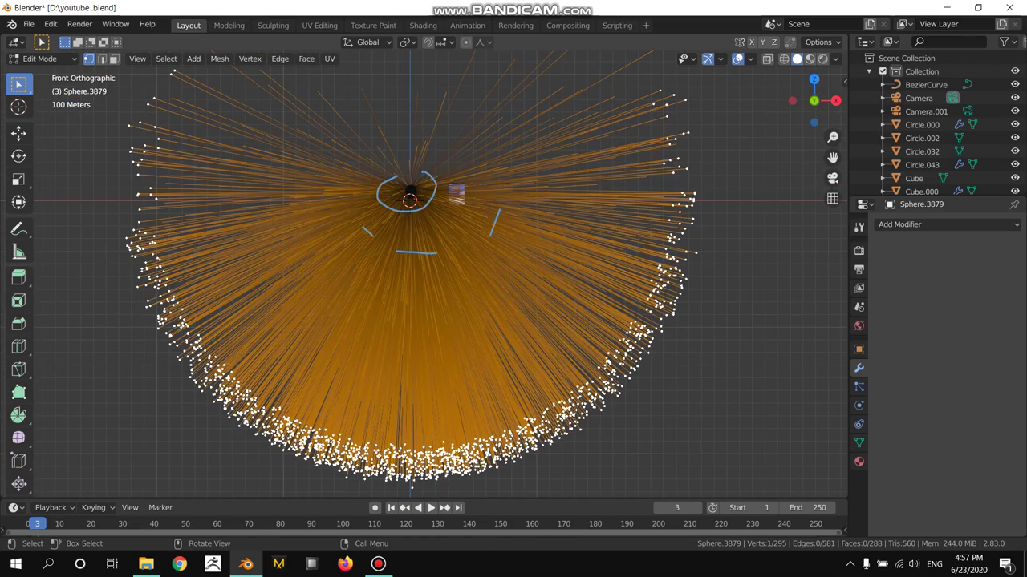
key("g")
key("z")
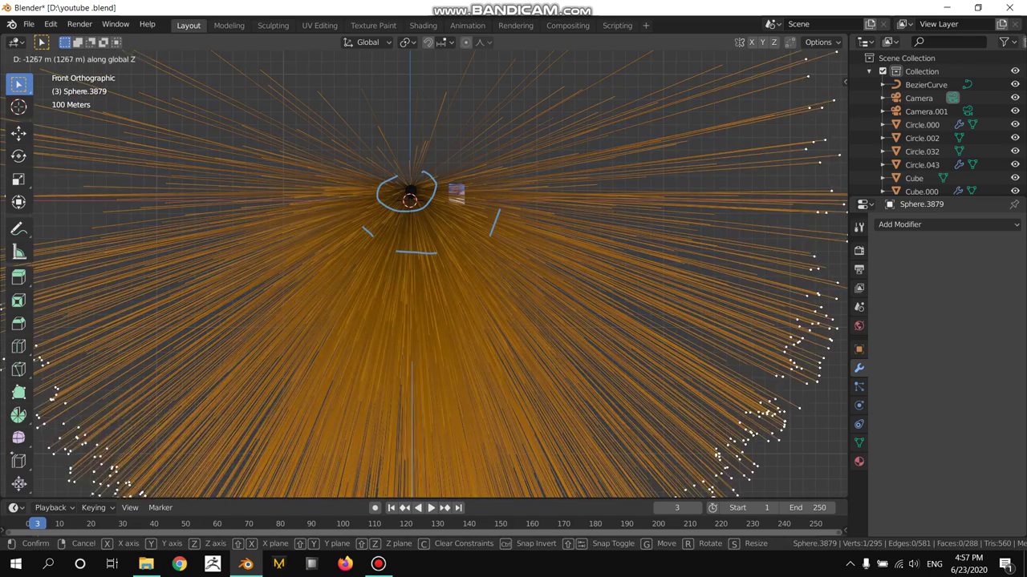
key("Return")
scroll(424, 277, "down", 2)
key("g")
key("z")
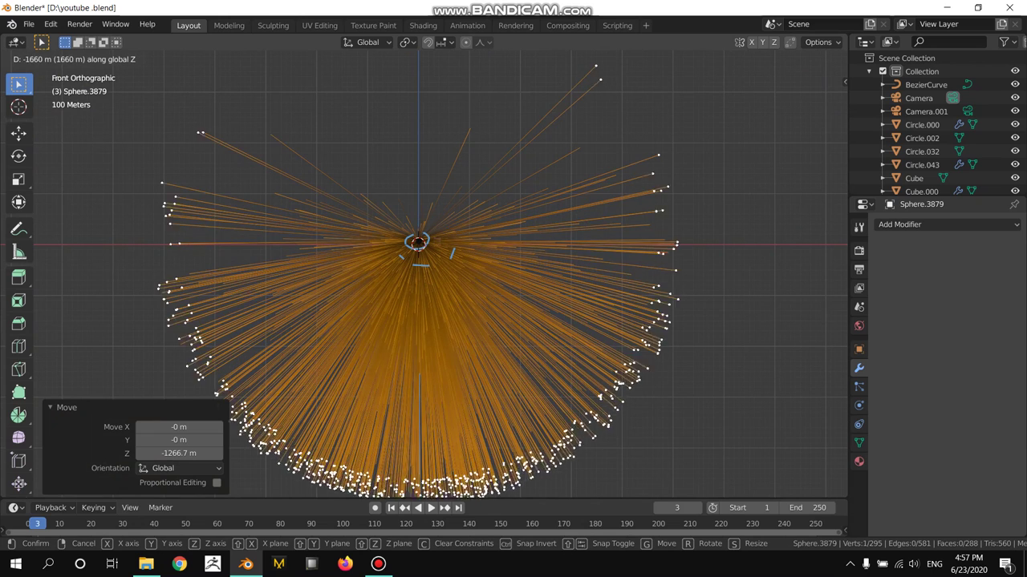
key("Return")
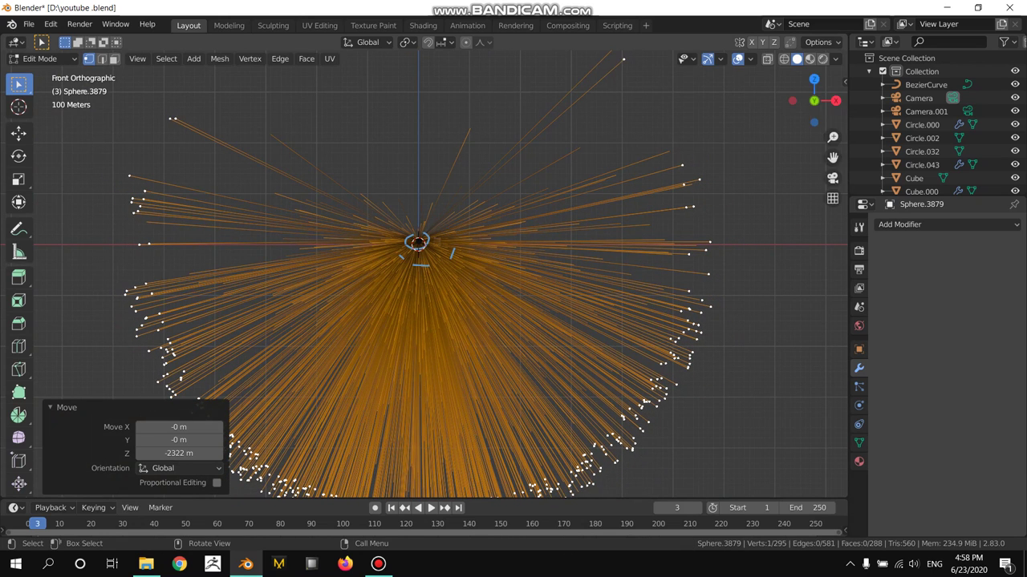
Raise the viewport Clip End to 100000 m in the sidebar's View tab.
key("n")
left_click(840, 133)
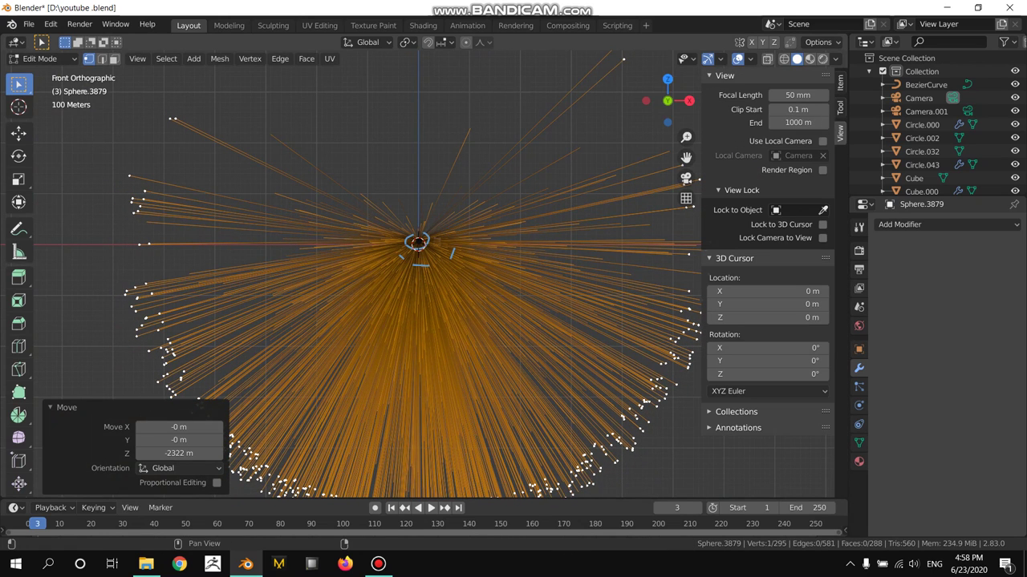
left_click(798, 122)
type("10")
key("Return")
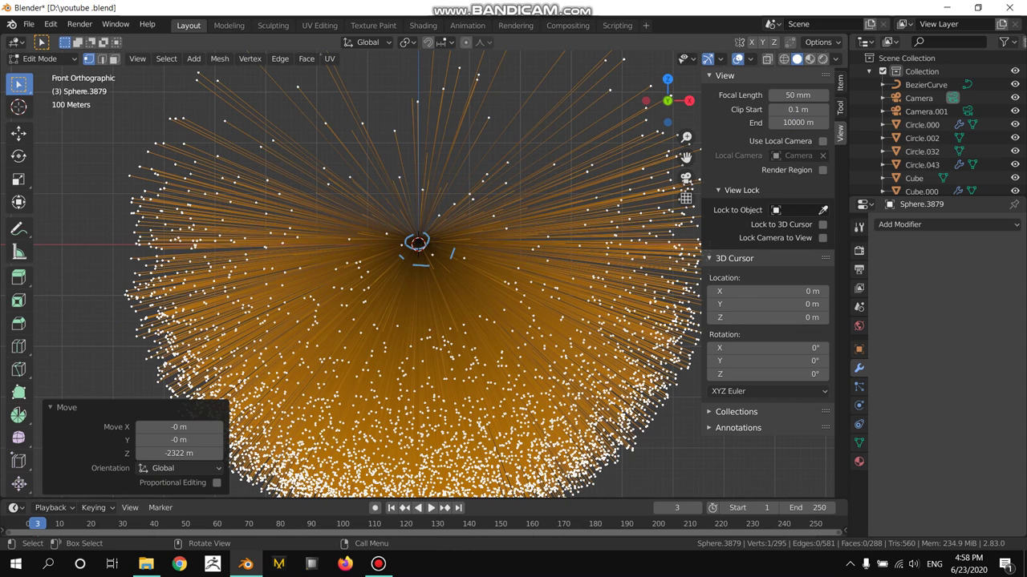
left_click(798, 122)
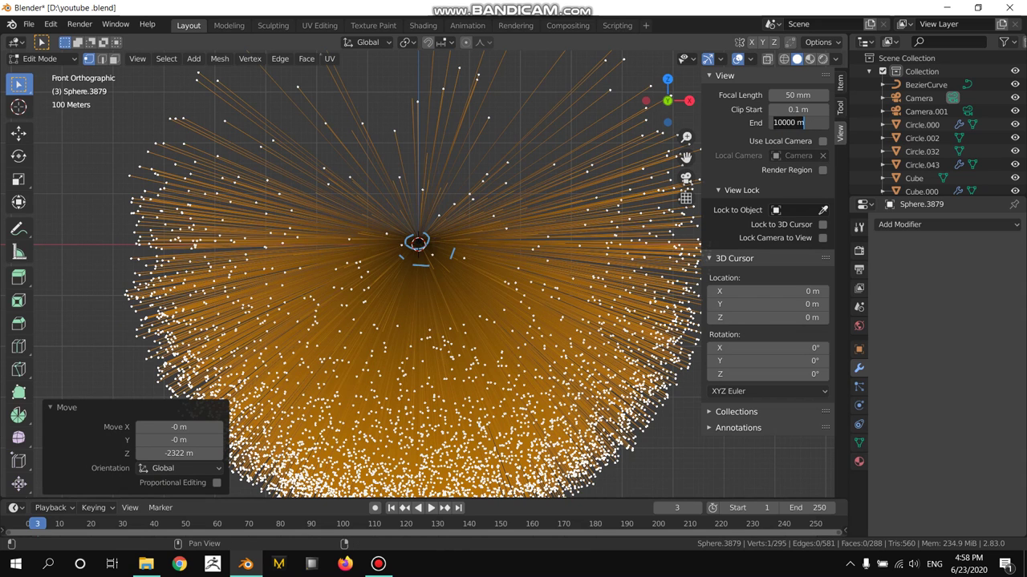
type("1")
key("Return")
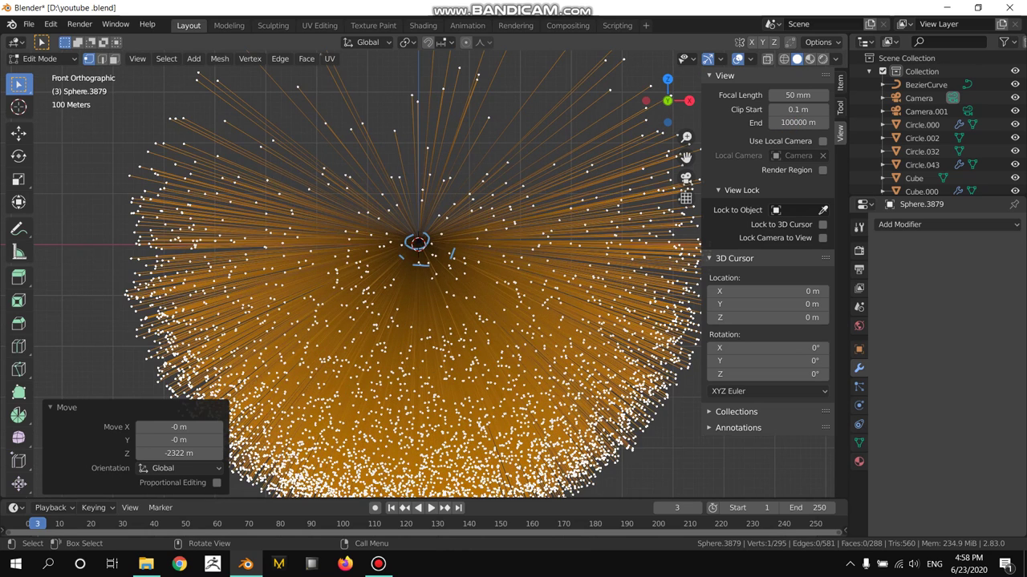
key("n")
Move the string ends along Z down to -12424 m.
scroll(422, 273, "down", 4)
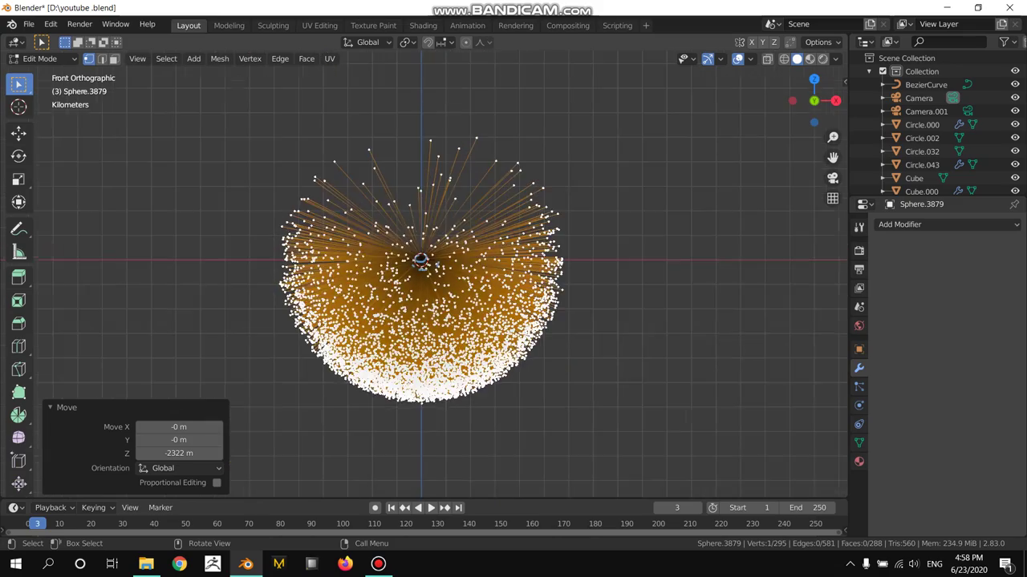
scroll(422, 273, "down", 1)
scroll(422, 273, "down", 1)
key("g")
key("z")
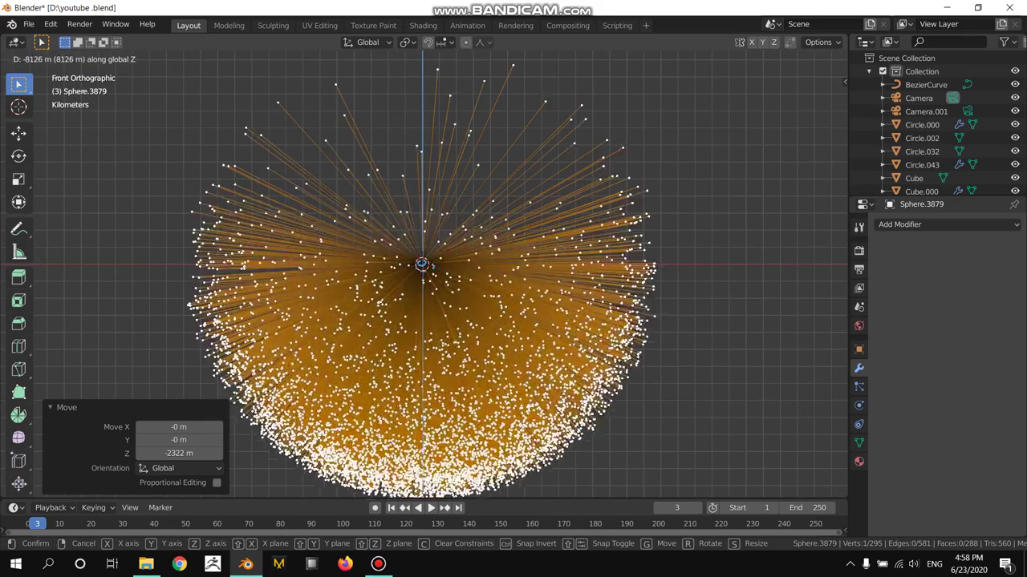
left_click(434, 266)
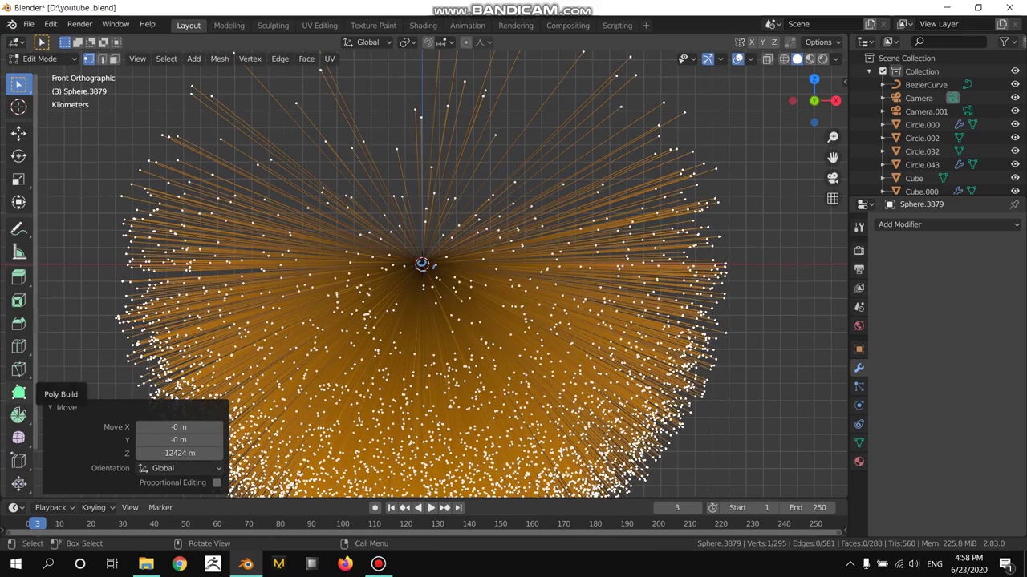
scroll(433, 266, "up", 4)
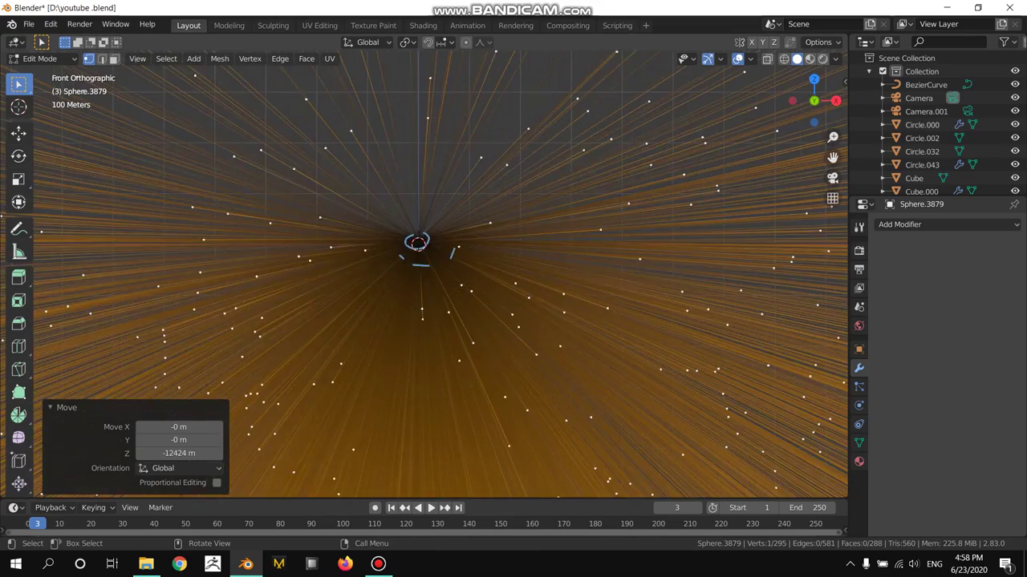
scroll(433, 267, "up", 4)
scroll(433, 266, "up", 2)
scroll(425, 271, "up", 1)
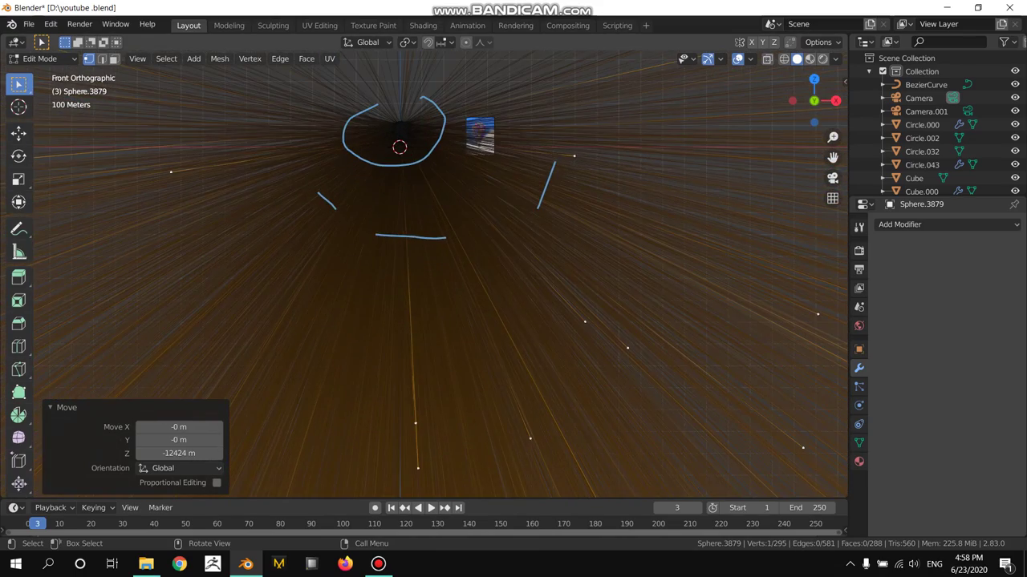
scroll(423, 265, "down", 4)
scroll(424, 265, "down", 3)
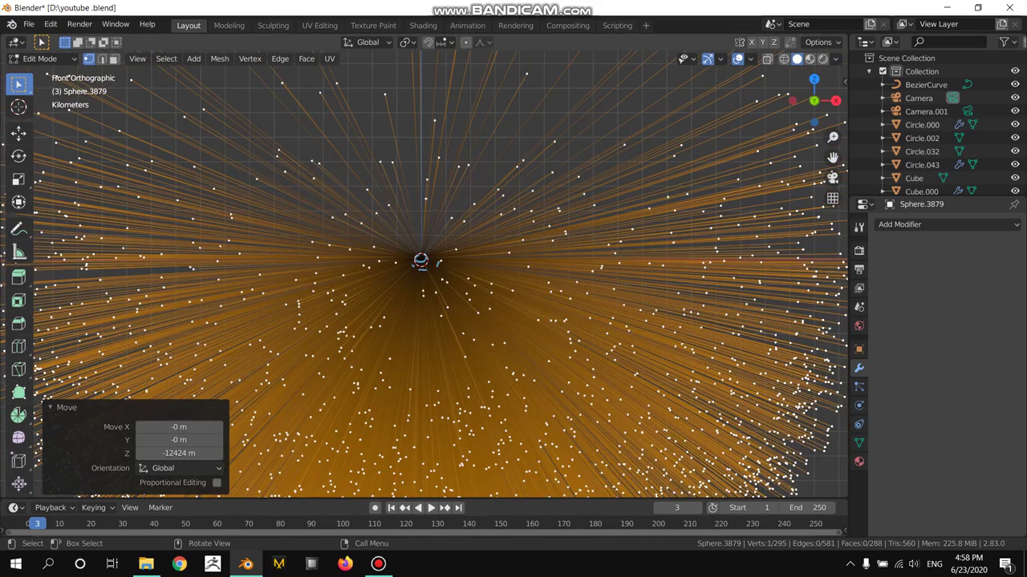
scroll(424, 263, "down", 2)
scroll(424, 266, "down", 2)
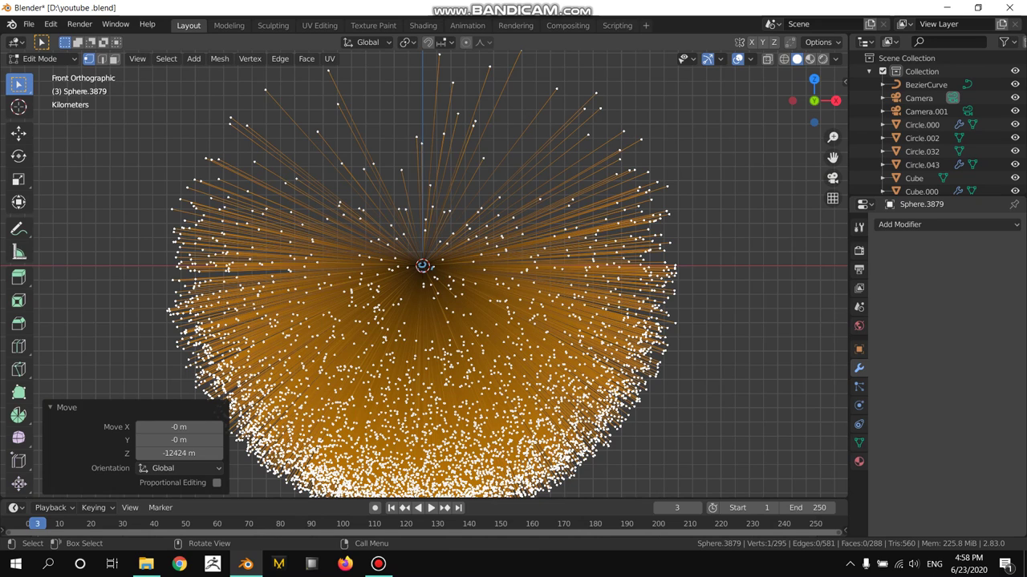
key("p")
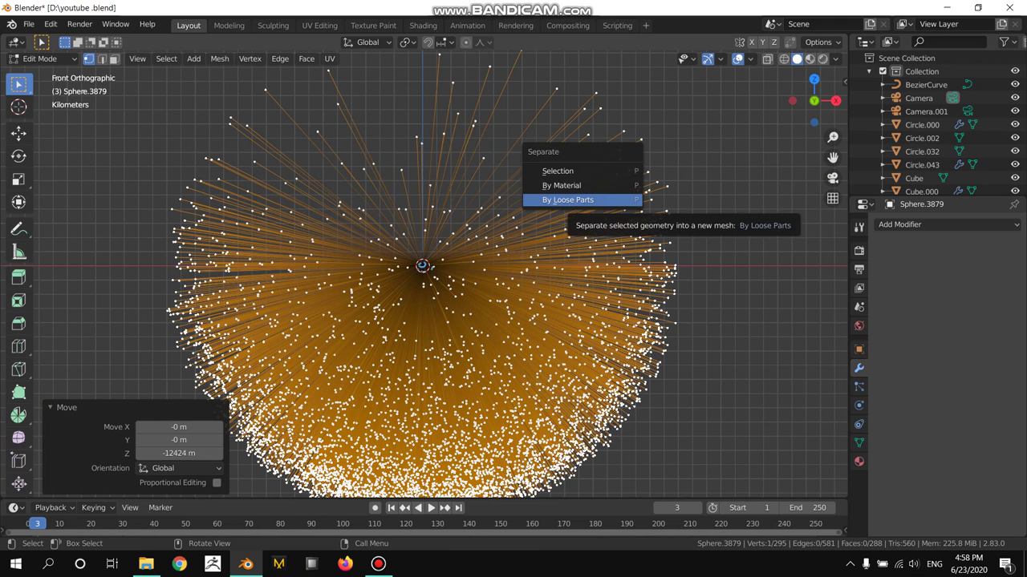
Separate the mesh by loose parts into 5,114 objects and return to Object Mode.
key("Return")
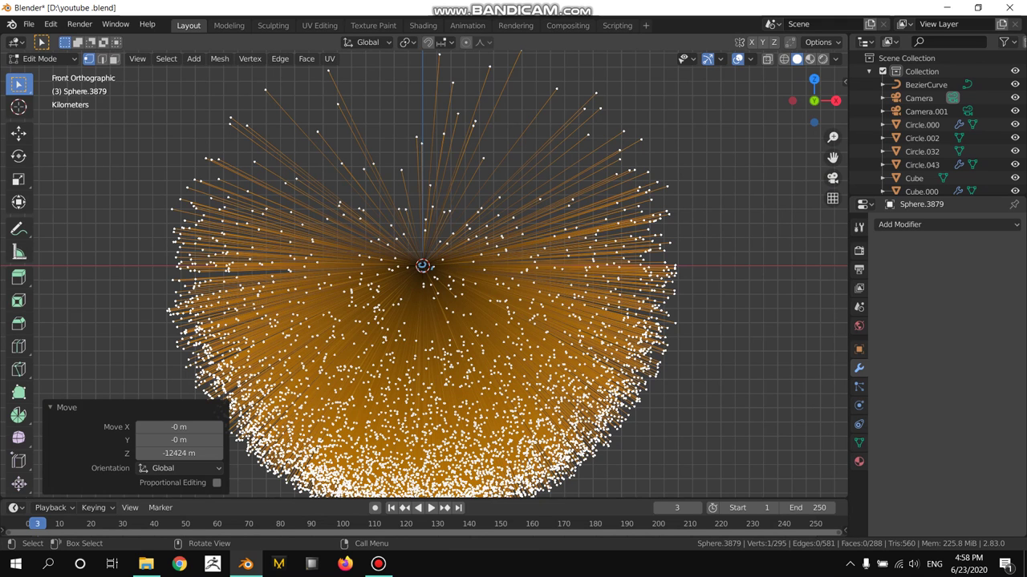
scroll(432, 268, "up", 3)
scroll(435, 265, "down", 1)
key("Tab")
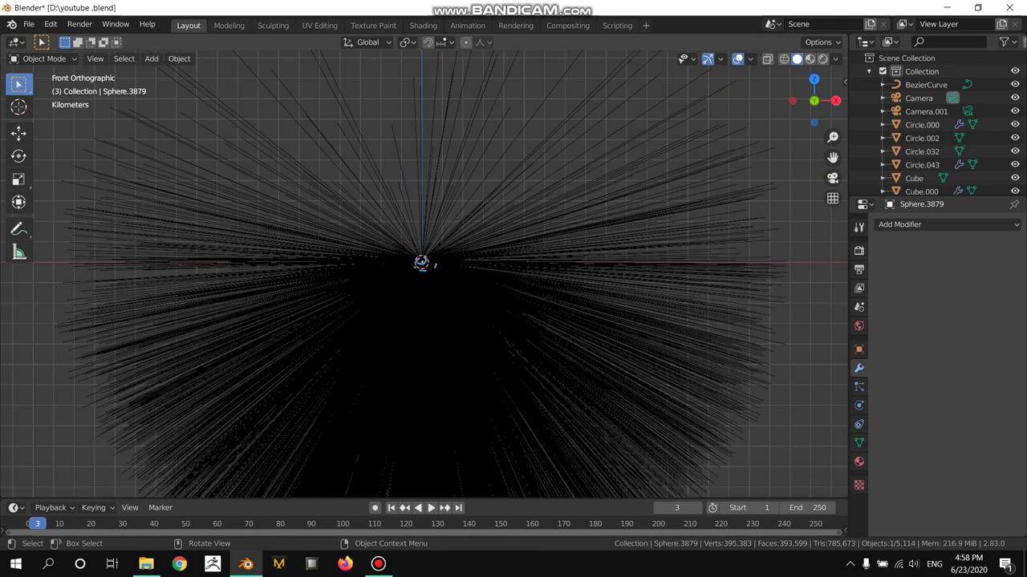
Zoom around the fanned strings and select one of them.
scroll(435, 265, "up", 4)
scroll(435, 265, "up", 2)
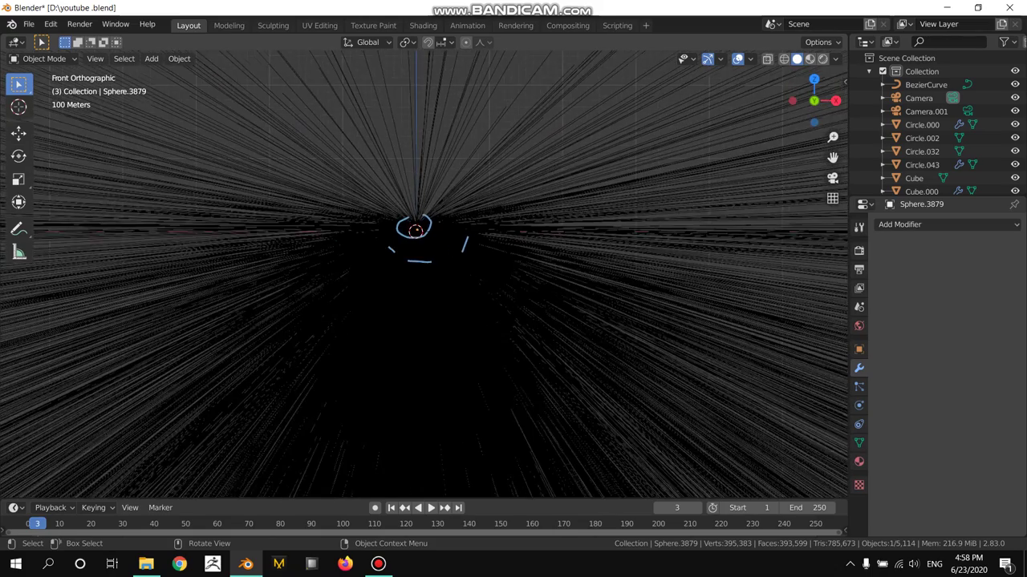
scroll(435, 265, "up", 2)
scroll(433, 266, "down", 2)
scroll(433, 266, "down", 2)
scroll(433, 266, "down", 1)
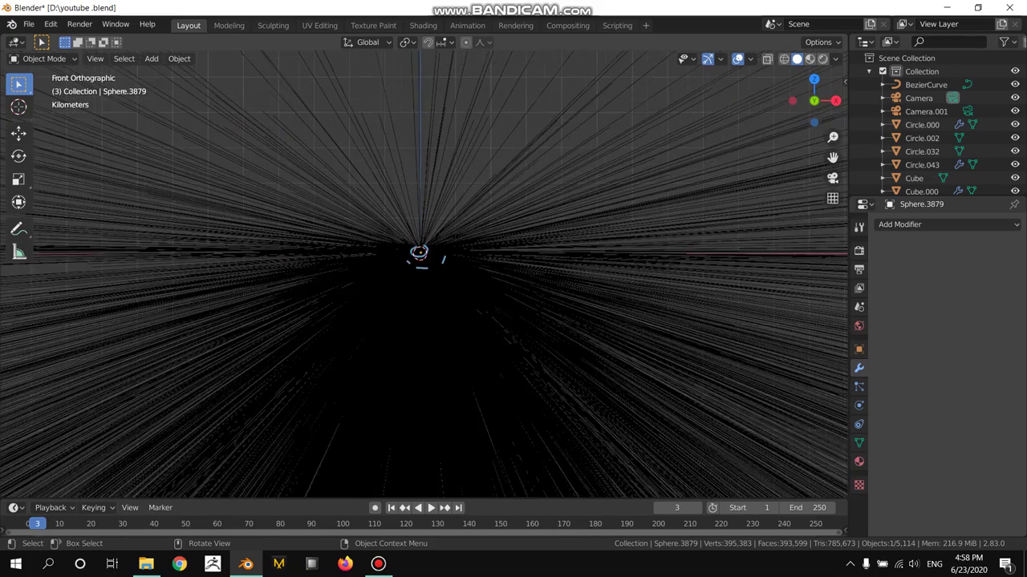
scroll(433, 265, "down", 1)
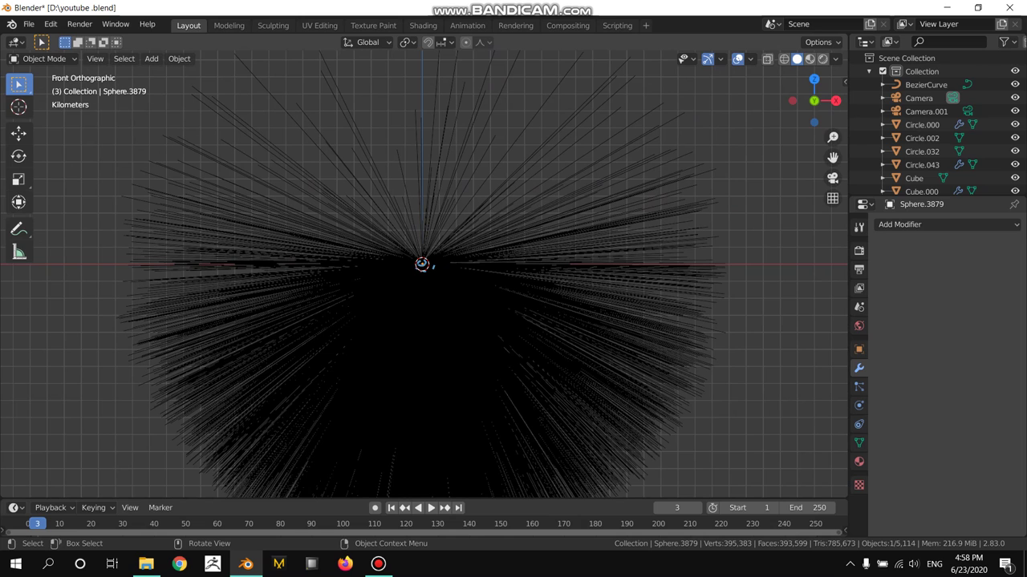
left_click(433, 266)
Join all pieces into the active Sphere.4822 with Ctrl+J, then enter Edit Mode and call Separate.
key("a")
key("alt+a")
key("a")
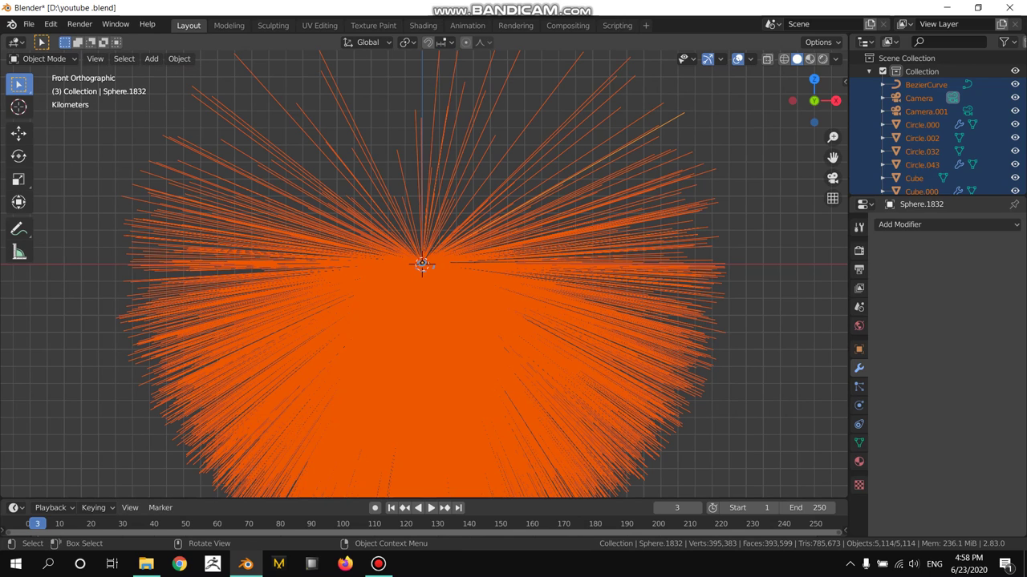
key("shift")
left_click(452, 233, "shift")
key("ctrl")
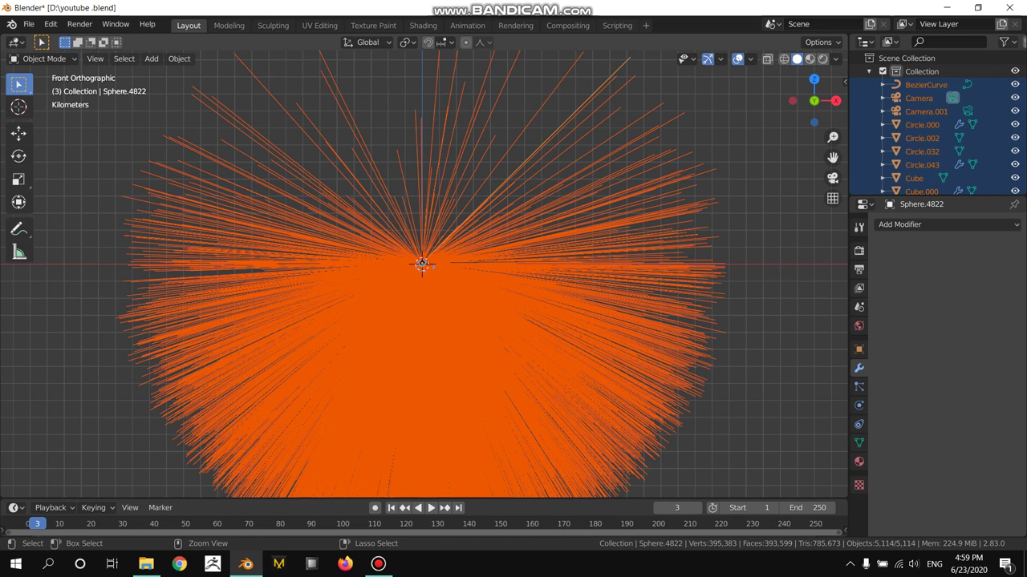
key("ctrl+j")
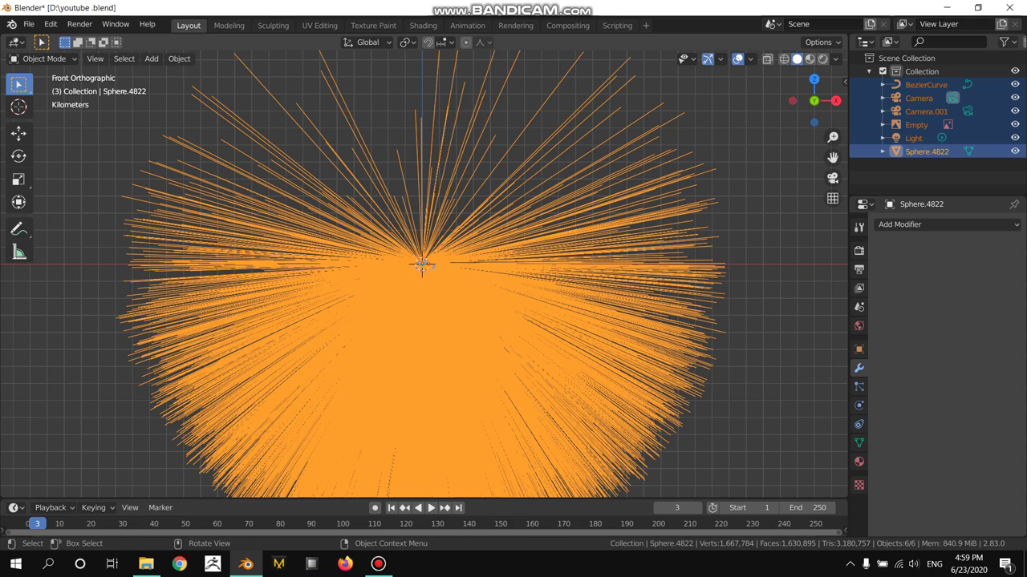
key("Tab")
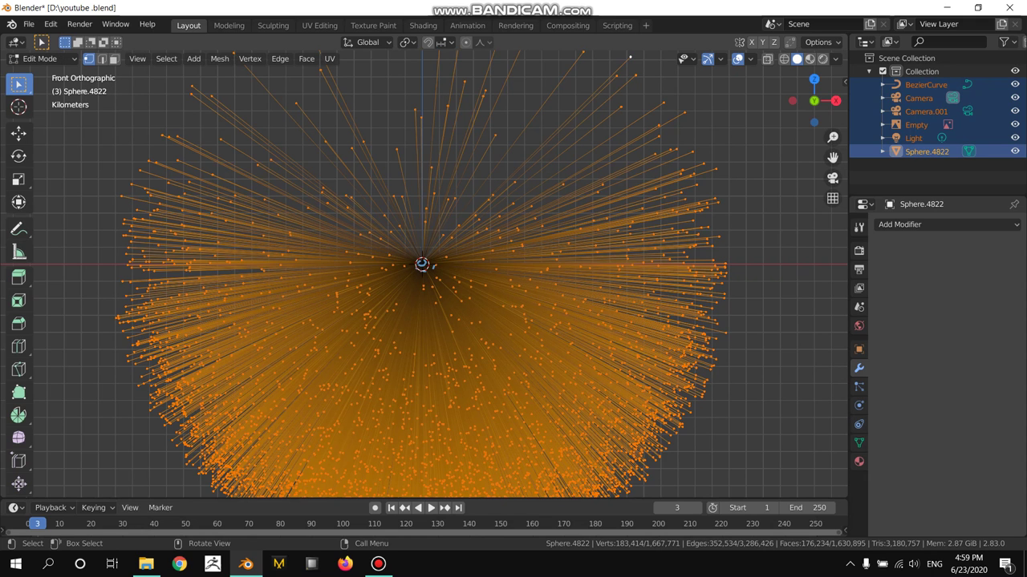
key("p")
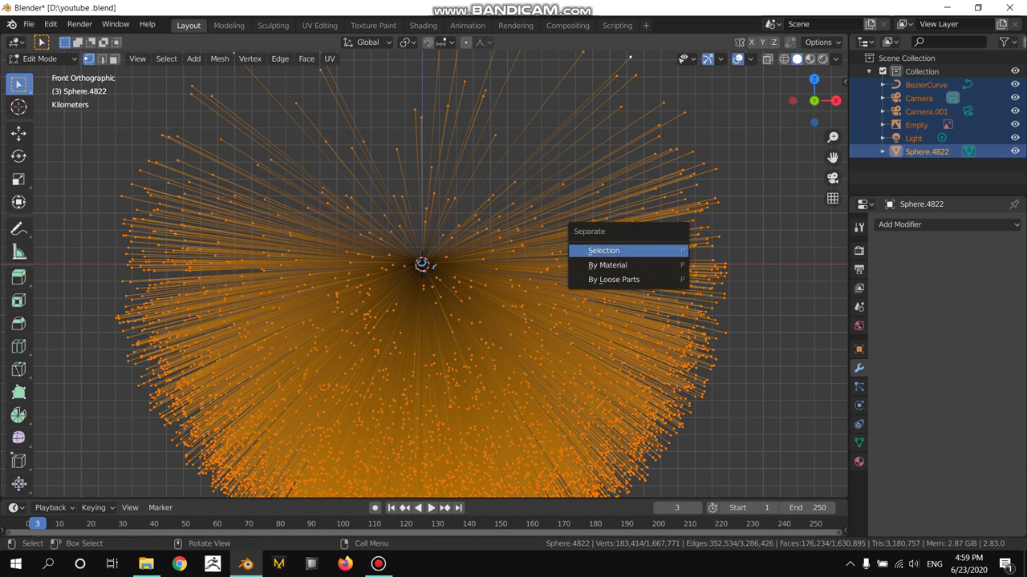
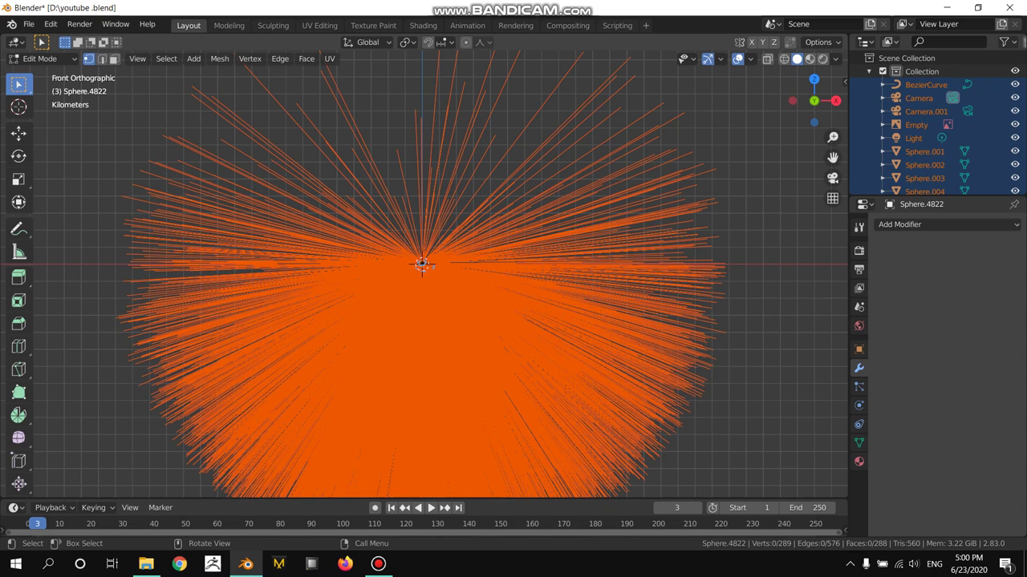
Back in Object Mode, set each strand's origin to its own geometry (Median Center).
right_click(554, 238)
key("Escape")
key("Tab")
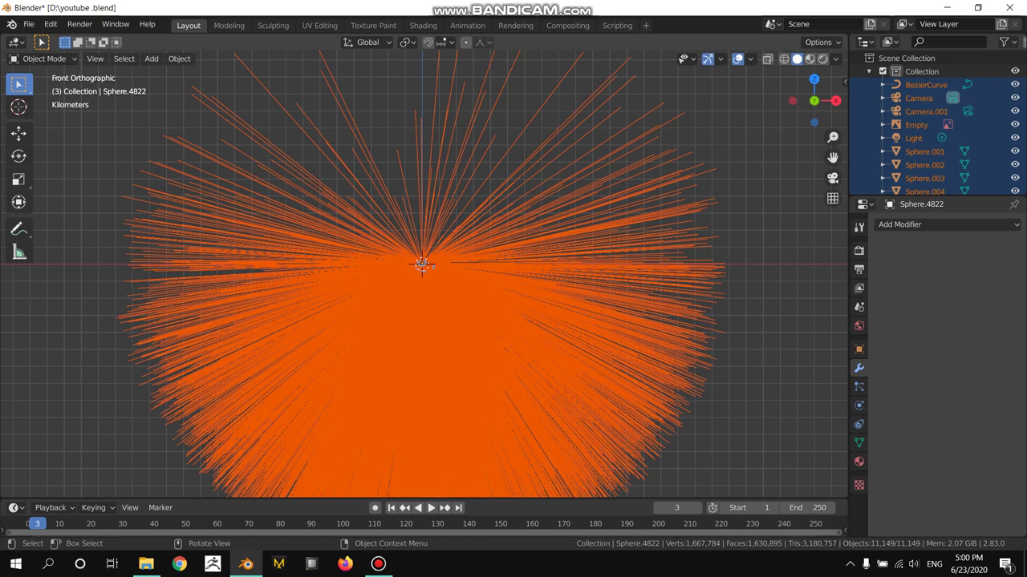
right_click(501, 218)
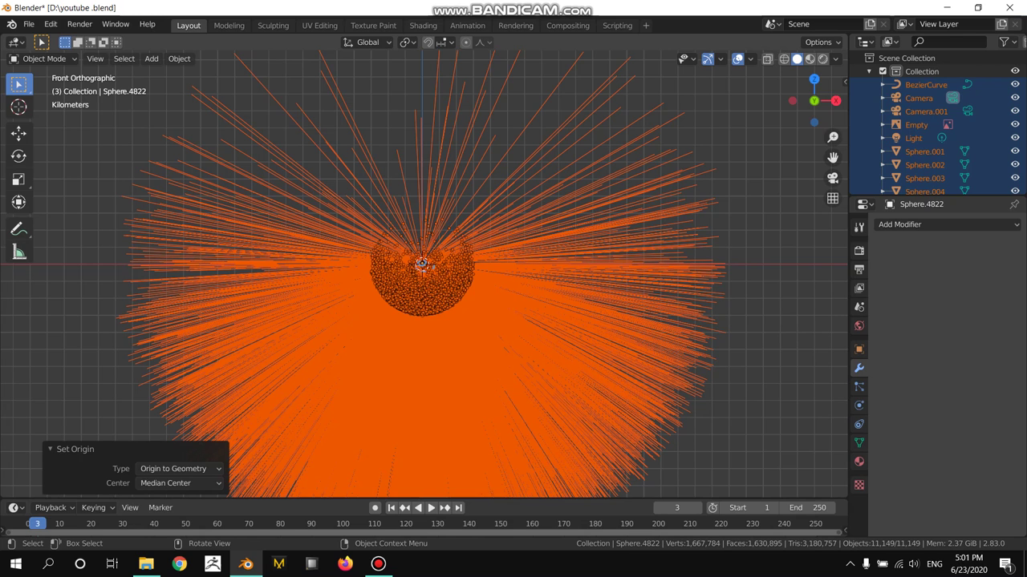
Clear the selection and circle-select the strands on the right side.
key("alt+a")
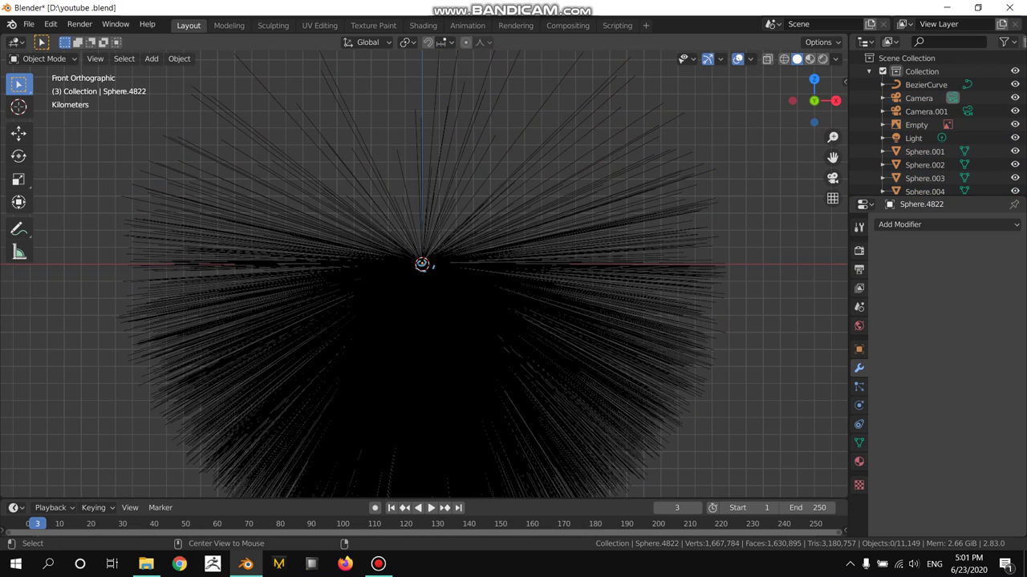
key("c")
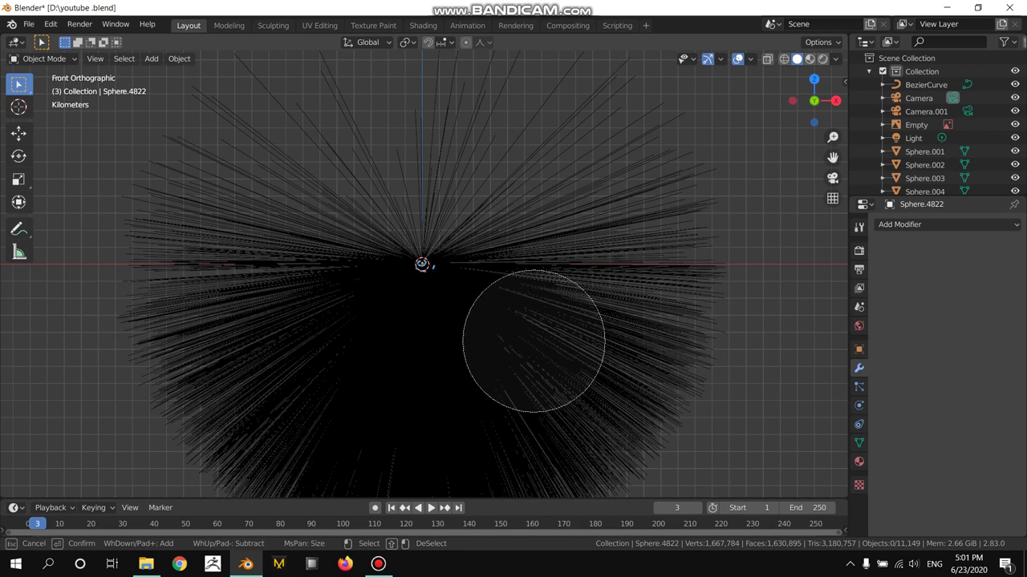
mouse_move(506, 345)
left_mouse_down()
mouse_move(521, 262)
mouse_move(490, 224)
left_mouse_up()
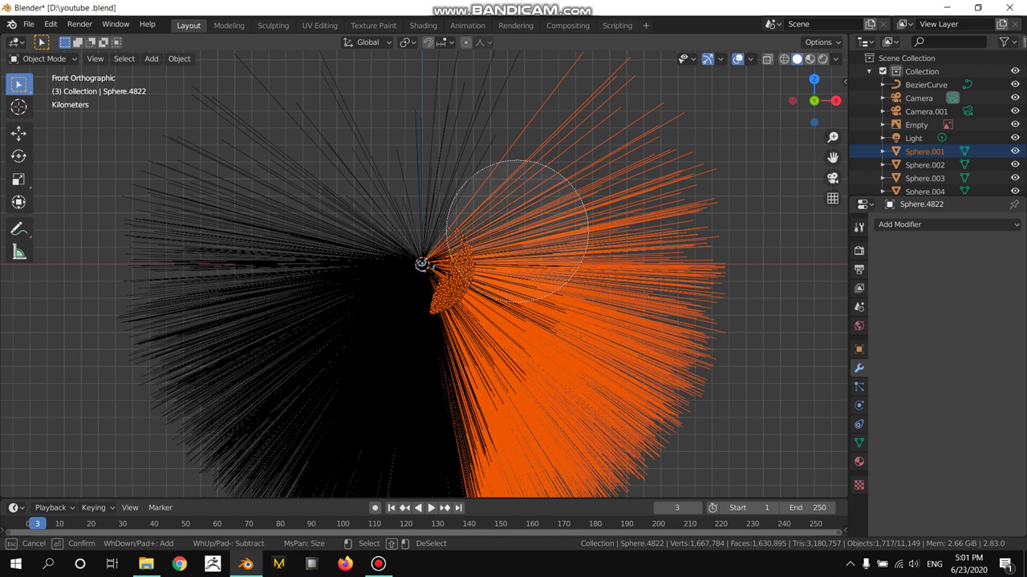
key("Escape")
scroll(424, 275, "up", 6)
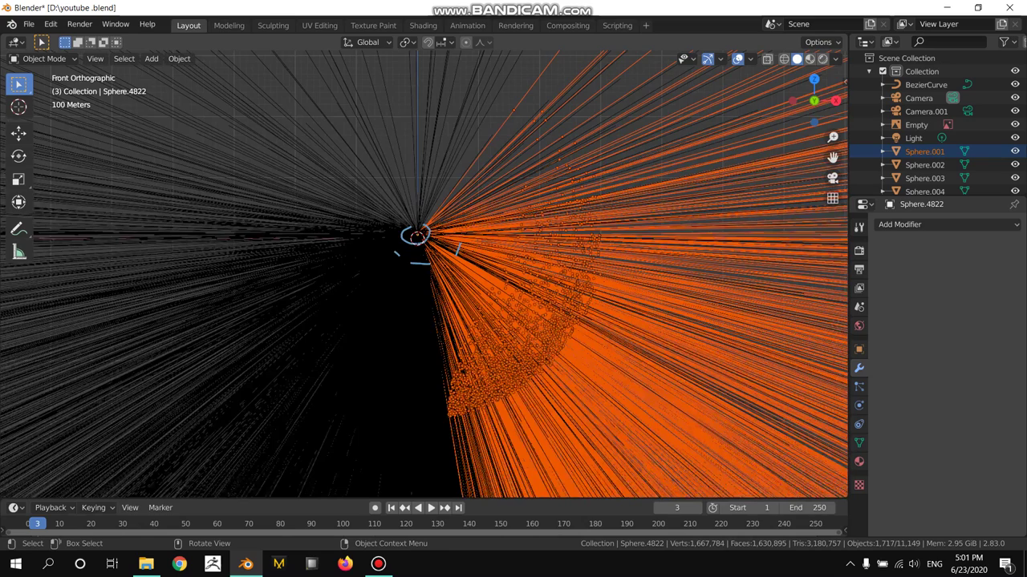
Circle-select more strands toward the lower left and upper right.
key("c")
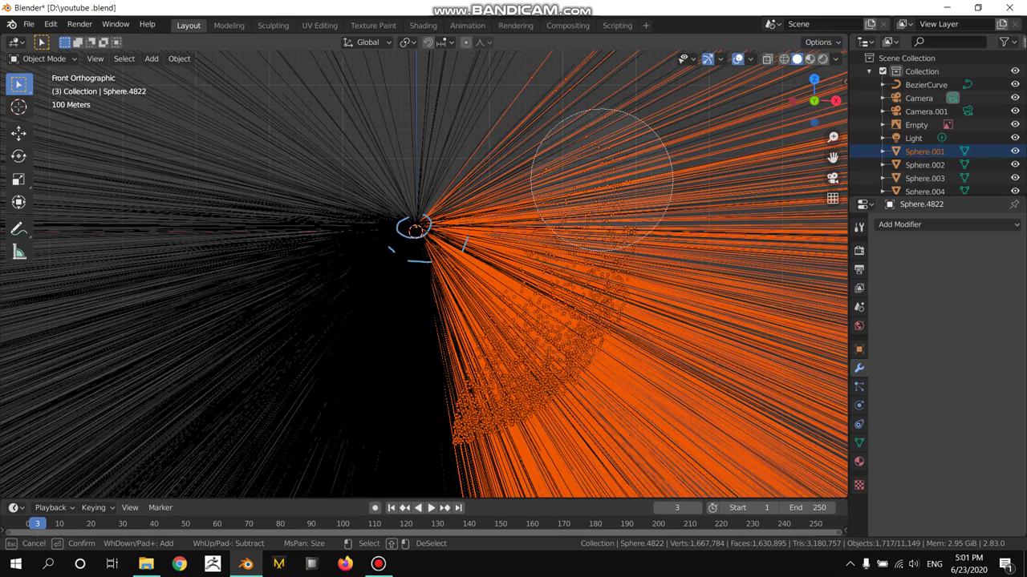
left_click(598, 185)
mouse_move(598, 184)
left_mouse_down()
mouse_move(431, 363)
mouse_move(297, 305)
mouse_move(272, 216)
left_mouse_up()
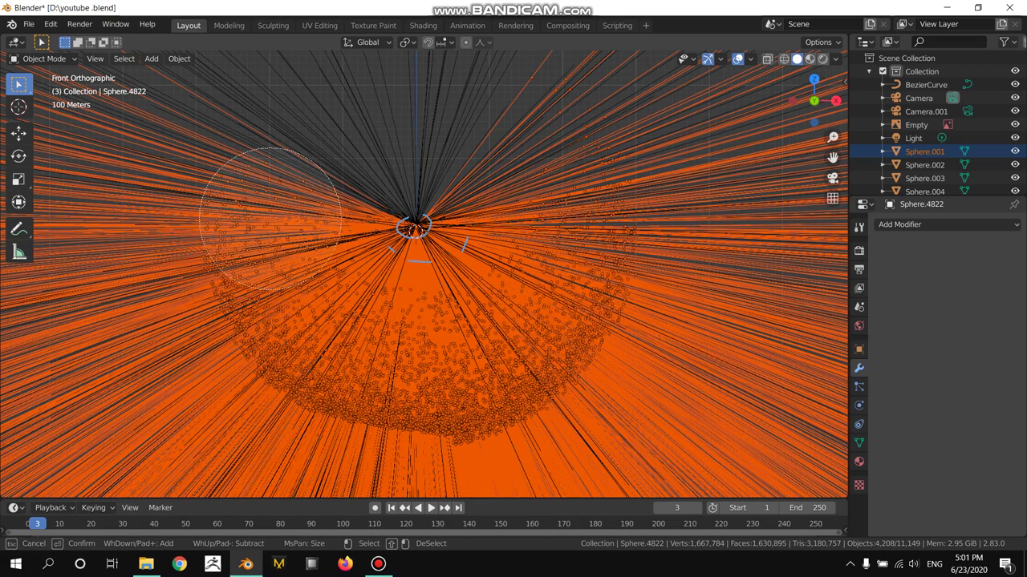
mouse_move(272, 217)
left_mouse_down()
mouse_move(305, 131)
mouse_move(332, 104)
mouse_move(555, 105)
mouse_move(486, 111)
mouse_move(436, 88)
mouse_move(344, 103)
left_mouse_up()
right_click(344, 103)
scroll(423, 274, "up", 4)
scroll(424, 274, "up", 1)
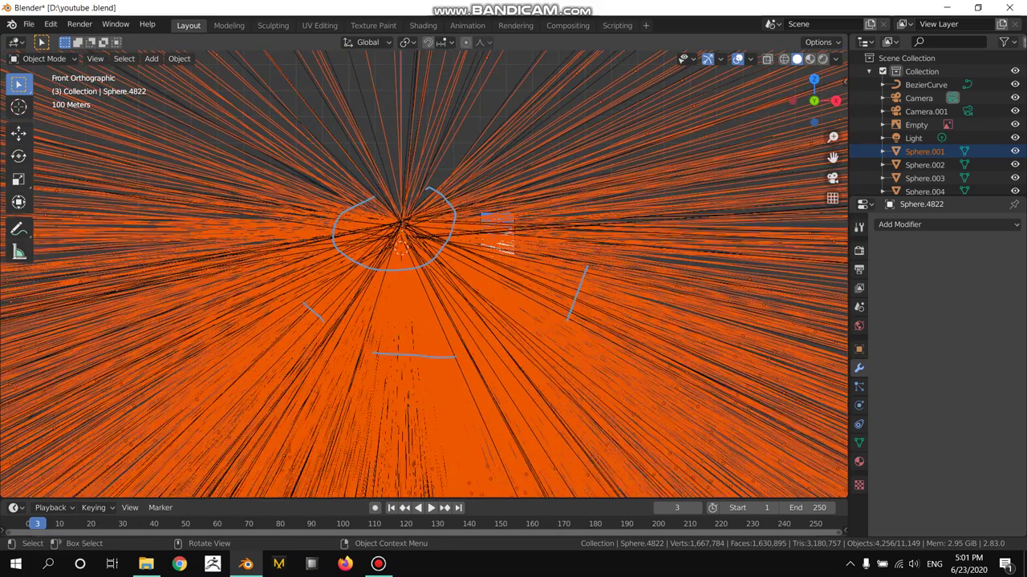
scroll(423, 274, "up", 3)
scroll(641, 201, "down", 1)
Add further strands on the left and top to the circle selection.
key("c")
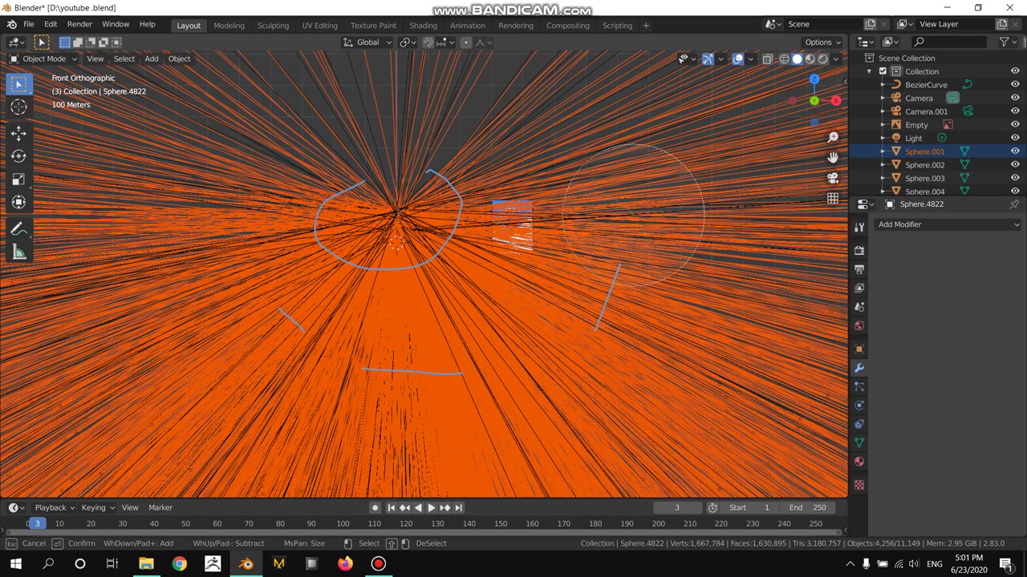
mouse_move(619, 195)
left_mouse_down()
mouse_move(399, 417)
mouse_move(195, 343)
mouse_move(195, 149)
left_mouse_up()
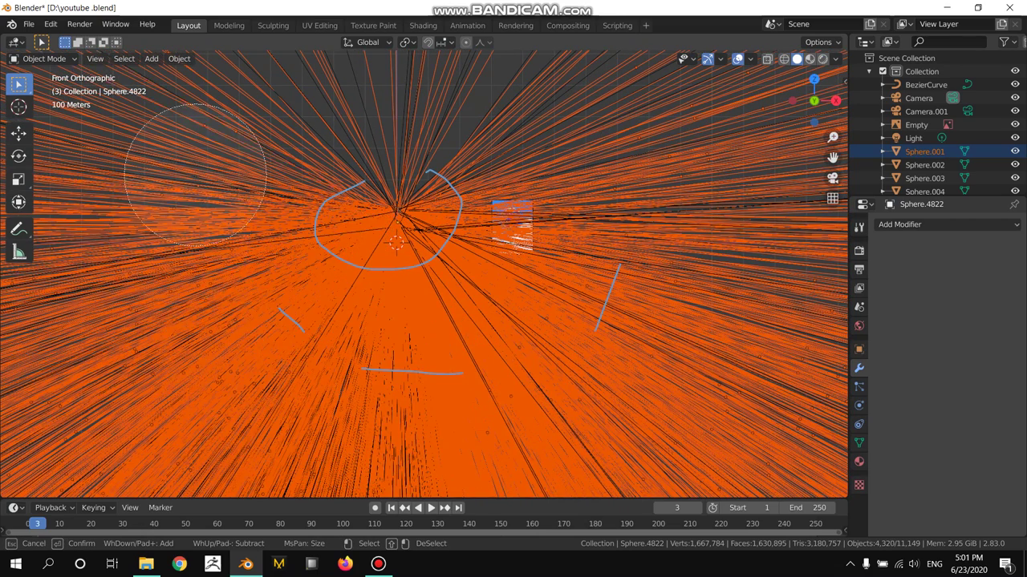
key("Escape")
scroll(222, 131, "down", 5)
scroll(222, 131, "down", 3)
key("c")
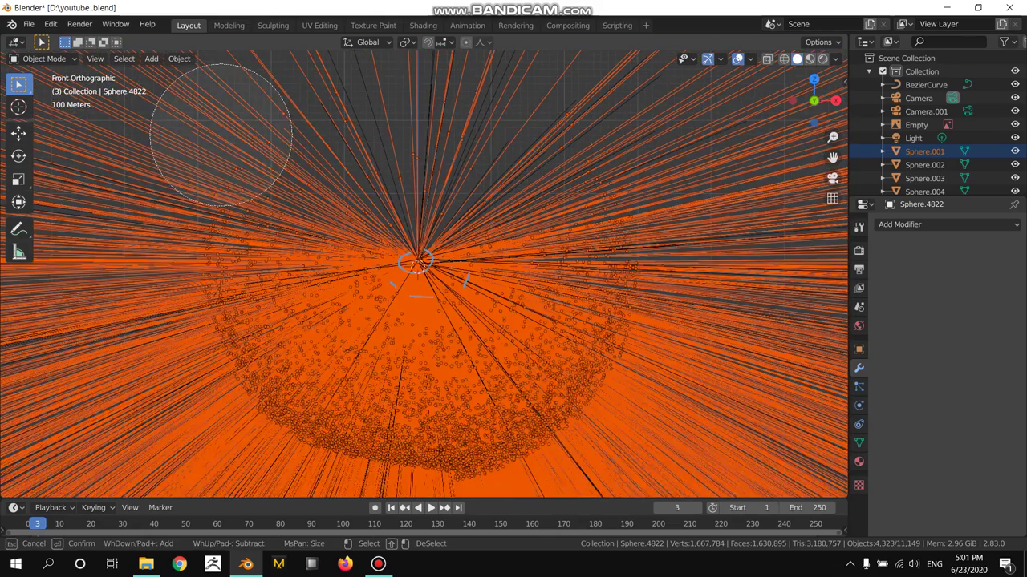
key("Escape")
scroll(561, 304, "down", 6)
key("c")
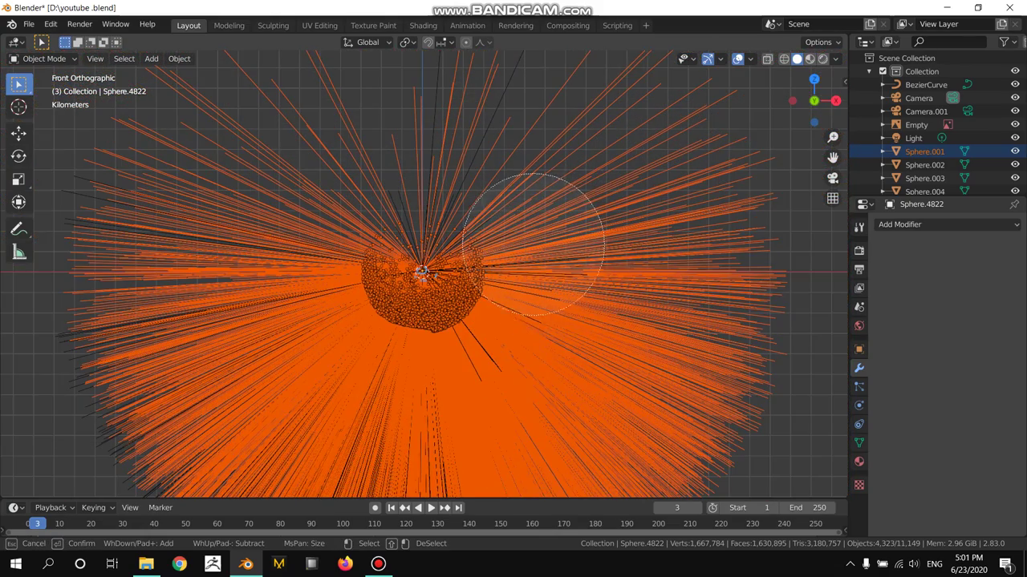
mouse_move(522, 316)
left_mouse_down()
mouse_move(390, 436)
mouse_move(367, 424)
mouse_move(341, 323)
mouse_move(321, 355)
mouse_move(314, 270)
left_mouse_up()
right_click(314, 270)
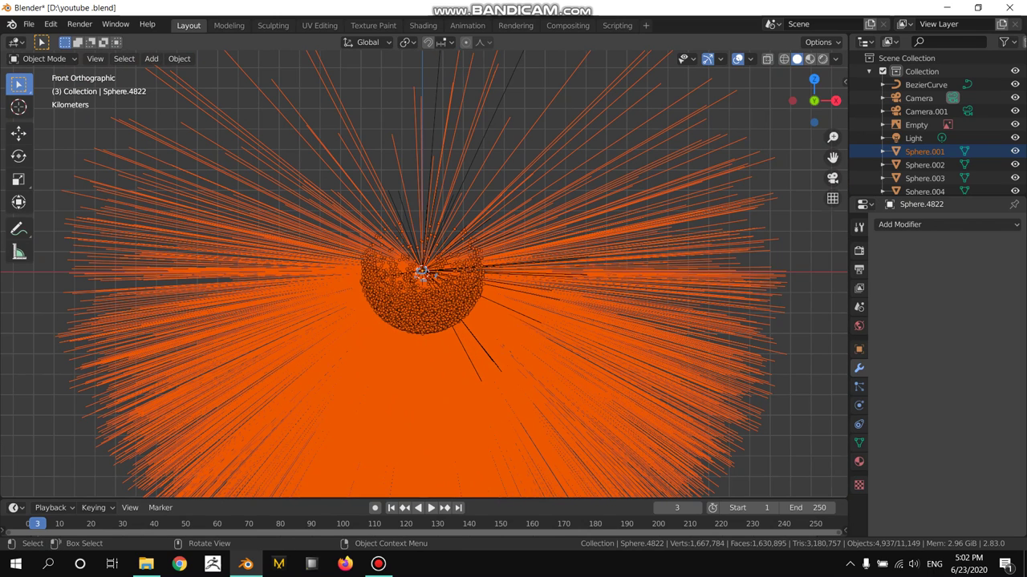
scroll(424, 274, "up", 2)
scroll(423, 275, "up", 2)
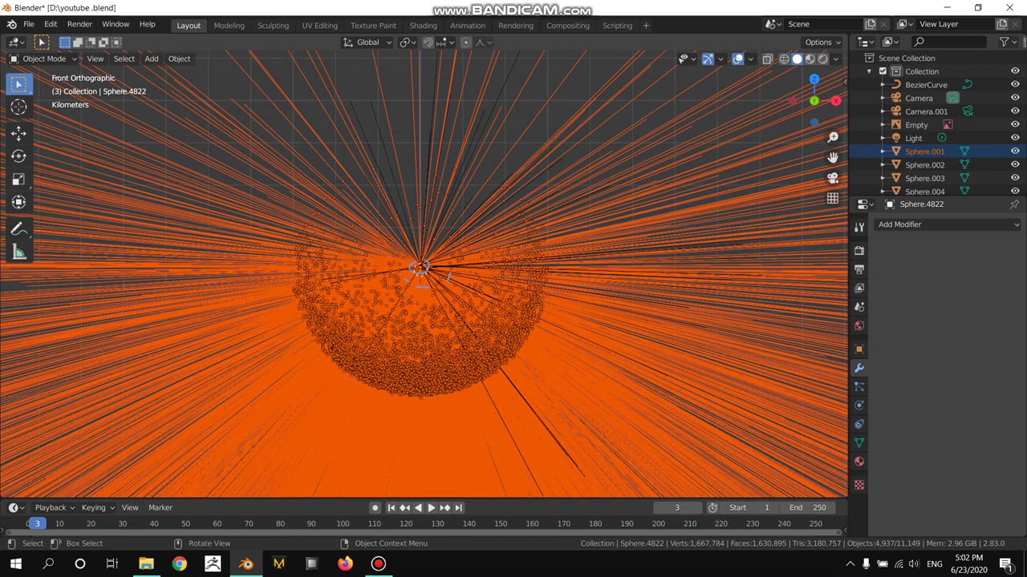
key("shift")
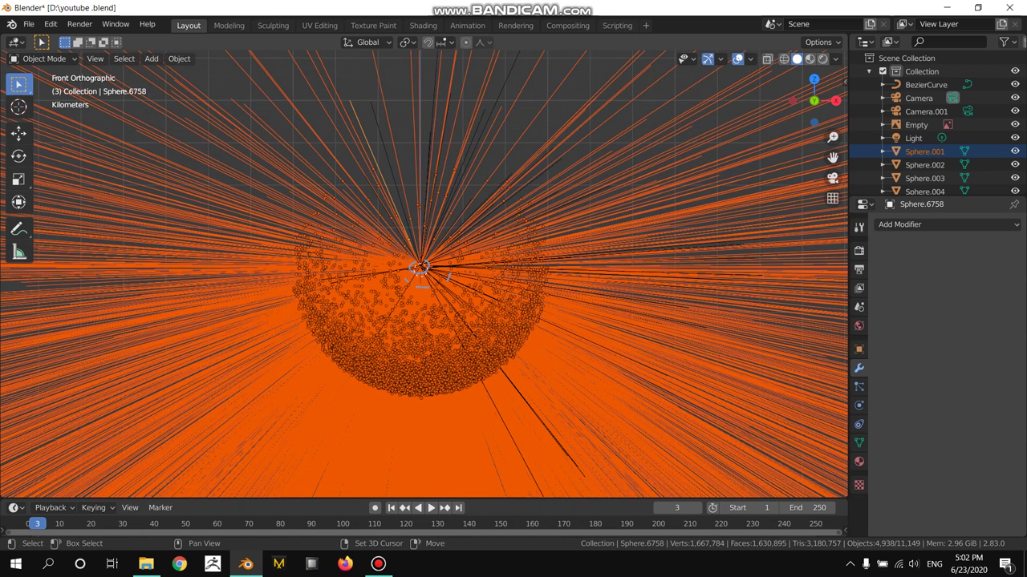
Add the last strands, reaching about 4,949 selected objects.
key("c")
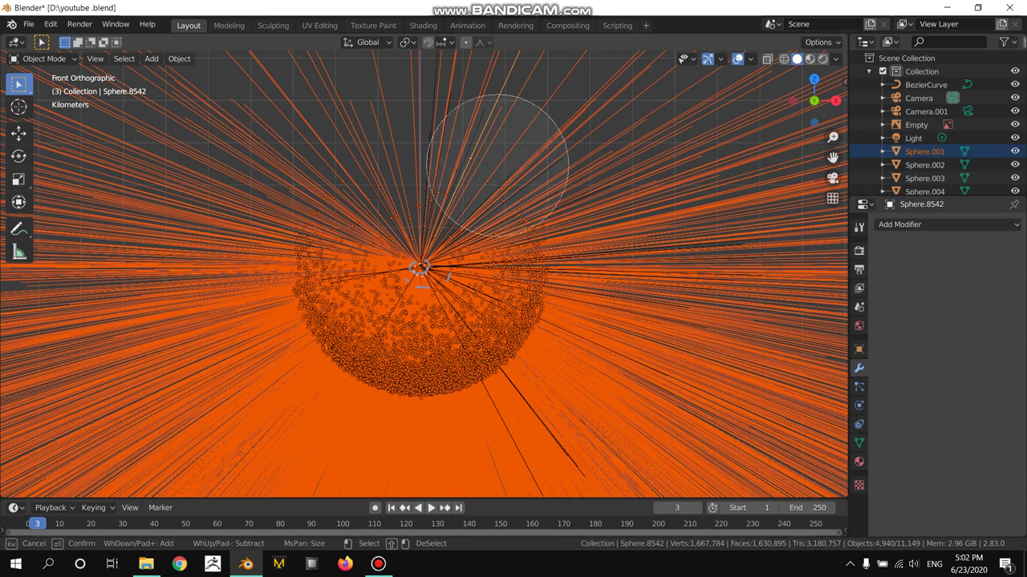
left_click_drag(453, 167, 449, 182)
key("Escape")
scroll(449, 182, "up", 2)
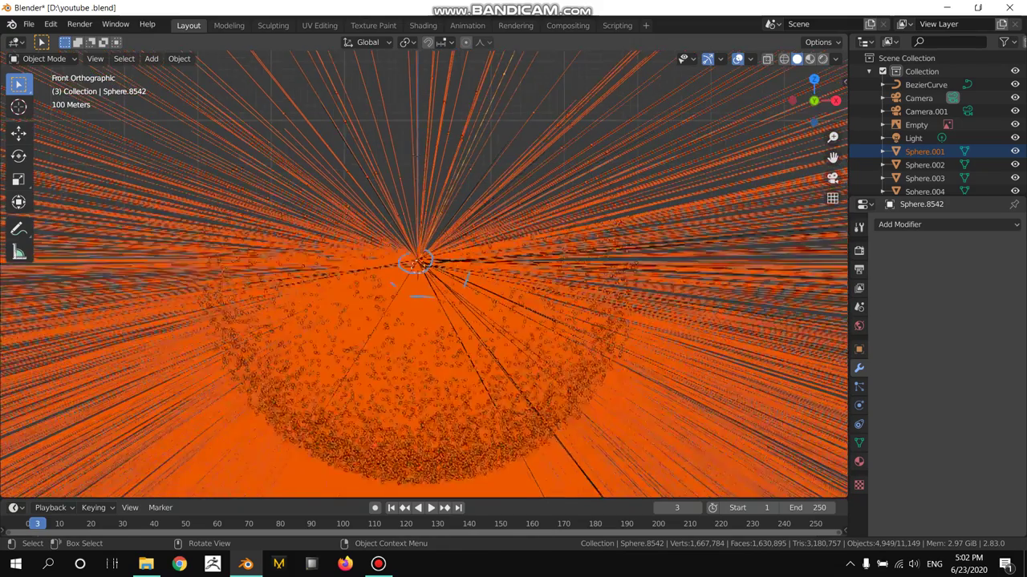
scroll(449, 182, "up", 2)
scroll(422, 268, "down", 2)
scroll(421, 269, "down", 1)
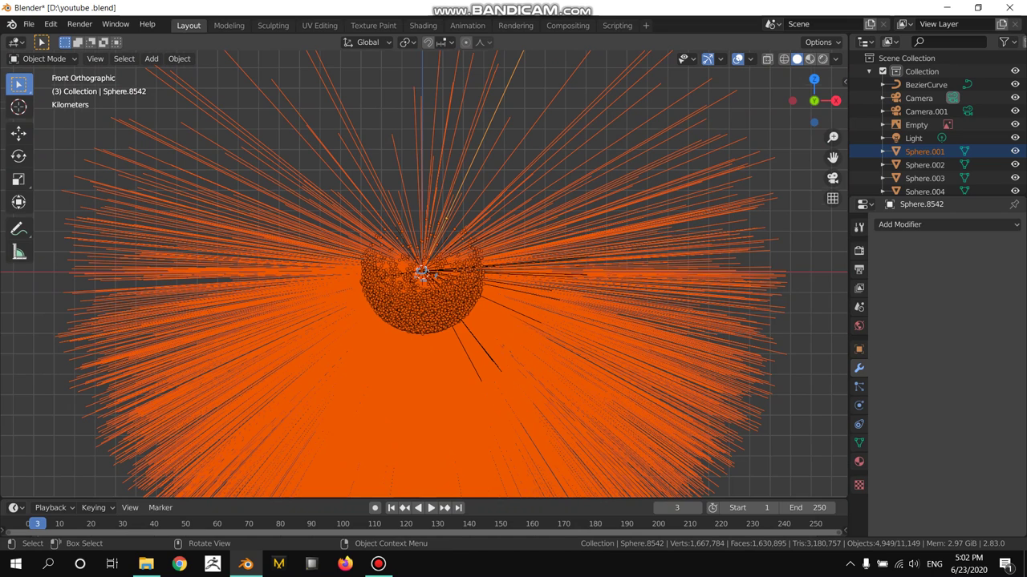
scroll(421, 271, "down", 3)
middle_click_drag(421, 271, 421, 297, "shift")
scroll(421, 296, "up", 3)
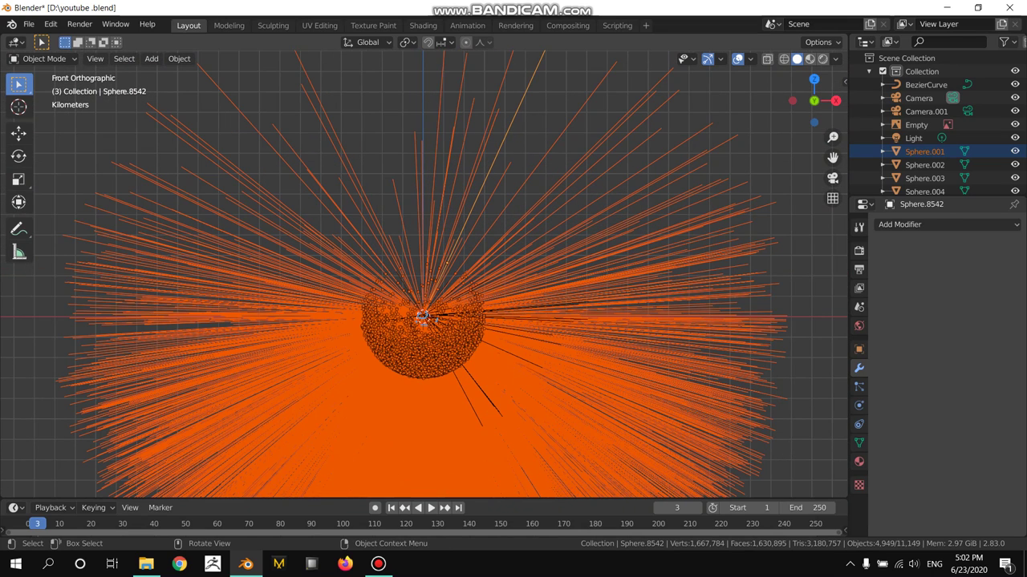
Join the selected strands into one string object with Ctrl+J, then reselect it.
key("ctrl")
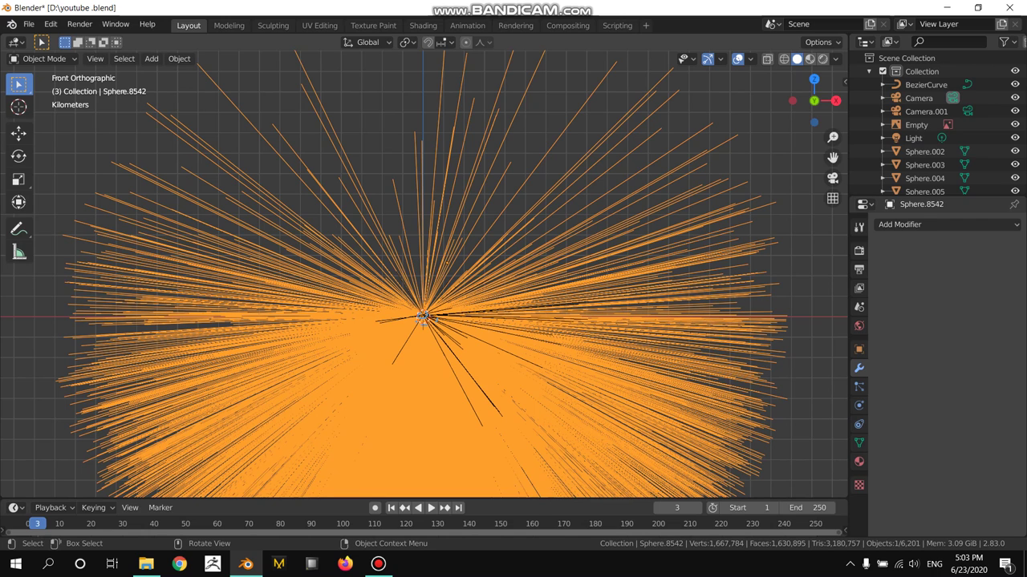
key("alt+a")
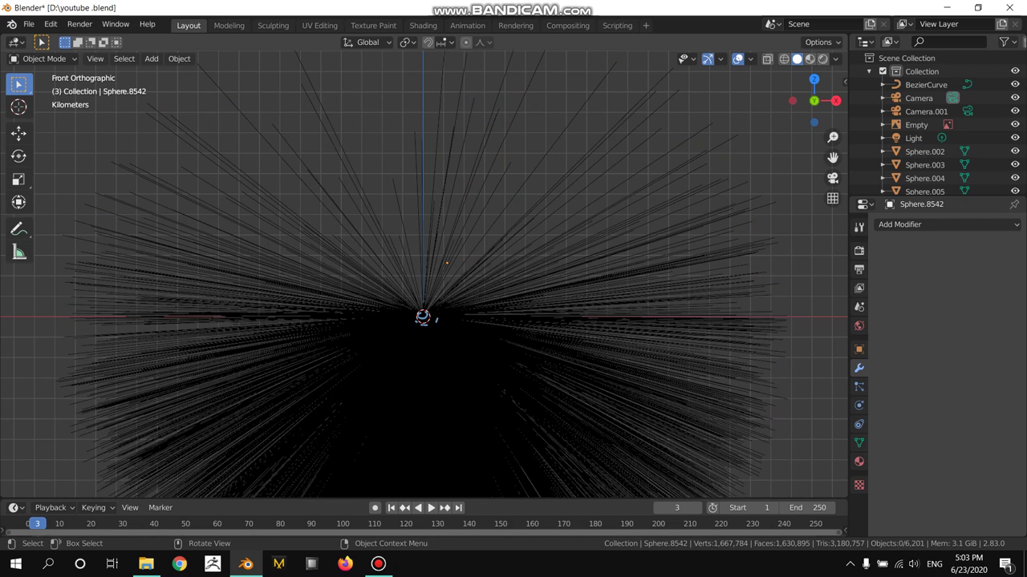
key("ctrl+z")
scroll(424, 321, "up", 3)
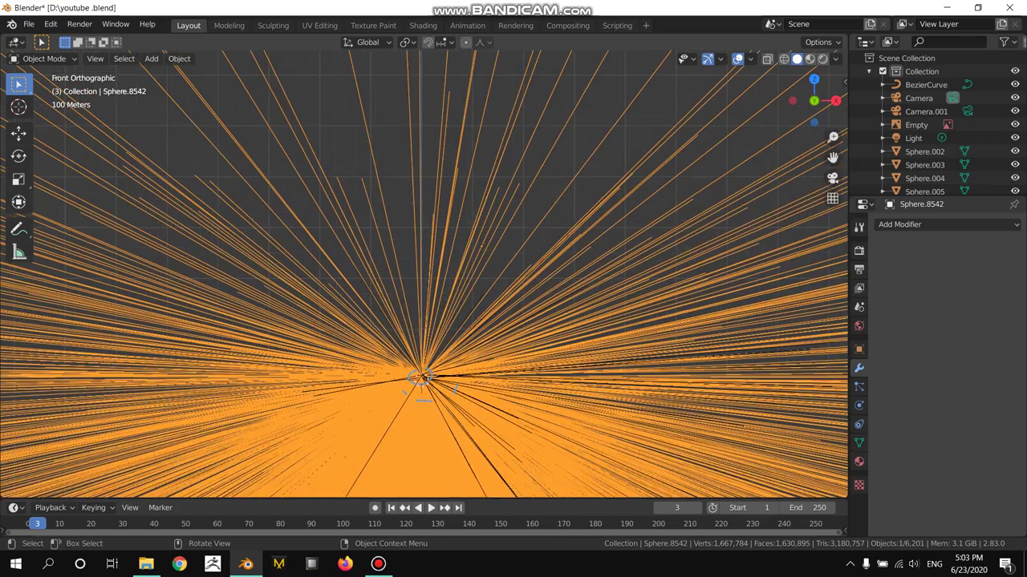
scroll(431, 463, "up", 5)
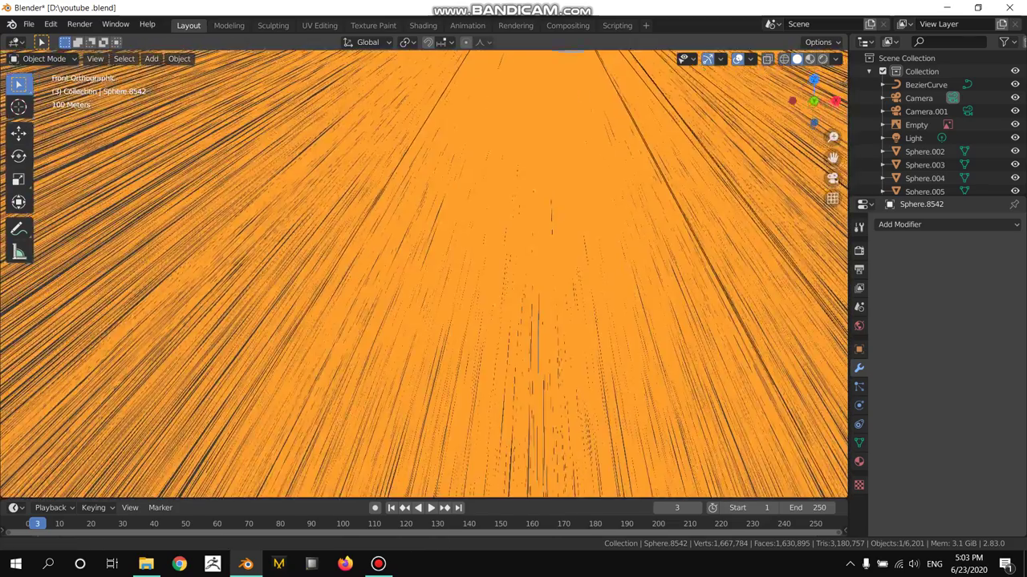
scroll(431, 463, "down", 2)
scroll(426, 459, "up", 4)
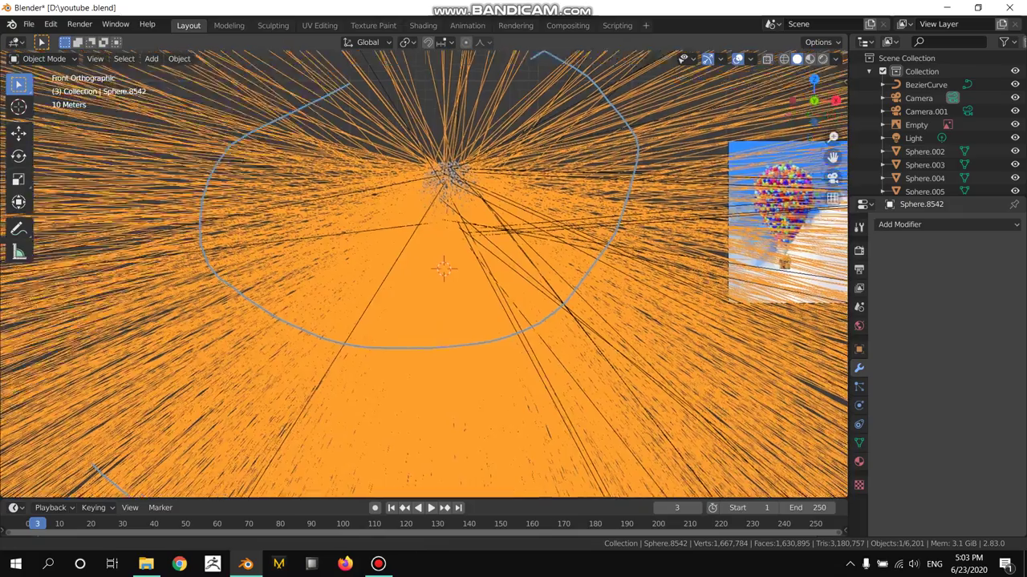
scroll(425, 459, "up", 4)
scroll(426, 459, "up", 2)
scroll(425, 401, "down", 5)
scroll(424, 337, "down", 3)
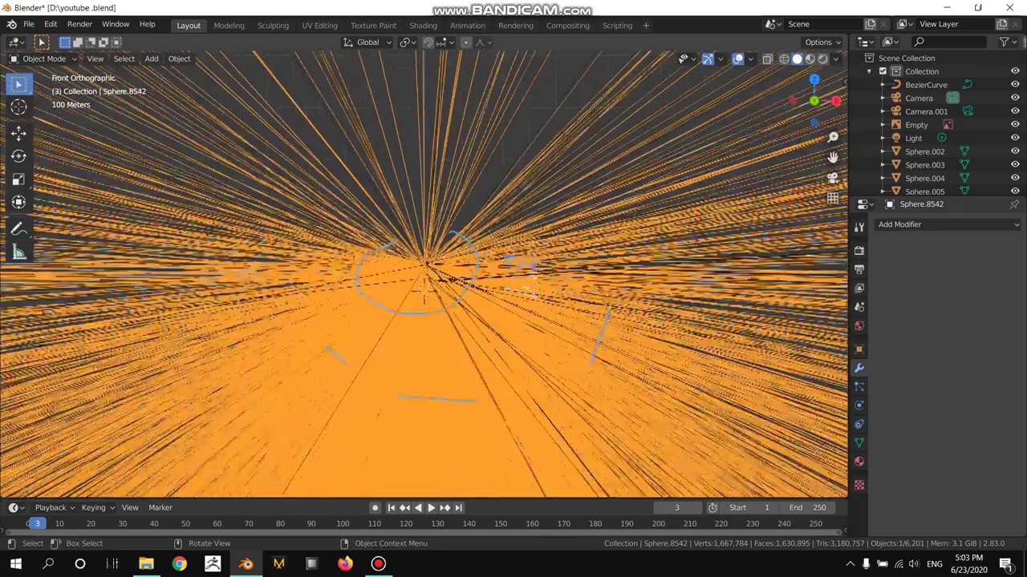
scroll(424, 275, "down", 2)
scroll(424, 275, "down", 3)
scroll(425, 275, "up", 1)
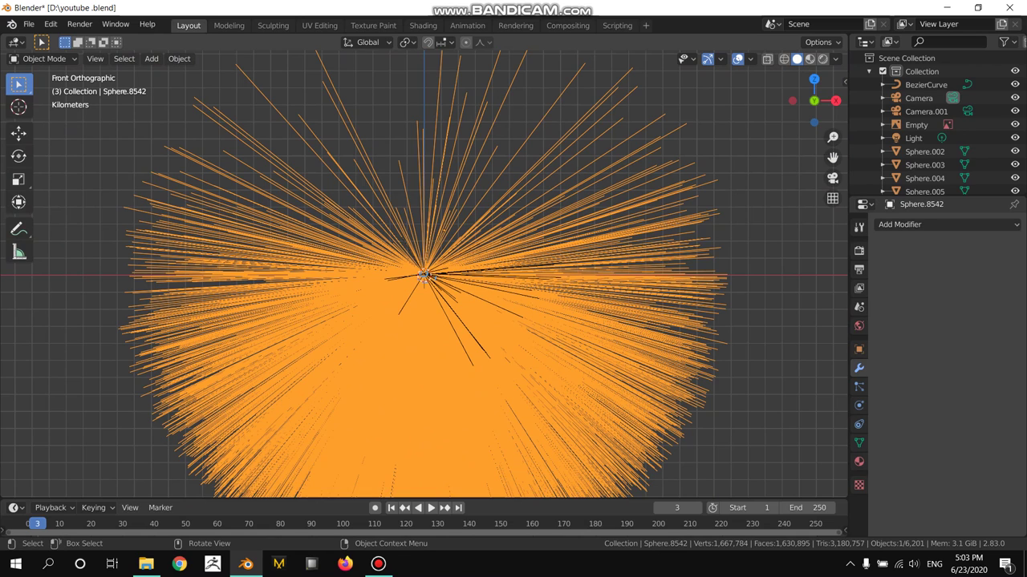
Move the merged strands into a new Collection 2 and exclude it from the view layer.
key("m")
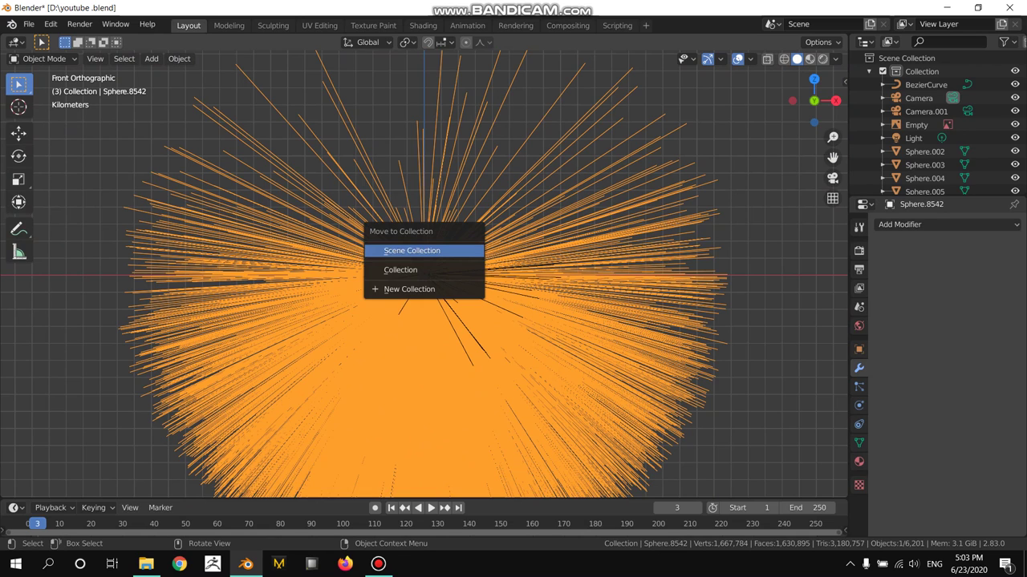
left_click(413, 289)
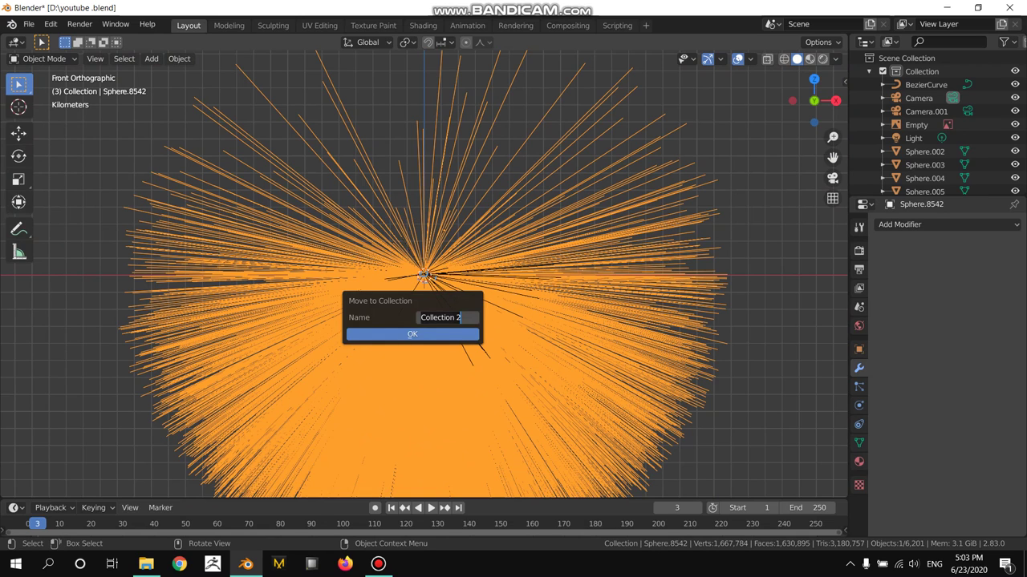
key("Return")
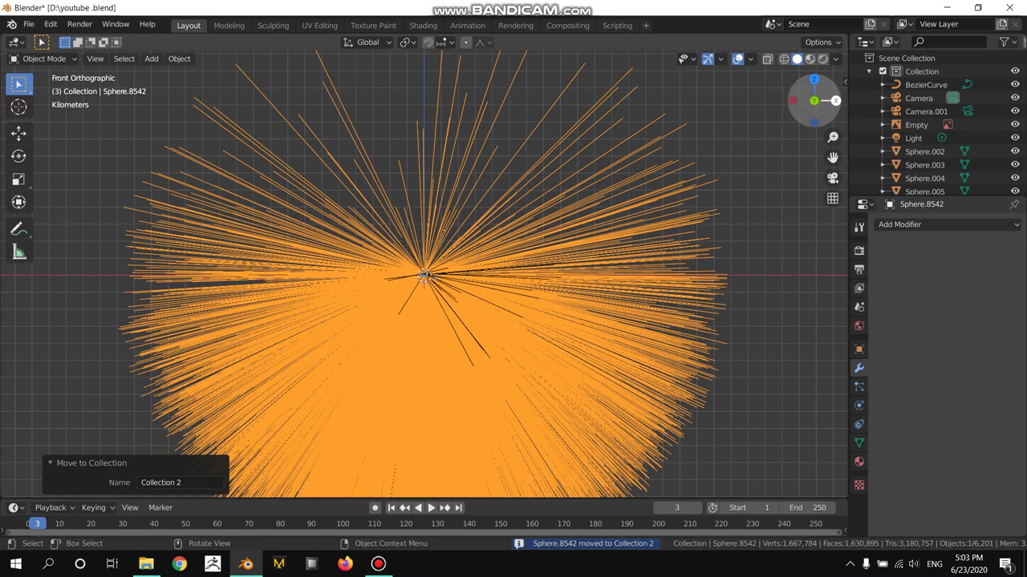
left_click(869, 72)
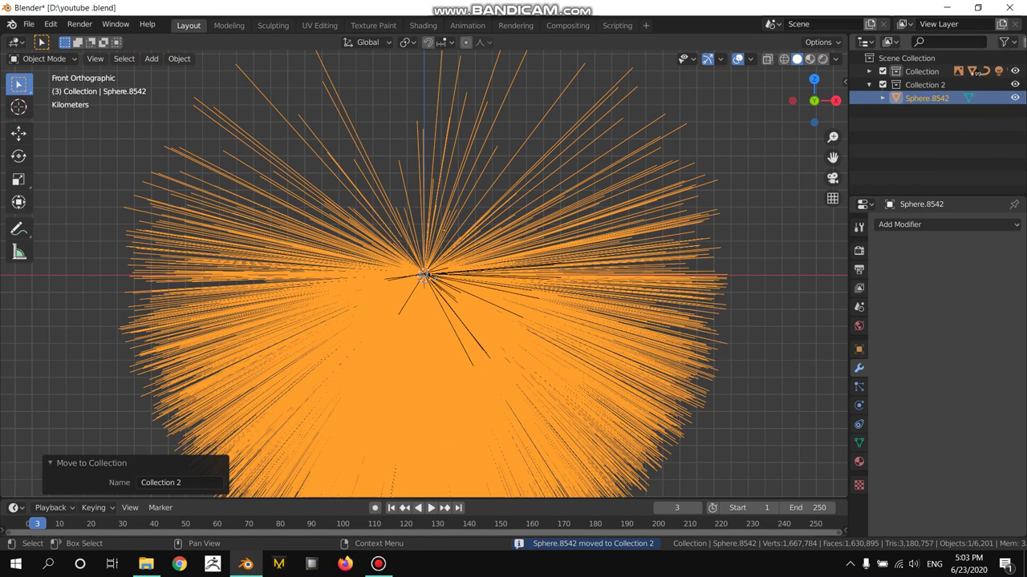
left_click(882, 84)
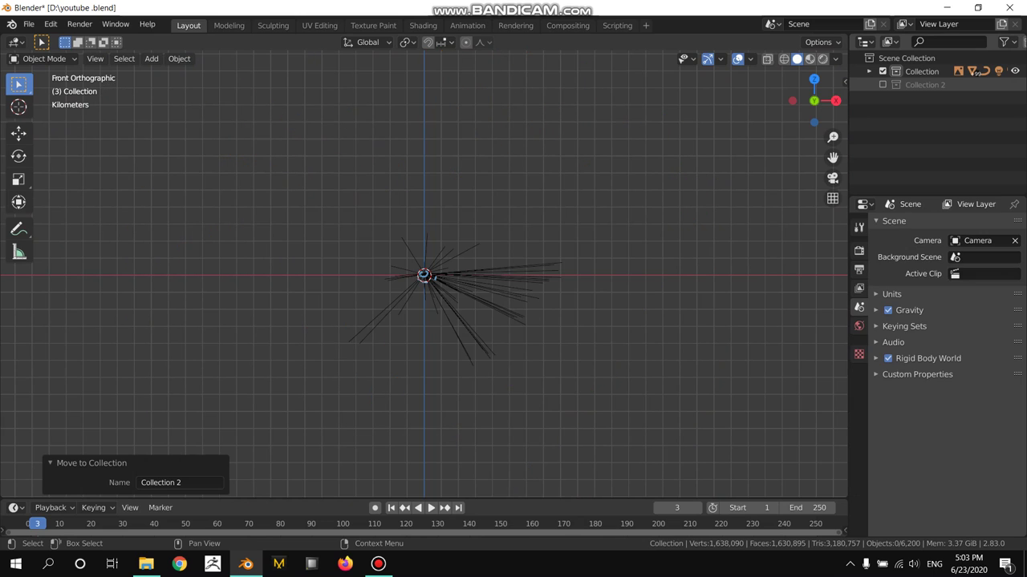
Erase the large blue annotation loop with the Annotate tool, then return to Select Box.
scroll(641, 240, "up", 5)
scroll(641, 241, "up", 5)
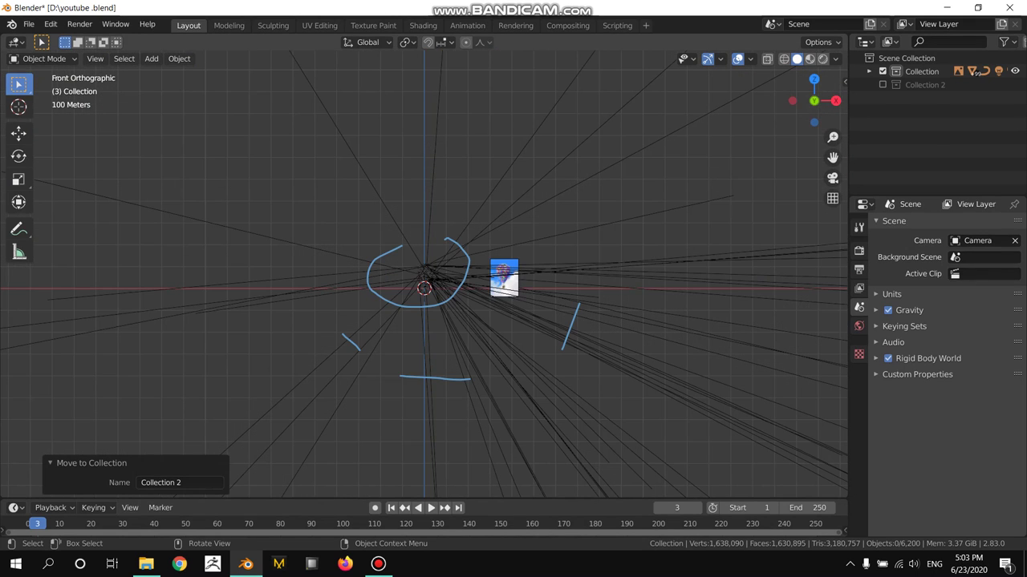
scroll(430, 341, "up", 3)
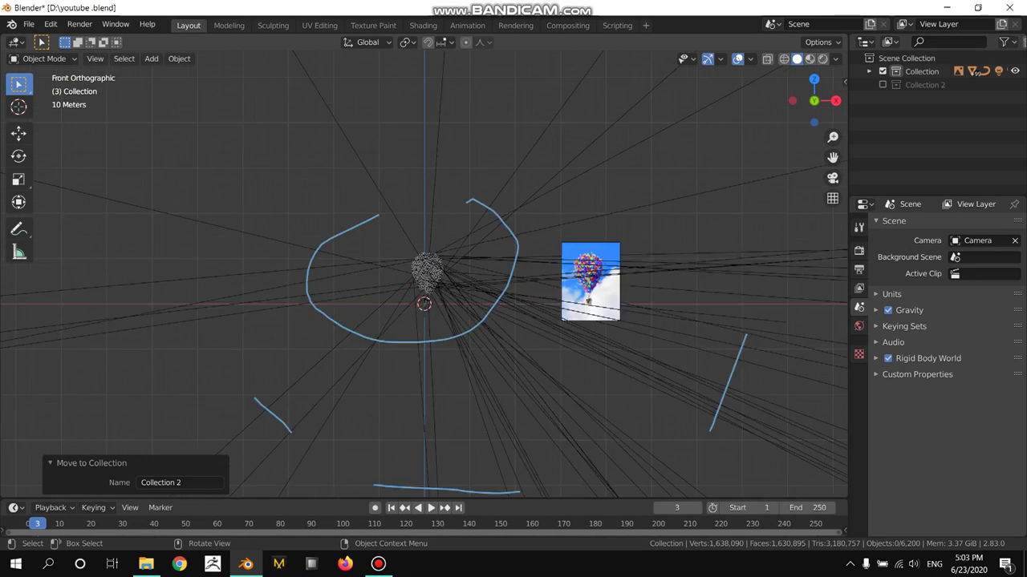
scroll(431, 341, "up", 5)
scroll(431, 341, "up", 3)
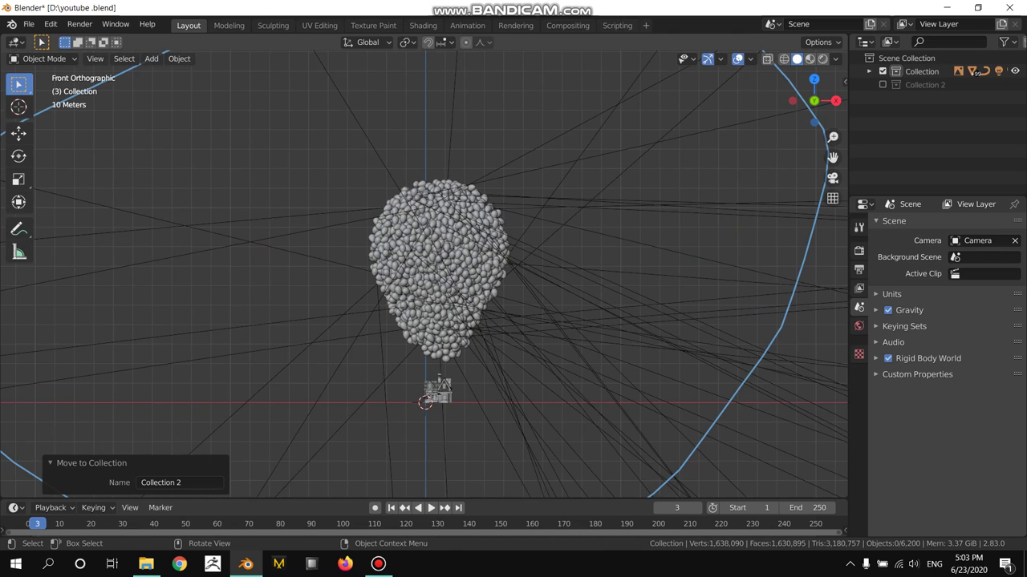
scroll(431, 341, "down", 3)
left_click(18, 229)
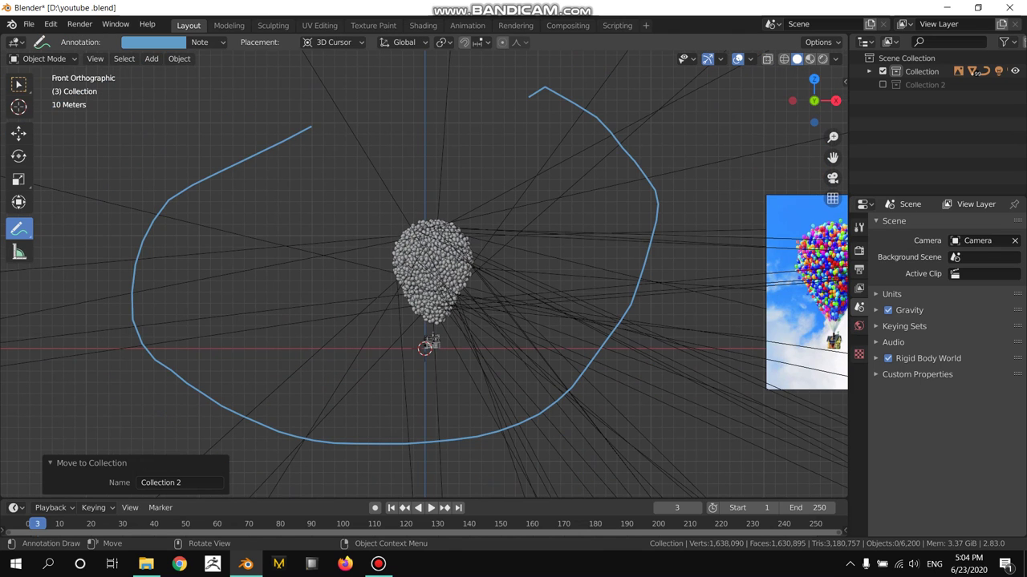
mouse_move(311, 126)
left_mouse_down("ctrl")
mouse_move(186, 210)
mouse_move(231, 161)
mouse_move(135, 303)
mouse_move(160, 360)
mouse_move(280, 433)
mouse_move(498, 442)
mouse_move(392, 452)
mouse_move(607, 362)
mouse_move(648, 200)
mouse_move(618, 148)
mouse_move(521, 90)
left_mouse_up("ctrl")
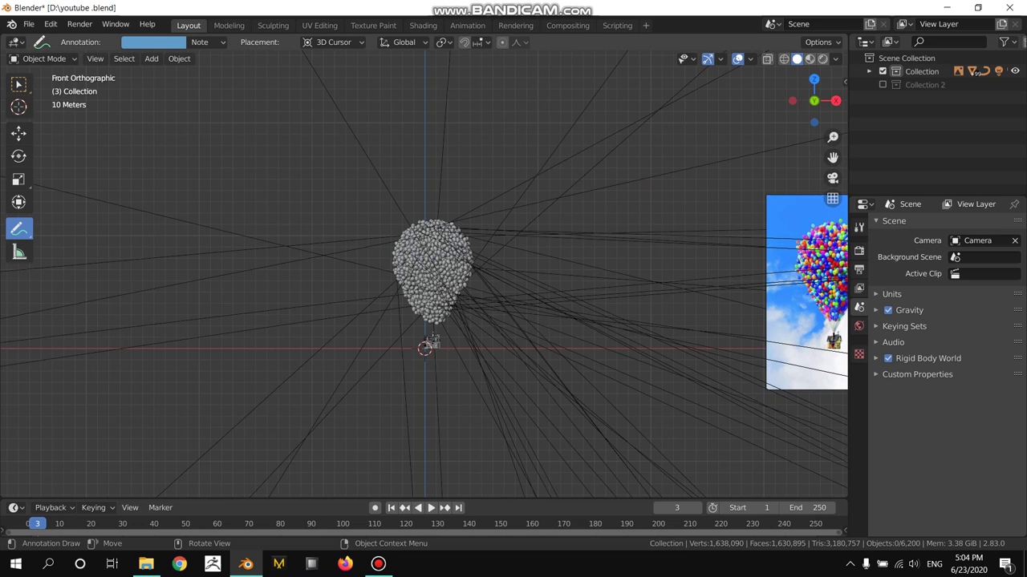
scroll(424, 274, "down", 4)
scroll(426, 273, "down", 1)
scroll(426, 273, "up", 1)
scroll(426, 273, "down", 1)
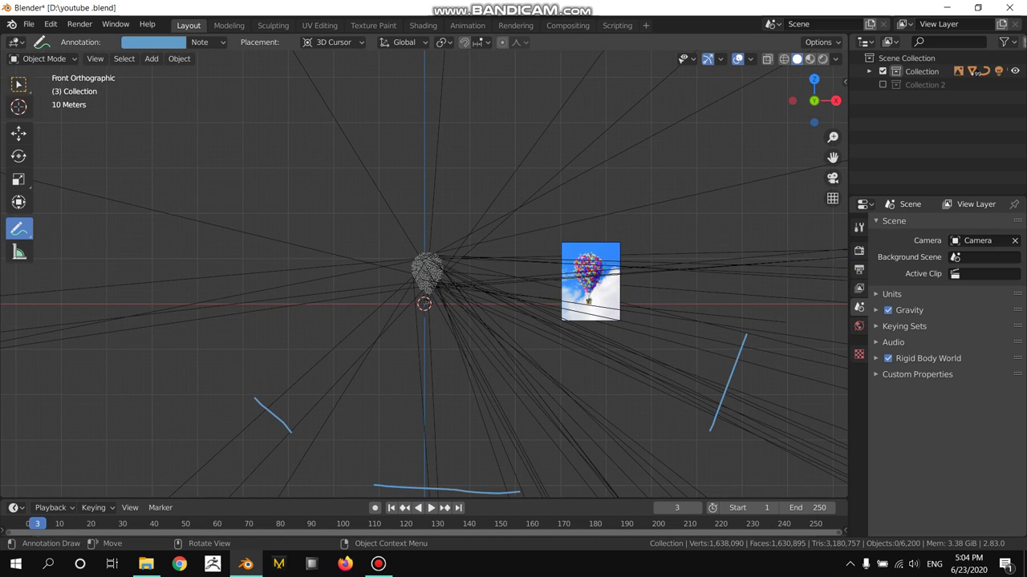
left_click(19, 83)
Circle-select the stray lines near the camera image and toward the lower left.
key("c")
left_click_drag(511, 179, 423, 400)
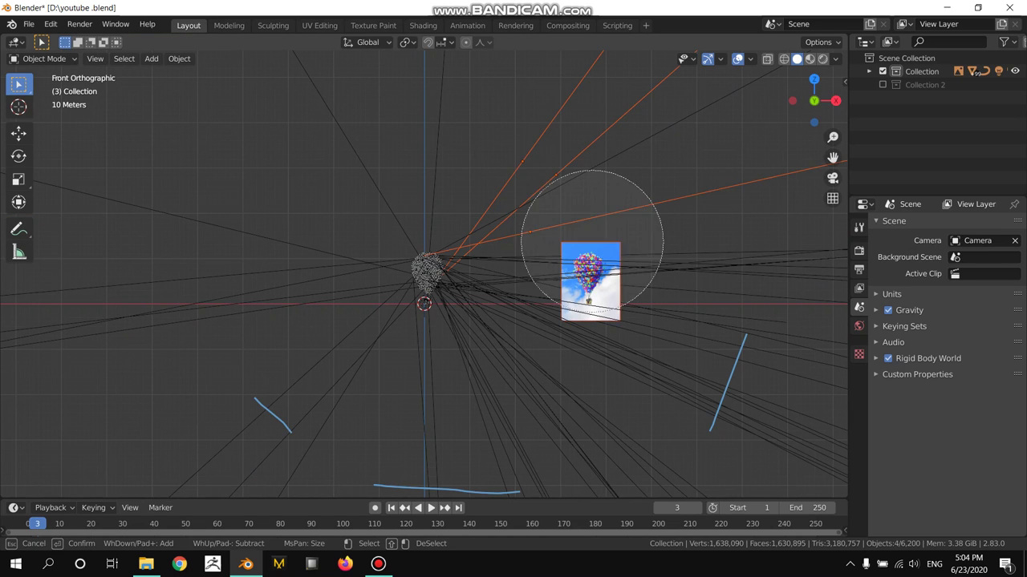
mouse_move(366, 378)
left_mouse_down()
mouse_move(446, 131)
mouse_move(377, 105)
mouse_move(266, 394)
mouse_move(321, 495)
mouse_move(196, 446)
left_mouse_up()
scroll(196, 447, "down", 3)
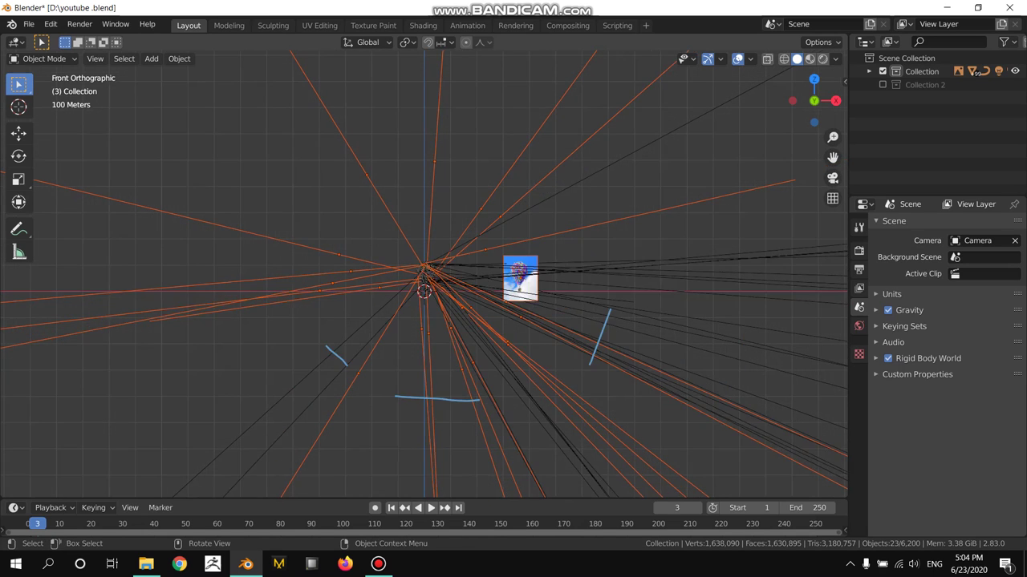
middle_click_drag(197, 446, 316, 366, "shift")
left_click_drag(316, 366, 248, 389)
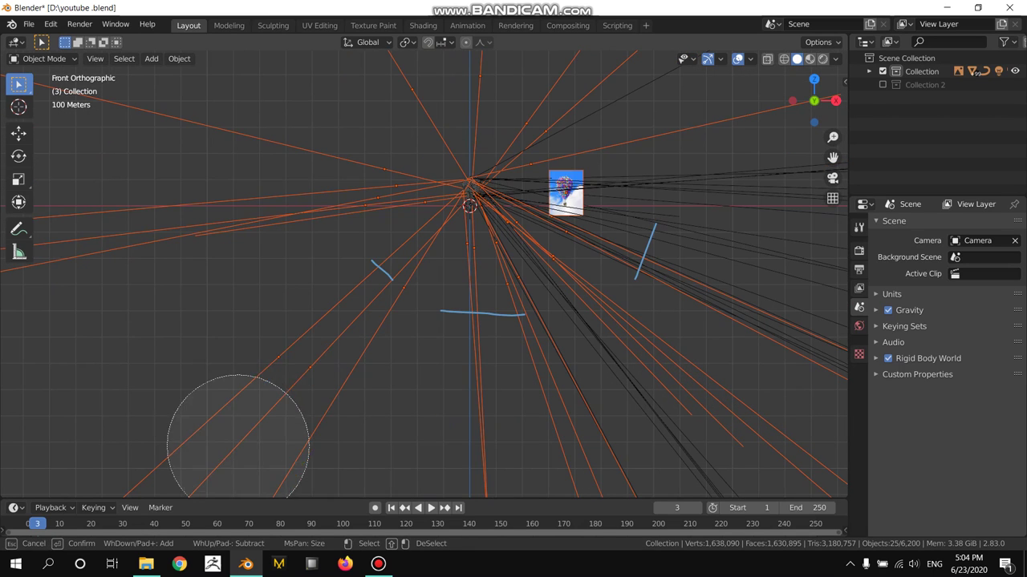
mouse_move(655, 211)
left_mouse_down()
mouse_move(592, 264)
mouse_move(580, 314)
left_mouse_up()
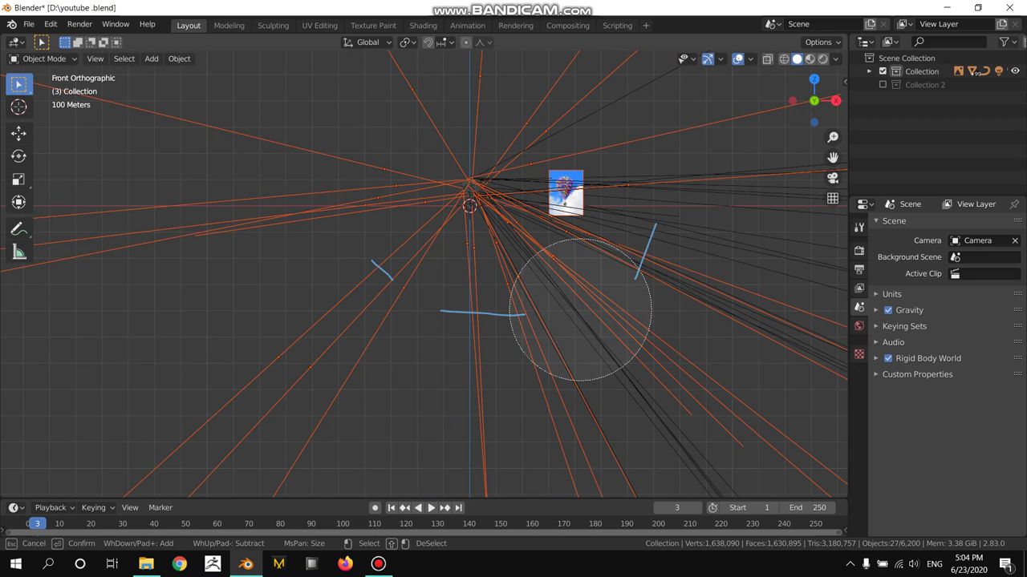
scroll(580, 314, "down", 3)
mouse_move(571, 161)
left_mouse_down()
mouse_move(516, 197)
mouse_move(521, 268)
left_mouse_up()
right_click(521, 269)
Circle-select the remaining stray lines until 52 objects are selected.
scroll(522, 268, "up", 7)
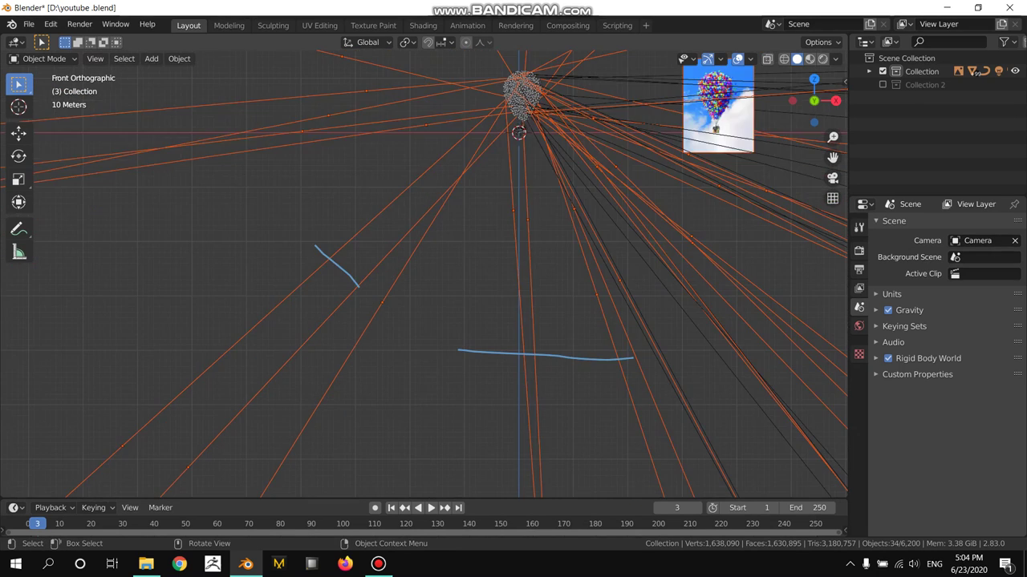
middle_click_drag(522, 268, 385, 419, "shift")
scroll(423, 275, "down", 6)
key("c")
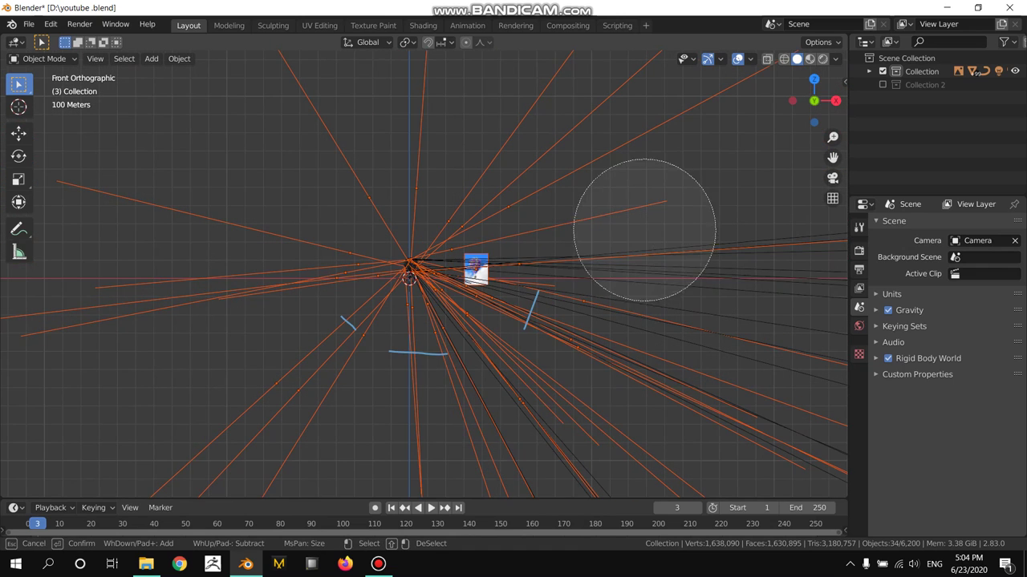
left_click_drag(623, 259, 526, 401)
right_click(526, 401)
scroll(423, 274, "down", 5)
key("c")
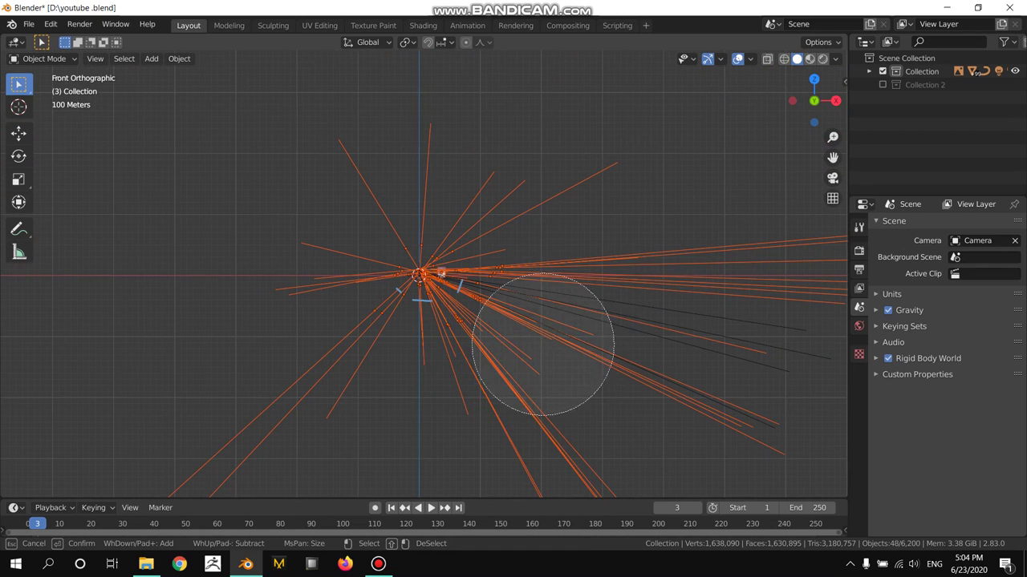
left_click_drag(561, 287, 481, 297)
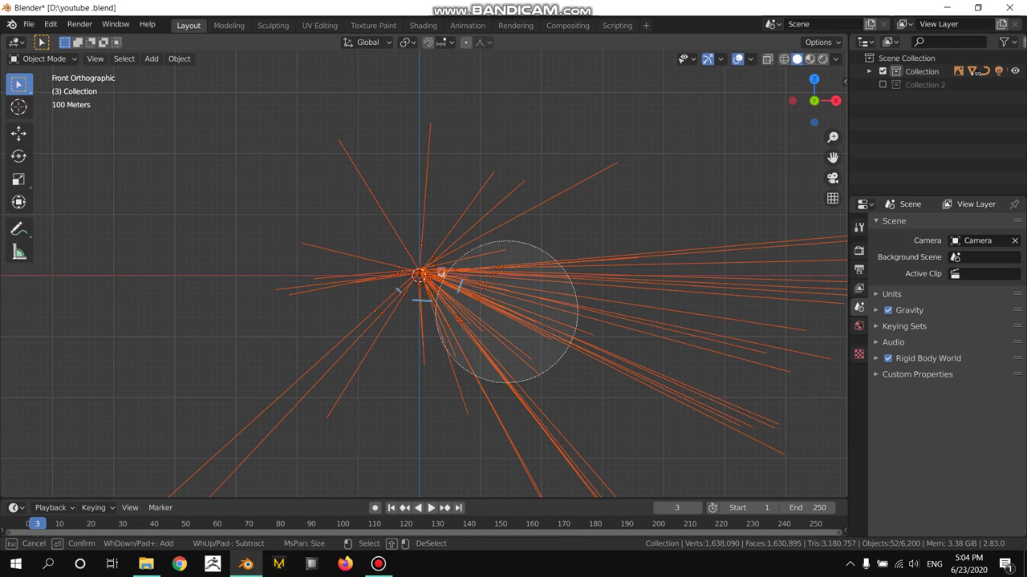
right_click(492, 310)
Zoom around the balloon cluster, leaving the 52-object selection unchanged.
scroll(493, 310, "up", 3)
scroll(422, 269, "up", 1)
scroll(422, 270, "up", 1)
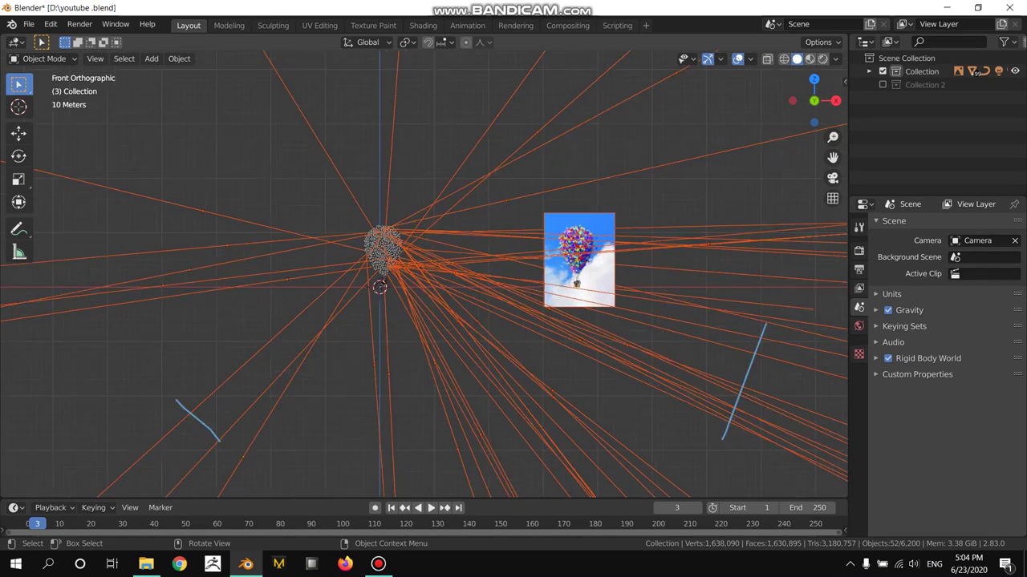
scroll(422, 270, "up", 2)
scroll(421, 269, "up", 3)
key("c")
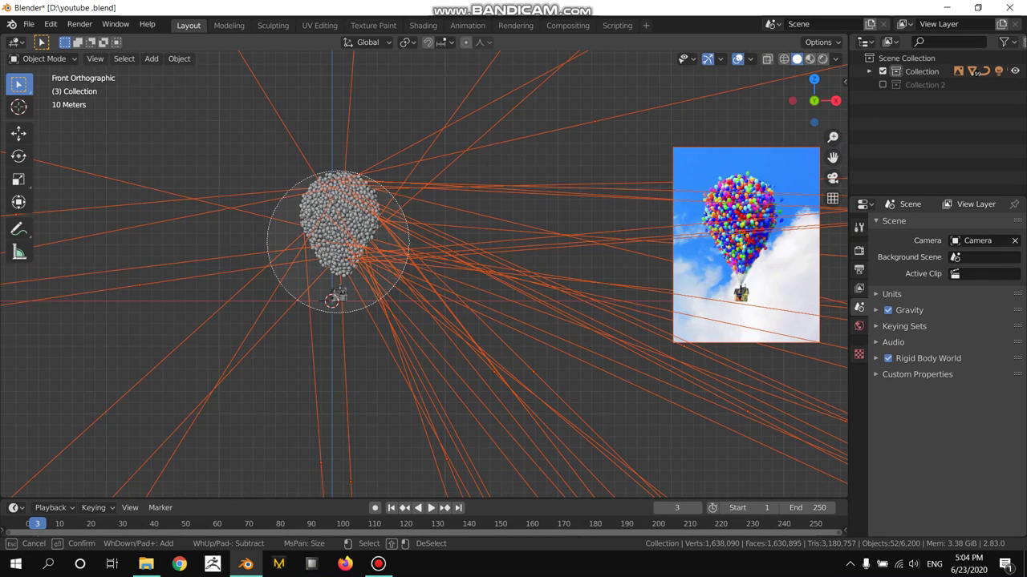
right_click(336, 247)
scroll(336, 247, "down", 2)
scroll(402, 251, "down", 2)
Move the 52 selected stray lines into Collection 2.
key("m")
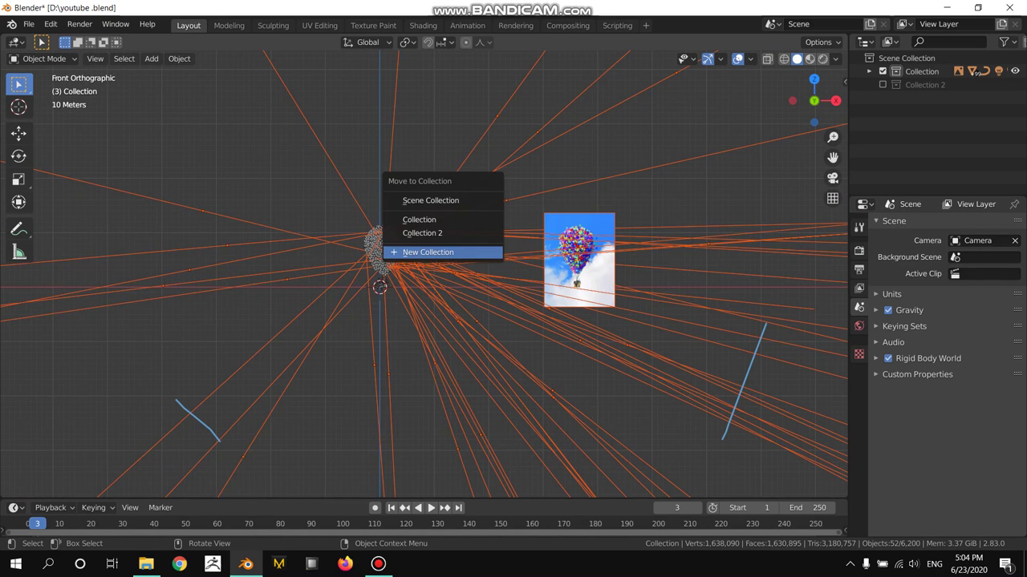
left_click(422, 233)
scroll(363, 286, "up", 2)
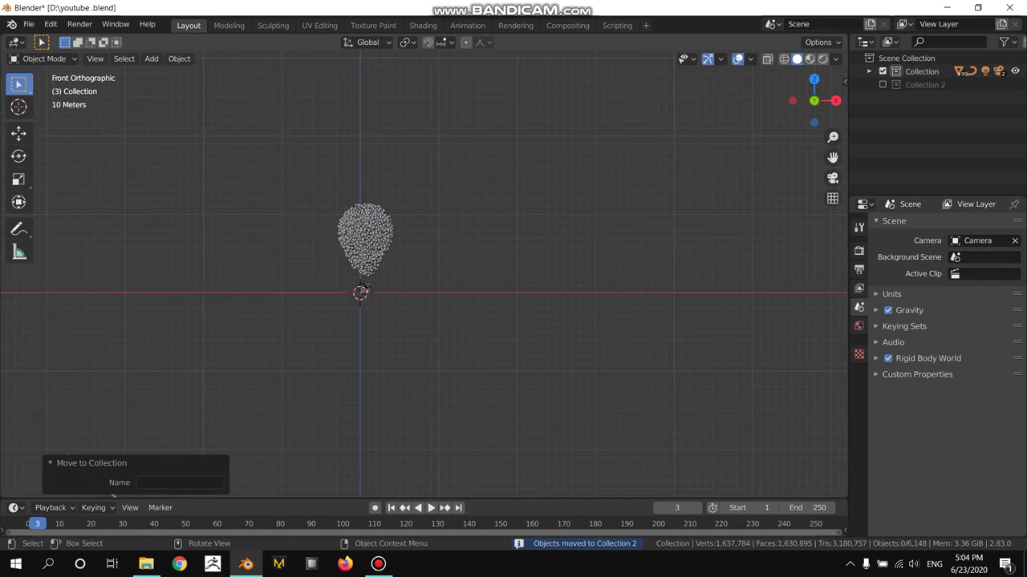
scroll(363, 287, "up", 5)
scroll(363, 287, "down", 5)
scroll(363, 286, "up", 1)
scroll(363, 287, "up", 1)
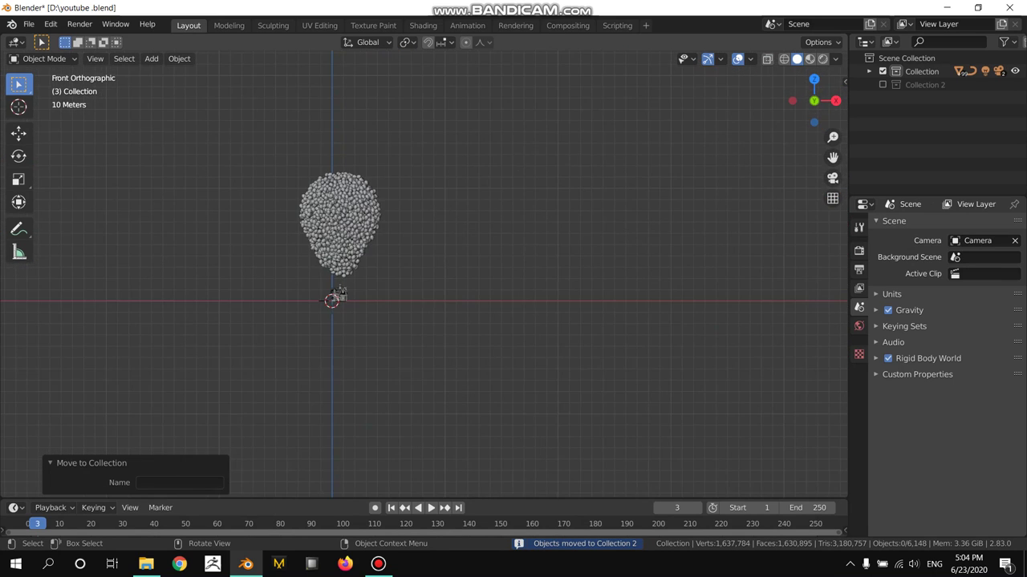
scroll(335, 297, "up", 3)
scroll(335, 305, "up", 1)
middle_click_drag(336, 305, 427, 321, "shift")
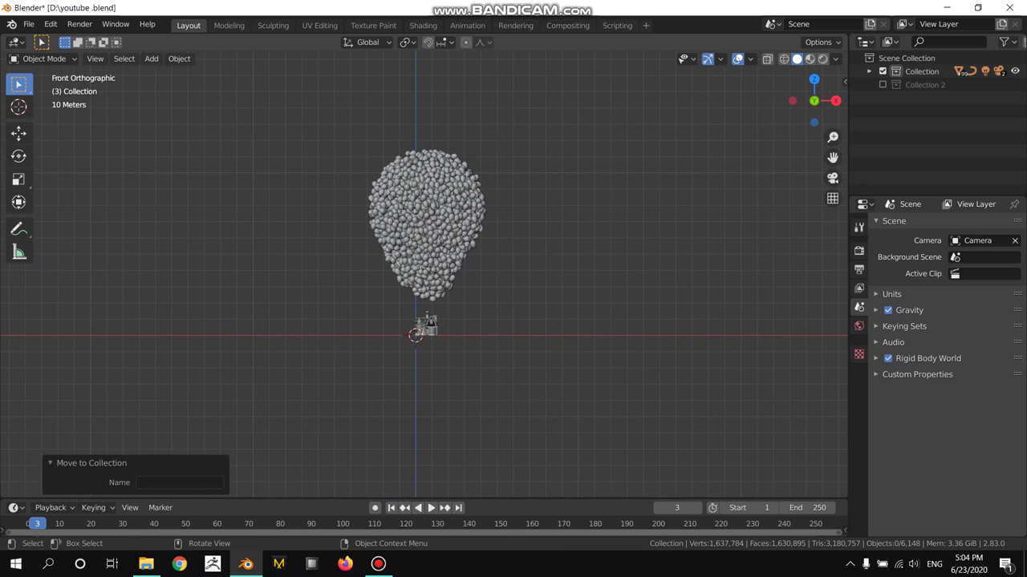
Make Collection 2 active and exclude the main Collection from the view layer.
left_click(924, 84)
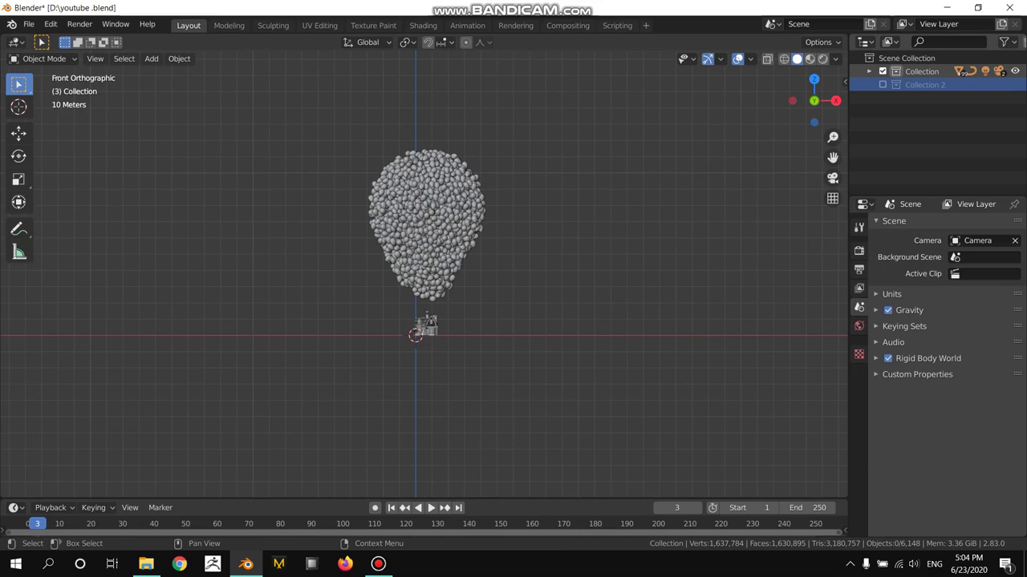
left_click(883, 72)
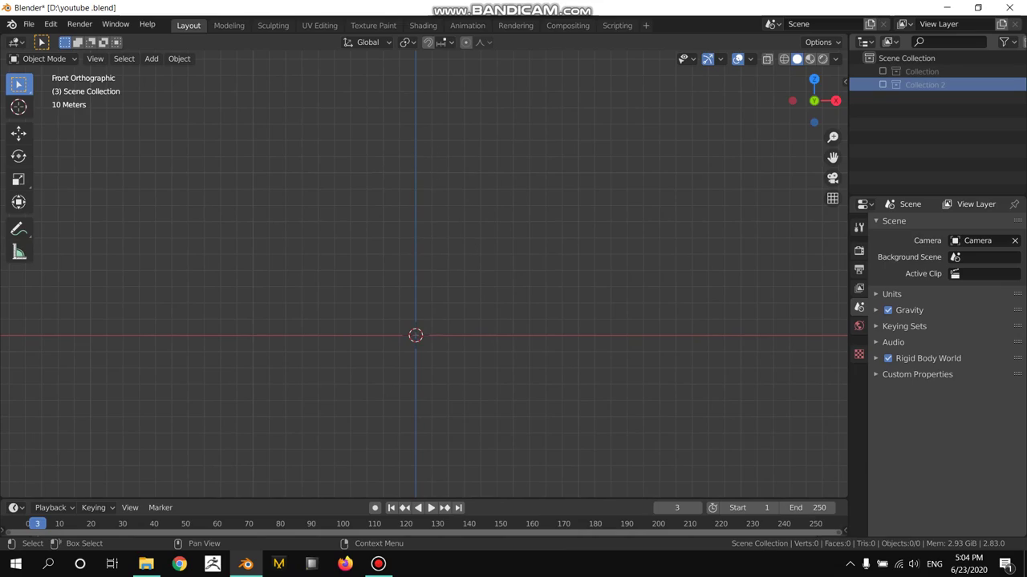
left_click(882, 84)
Select all objects in Collection 2 with Sphere.8542 as the active object.
scroll(424, 274, "down", 5)
scroll(423, 274, "down", 5)
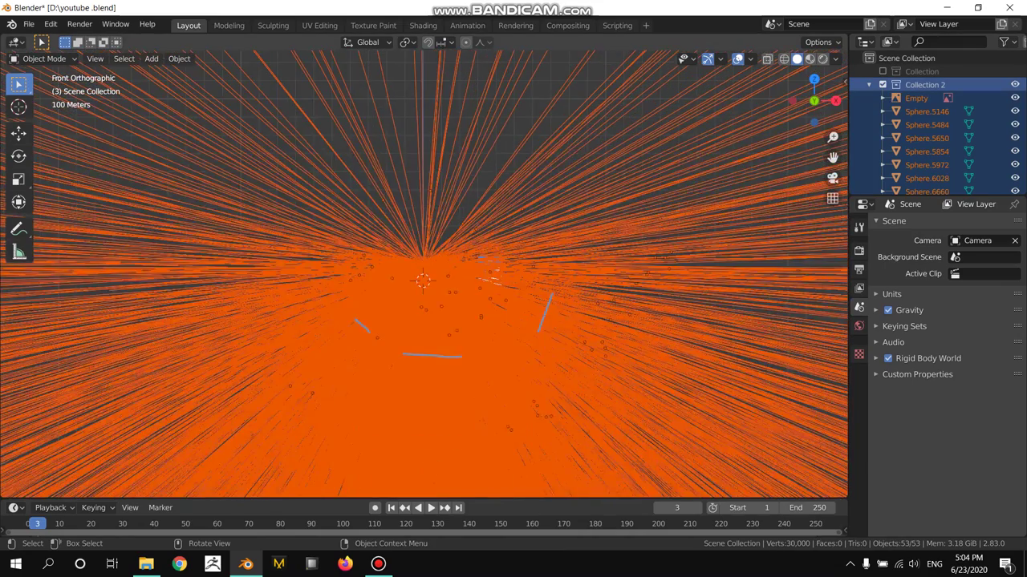
scroll(424, 274, "down", 2)
scroll(423, 274, "down", 2)
scroll(423, 274, "down", 3)
scroll(423, 275, "down", 2)
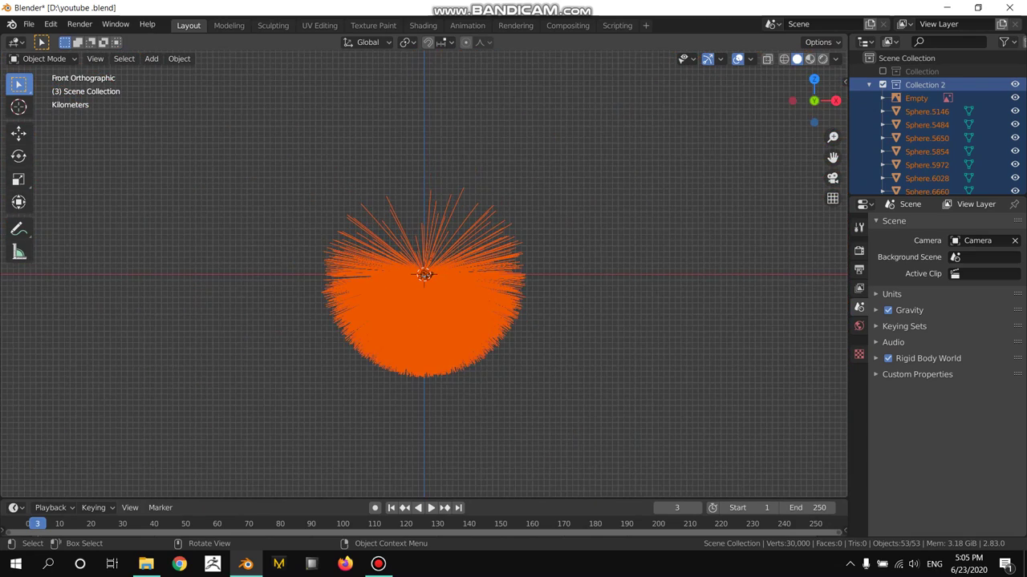
scroll(423, 274, "up", 1)
scroll(423, 275, "up", 1)
scroll(423, 274, "up", 1)
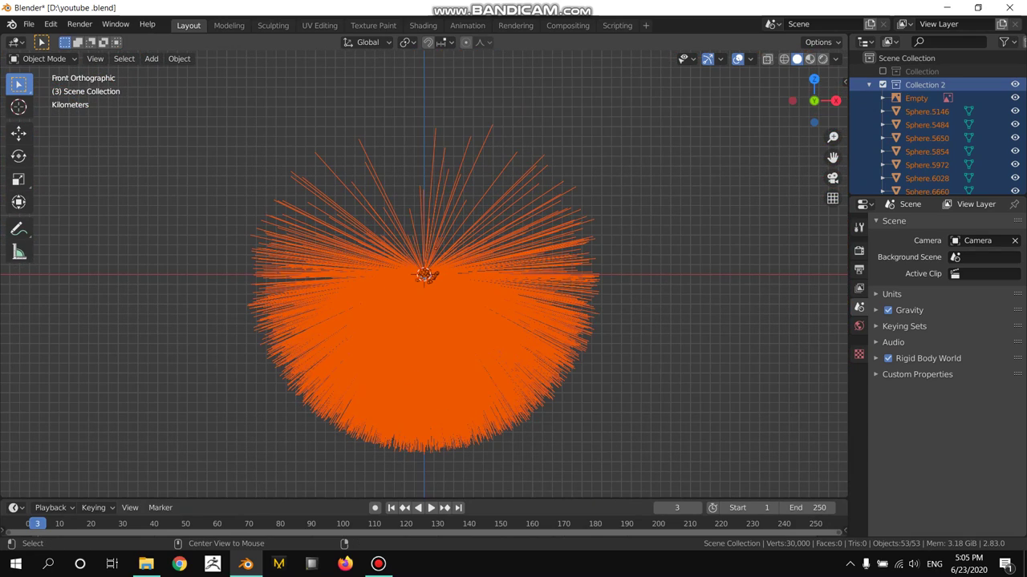
key("alt+a")
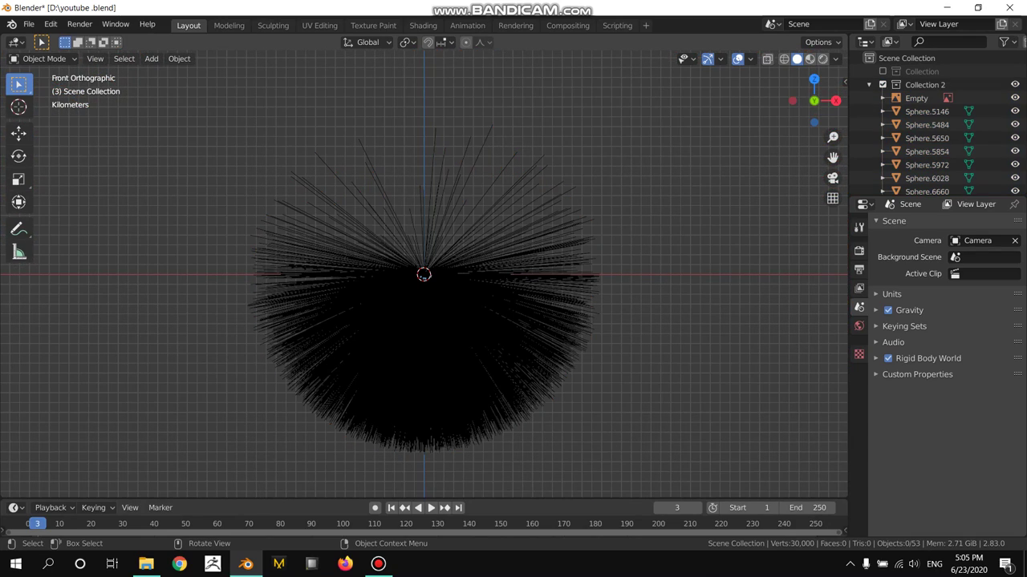
key("a")
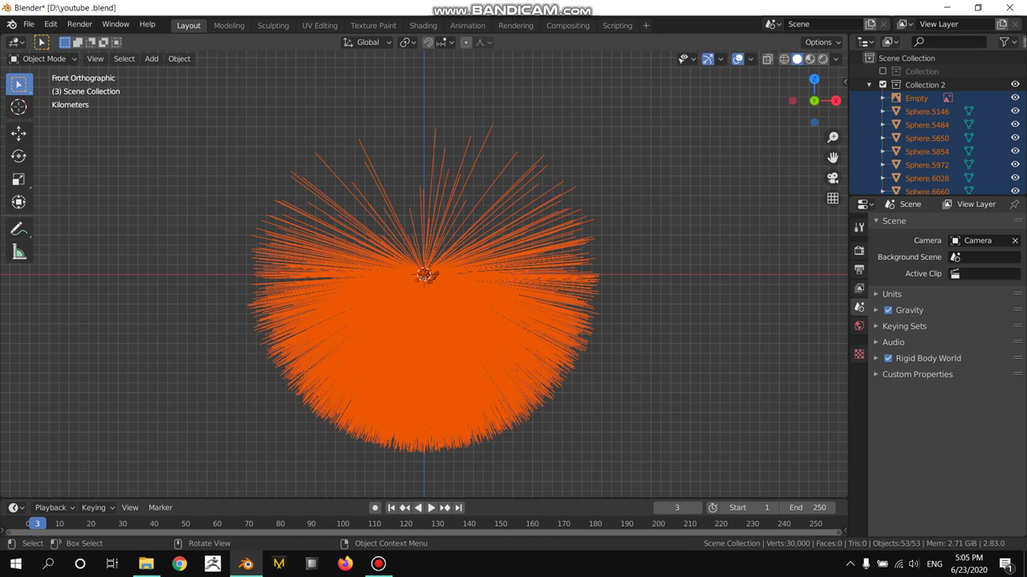
key("shift")
left_click(426, 276, "shift")
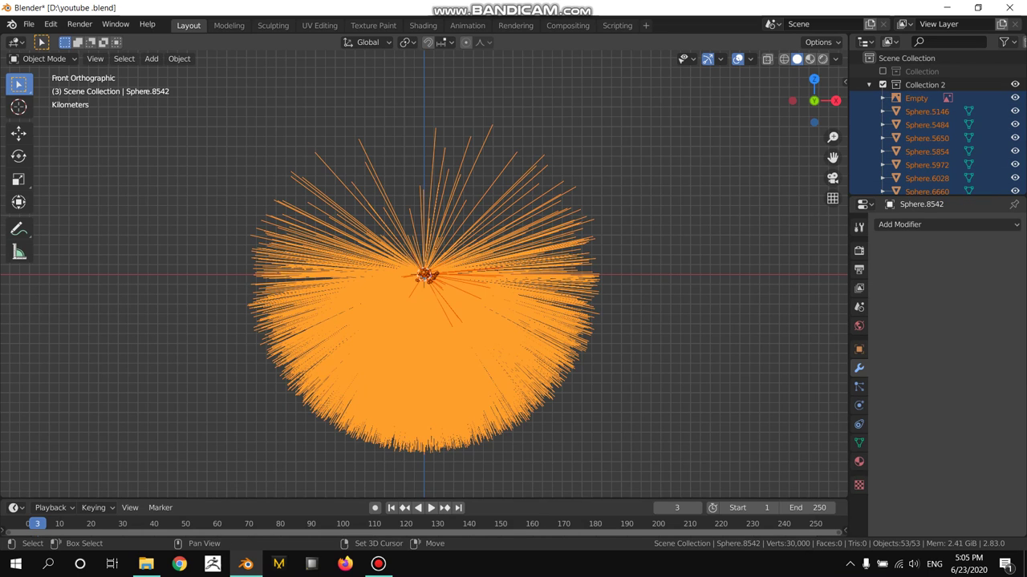
Join the 53 selected spheres into the single mesh Sphere.8542.
key("ctrl+j")
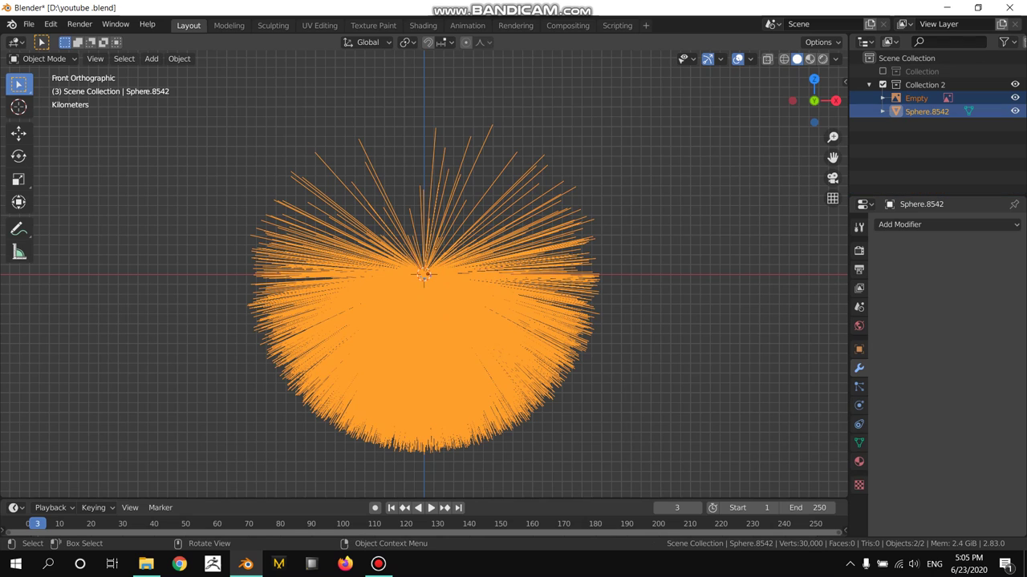
scroll(425, 276, "up", 1)
scroll(426, 277, "up", 1)
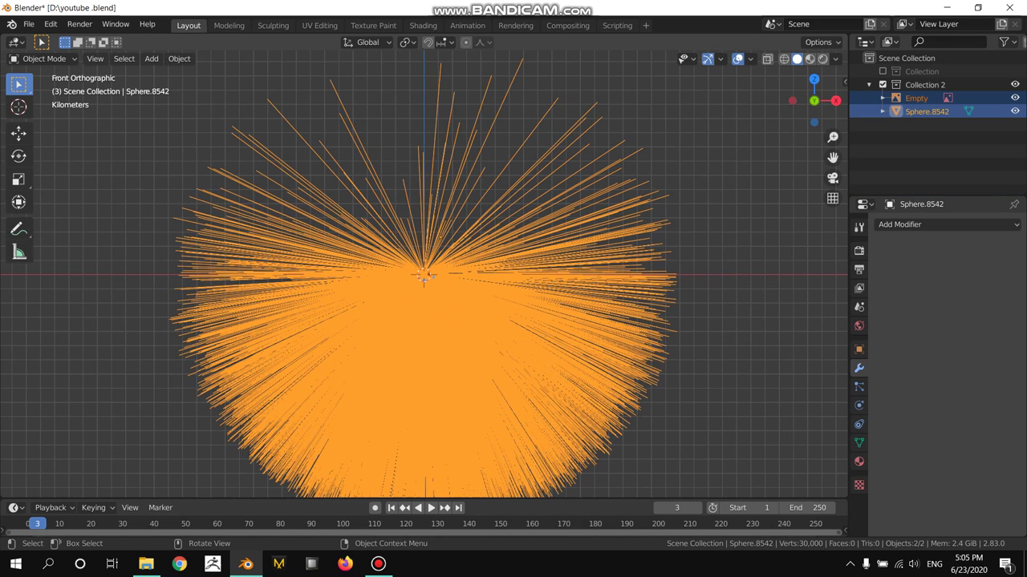
scroll(425, 277, "up", 1)
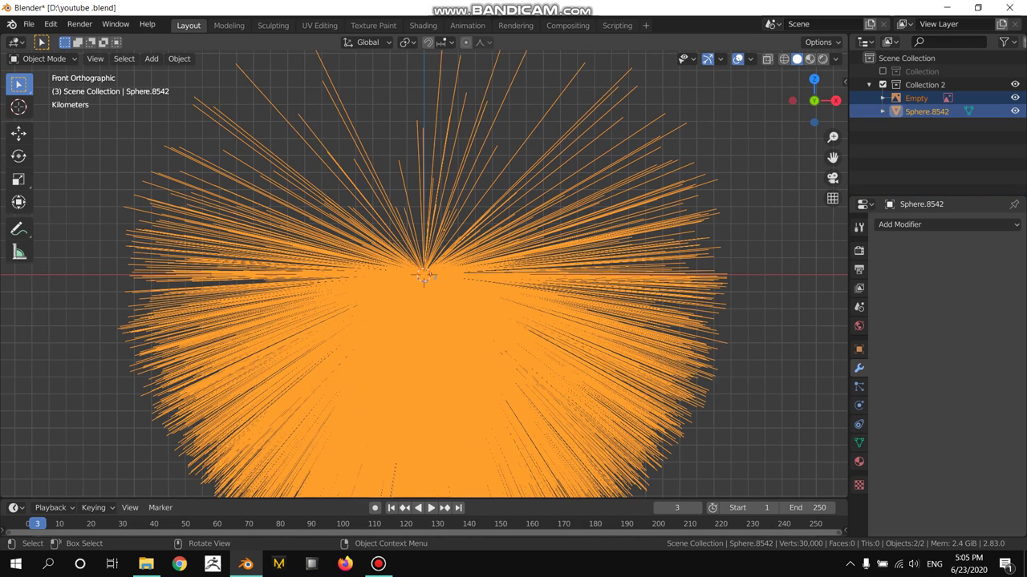
scroll(425, 277, "down", 1)
scroll(425, 277, "down", 1)
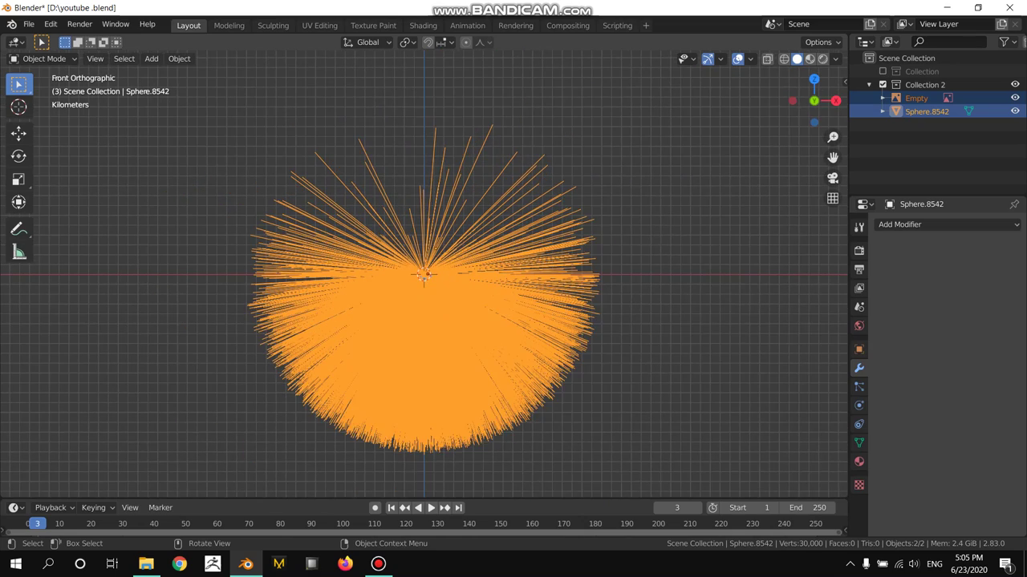
scroll(425, 276, "up", 1)
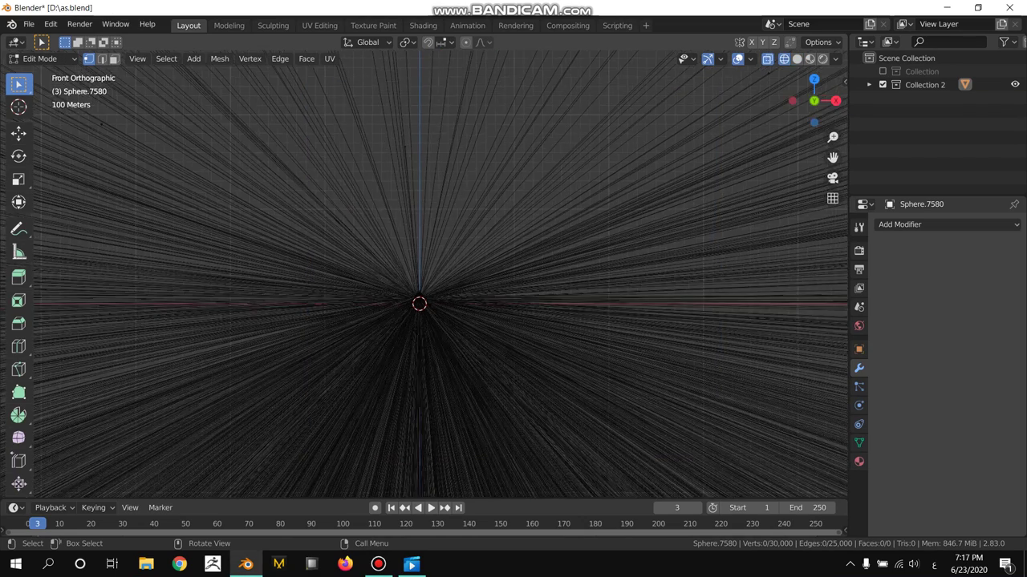
Circle-select the outer tip vertices on the right half of the string mesh.
scroll(425, 276, "down", 1)
scroll(423, 280, "down", 1)
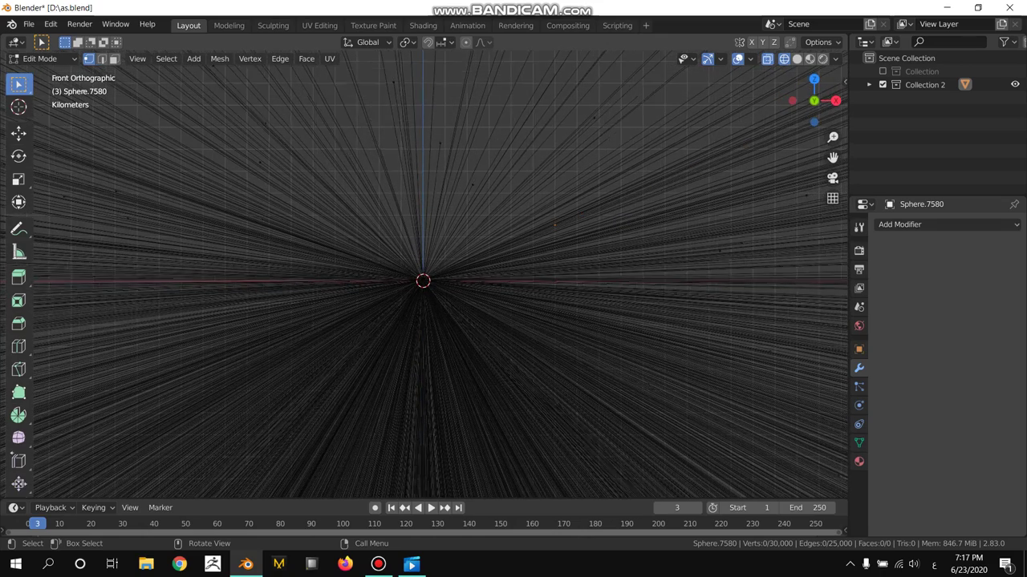
scroll(422, 281, "down", 1)
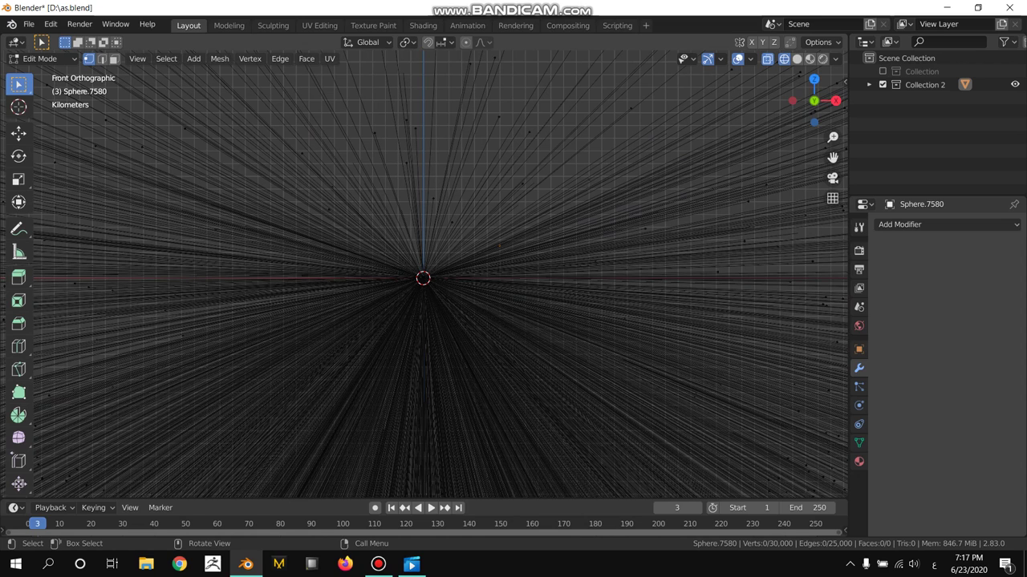
key("c")
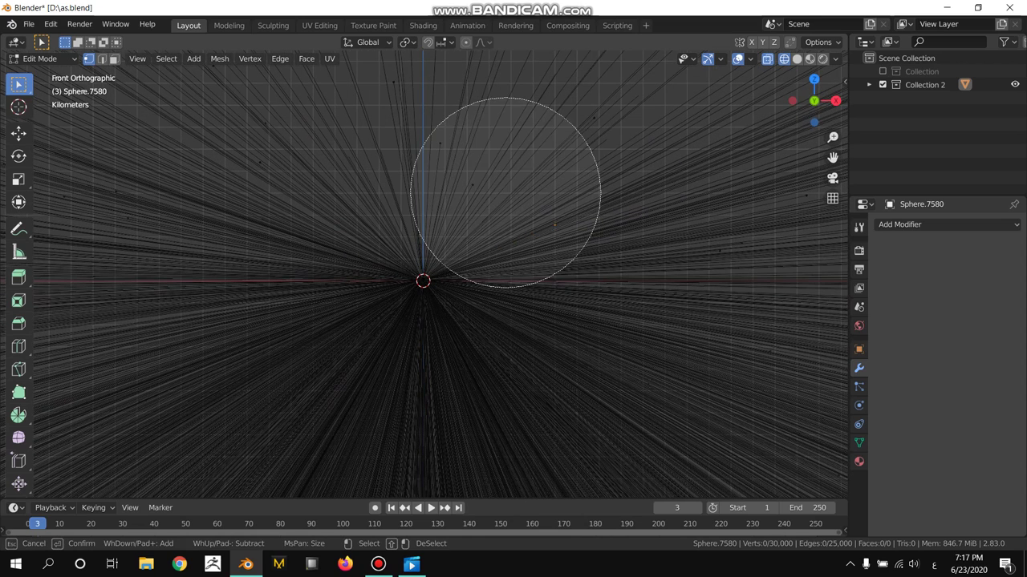
key("Escape")
scroll(498, 166, "down", 5)
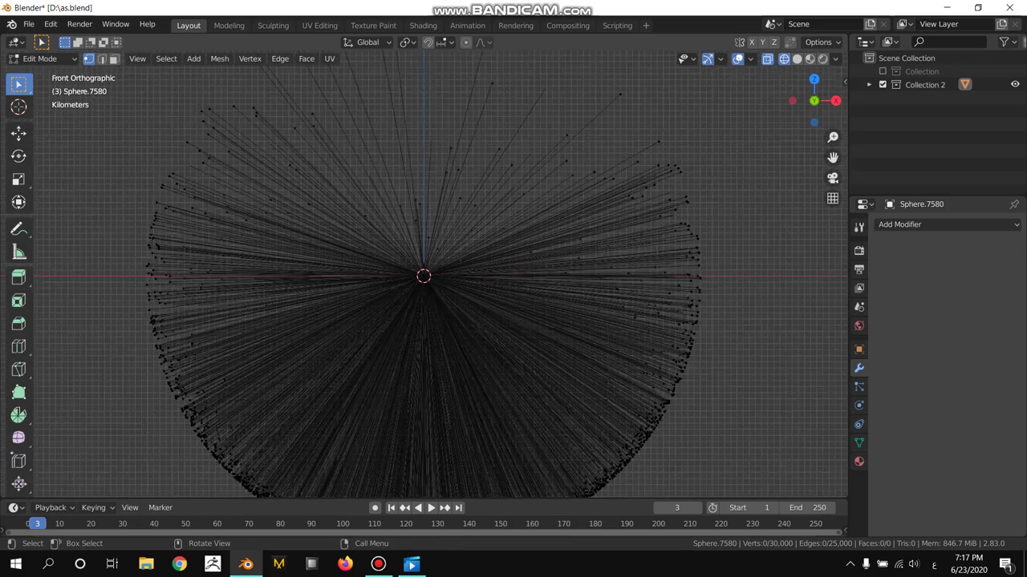
key("c")
scroll(594, 324, "up", 5)
mouse_move(653, 188)
left_mouse_down()
mouse_move(562, 195)
mouse_move(572, 294)
mouse_move(506, 389)
mouse_move(425, 447)
mouse_move(313, 401)
mouse_move(264, 264)
mouse_move(274, 166)
mouse_move(356, 92)
mouse_move(417, 69)
mouse_move(474, 114)
mouse_move(461, 140)
mouse_move(435, 141)
left_mouse_up()
right_click(435, 140)
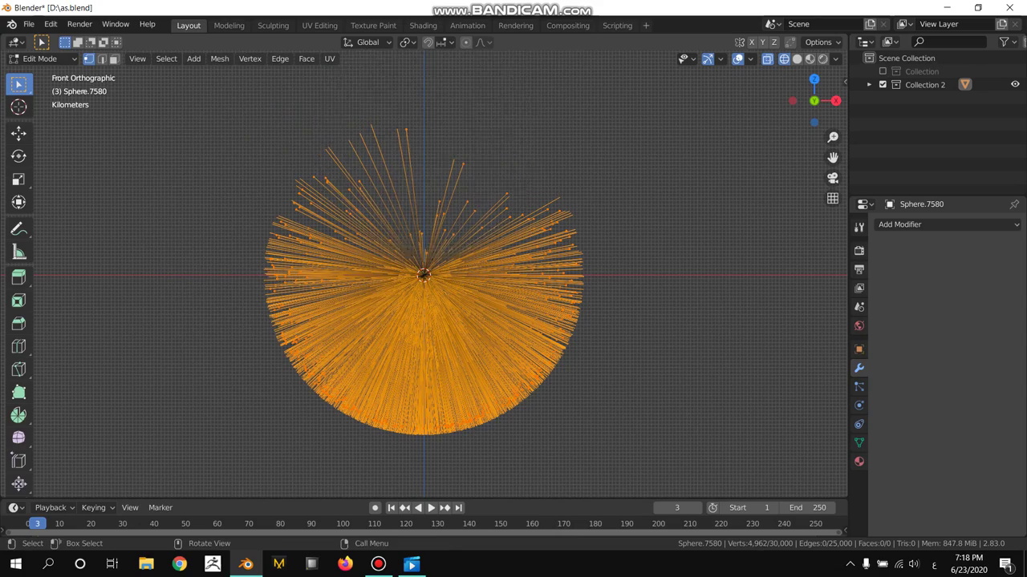
scroll(436, 140, "up", 8)
key("c")
mouse_move(623, 142)
left_mouse_down()
mouse_move(572, 339)
mouse_move(534, 392)
left_mouse_up()
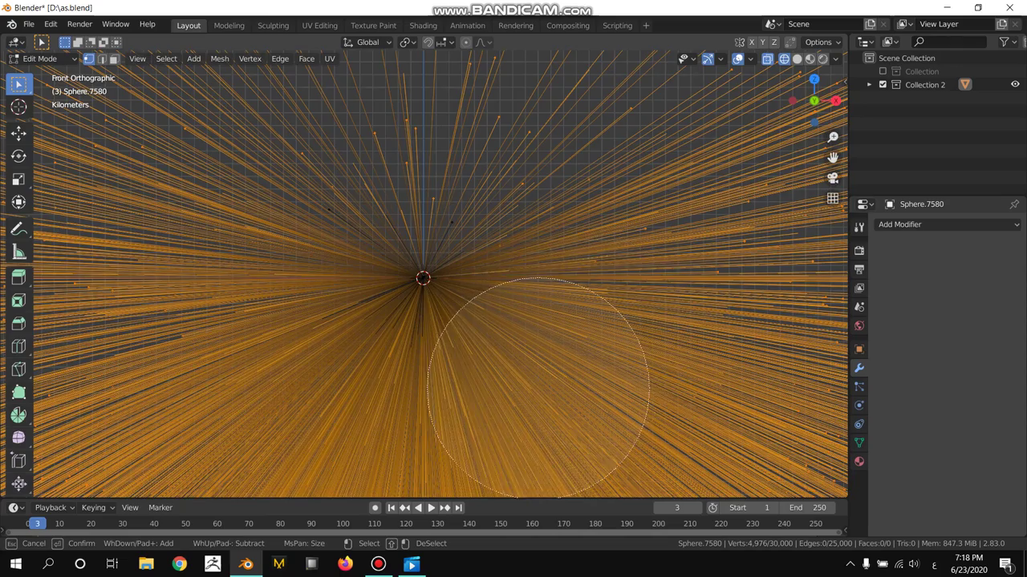
right_click(535, 392)
Add more tip vertices on the left side, undoing an accidental full selection.
key("c")
left_click_drag(584, 337, 551, 401)
key("z")
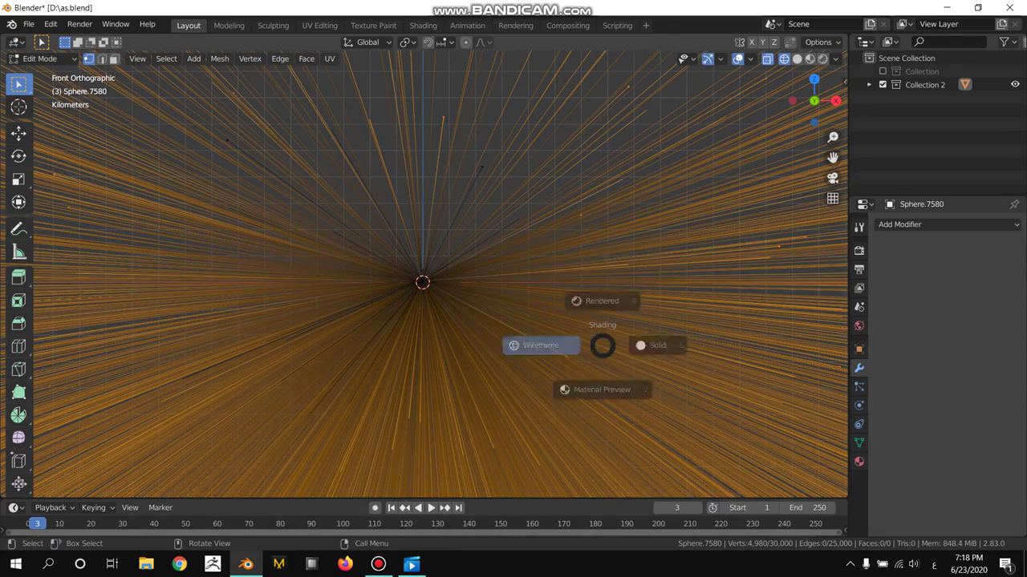
key("Escape")
key("c")
mouse_move(520, 355)
left_mouse_down()
mouse_move(366, 405)
mouse_move(215, 277)
mouse_move(457, 64)
mouse_move(591, 149)
left_mouse_up()
right_click(591, 149)
scroll(591, 149, "up", 3)
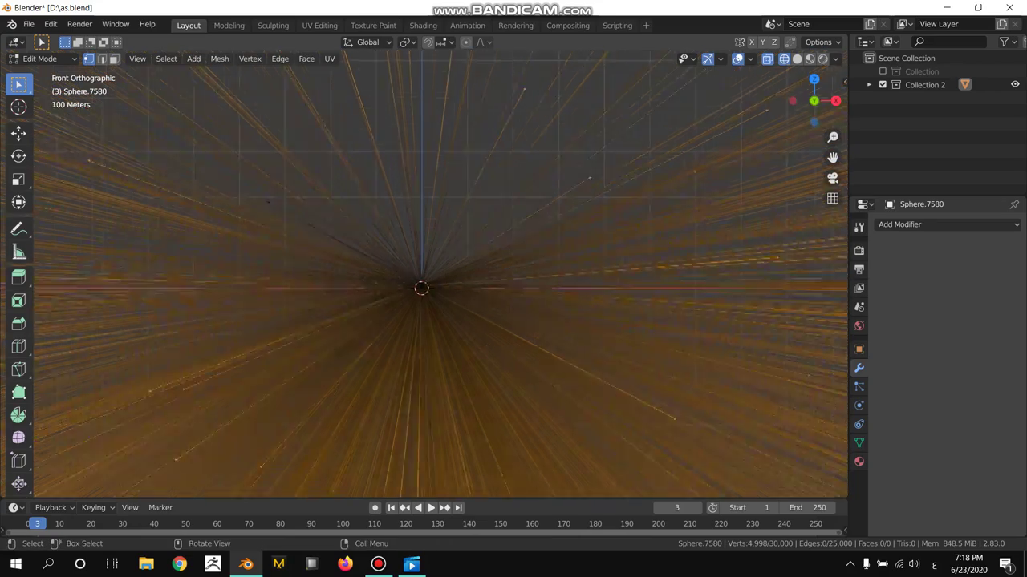
key("c")
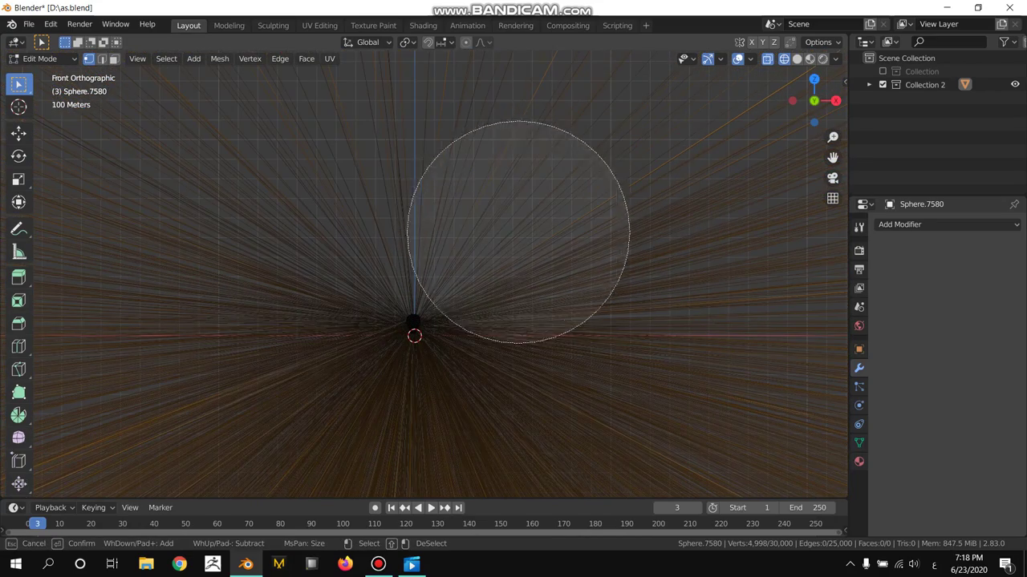
left_click(481, 281)
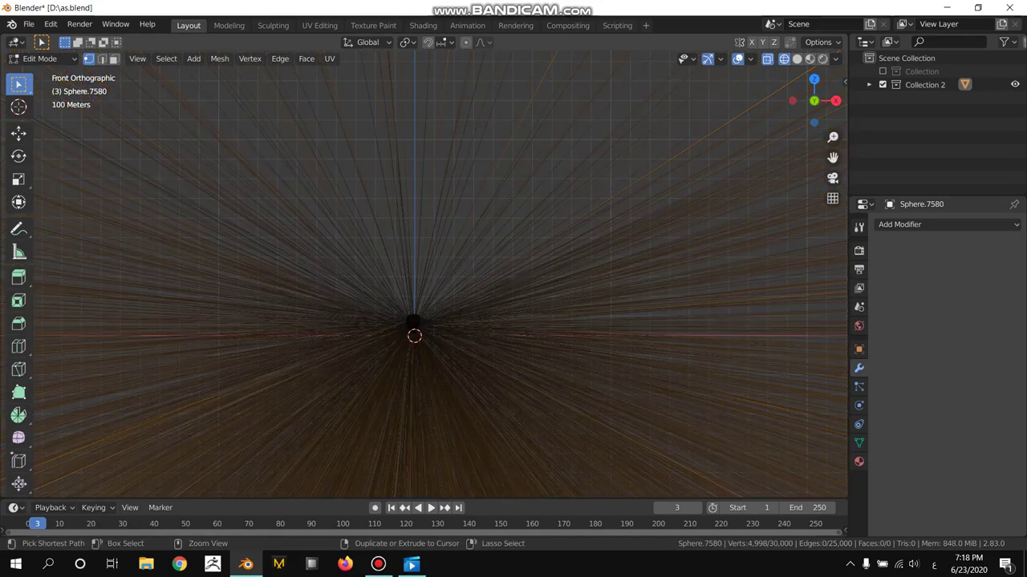
key("ctrl+z")
Pick up the last missing tip vertices so all 5,000 outer tips are selected.
scroll(423, 273, "down", 2)
scroll(423, 272, "down", 2)
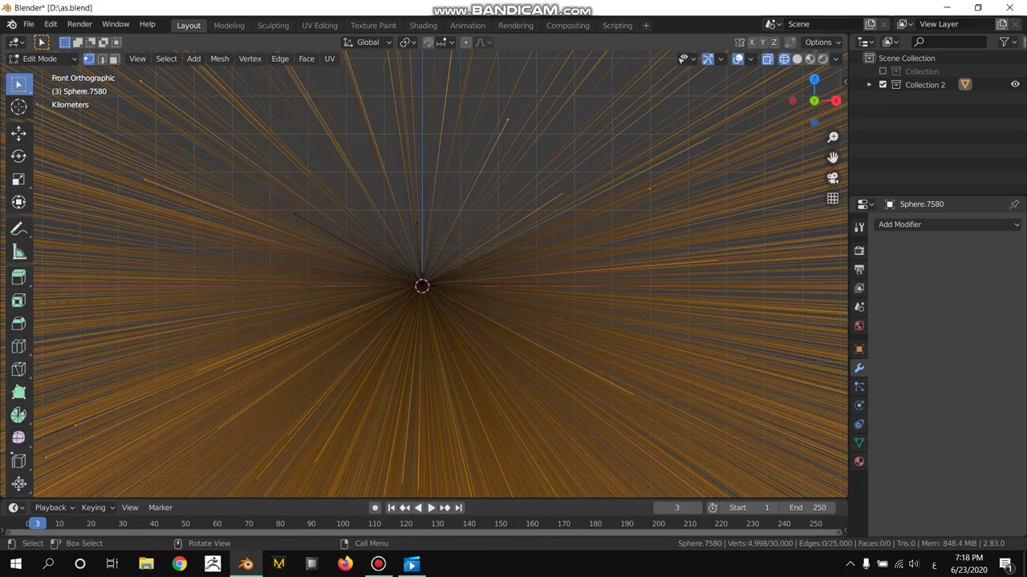
key("c")
left_click_drag(243, 176, 355, 140)
key("Escape")
scroll(423, 281, "down", 2)
key("c")
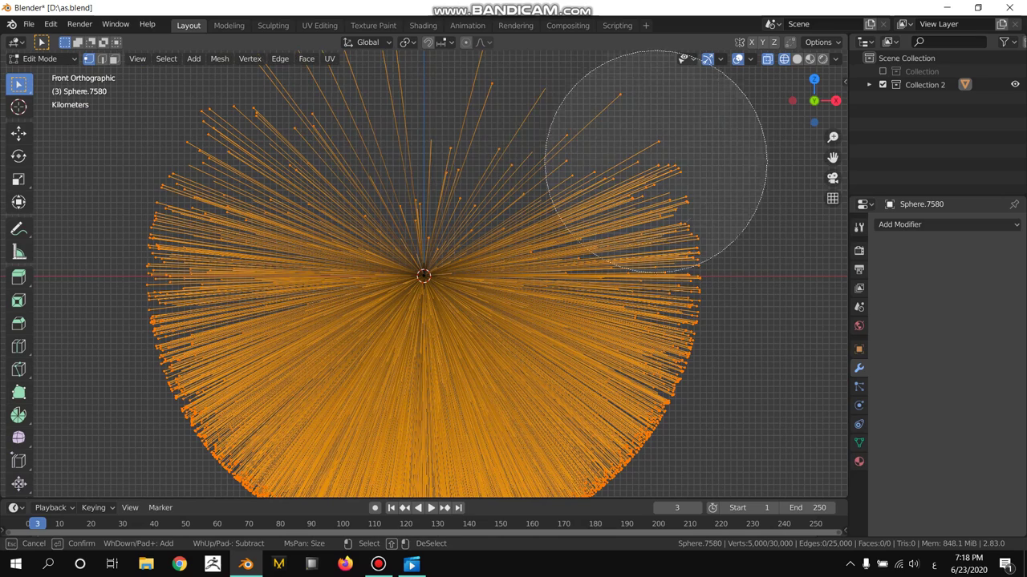
key("Escape")
scroll(425, 258, "down", 2)
middle_click_drag(596, 435, 596, 401, "shift")
key("c")
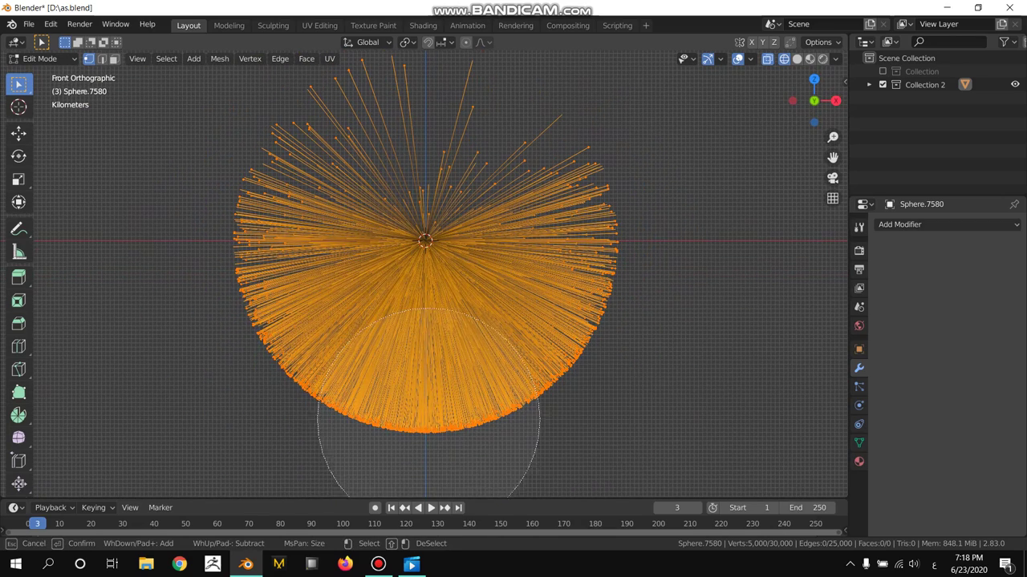
key("Escape")
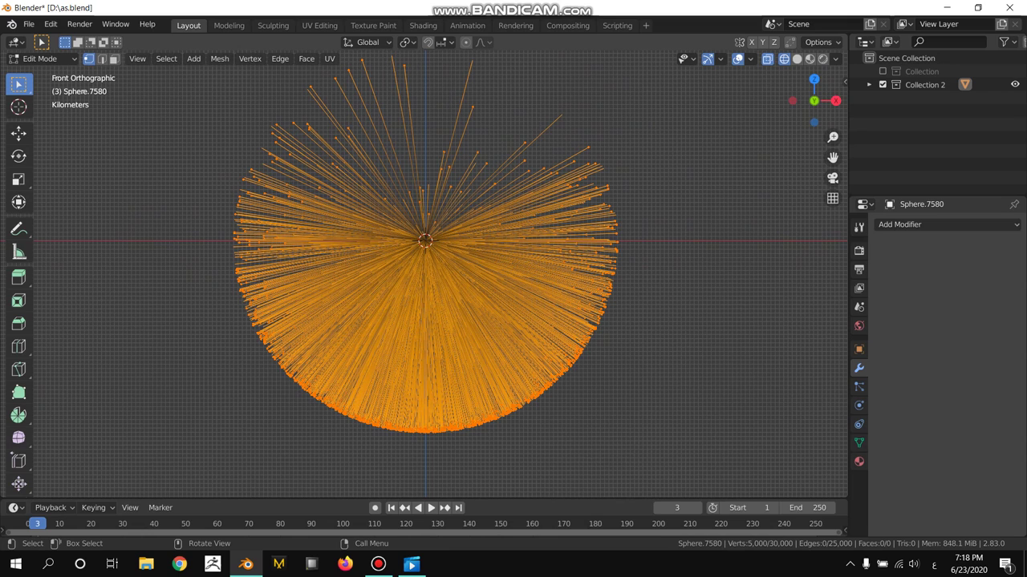
Flatten the tip vertices to one height (scale Z 0) and narrow their spread.
key("s")
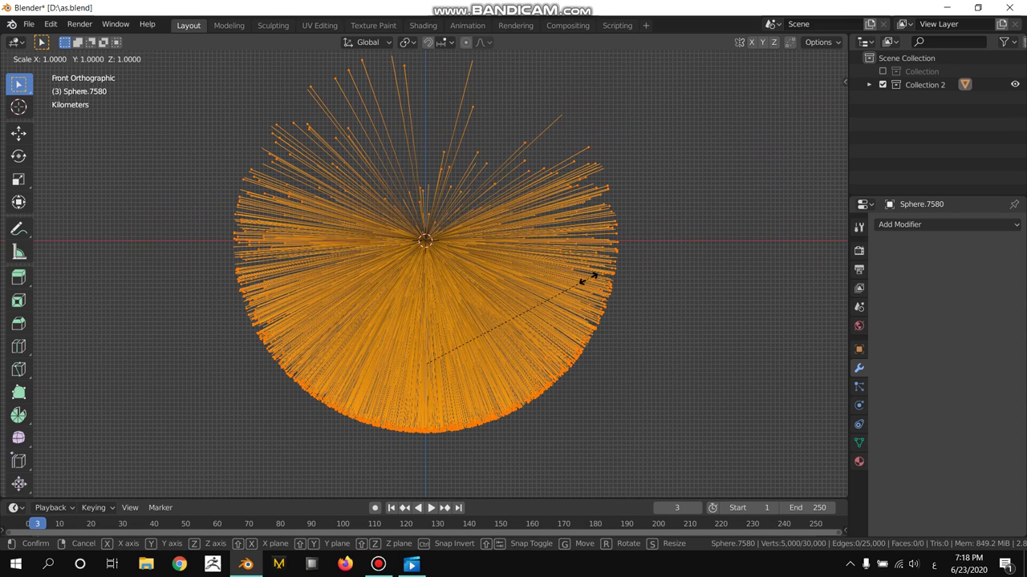
type("z")
type("0")
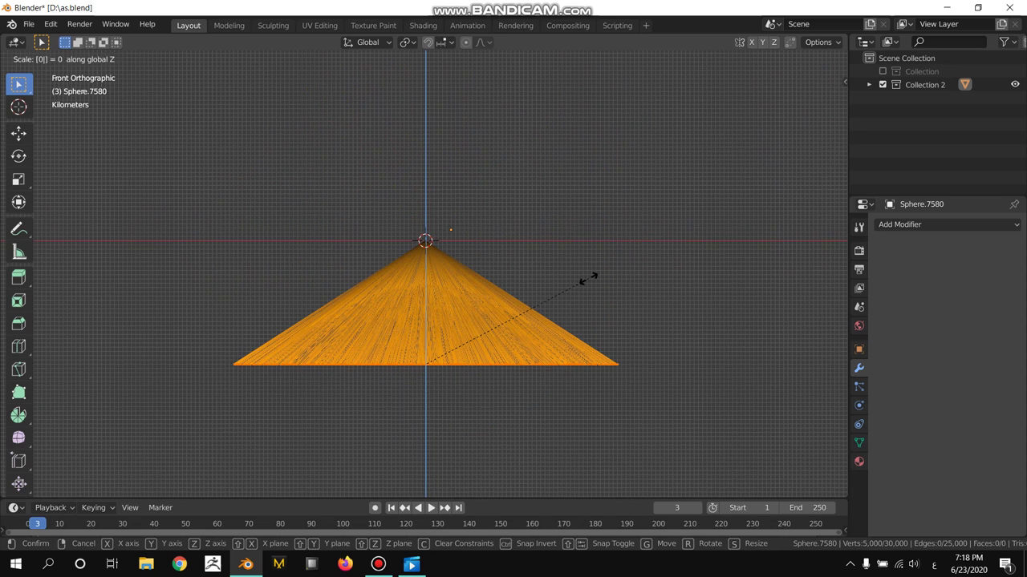
key("Return")
scroll(590, 278, "up", 1)
scroll(590, 278, "up", 1)
key("s")
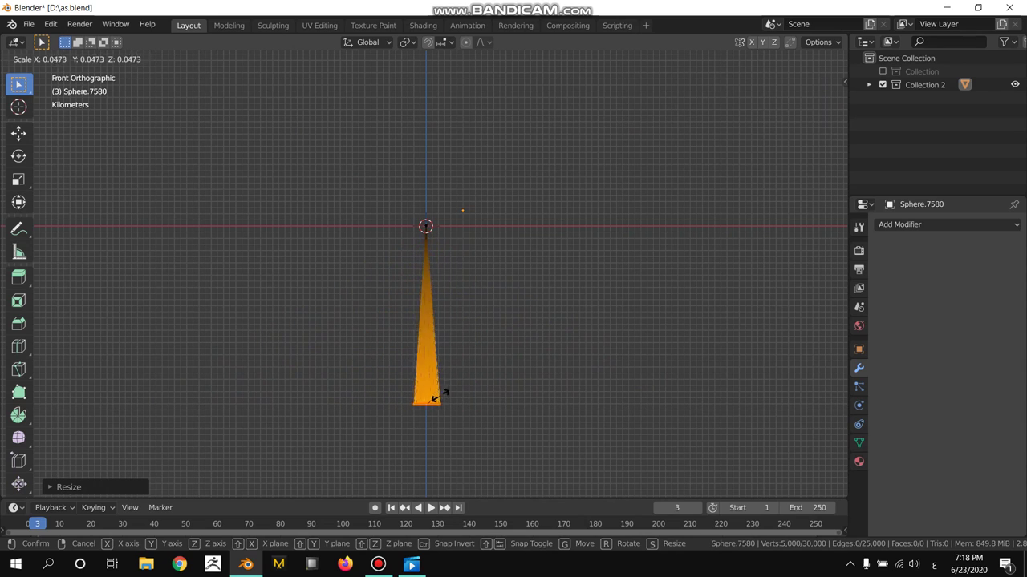
left_click(580, 385)
mouse_move(580, 385)
middle_mouse_down()
mouse_move(580, 425)
mouse_move(585, 385)
middle_mouse_up()
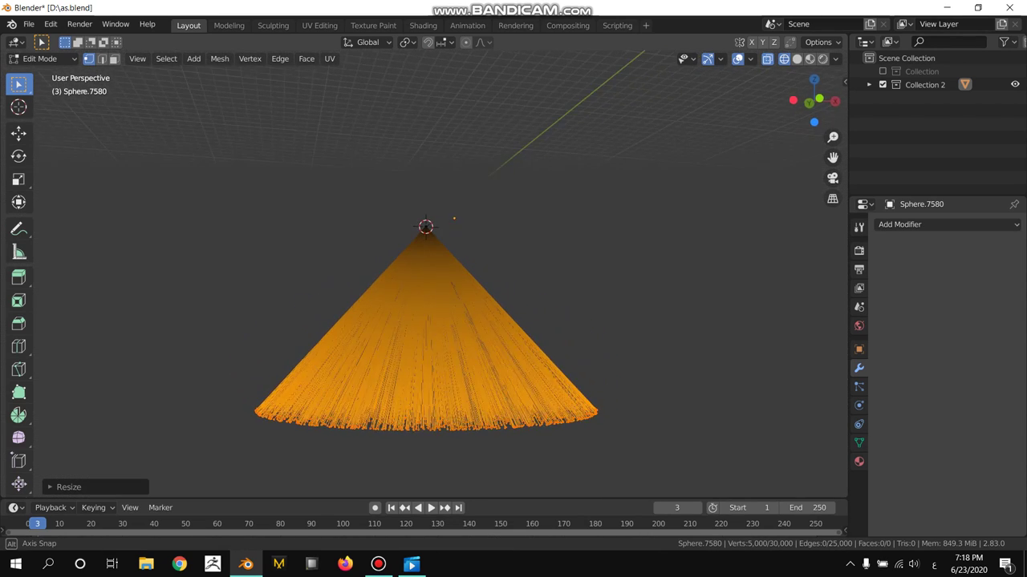
key("KP_1")
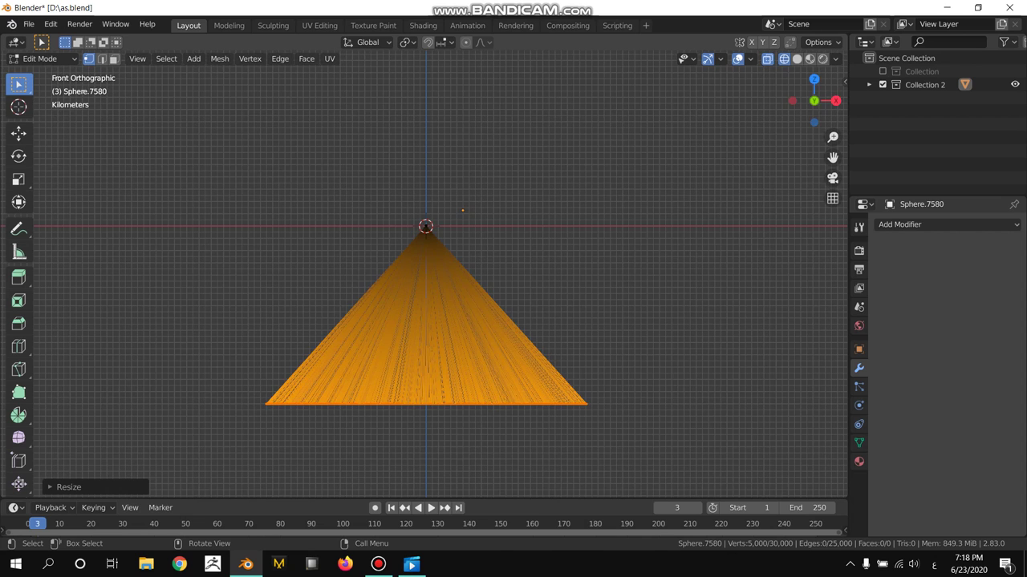
Move the cone's base down along the Z axis.
key("s")
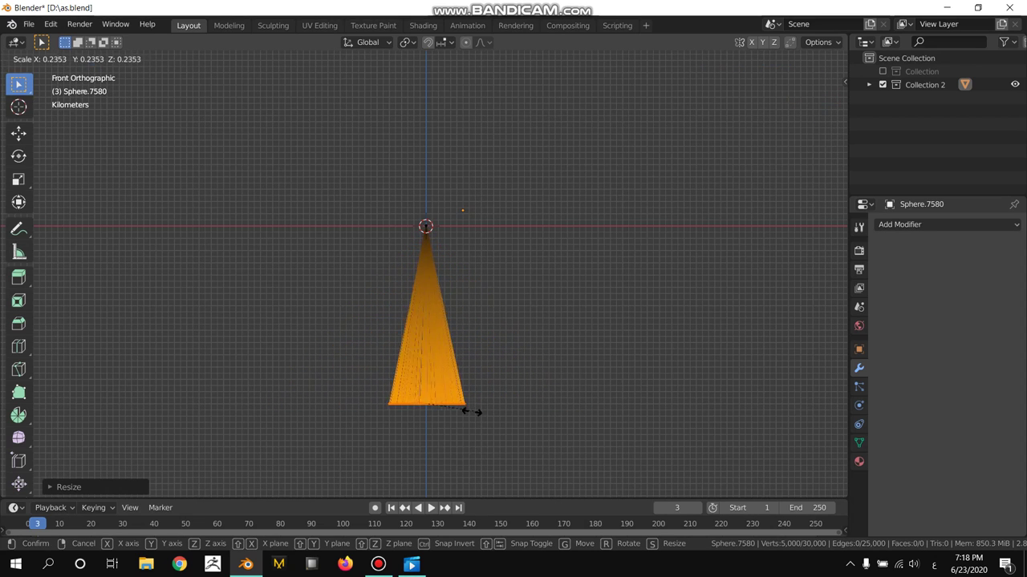
key("g")
key("z")
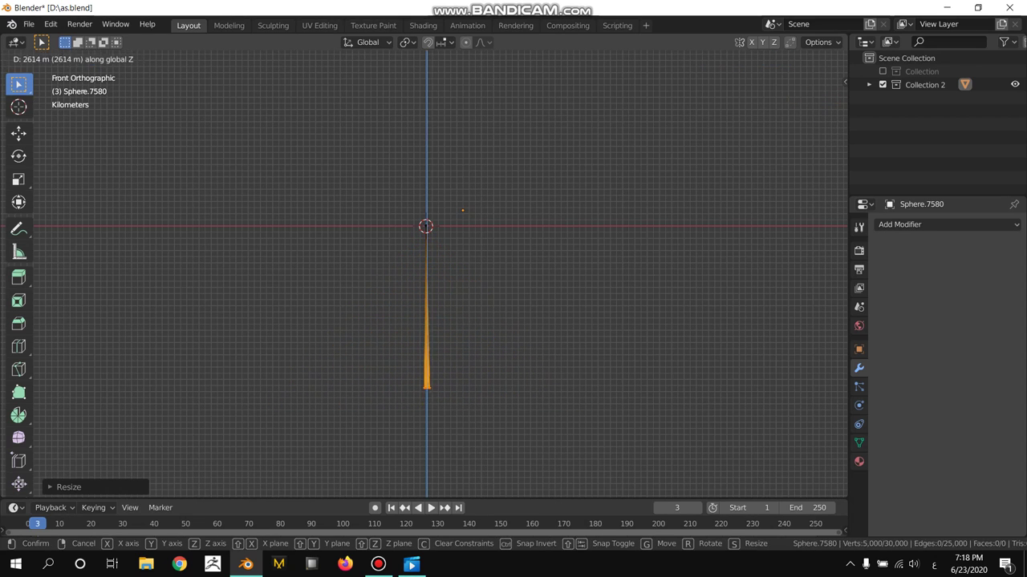
left_click(462, 211)
scroll(462, 211, "up", 2)
scroll(462, 211, "up", 2)
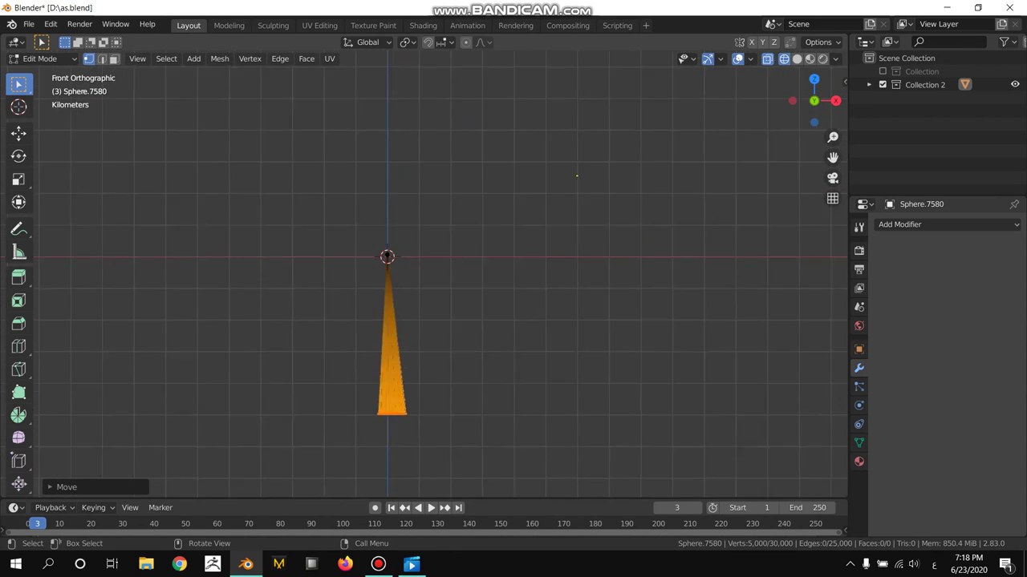
scroll(462, 210, "up", 1)
Shorten the cone along Z and narrow it along X into a thin spike.
key("s")
key("z")
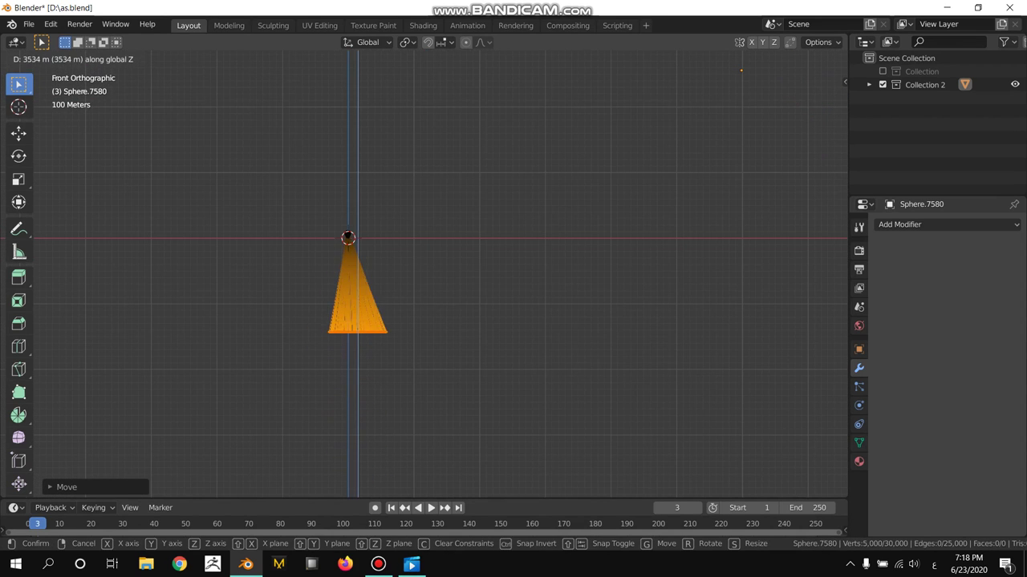
key("Return")
middle_click_drag(545, 361, 597, 401, "shift")
key("s")
key("x")
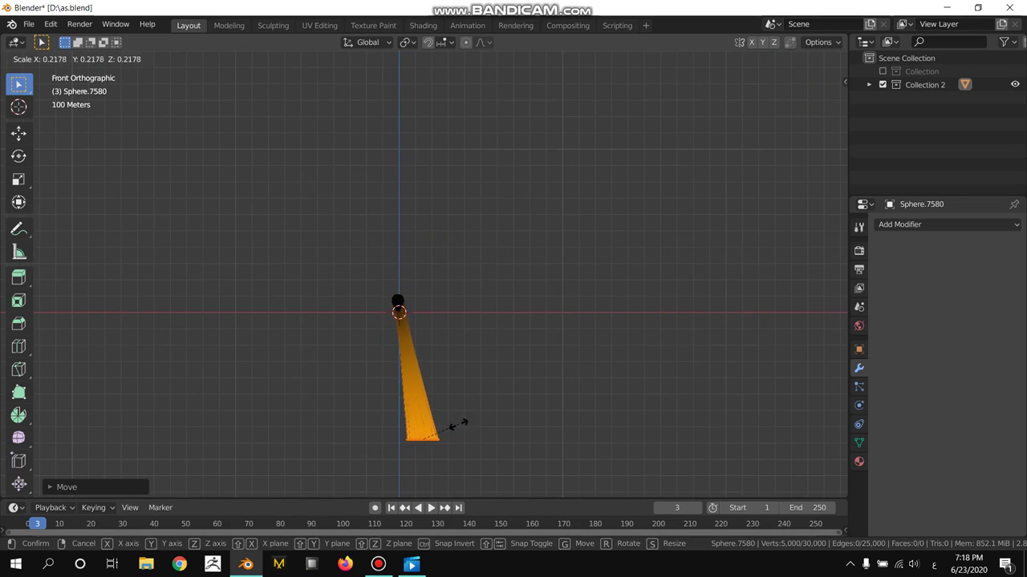
key("Return")
scroll(399, 312, "up", 2)
Reshape the string ends and shrink the cone base down to a single point.
key("g")
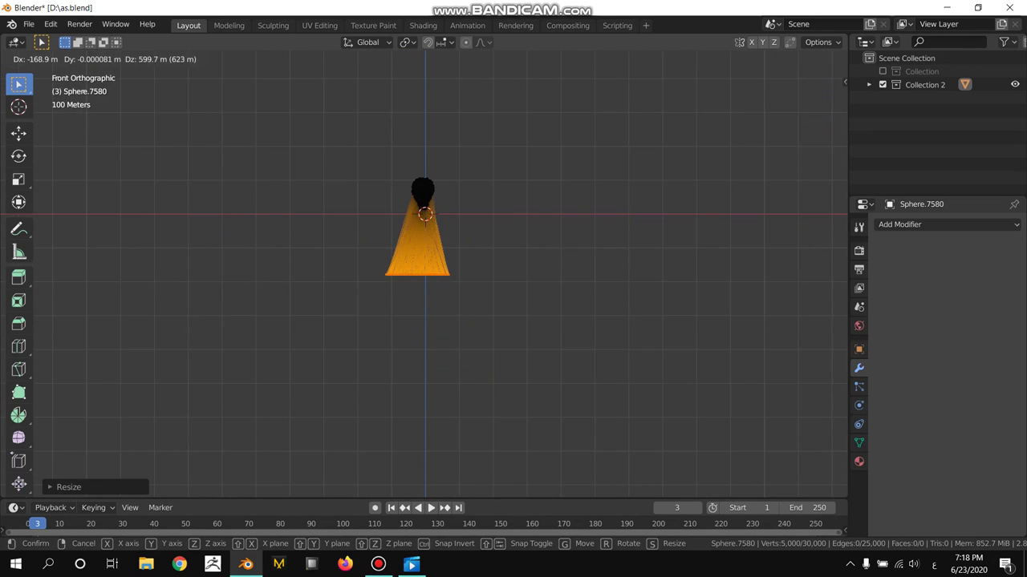
key("Return")
middle_click_drag(425, 241, 444, 318, "shift")
key("g")
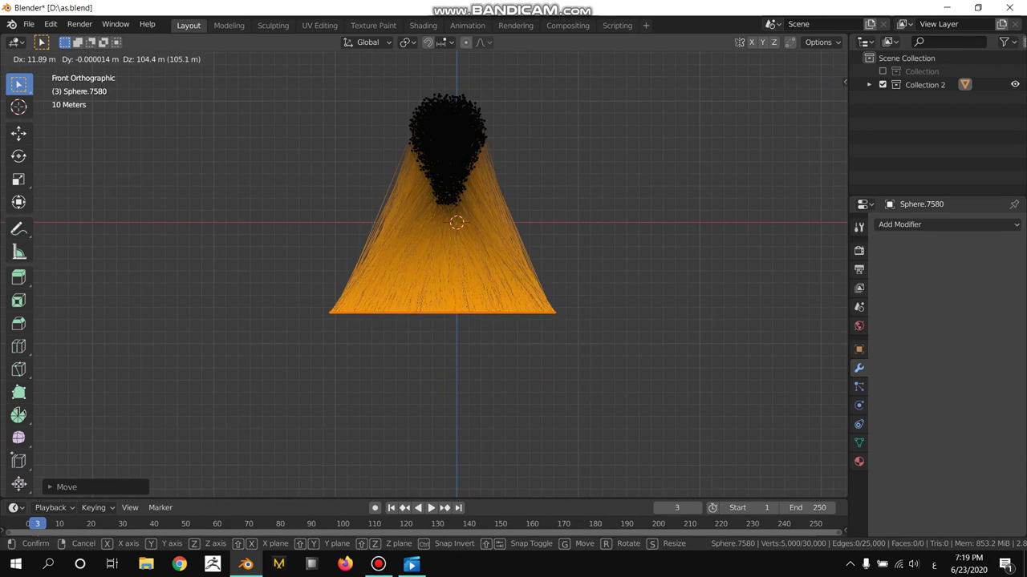
key("Return")
middle_click_drag(598, 343, 607, 362, "shift")
key("s")
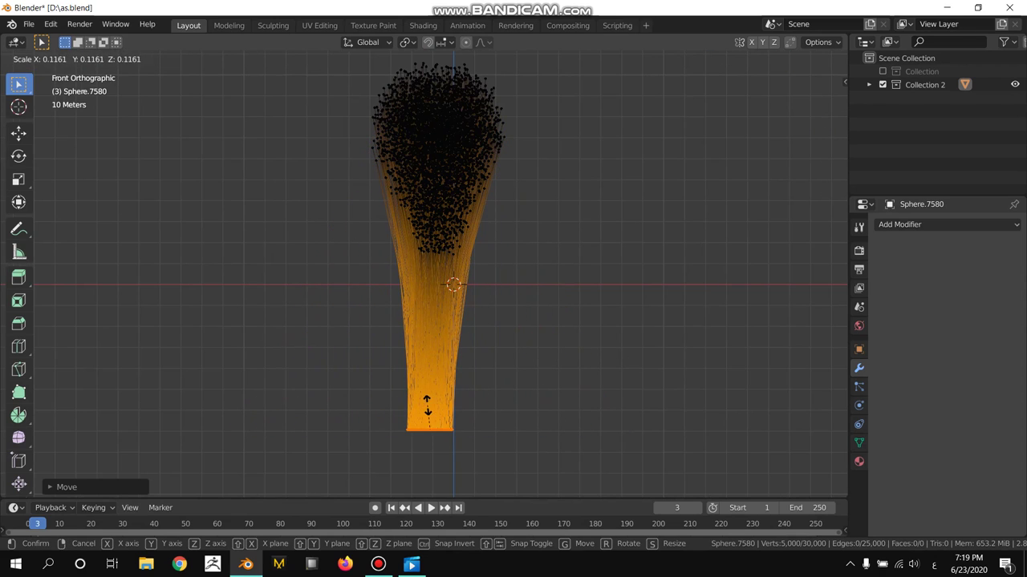
key("Return")
key("s")
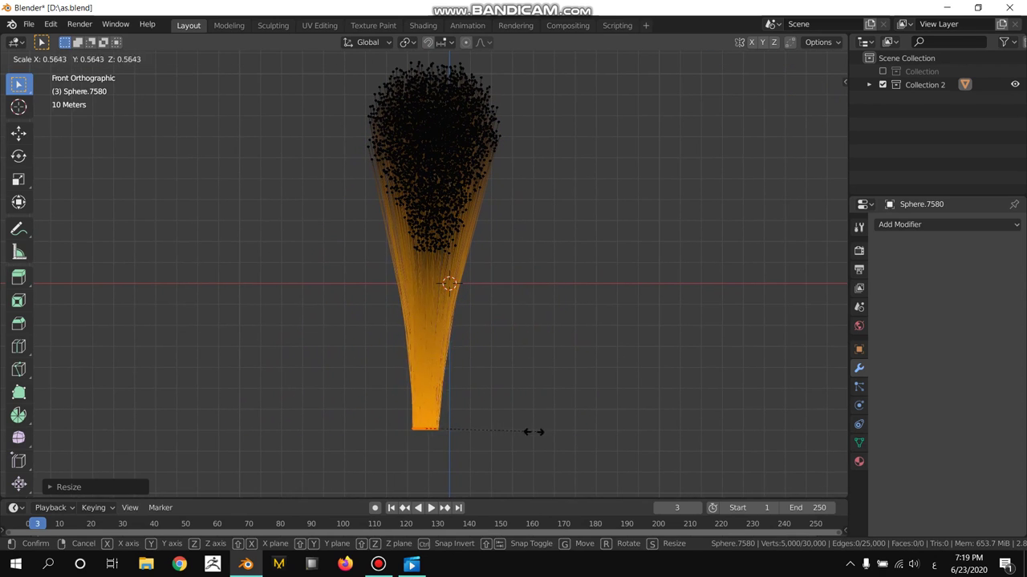
key("Return")
Raise the gathered tip and slide it along global Y beneath the balloons.
key("g")
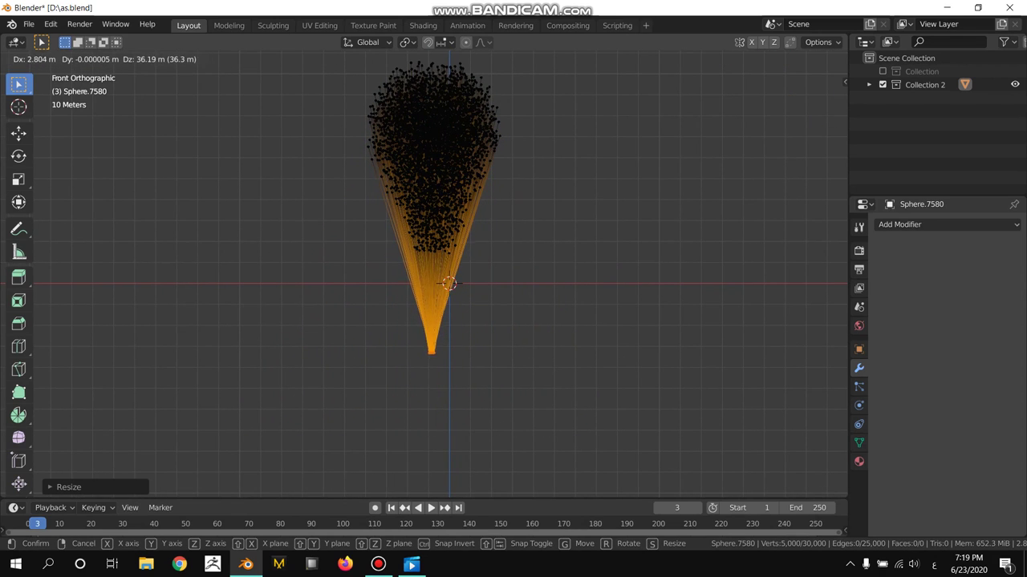
key("Return")
middle_click_drag(441, 280, 521, 265)
key("KP_3")
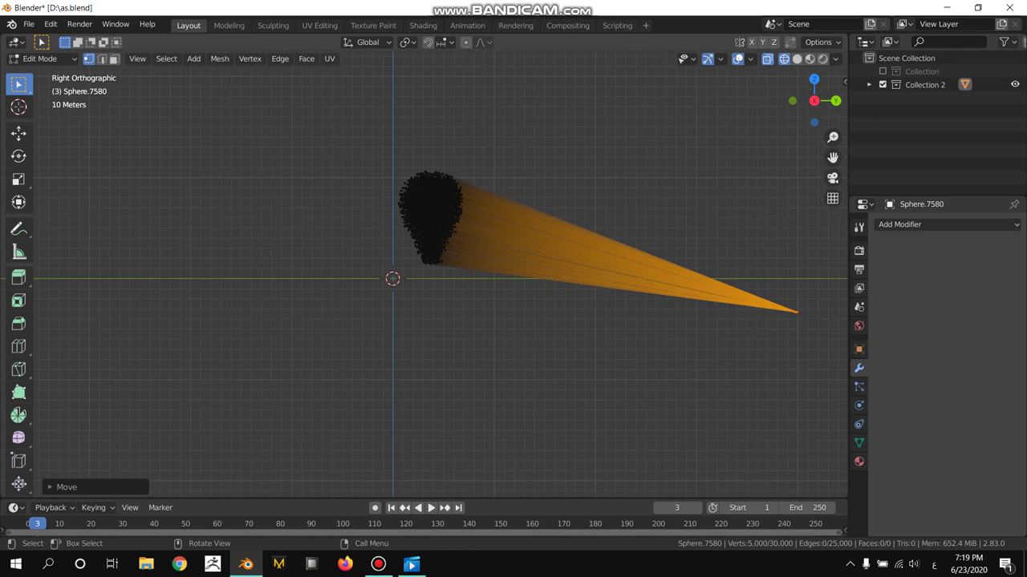
key("g")
key("y")
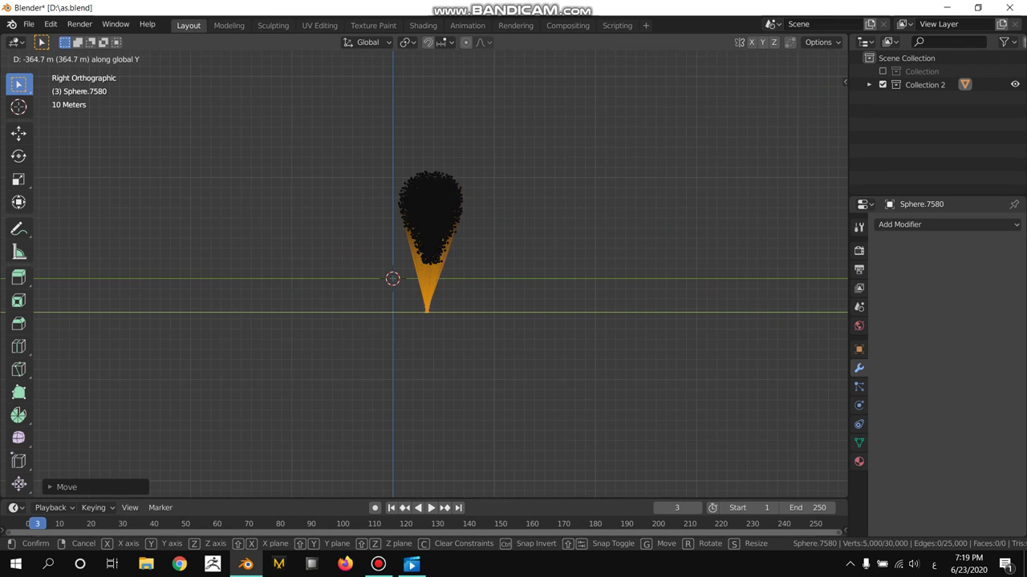
key("Return")
Show the house Collection again and move the string tip above the house.
left_click(882, 71)
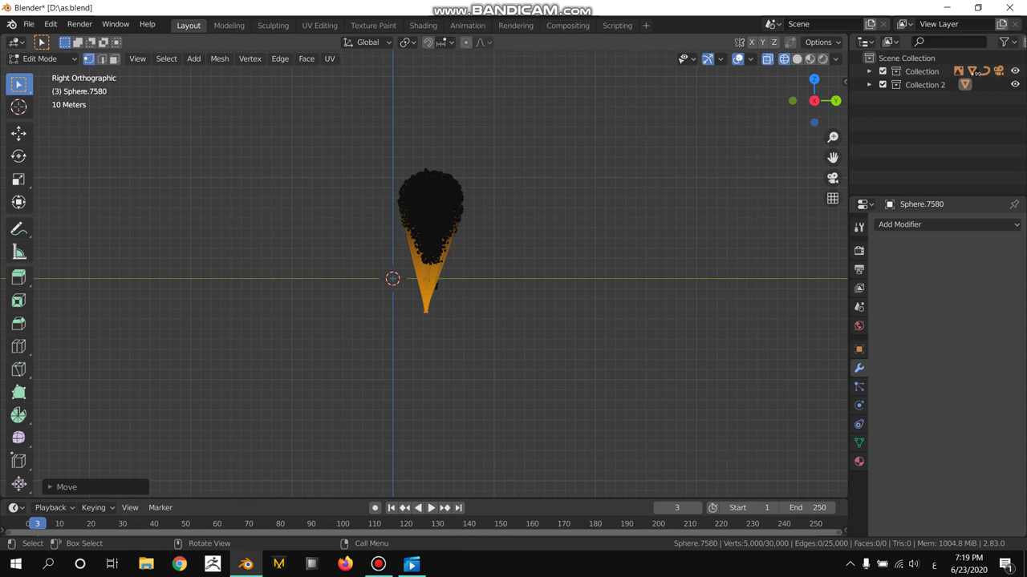
scroll(424, 273, "up", 5)
scroll(424, 274, "up", 4)
key("g")
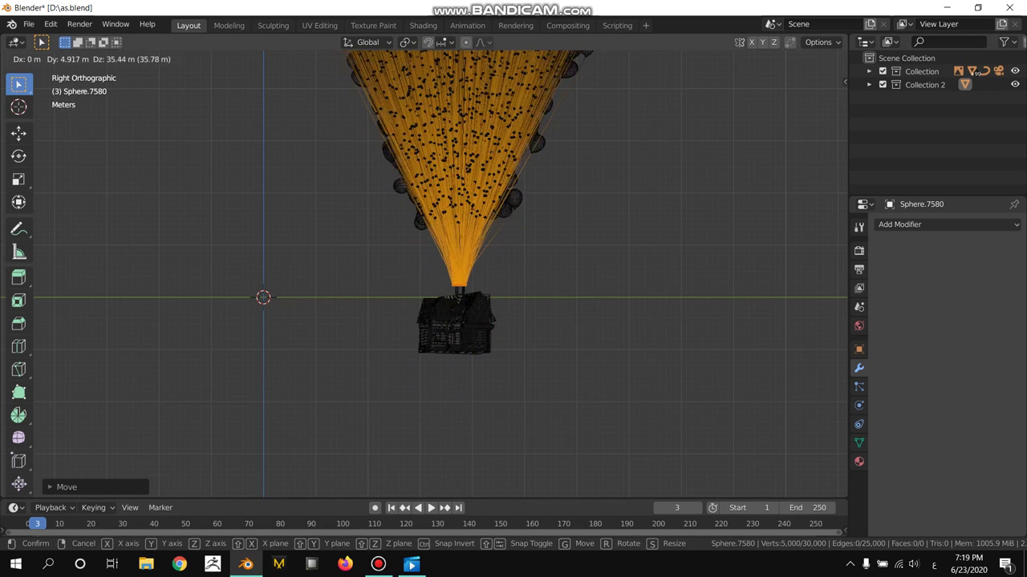
key("Return")
scroll(441, 272, "up", 1)
scroll(485, 277, "up", 6)
scroll(485, 276, "up", 6)
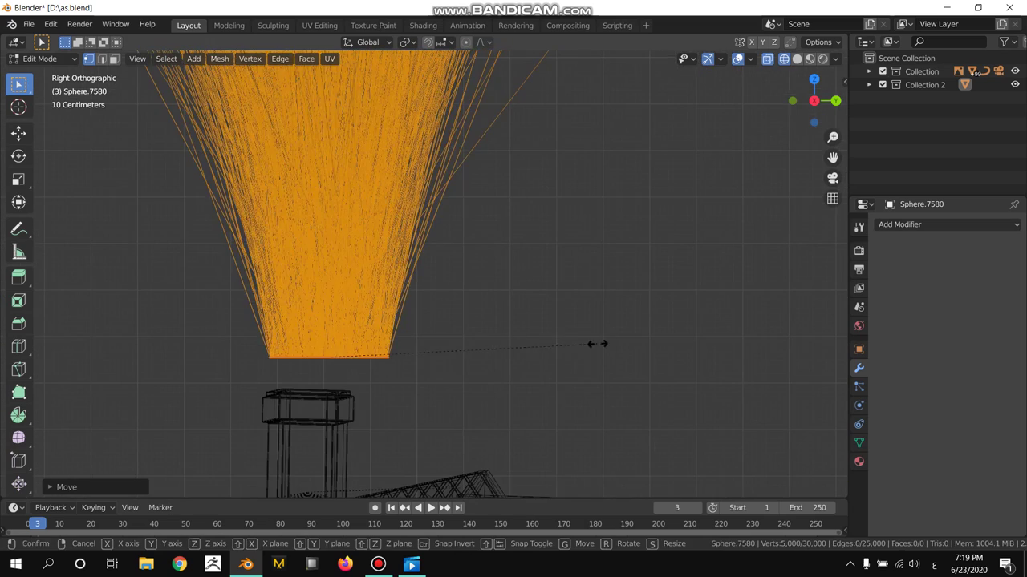
Narrow the string tip and centre it on top of the chimney.
key("s")
key("Return")
key("g")
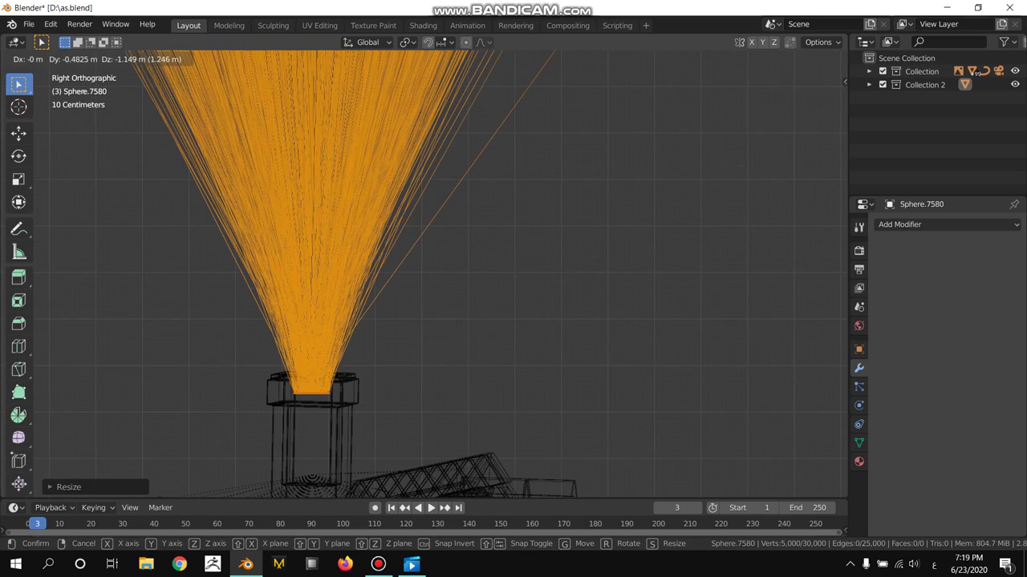
key("Return")
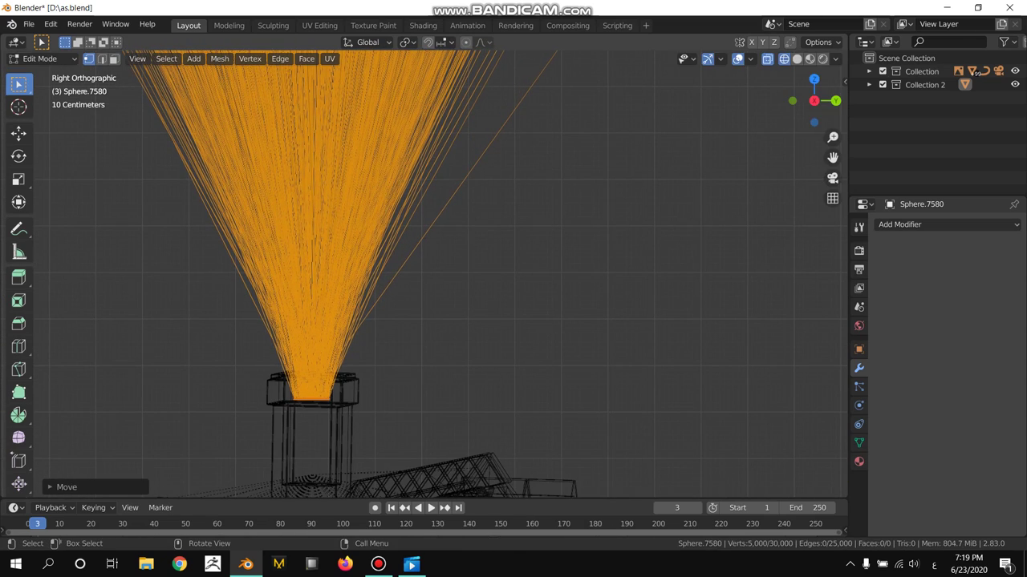
key("KP_1")
scroll(481, 273, "down", 4)
key("g")
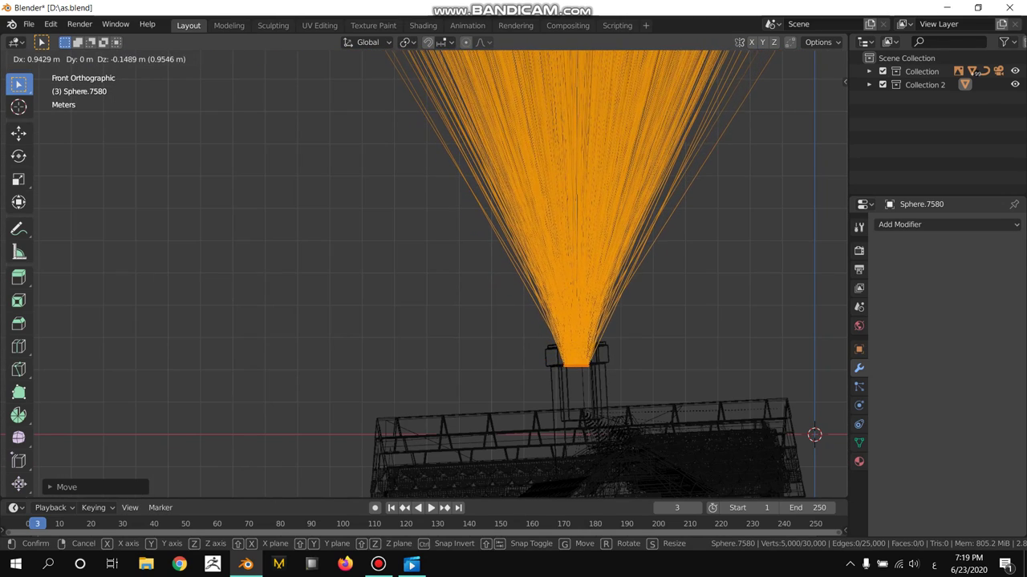
key("Return")
Switch to solid shading, deselect the strings, and view the tethered house in perspective.
scroll(440, 272, "down", 5)
key("shift+z")
key("alt+a")
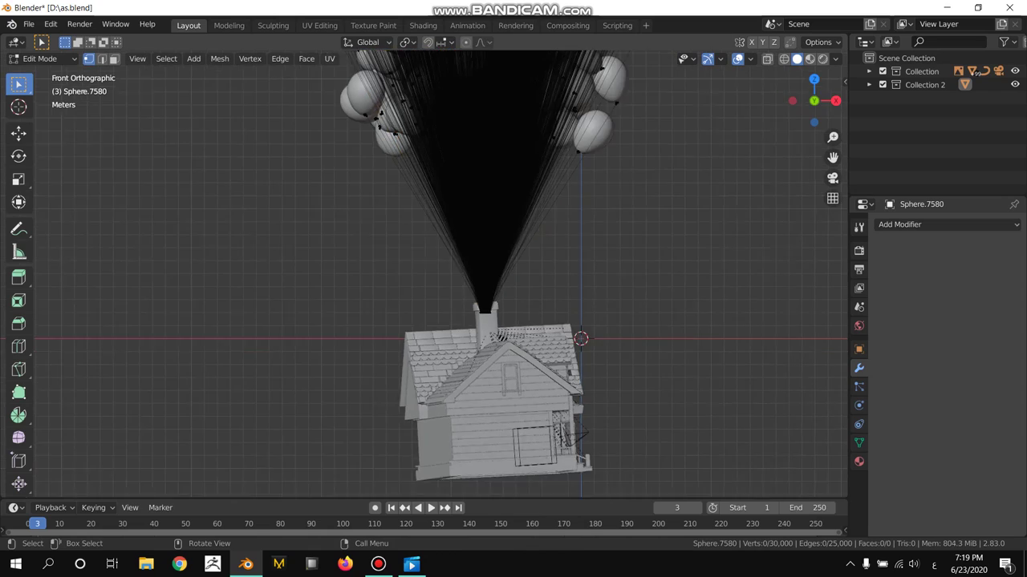
mouse_move(481, 273)
middle_mouse_down()
mouse_move(2, 321)
mouse_move(160, 337)
mouse_move(401, 321)
mouse_move(401, 240)
mouse_move(433, 265)
middle_mouse_up()
key("Tab")
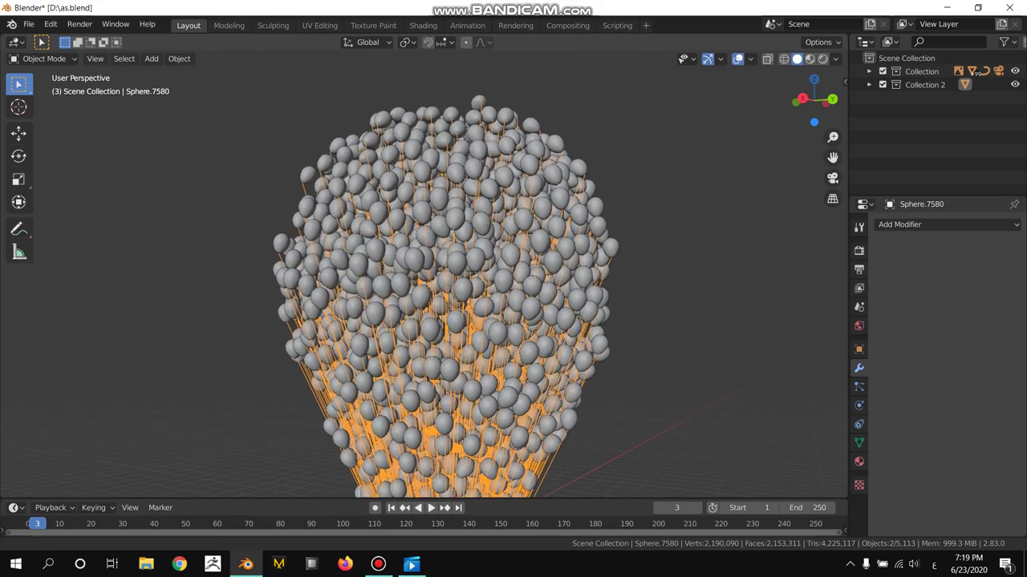
scroll(433, 264, "up", 5)
mouse_move(433, 265)
middle_mouse_down()
mouse_move(481, 241)
mouse_move(361, 249)
middle_mouse_up()
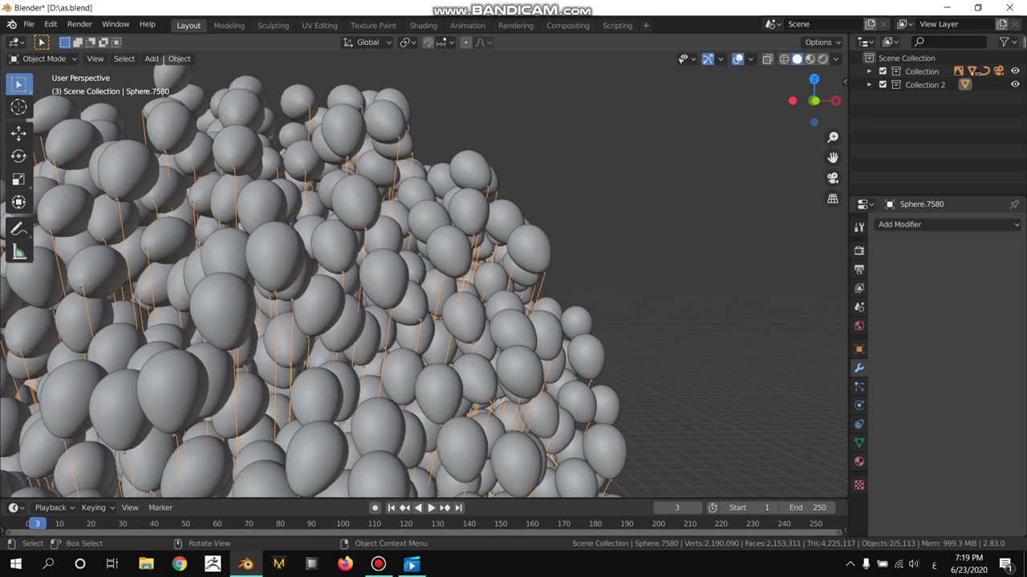
scroll(425, 273, "up", 2)
scroll(425, 273, "up", 3)
scroll(426, 272, "up", 3)
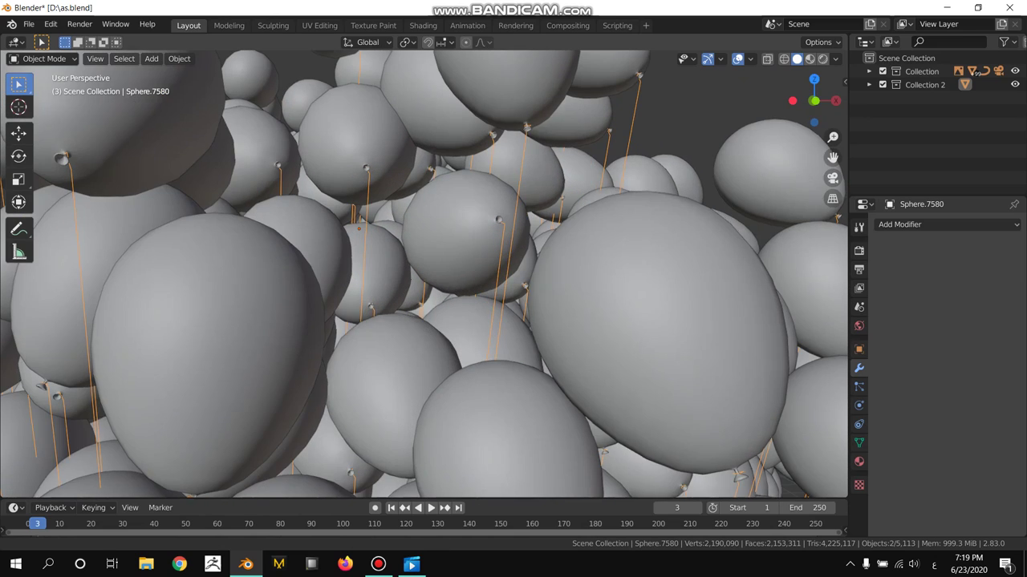
mouse_move(359, 229)
middle_mouse_down()
mouse_move(369, 272)
mouse_move(409, 284)
middle_mouse_up()
scroll(425, 272, "down", 5)
scroll(425, 273, "down", 3)
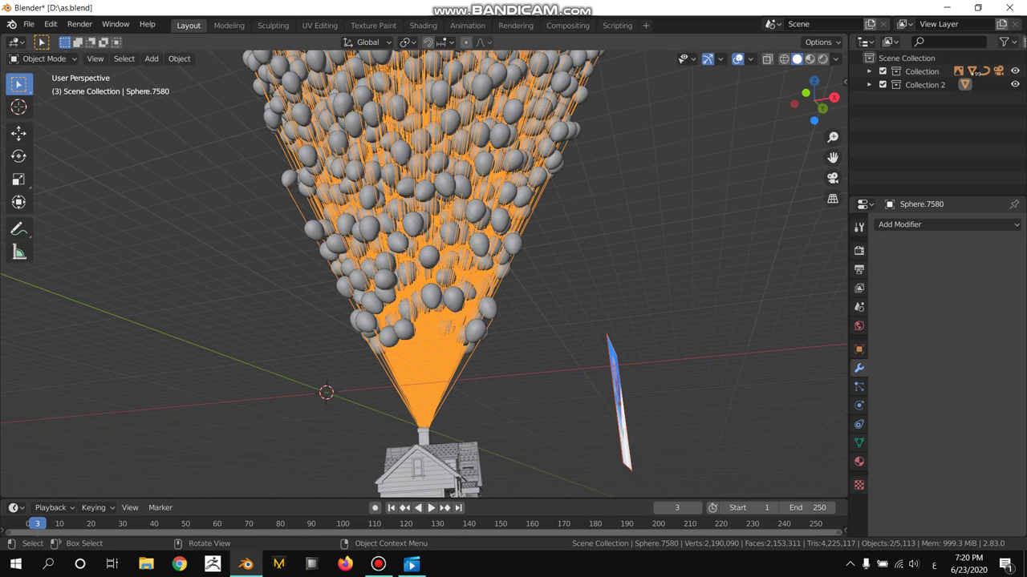
middle_click_drag(425, 280, 425, 264)
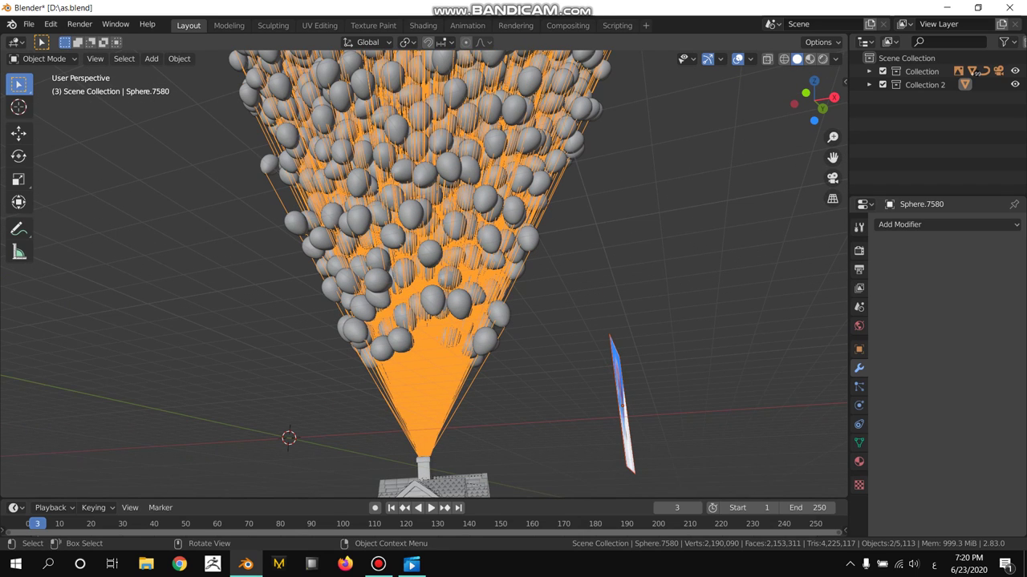
Separate the string mesh by Loose Parts and return to Object Mode.
key("Tab")
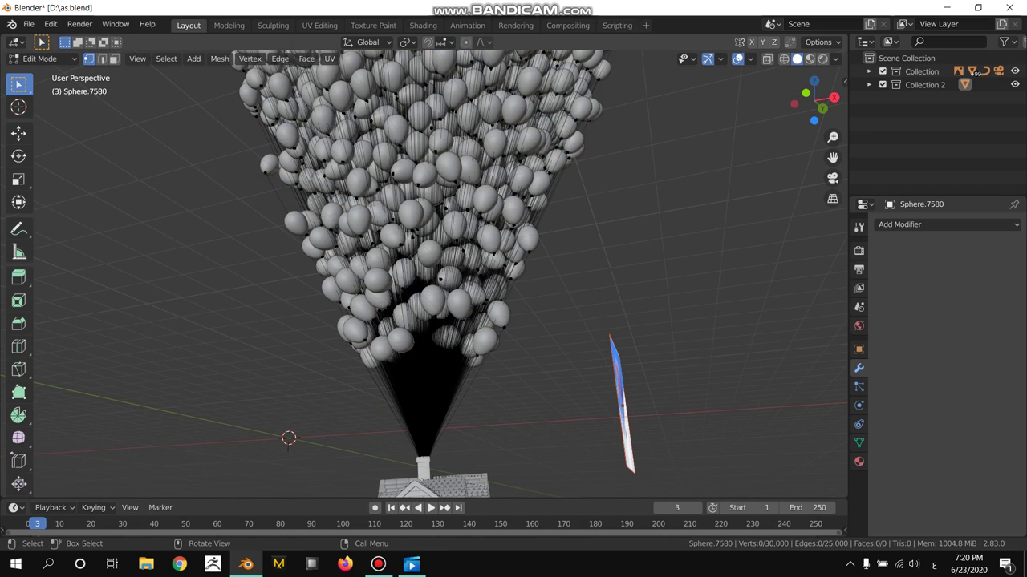
key("p")
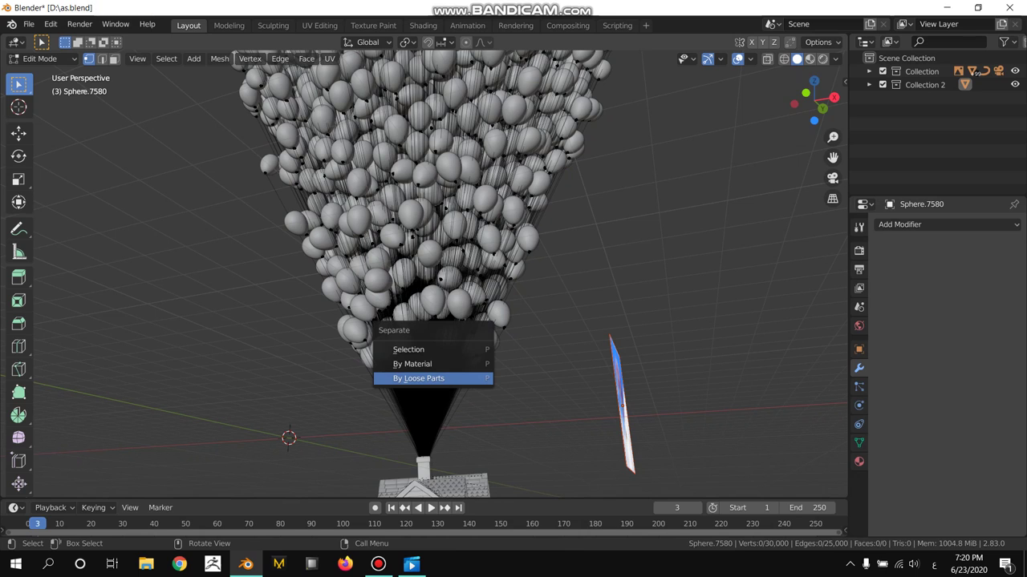
left_click(418, 378)
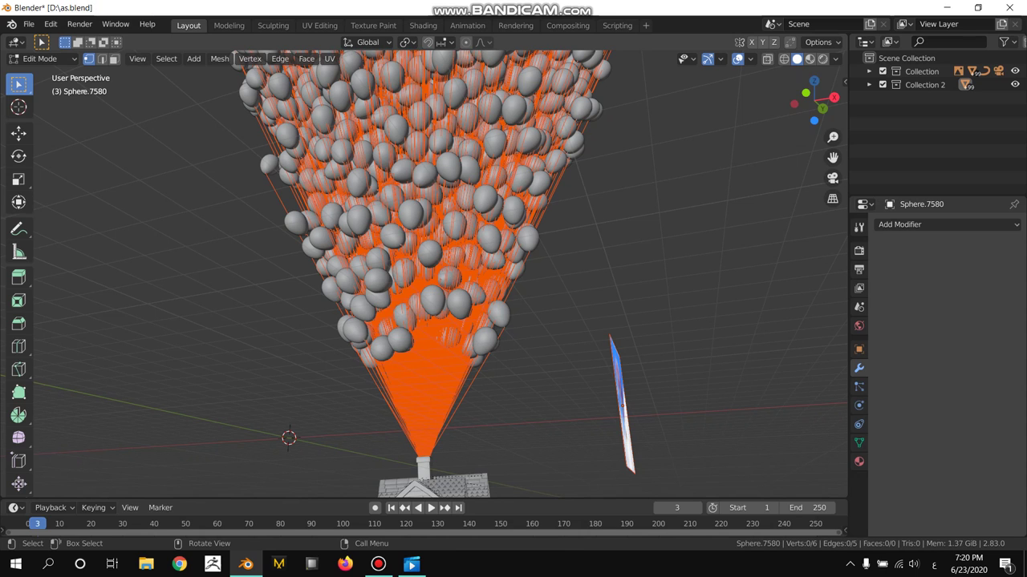
key("Tab")
right_click(385, 340)
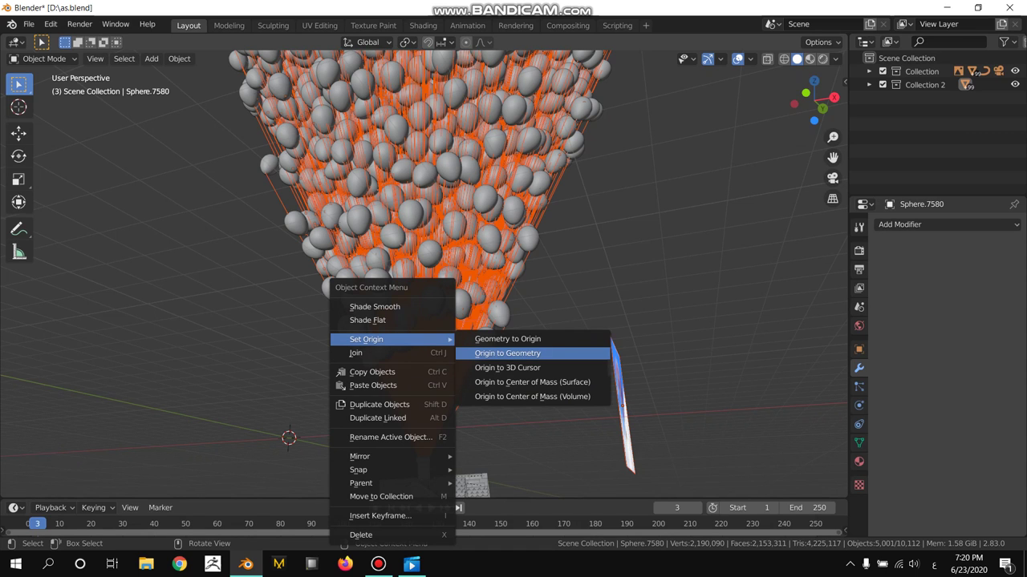
Set each string's origin to its geometry, hide the house Collection, and select one string.
left_click(507, 353)
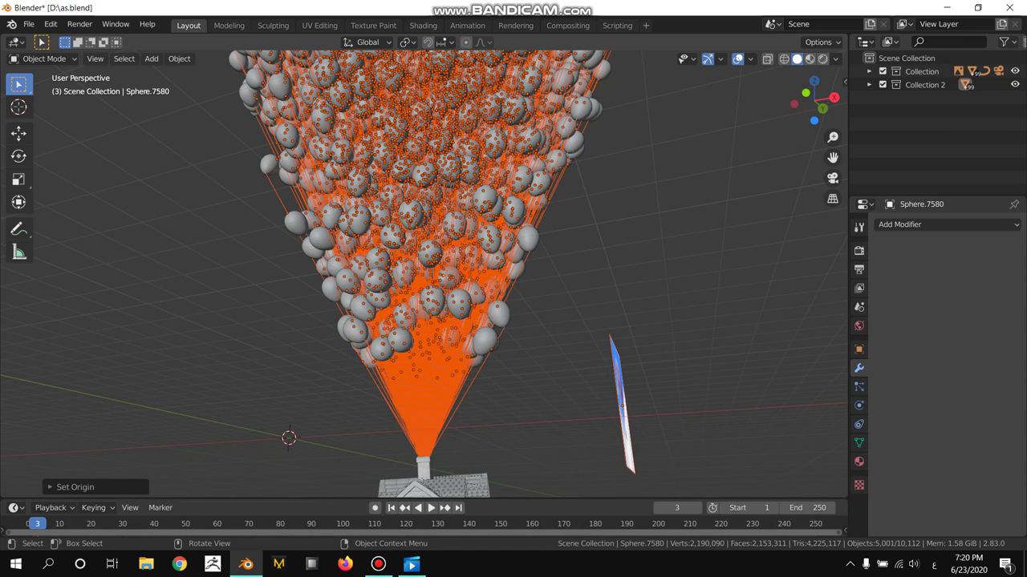
middle_click_drag(425, 273, 465, 245)
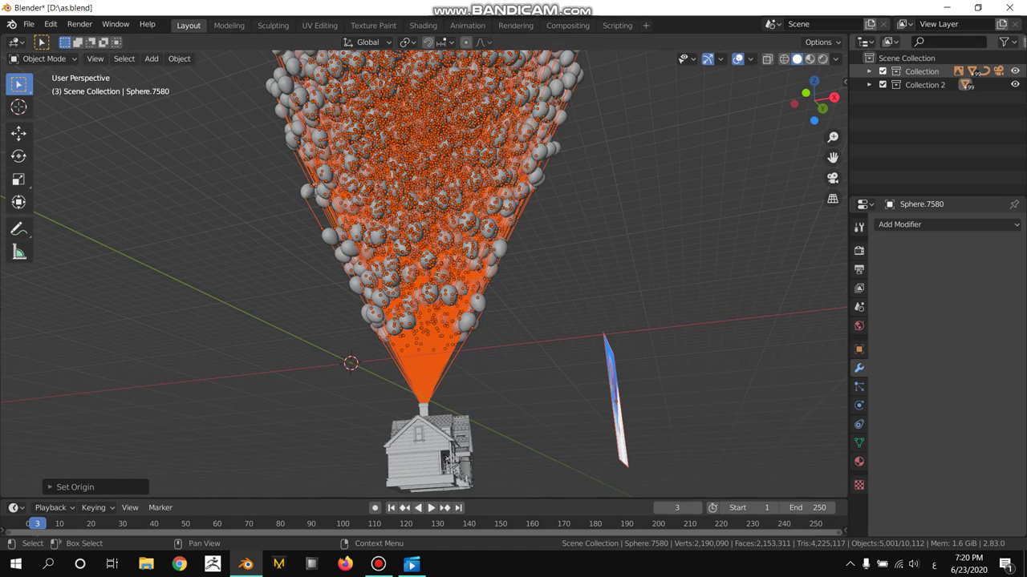
left_click(883, 71)
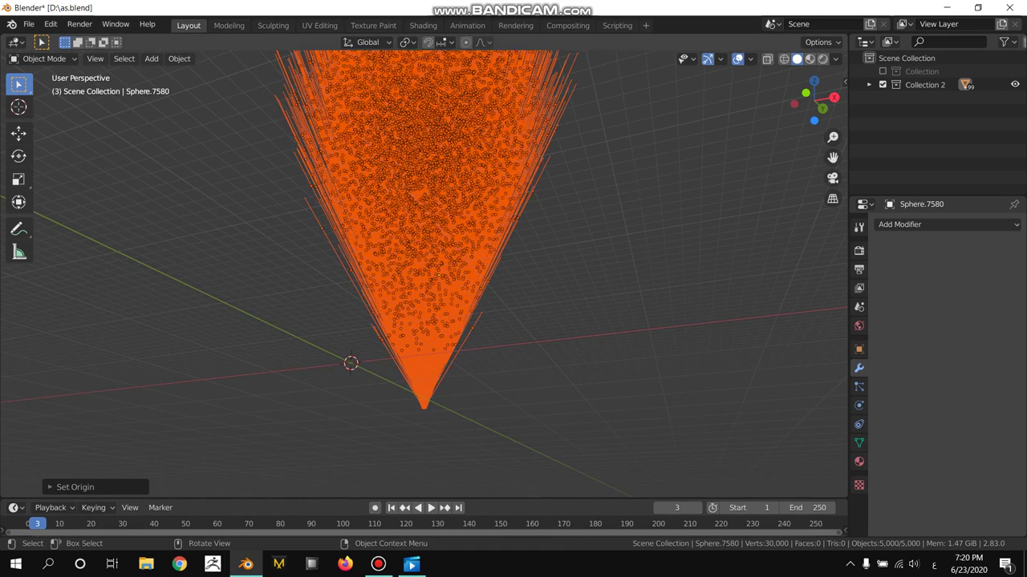
middle_click_drag(425, 272, 449, 192)
scroll(433, 273, "up", 1)
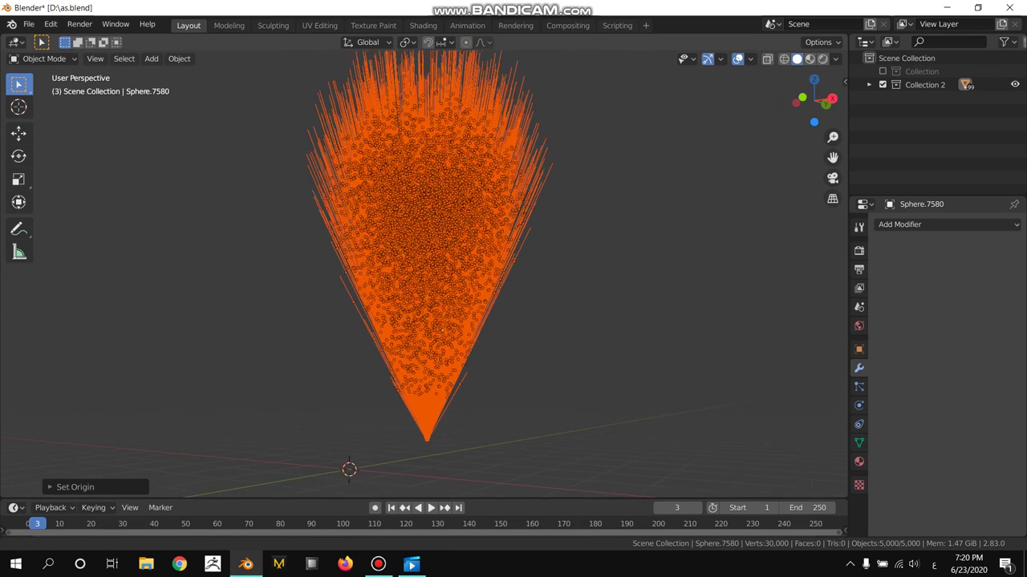
scroll(433, 273, "up", 1)
scroll(434, 272, "up", 1)
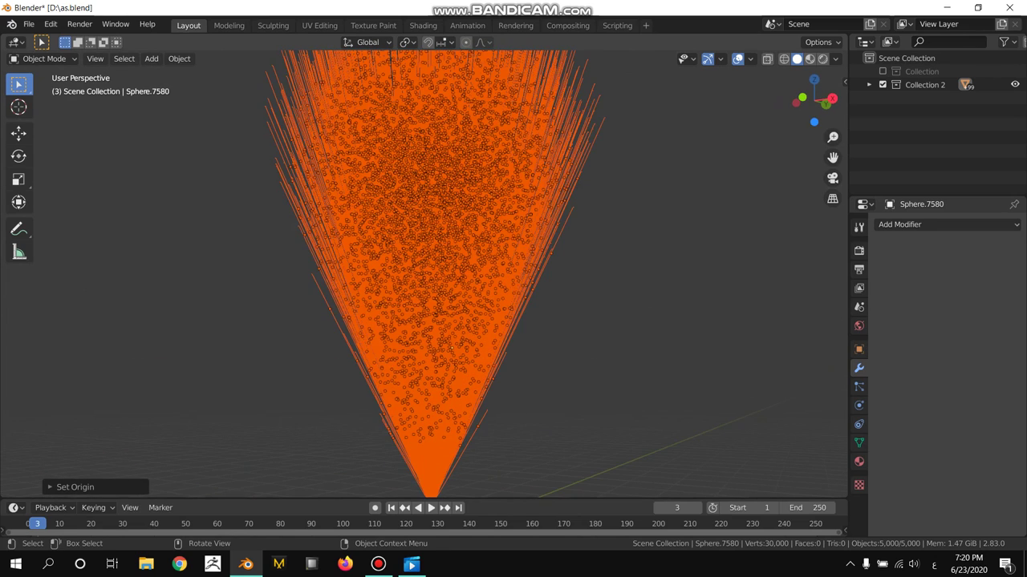
scroll(434, 273, "up", 2)
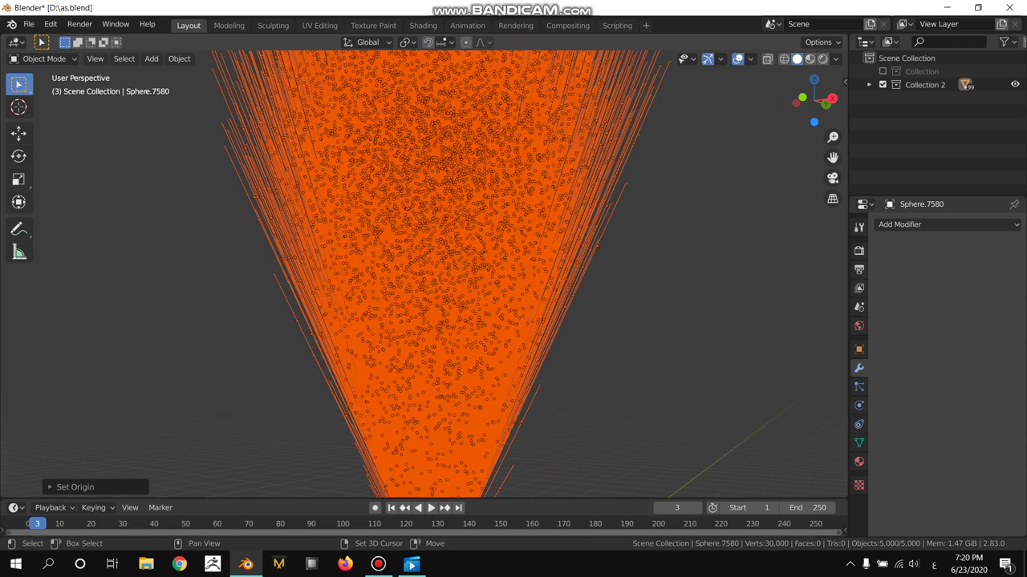
left_click(291, 298, "shift")
Add a Skin modifier to the active string and call up Make Links with Ctrl+L.
left_click(900, 224)
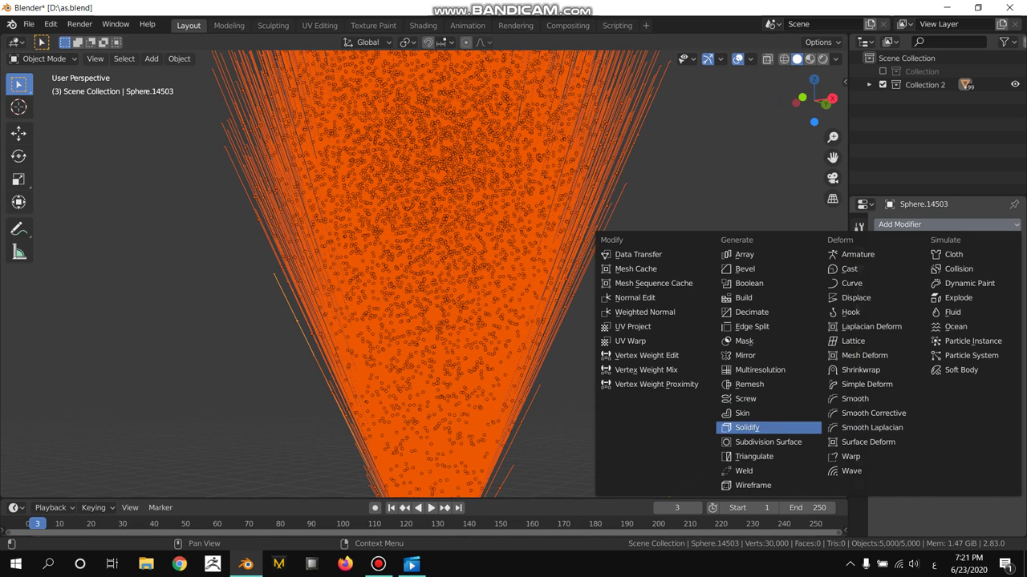
left_click(742, 413)
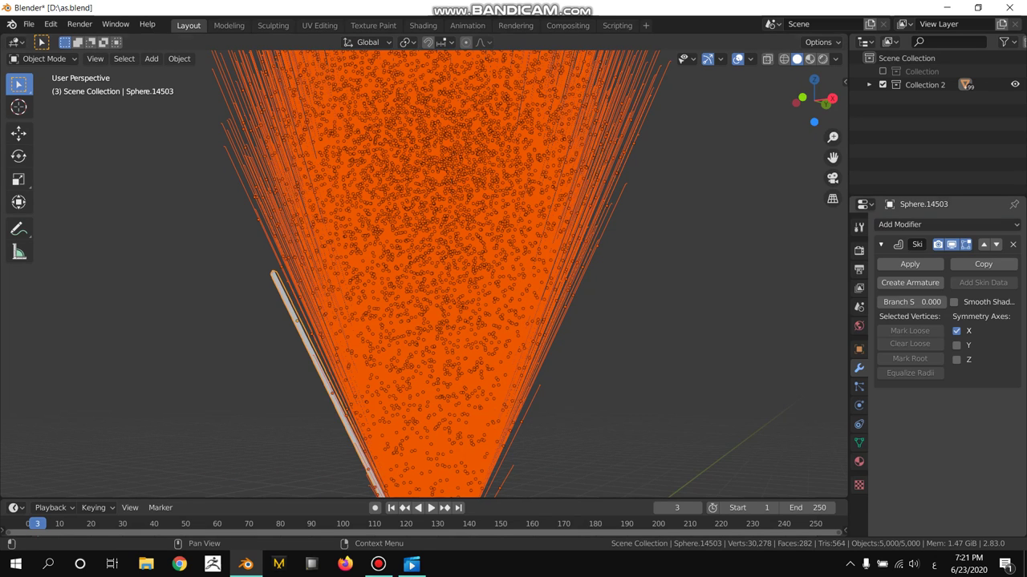
mouse_move(433, 321)
middle_mouse_down()
mouse_move(449, 317)
mouse_move(433, 411)
mouse_move(465, 361)
middle_mouse_up()
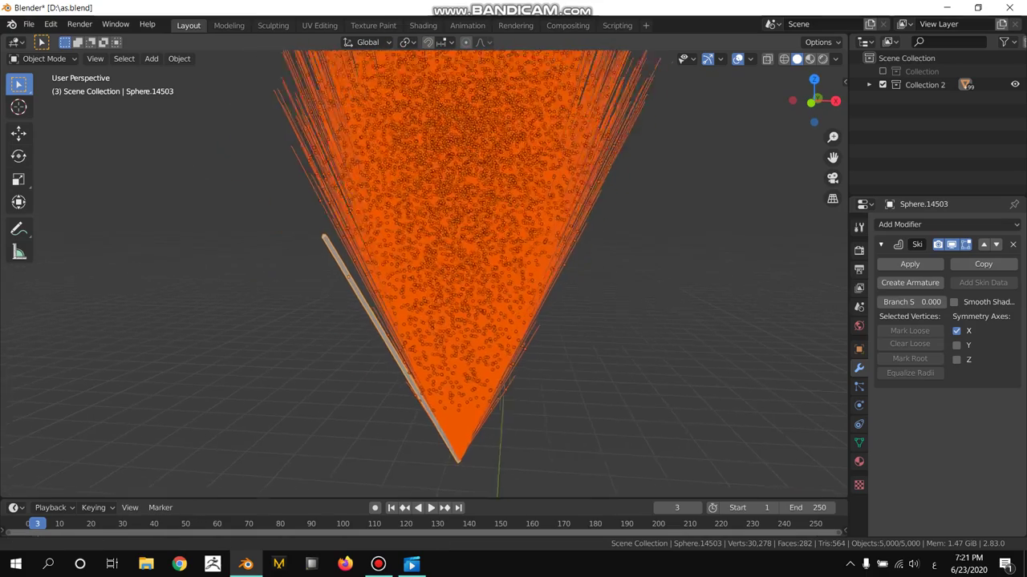
scroll(450, 272, "up", 2)
scroll(450, 272, "up", 1)
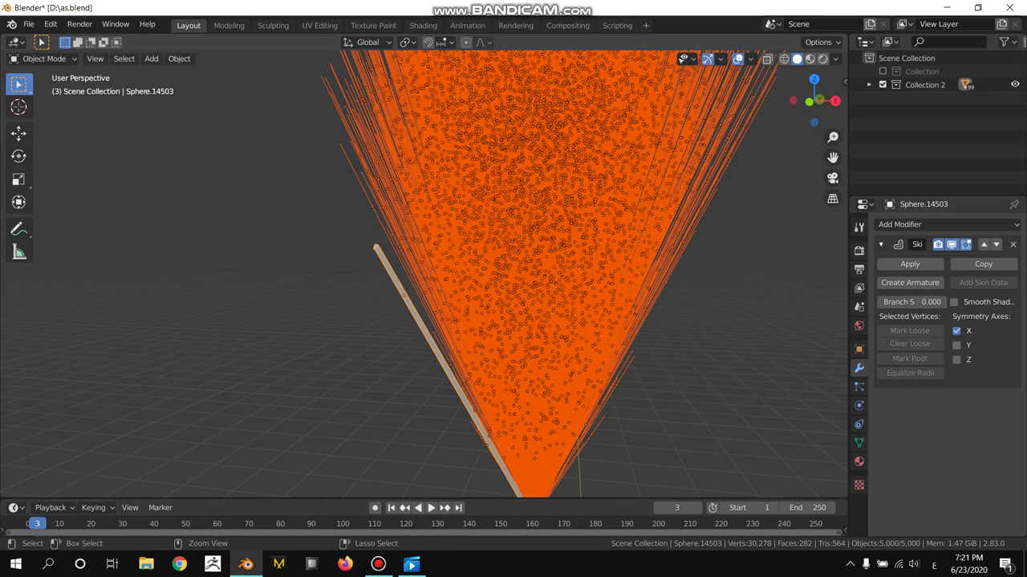
key("ctrl+l")
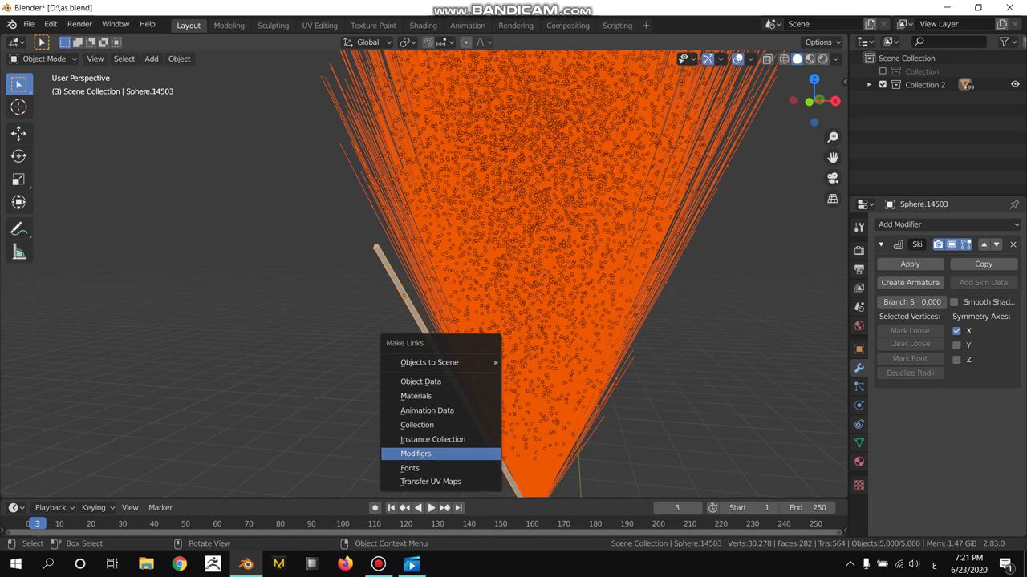
Link the Skin modifier to all 5,000 selected strands and orbit to inspect the thick tubes.
left_click(415, 454)
scroll(425, 272, "down", 3)
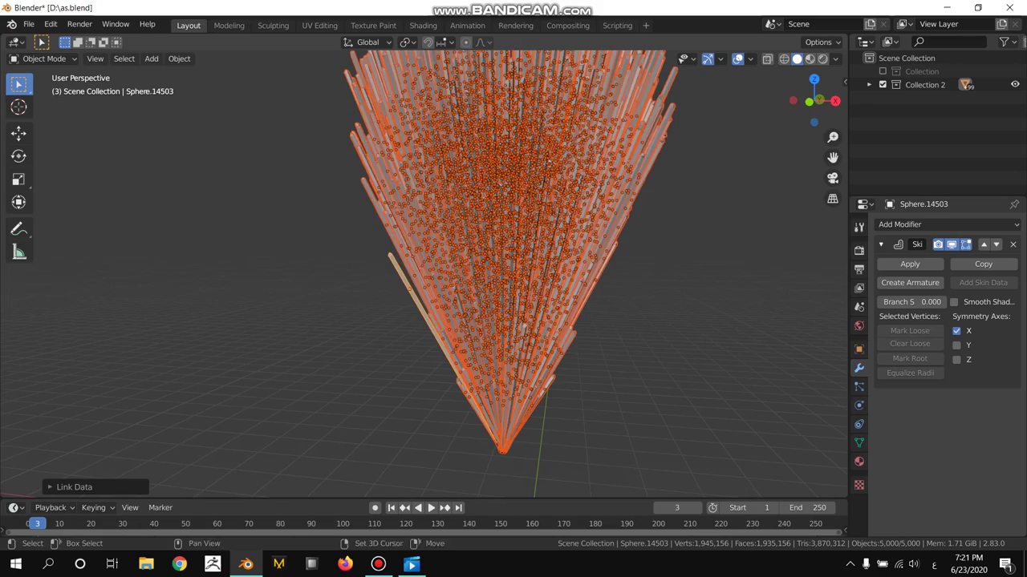
middle_click_drag(425, 273, 409, 265)
mouse_move(481, 273)
middle_mouse_down()
mouse_move(498, 264)
mouse_move(449, 265)
middle_mouse_up()
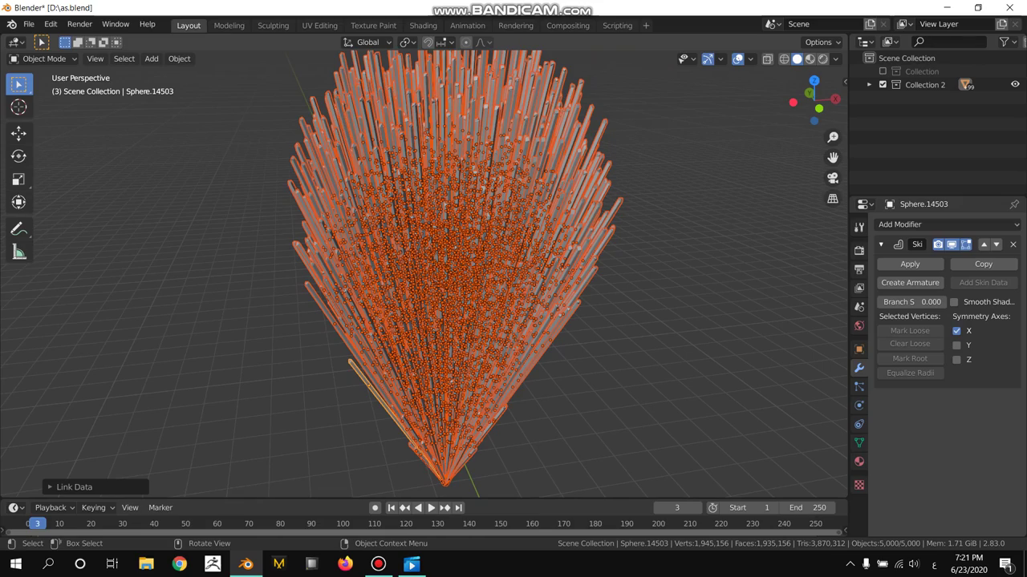
mouse_move(449, 273)
middle_mouse_down()
mouse_move(497, 257)
mouse_move(458, 269)
middle_mouse_up()
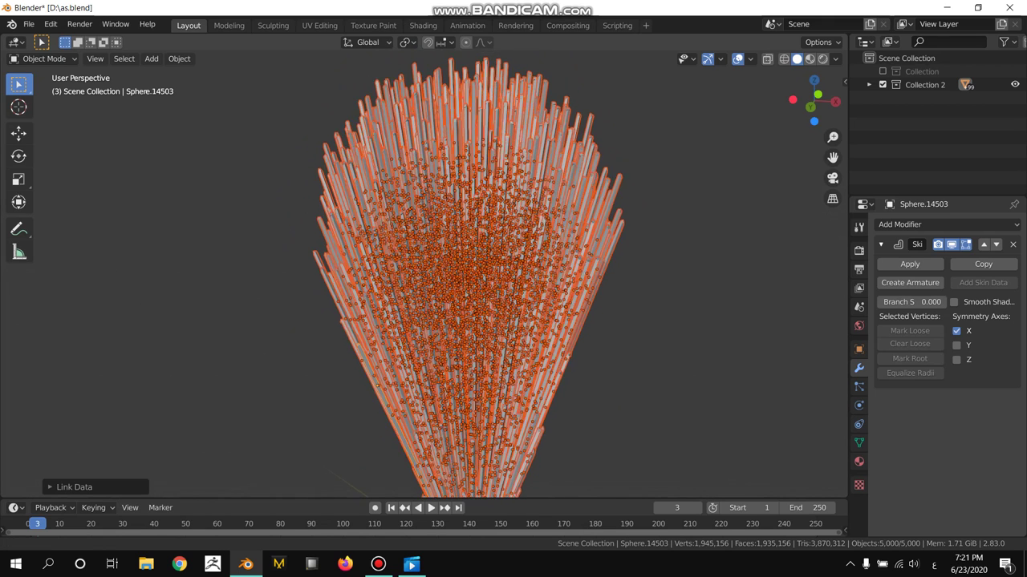
mouse_move(449, 272)
middle_mouse_down("shift")
mouse_move(522, 302)
mouse_move(561, 337)
mouse_move(530, 304)
middle_mouse_up("shift")
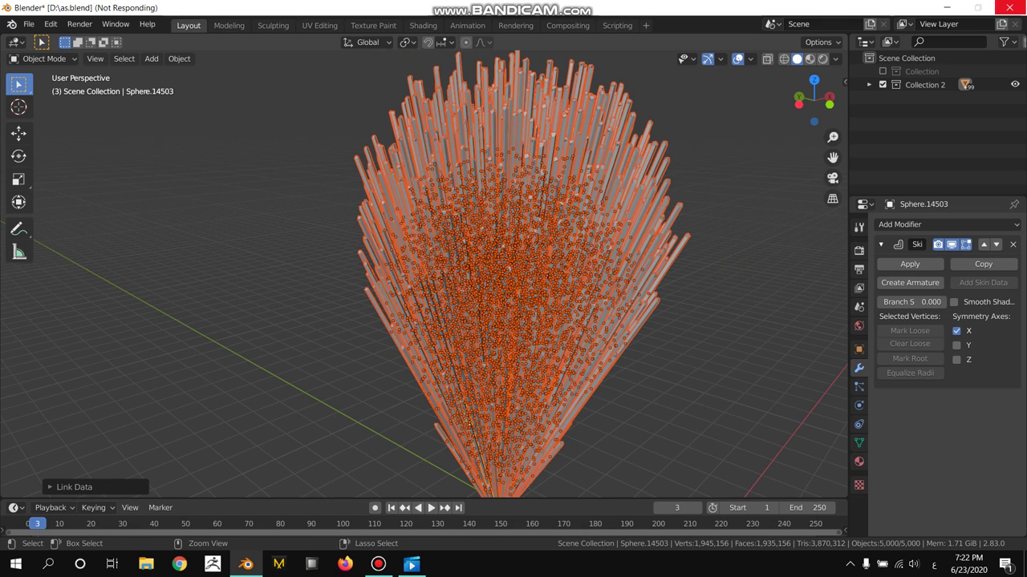
mouse_move(468, 425)
middle_mouse_down()
mouse_move(451, 444)
mouse_move(484, 259)
mouse_move(497, 264)
middle_mouse_up()
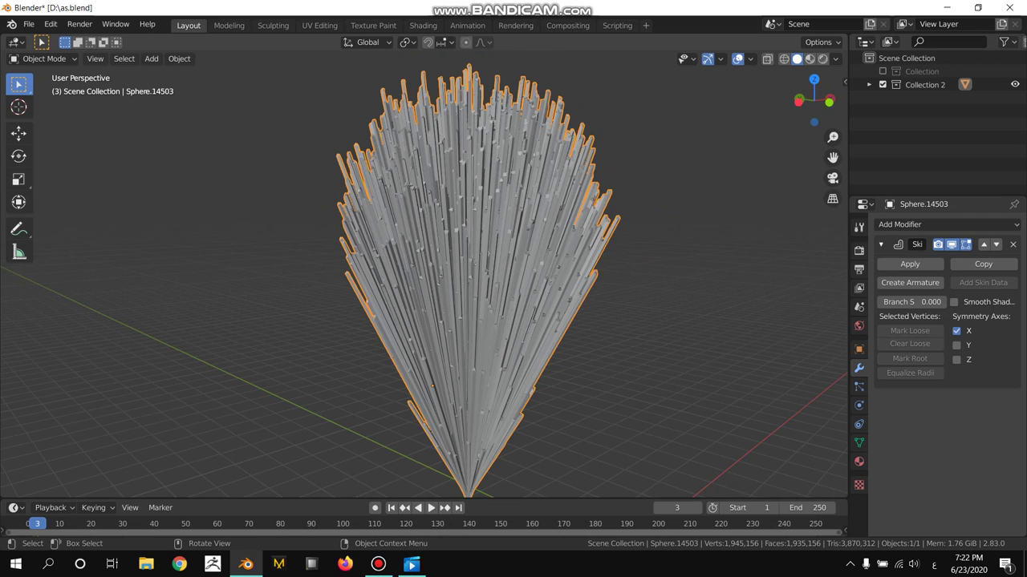
Turn on Smooth Shading in the strings' Skin modifier.
key("shift")
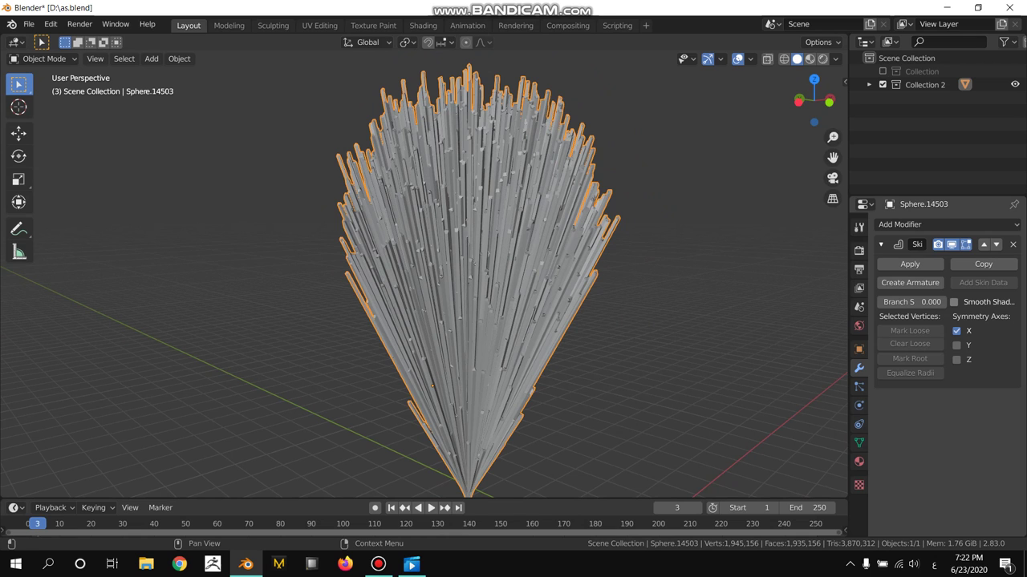
left_click(954, 302)
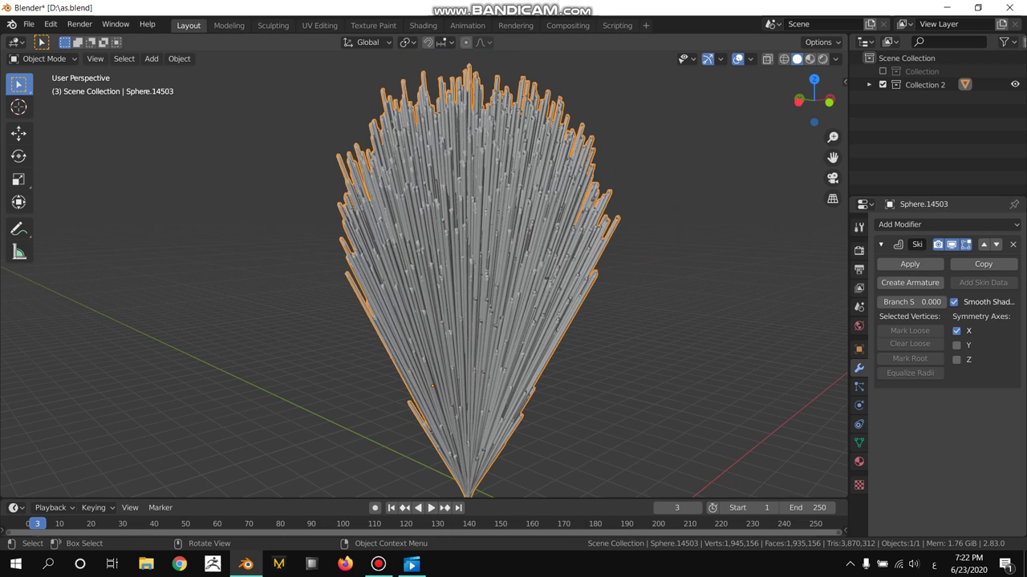
scroll(488, 275, "up", 1)
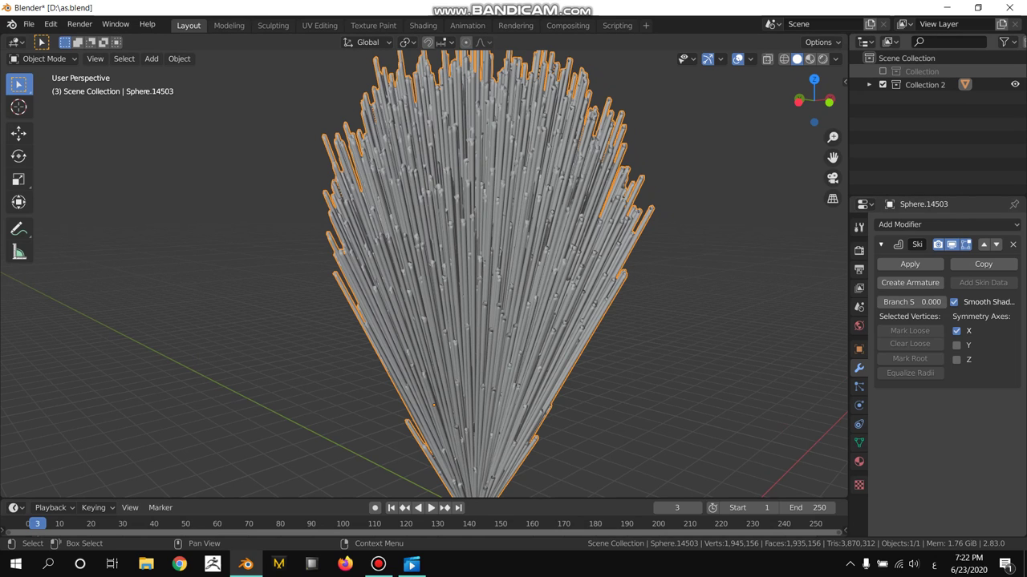
Show the Collection again so the balloons appear atop the string tubes.
left_click(883, 72)
middle_click_drag(433, 321, 153, 120)
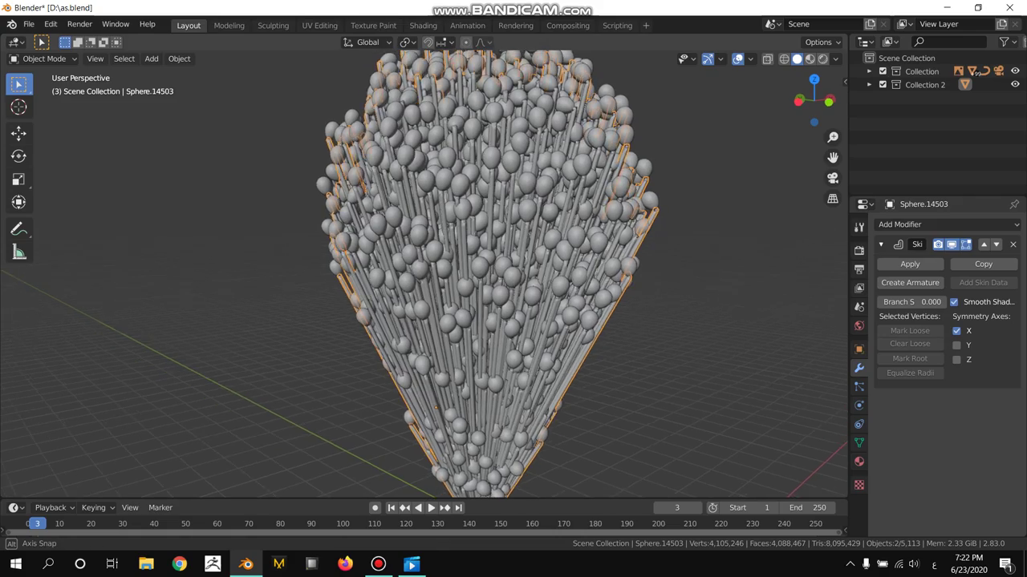
scroll(561, 273, "up", 6)
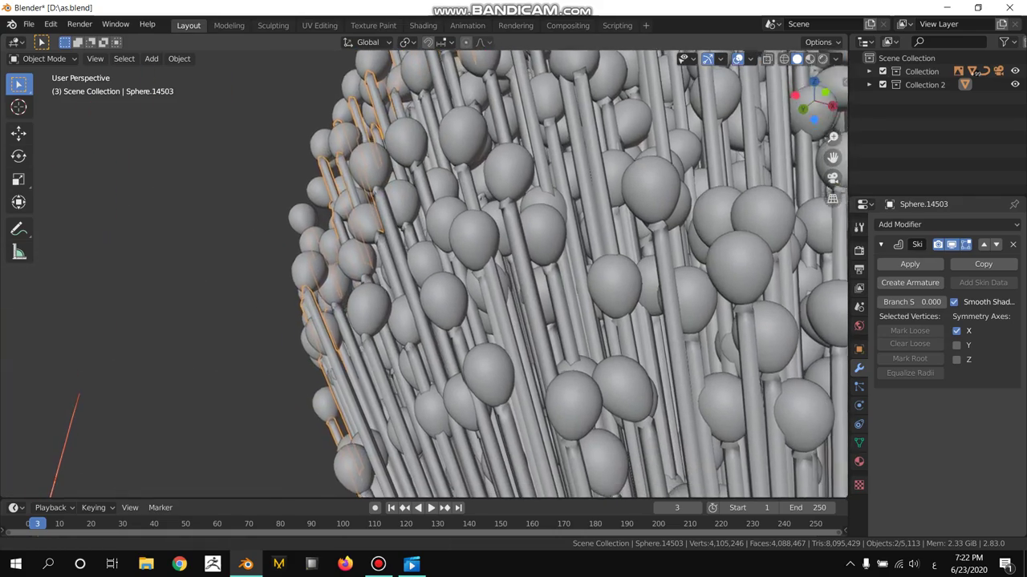
middle_click_drag(497, 281, 561, 249)
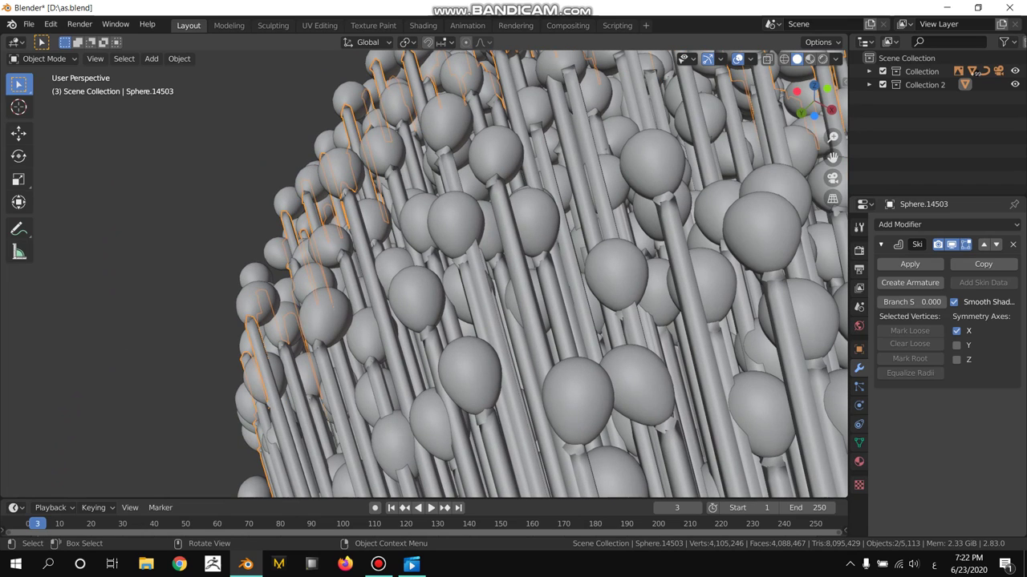
Shrink the skin radius of all string vertices so the strings become slender threads.
key("Tab")
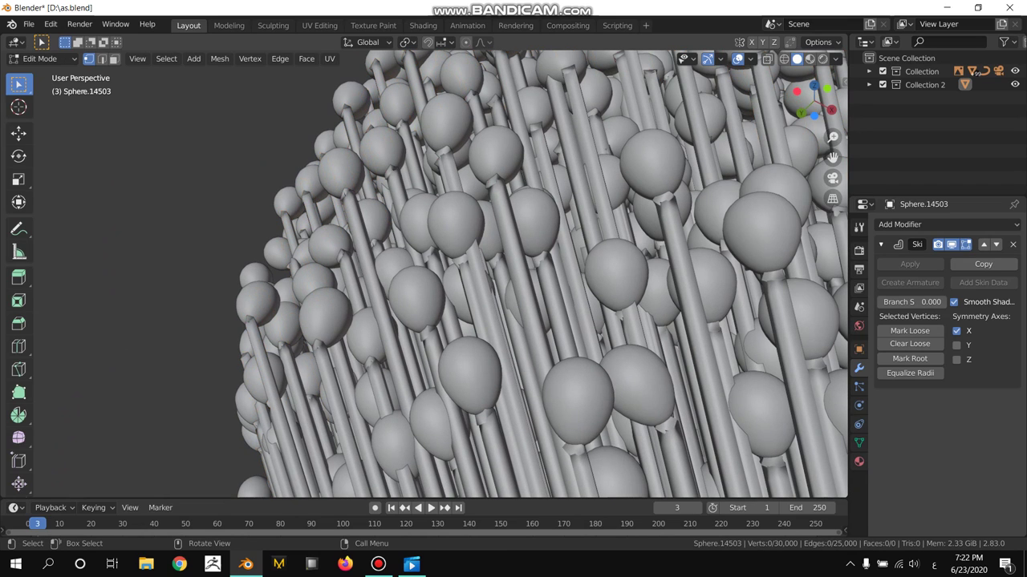
key("a")
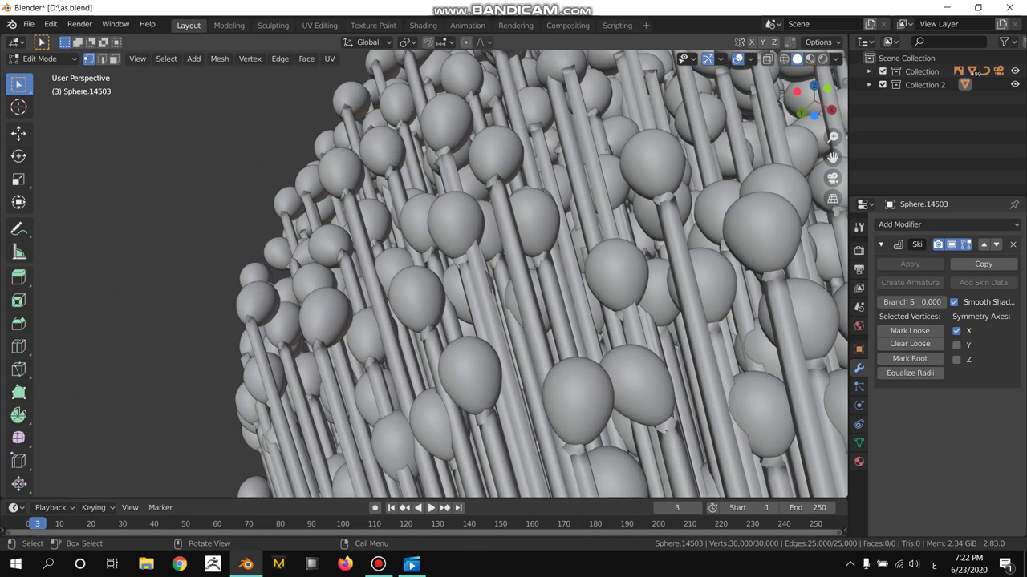
key("ctrl")
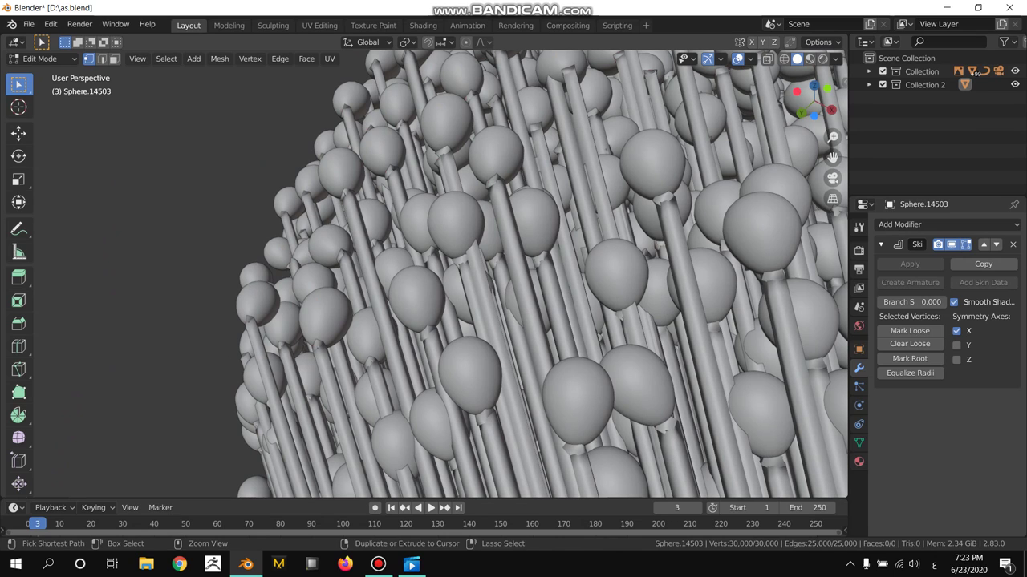
key("ctrl+a")
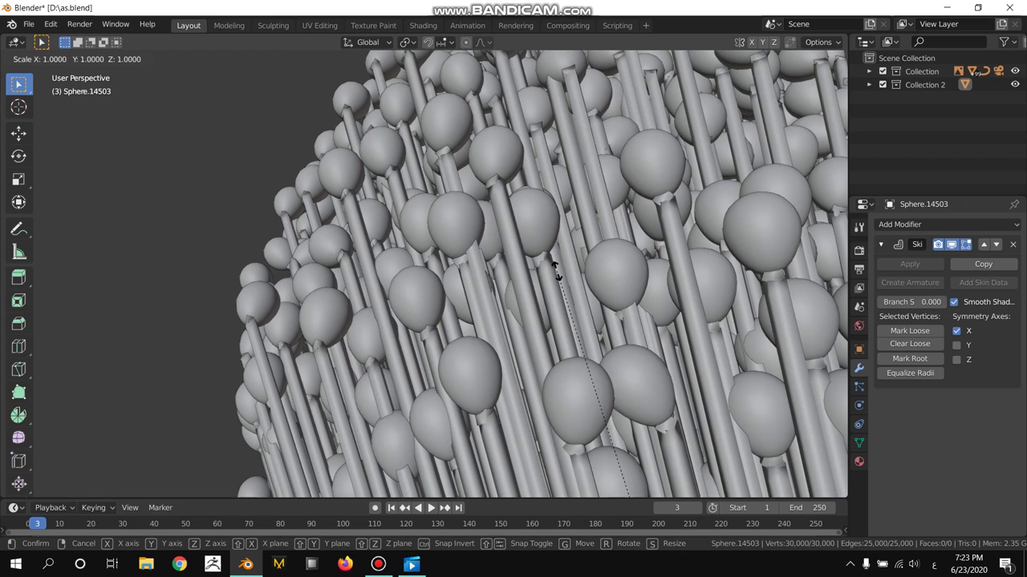
key("Return")
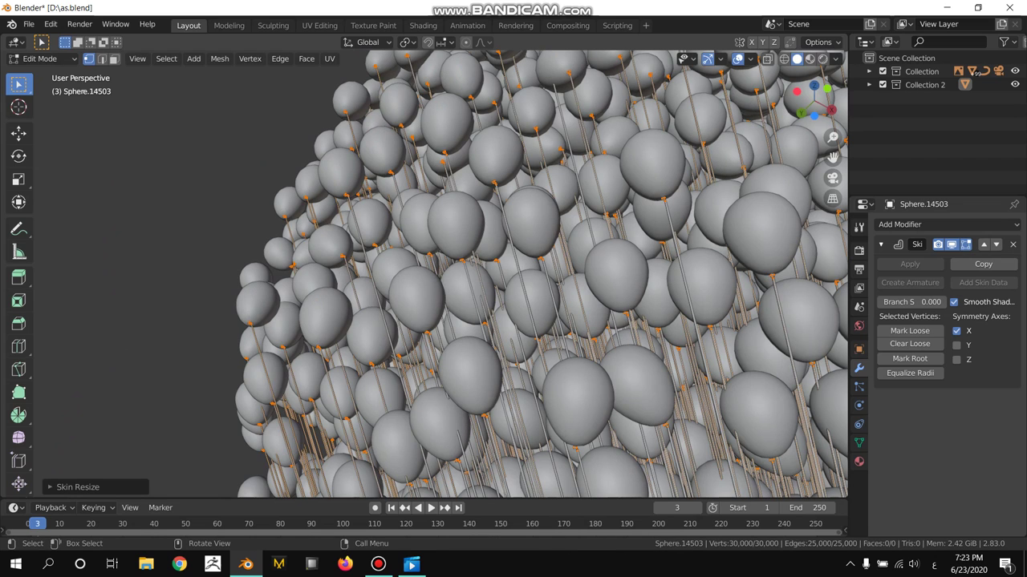
left_click(313, 442)
middle_click_drag(770, 457, 842, 413)
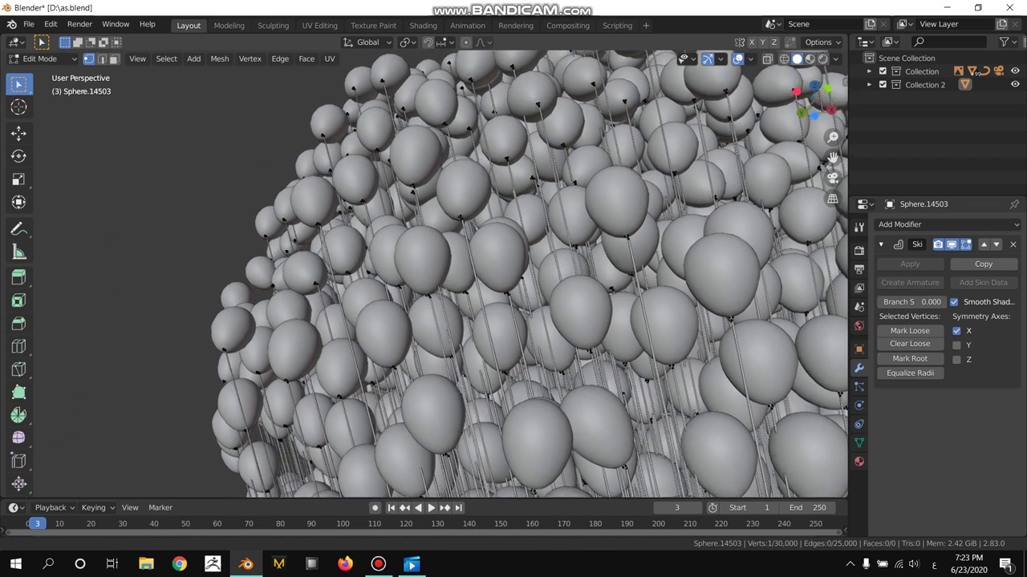
scroll(513, 273, "up", 3)
scroll(514, 273, "up", 3)
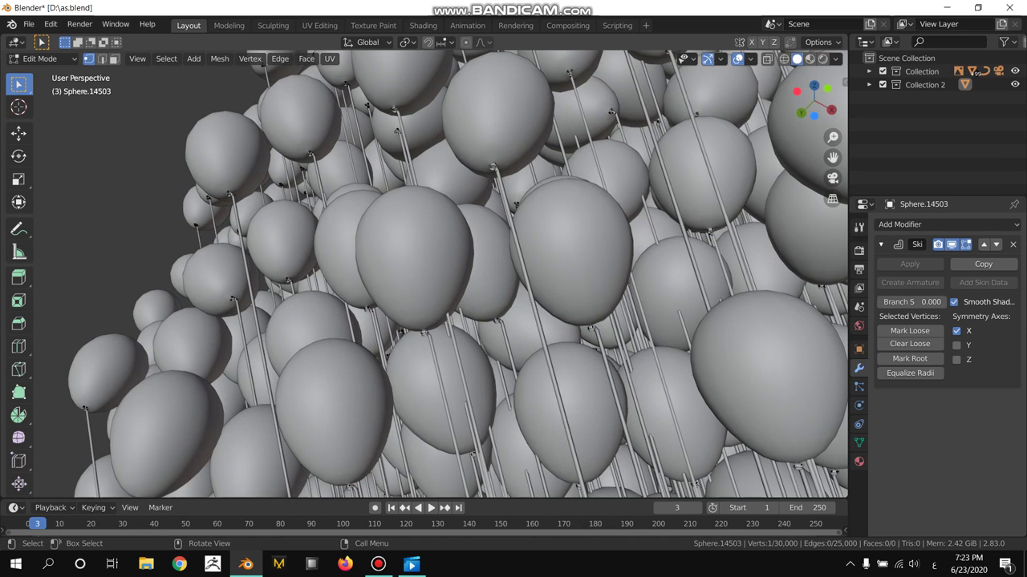
Return to Object Mode and pan the balloon cluster to the right.
key("Tab")
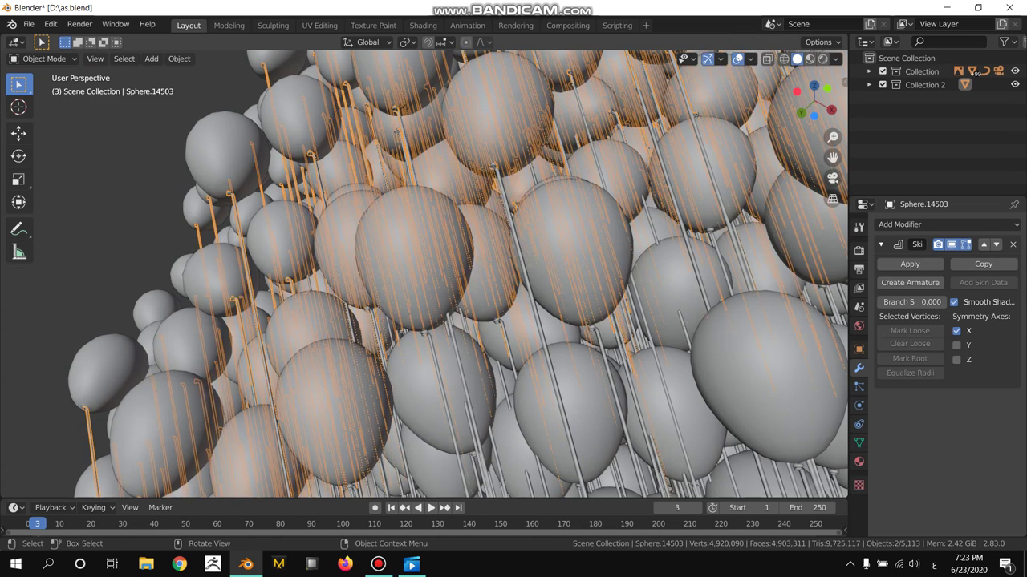
scroll(356, 213, "down", 3)
scroll(357, 212, "down", 3)
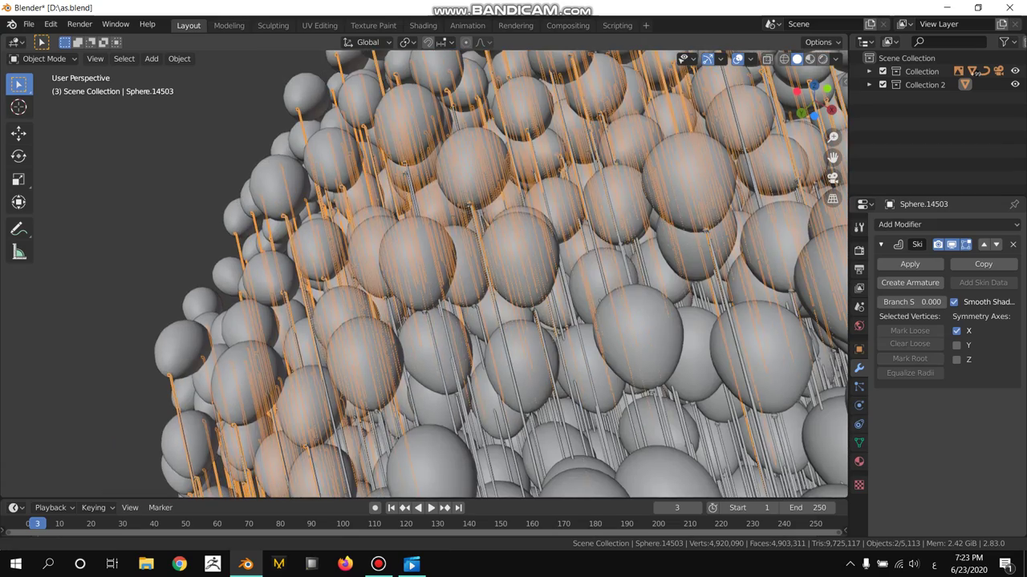
middle_click_drag(357, 212, 425, 217, "shift")
Walk the view into a balloon-knot close-up and begin a skin resize of the strings.
key("shift+grave")
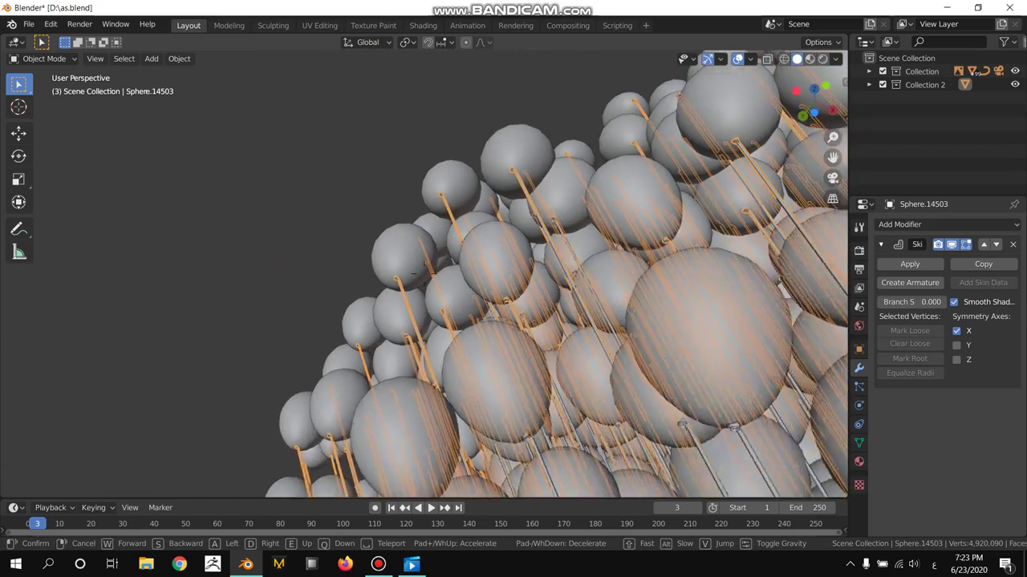
key("w")
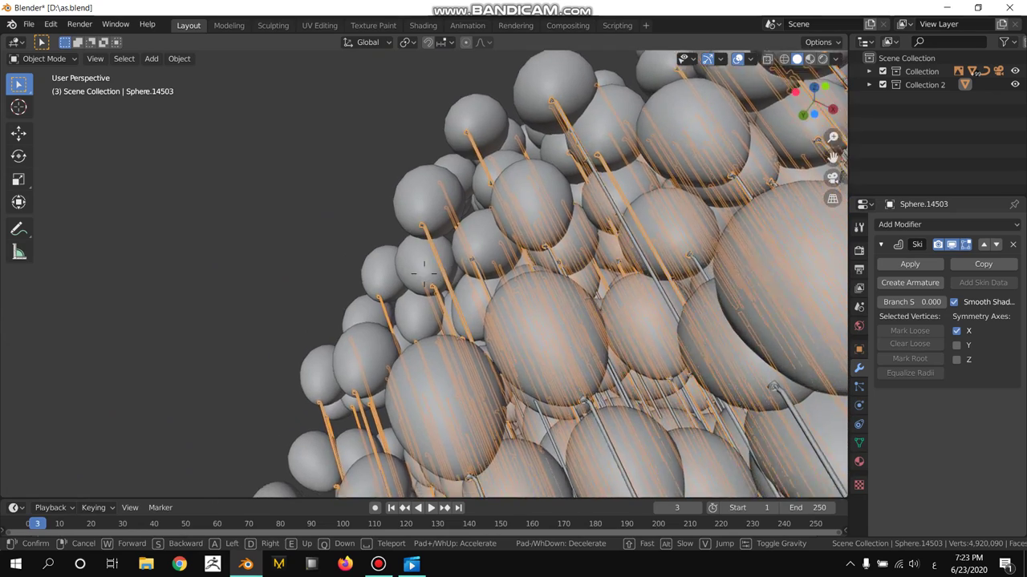
key("w")
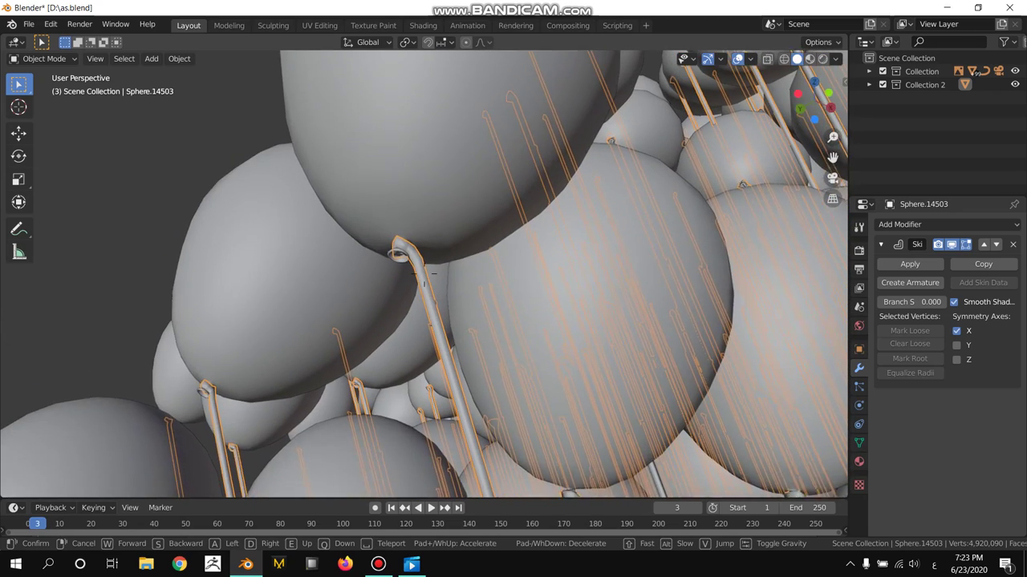
key("Return")
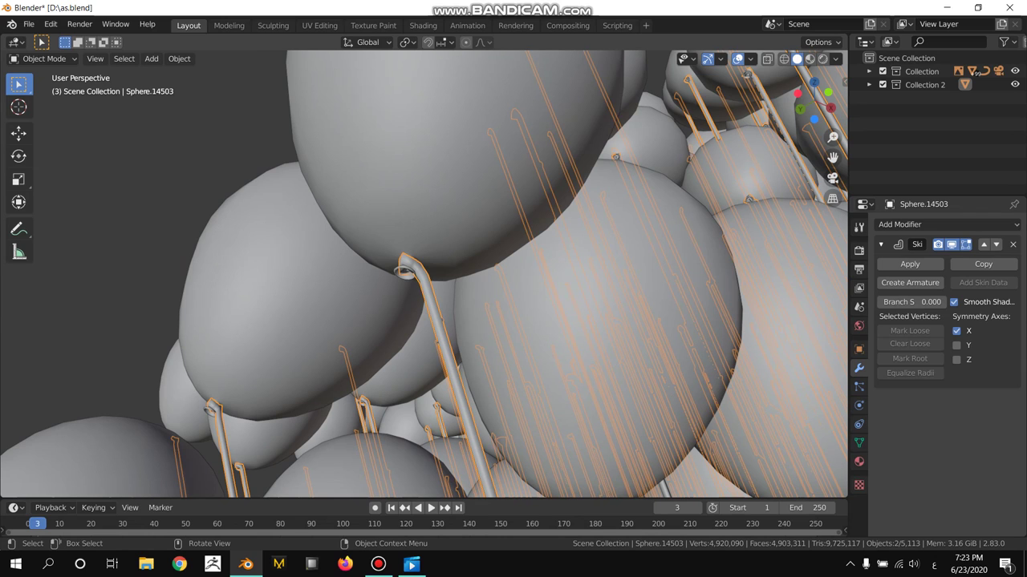
key("Tab")
key("ctrl+a")
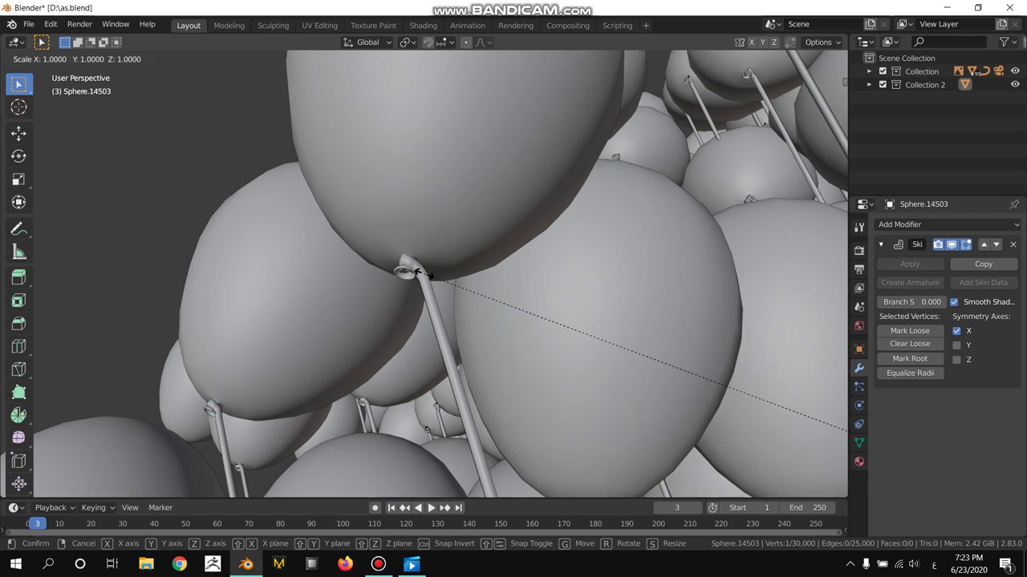
Clear the strings' vertex selection and switch the view to orthographic.
left_click(378, 564)
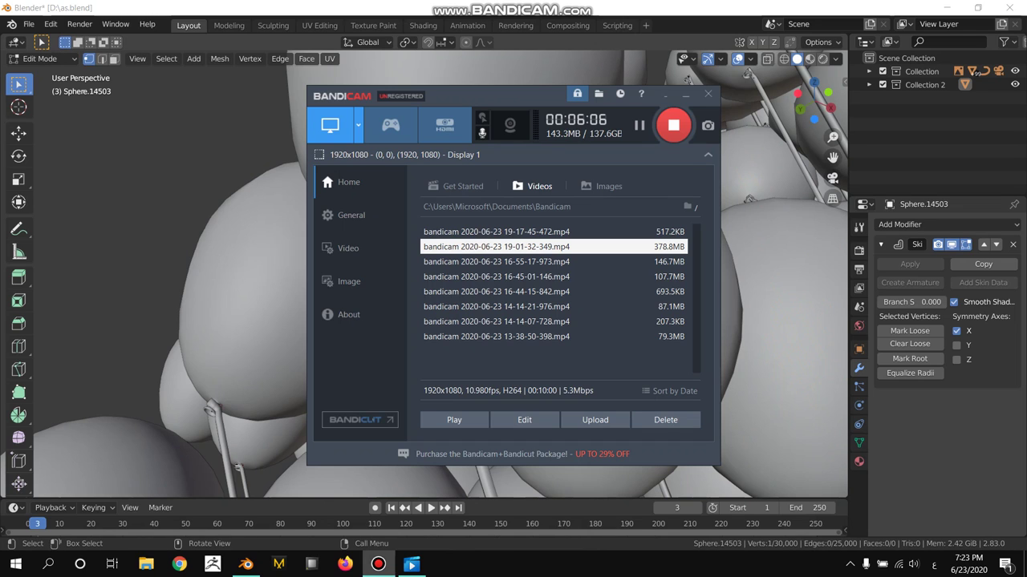
left_click(377, 564)
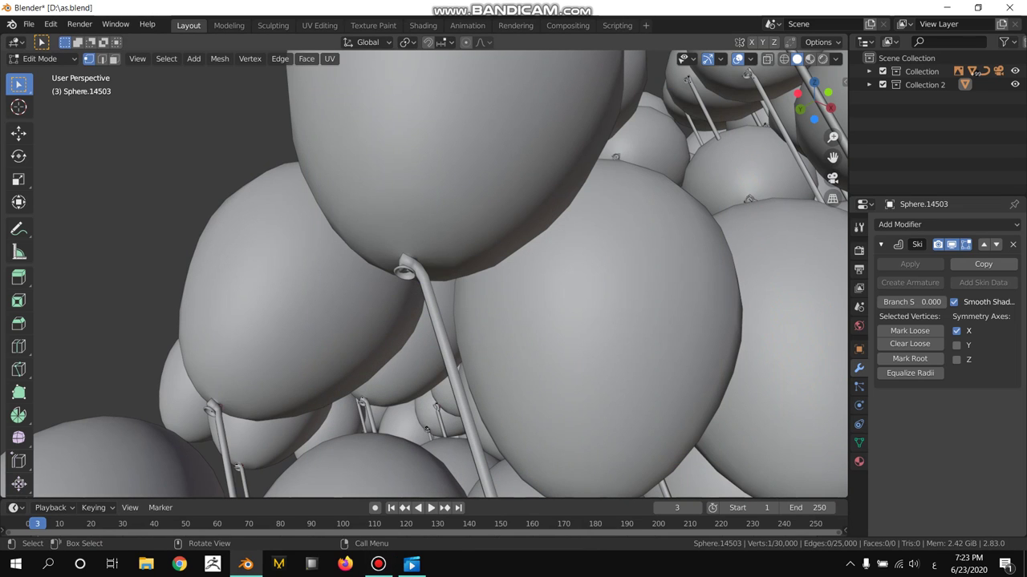
scroll(439, 274, "down", 5)
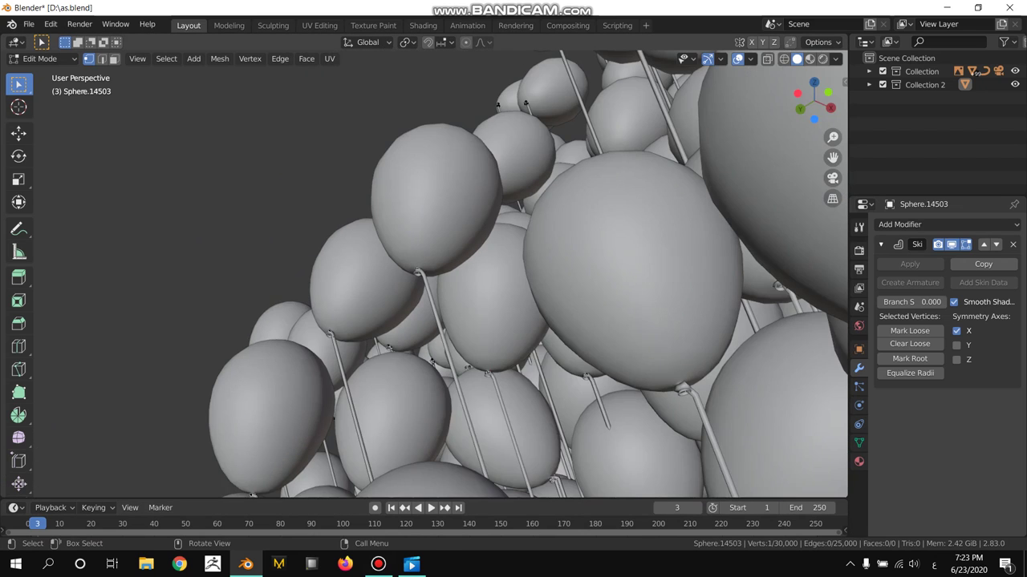
scroll(417, 273, "up", 5)
key("a")
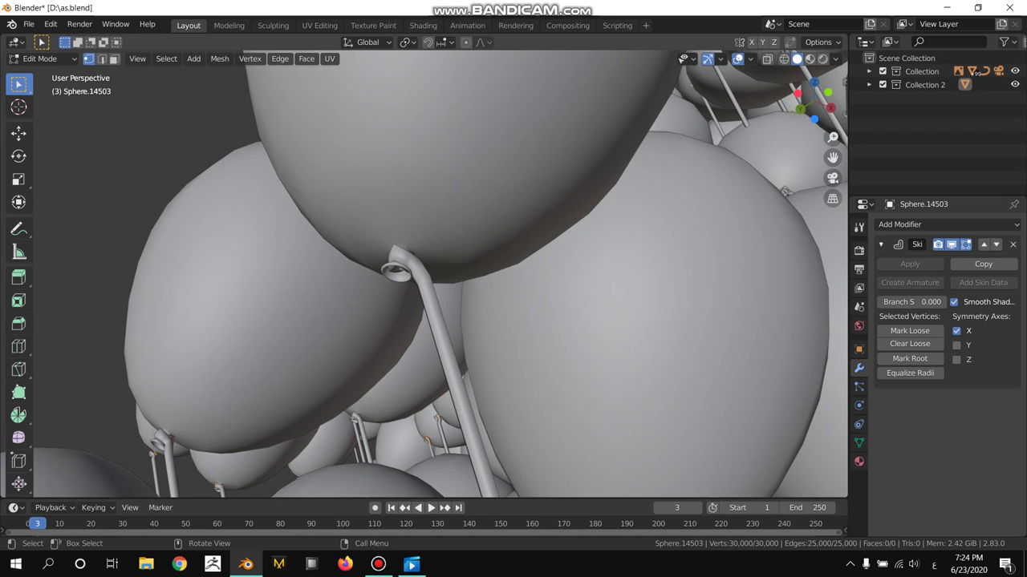
key("alt+a")
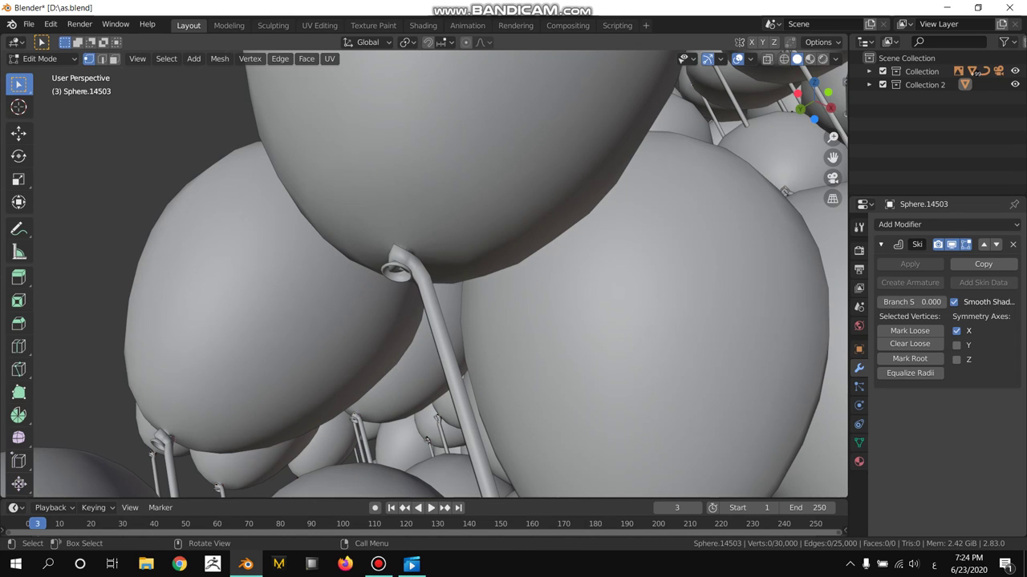
key("KP_5")
scroll(439, 274, "down", 4)
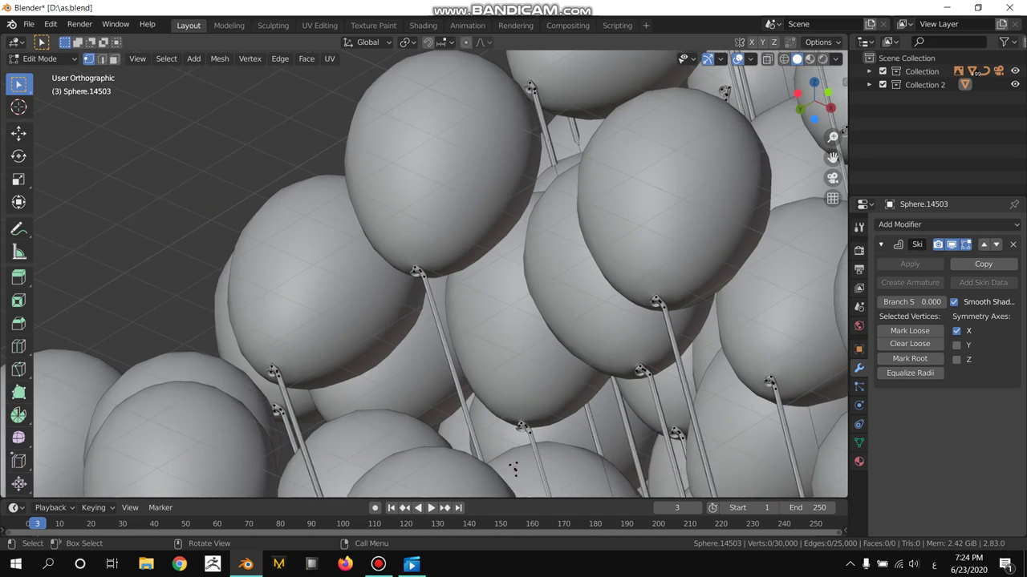
scroll(439, 275, "up", 3)
scroll(439, 275, "up", 2)
Select every string vertex and scale its skin radius down to thin threads.
key("a")
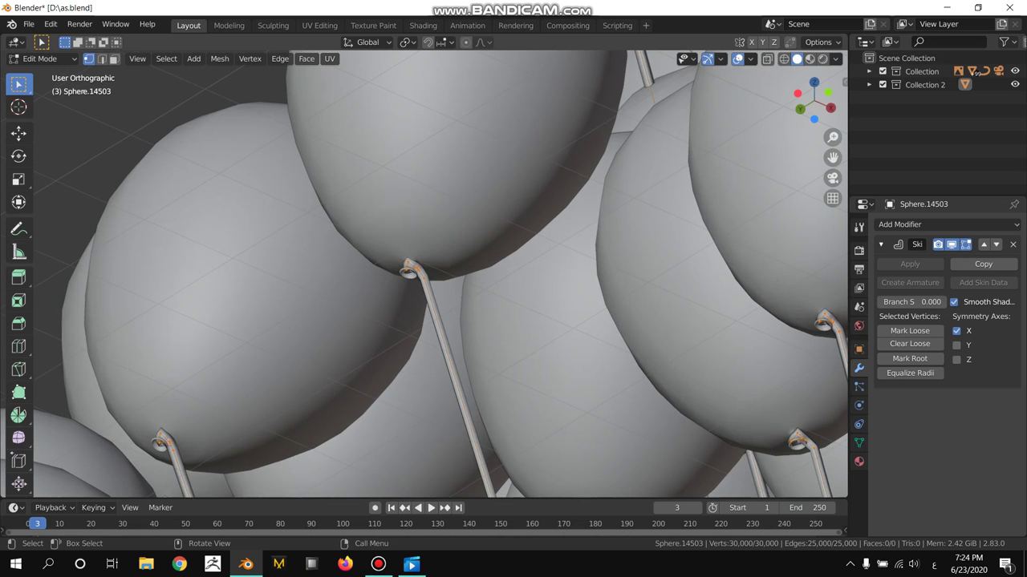
scroll(407, 271, "up", 2)
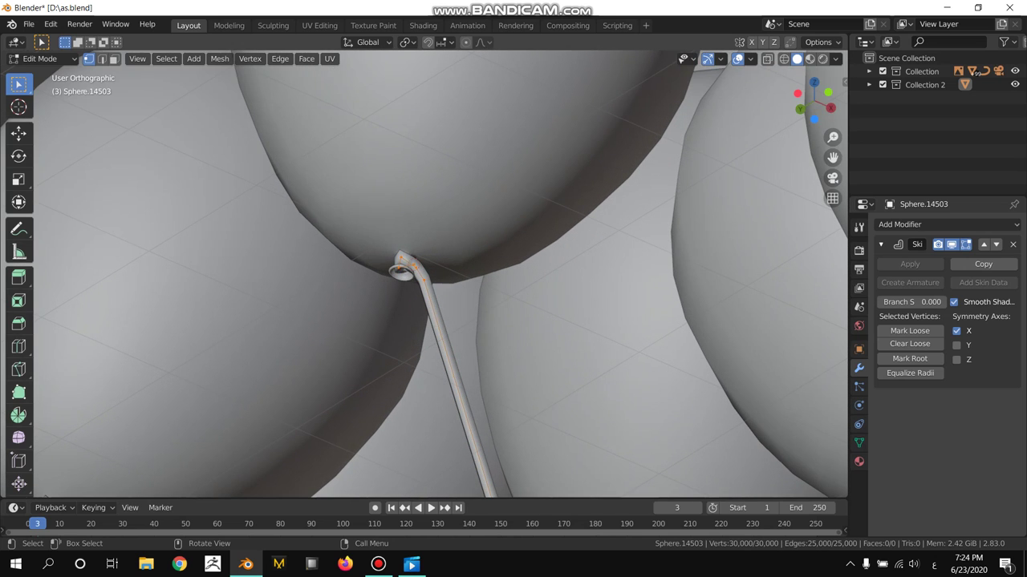
key("s")
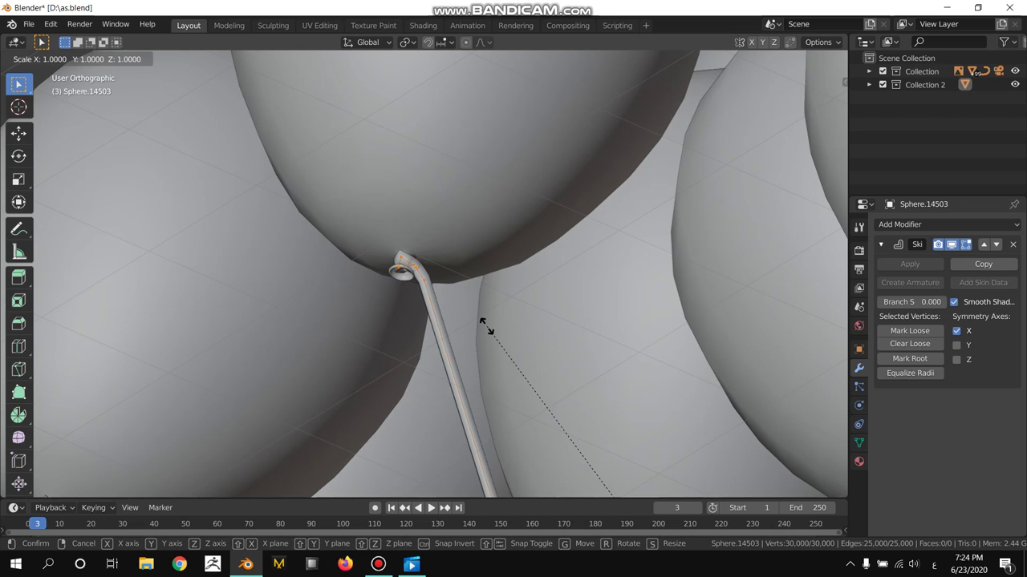
left_click(444, 297)
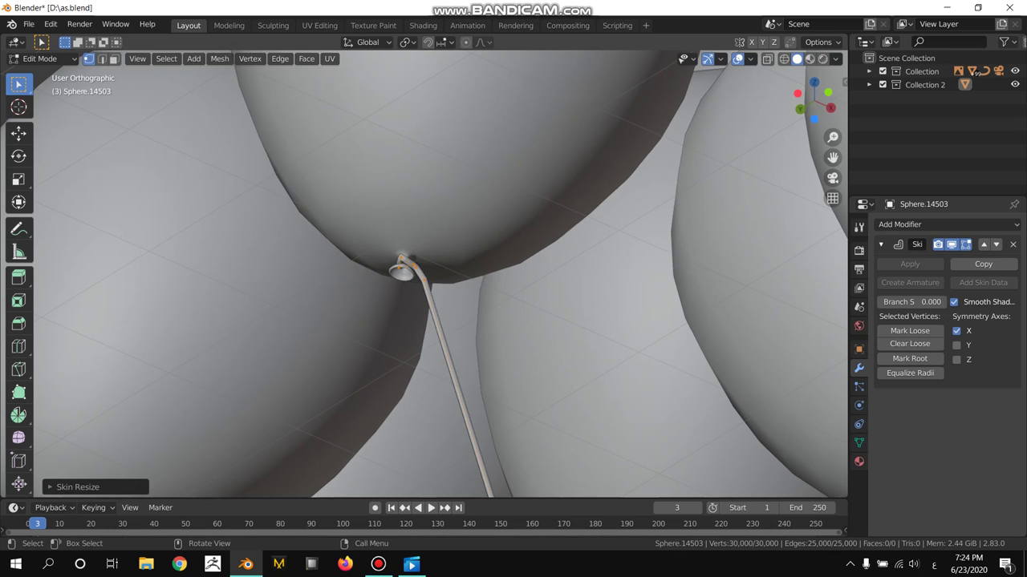
Inspect the thinned strings around the balloon knot, then return to Object Mode.
scroll(441, 273, "down", 3)
middle_click_drag(441, 273, 497, 305)
scroll(442, 284, "up", 3)
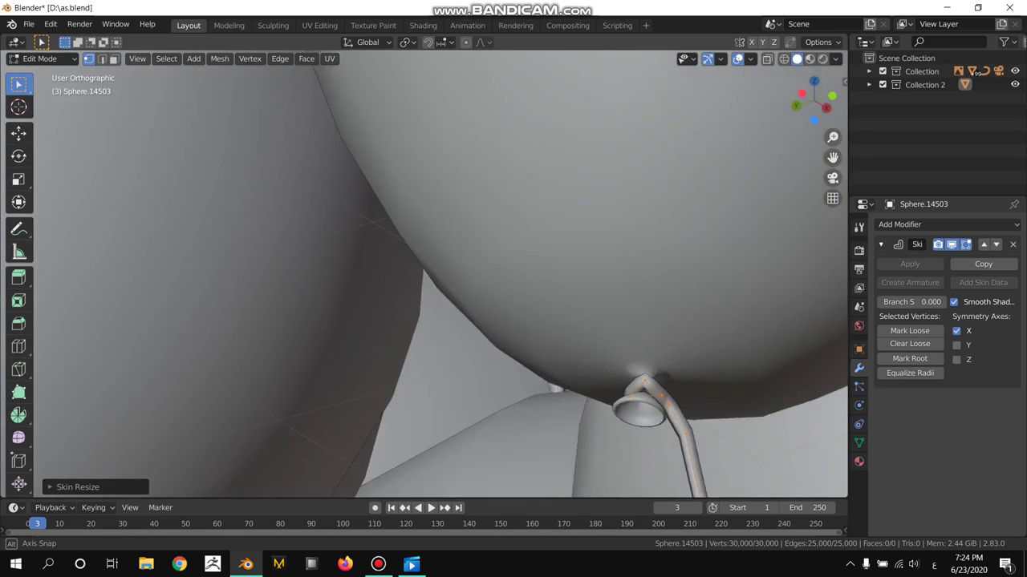
middle_click_drag(442, 273, 481, 257)
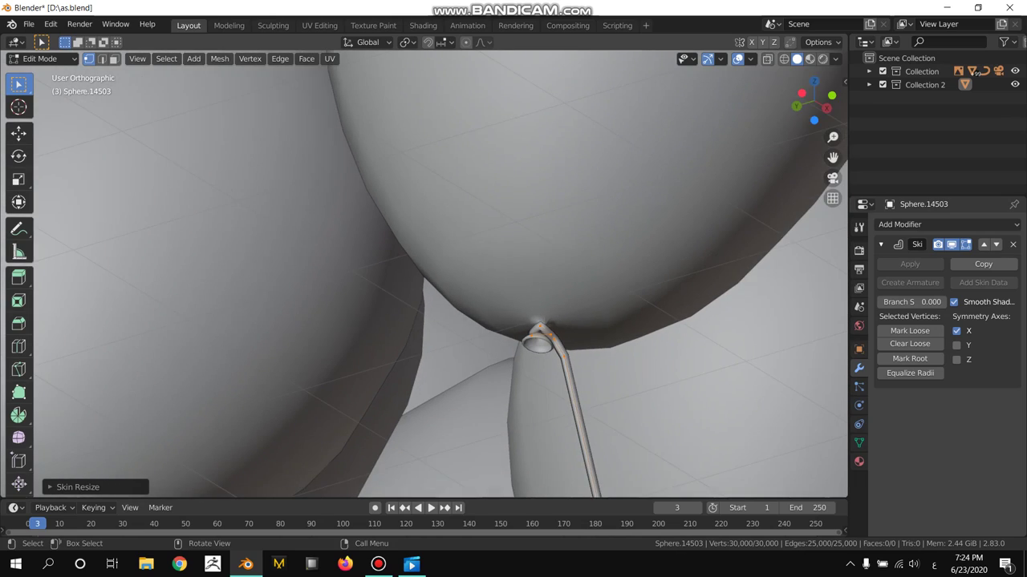
scroll(441, 273, "down", 3)
scroll(441, 272, "down", 3)
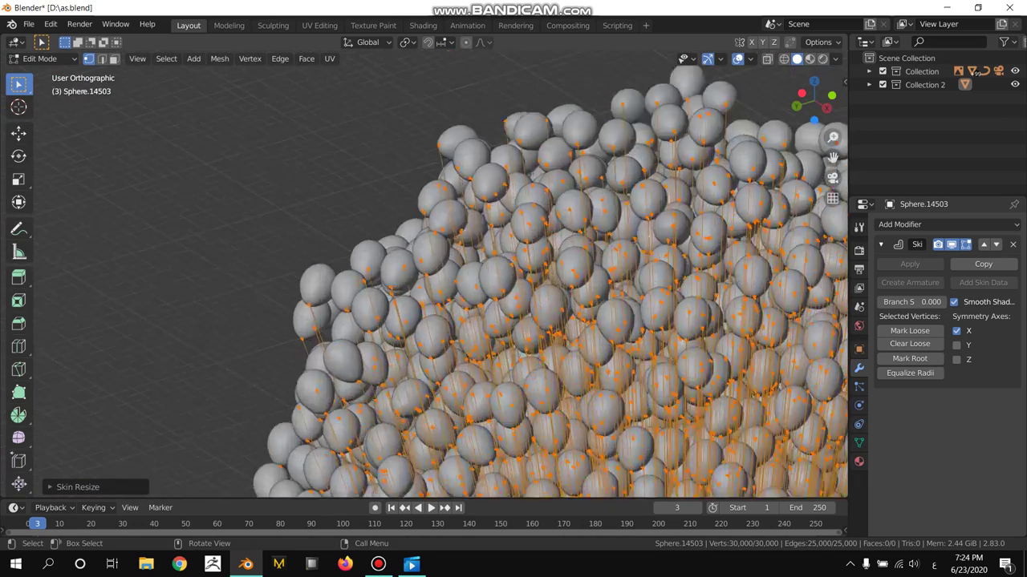
scroll(442, 272, "down", 3)
middle_click_drag(513, 345, 445, 232, "shift")
middle_click_drag(441, 289, 449, 289, "alt")
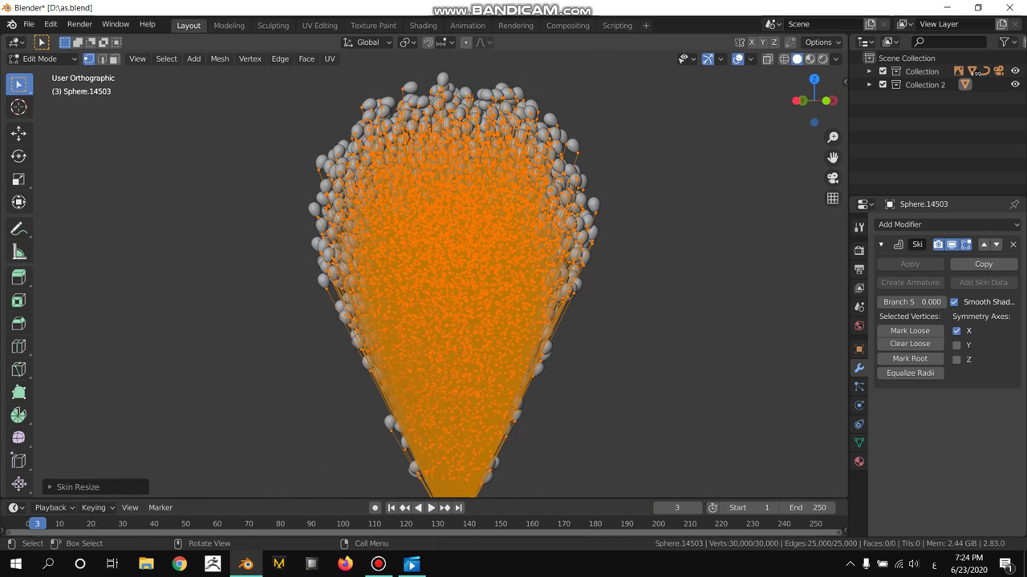
key("Tab")
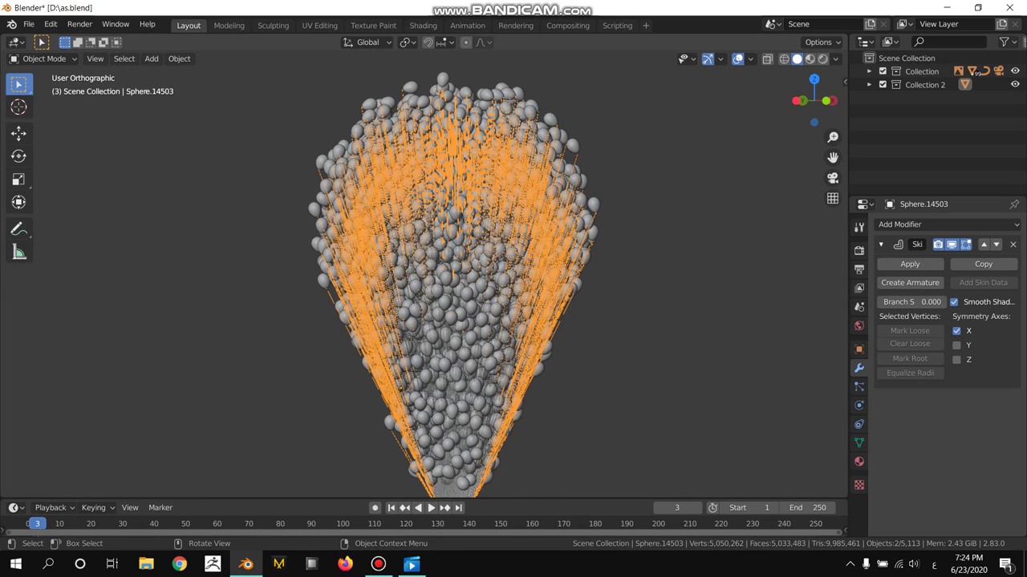
key("z")
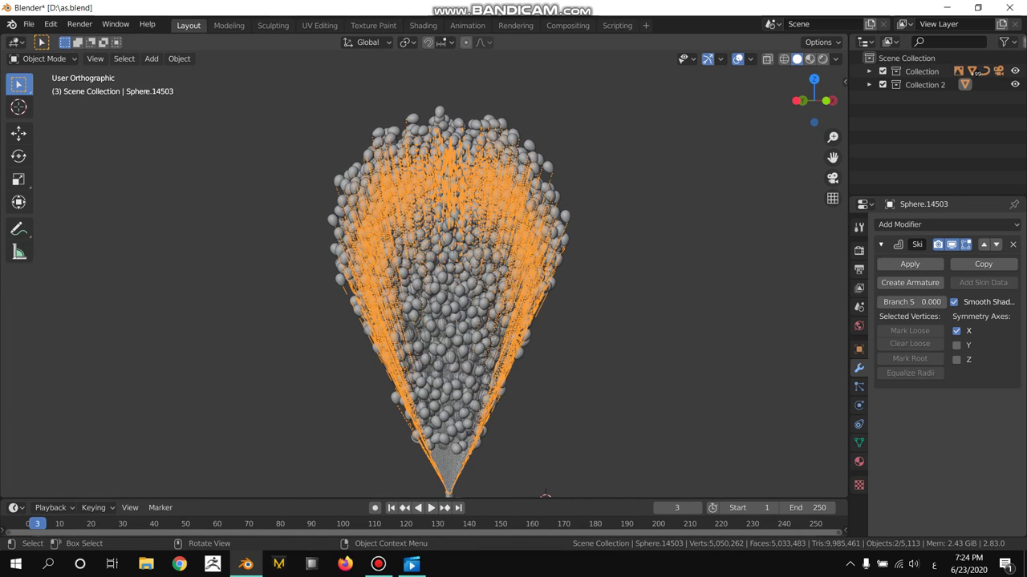
left_click(545, 495)
scroll(561, 449, "up", 4)
scroll(580, 438, "up", 4)
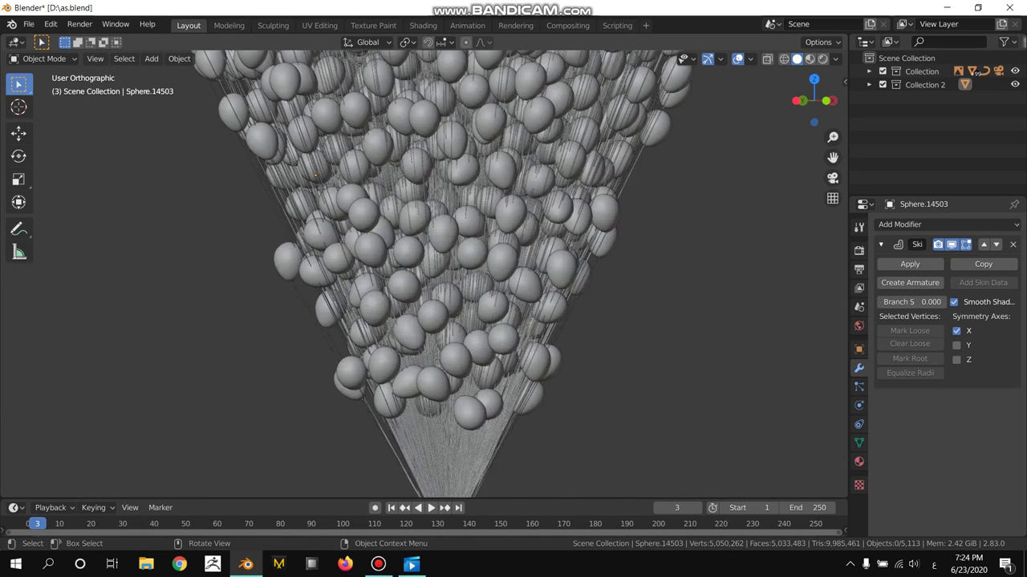
scroll(449, 273, "up", 1)
scroll(450, 273, "up", 3)
scroll(449, 273, "up", 3)
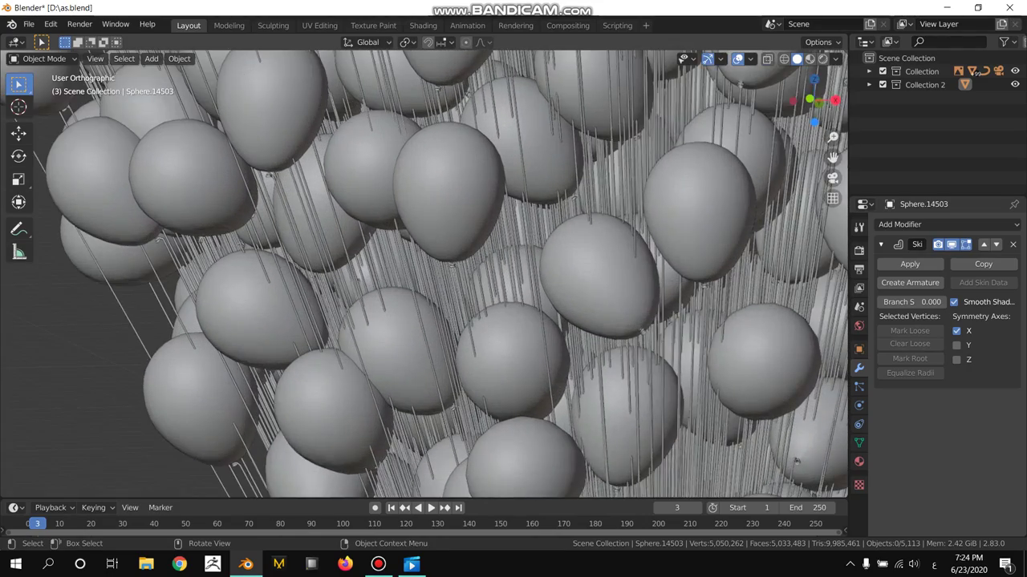
scroll(449, 272, "up", 2)
scroll(450, 273, "up", 2)
scroll(449, 273, "up", 2)
scroll(449, 272, "up", 1)
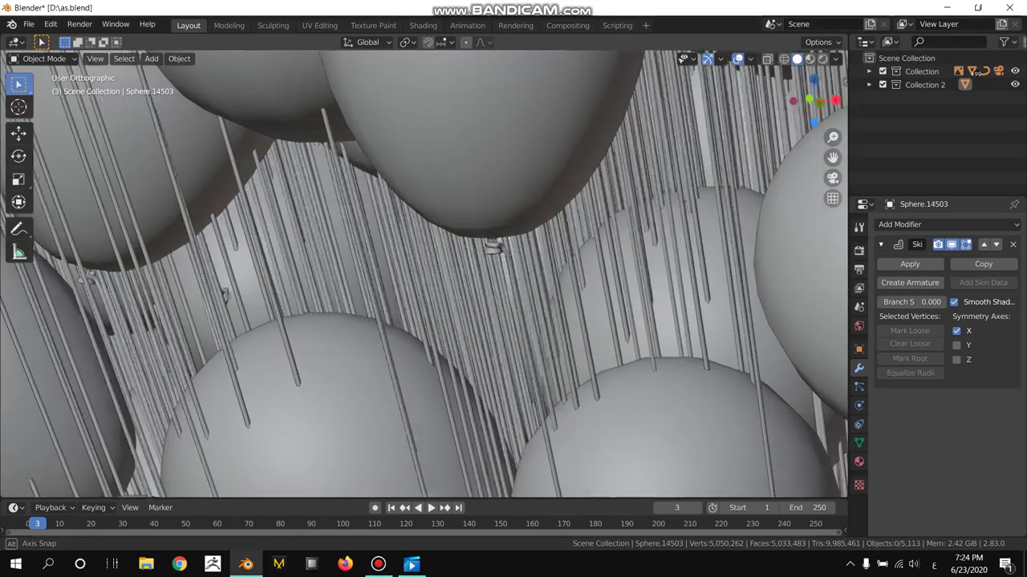
scroll(449, 273, "down", 2)
scroll(449, 273, "down", 3)
scroll(449, 273, "down", 2)
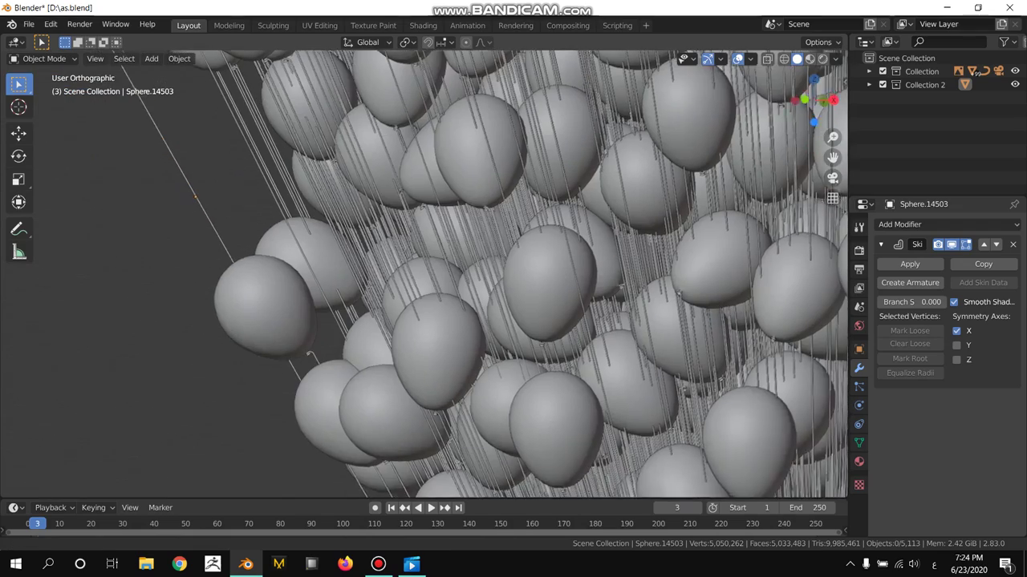
middle_click_drag(449, 273, 481, 305, "shift")
scroll(449, 273, "up", 3)
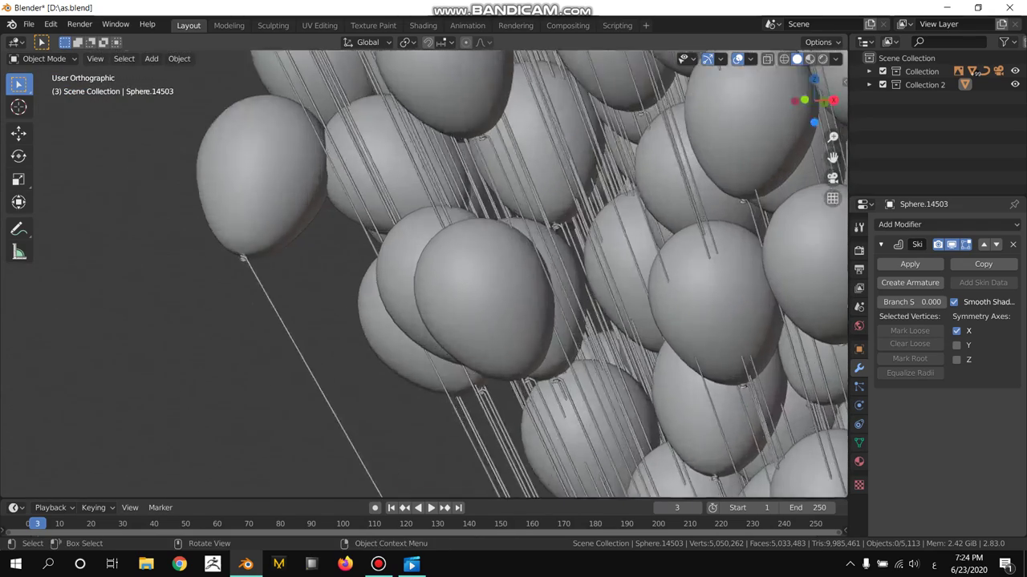
scroll(424, 273, "up", 3)
middle_click_drag(423, 273, 481, 241, "shift")
scroll(424, 272, "up", 3)
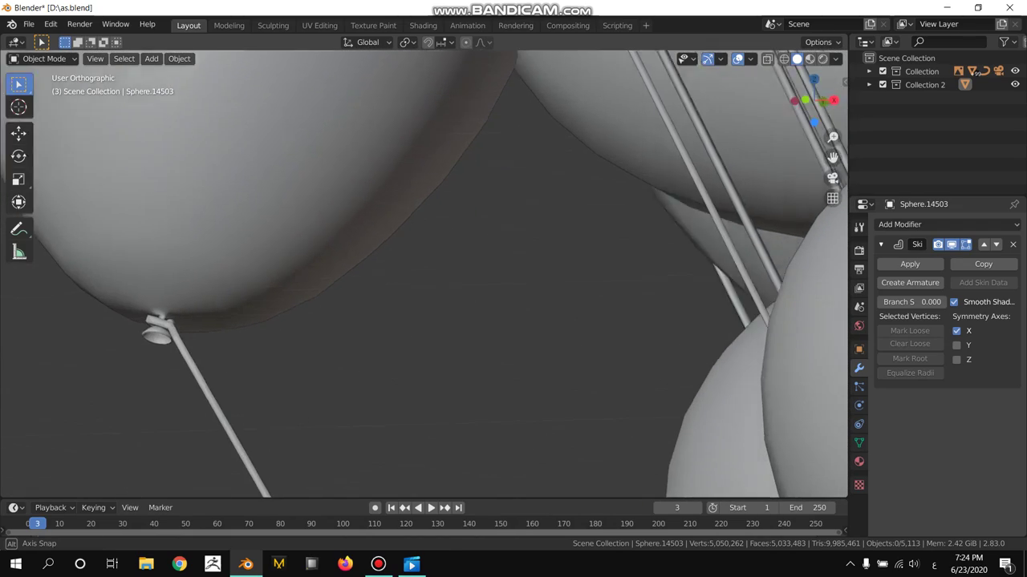
scroll(449, 273, "down", 4)
scroll(449, 272, "down", 4)
scroll(449, 273, "down", 4)
scroll(449, 273, "down", 3)
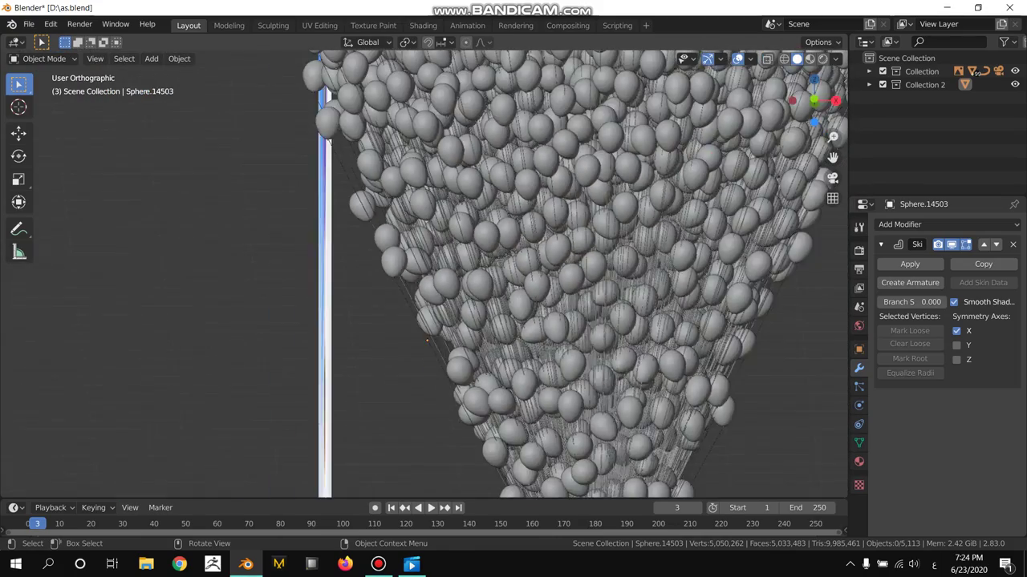
scroll(449, 273, "down", 4)
scroll(449, 273, "down", 2)
middle_click_drag(449, 273, 514, 273)
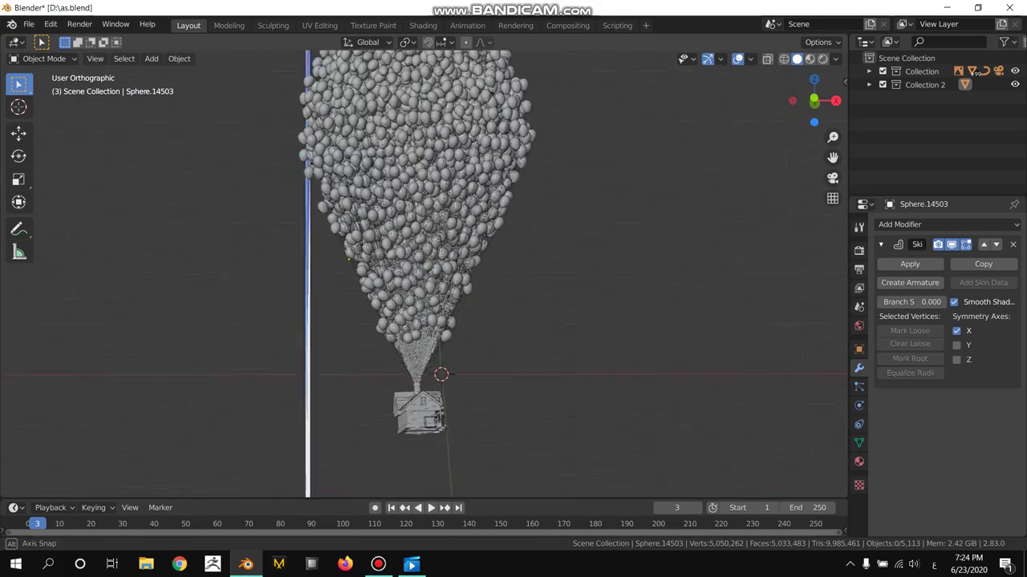
scroll(423, 273, "up", 2)
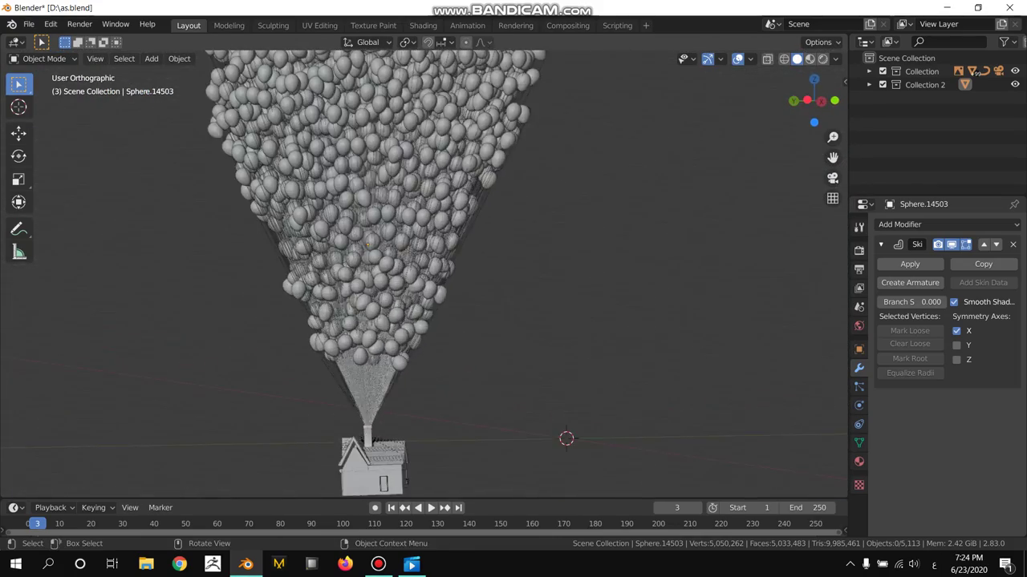
mouse_move(424, 272)
middle_mouse_down()
mouse_move(513, 273)
mouse_move(561, 241)
mouse_move(513, 241)
mouse_move(514, 208)
mouse_move(497, 192)
middle_mouse_up()
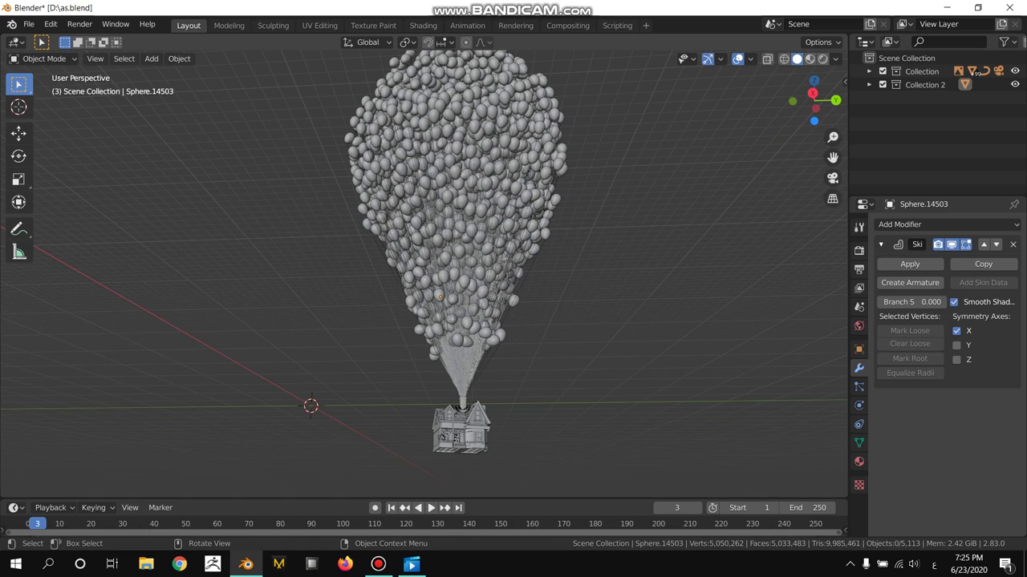
left_click(378, 564)
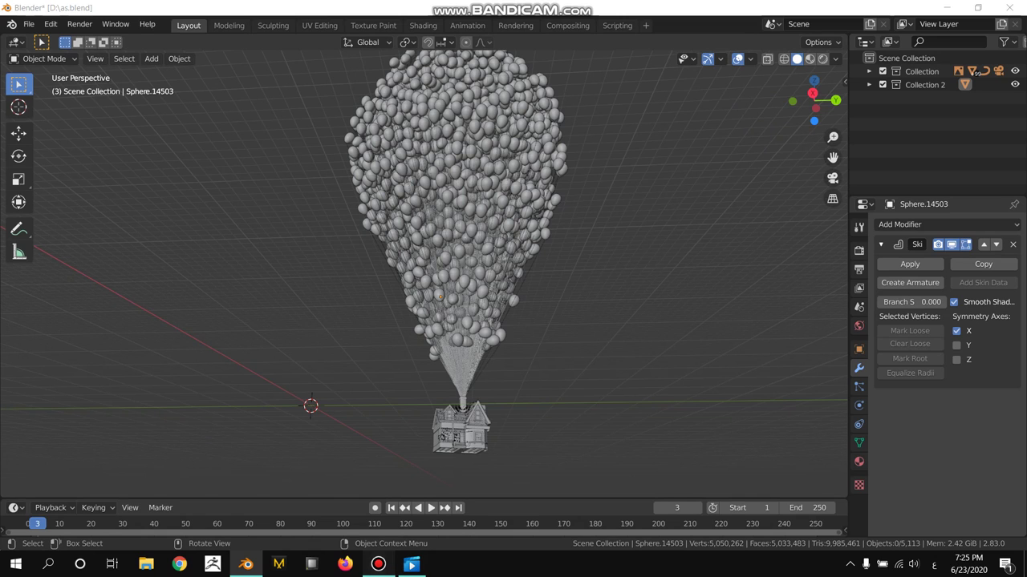